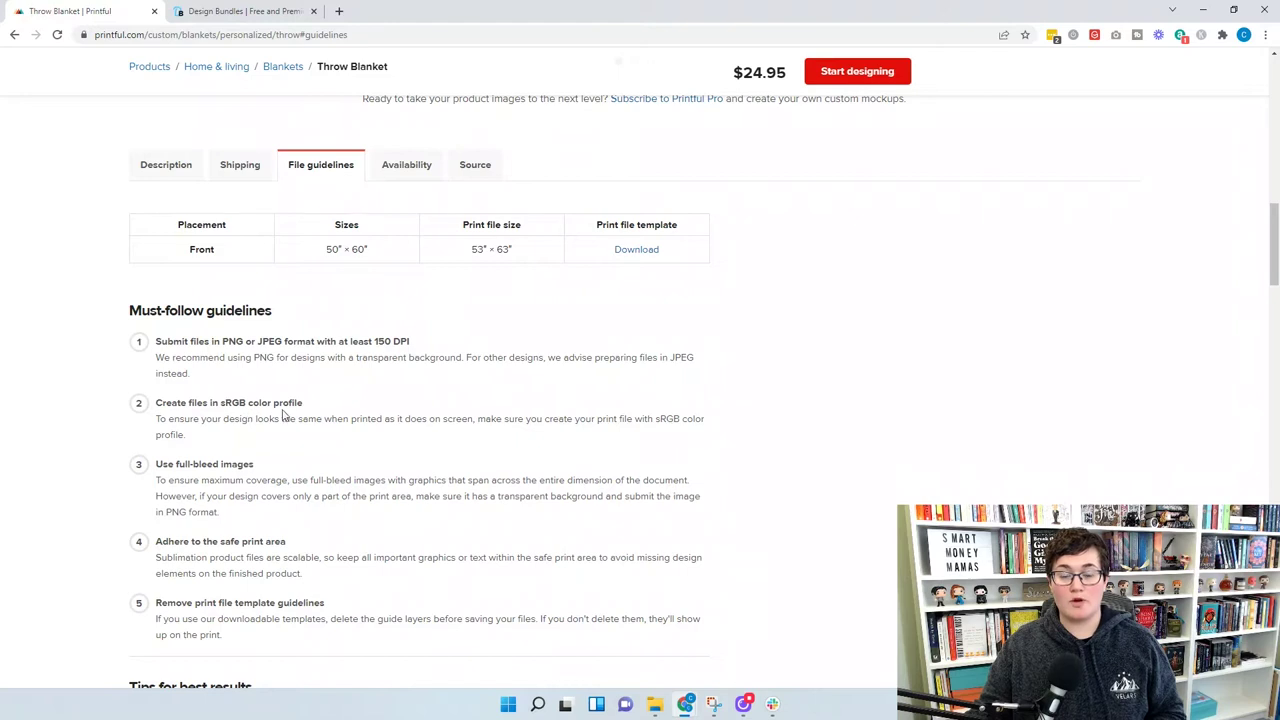
Download the throw blanket's print file template and open the Illustrator file Throw_blanket_guideline from the archive
scroll(290, 413, down, 1)
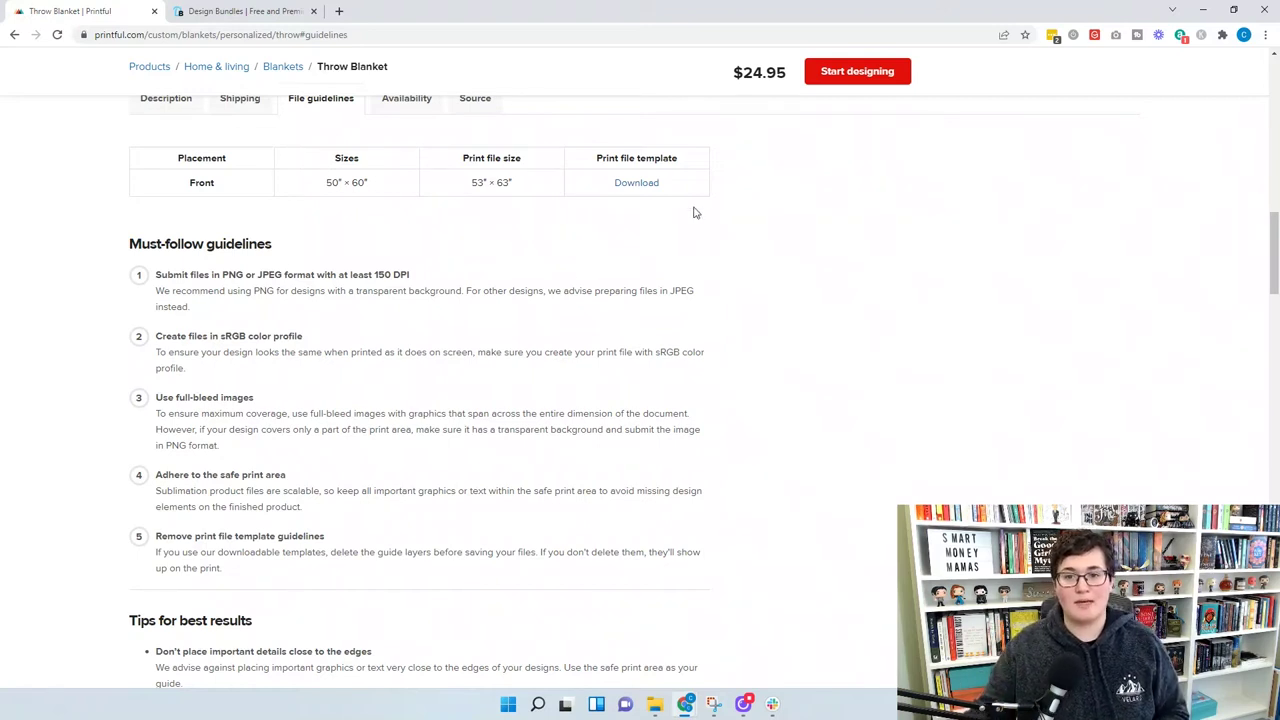
click(643, 184)
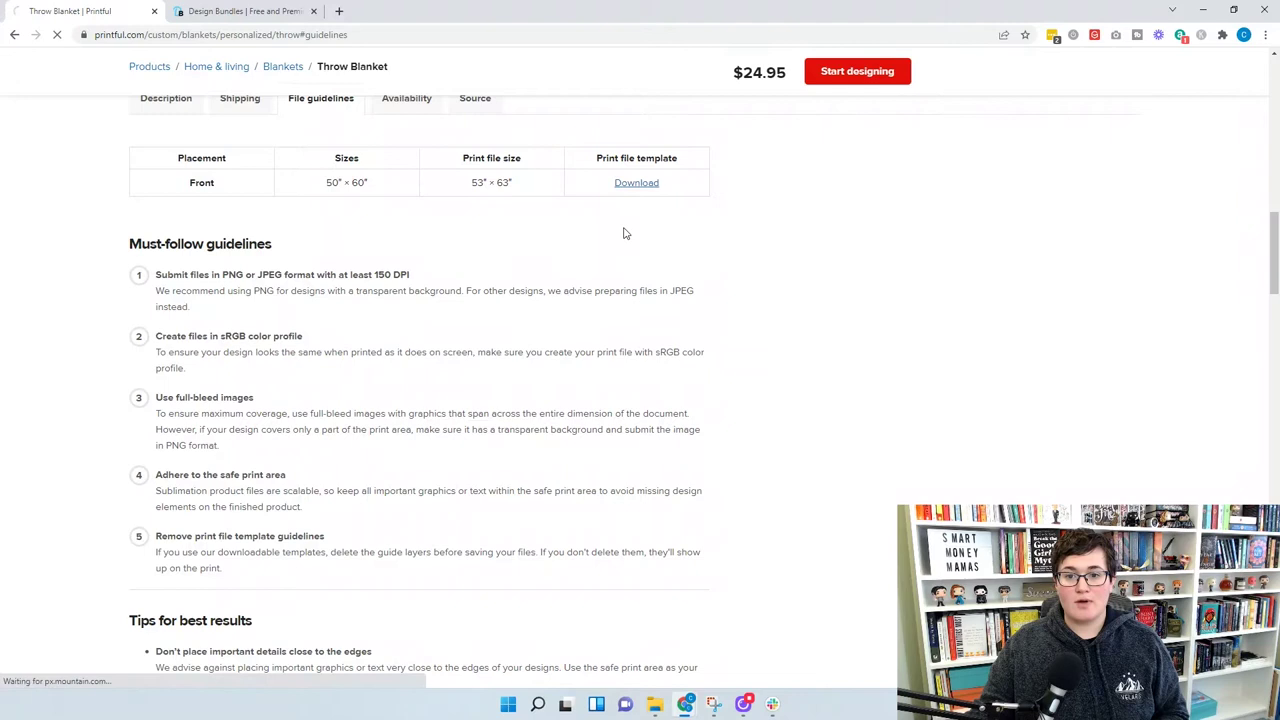
click(86, 668)
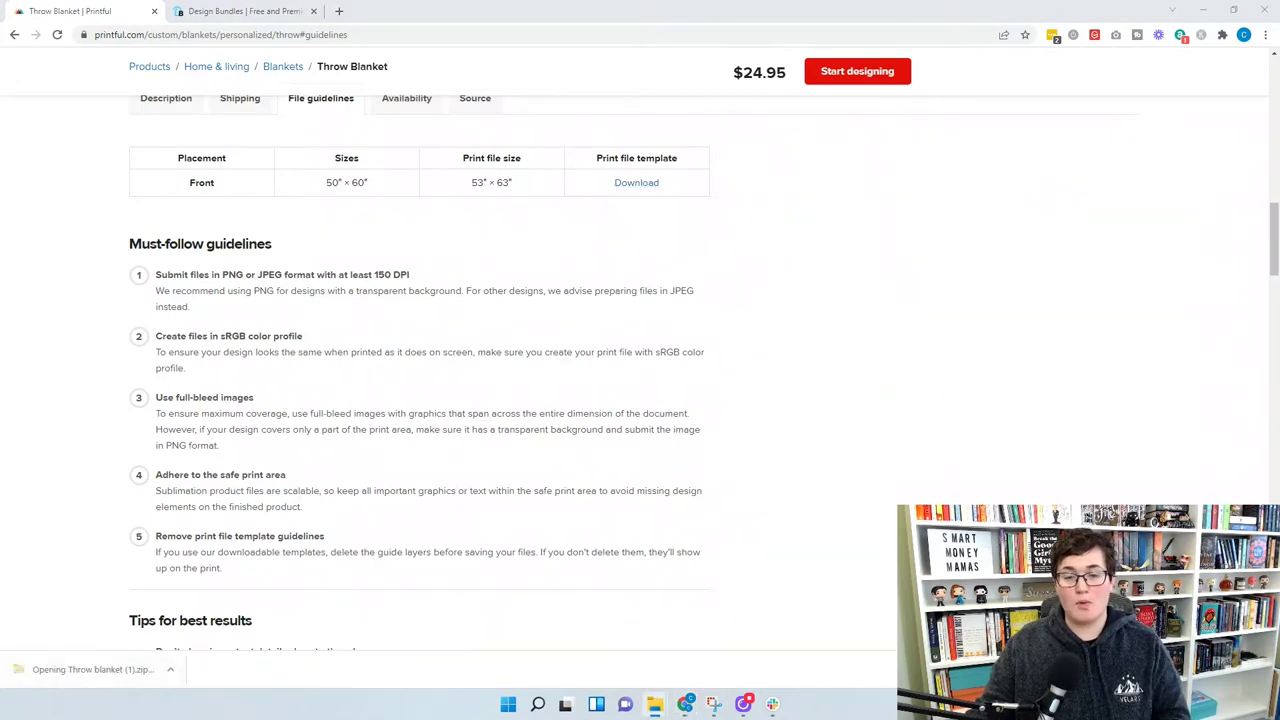
double_click(326, 293)
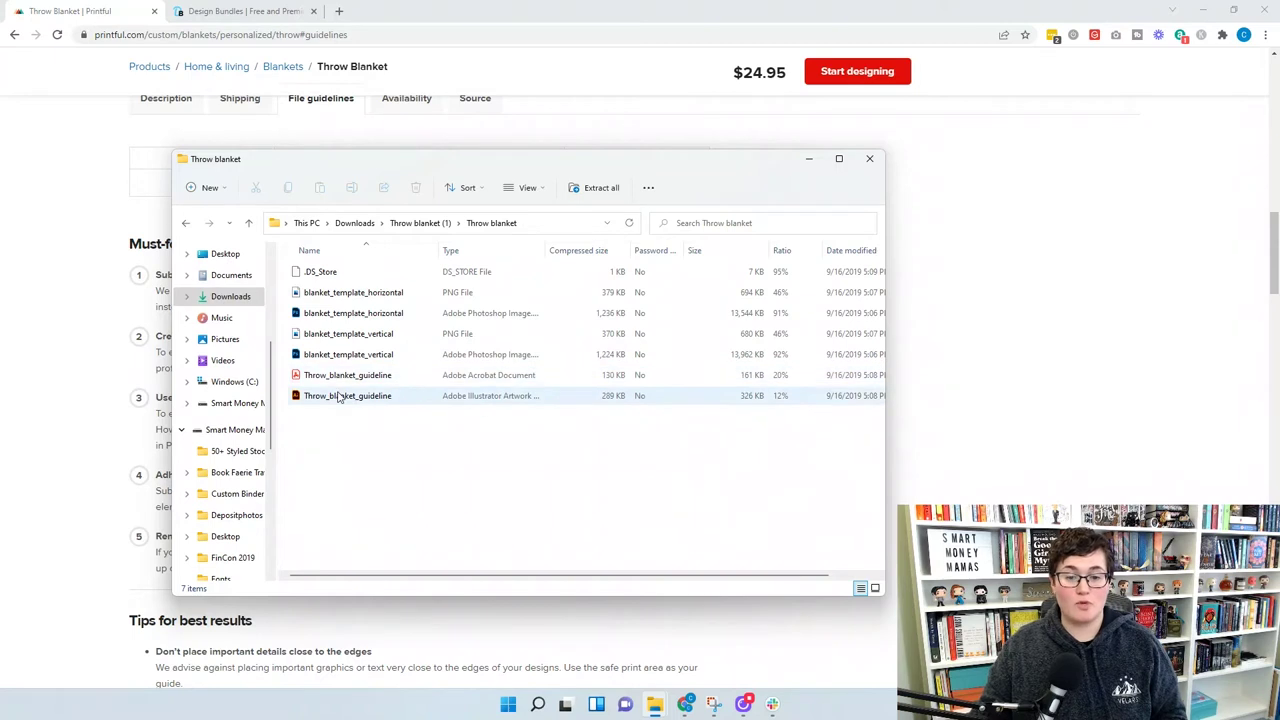
click(338, 397)
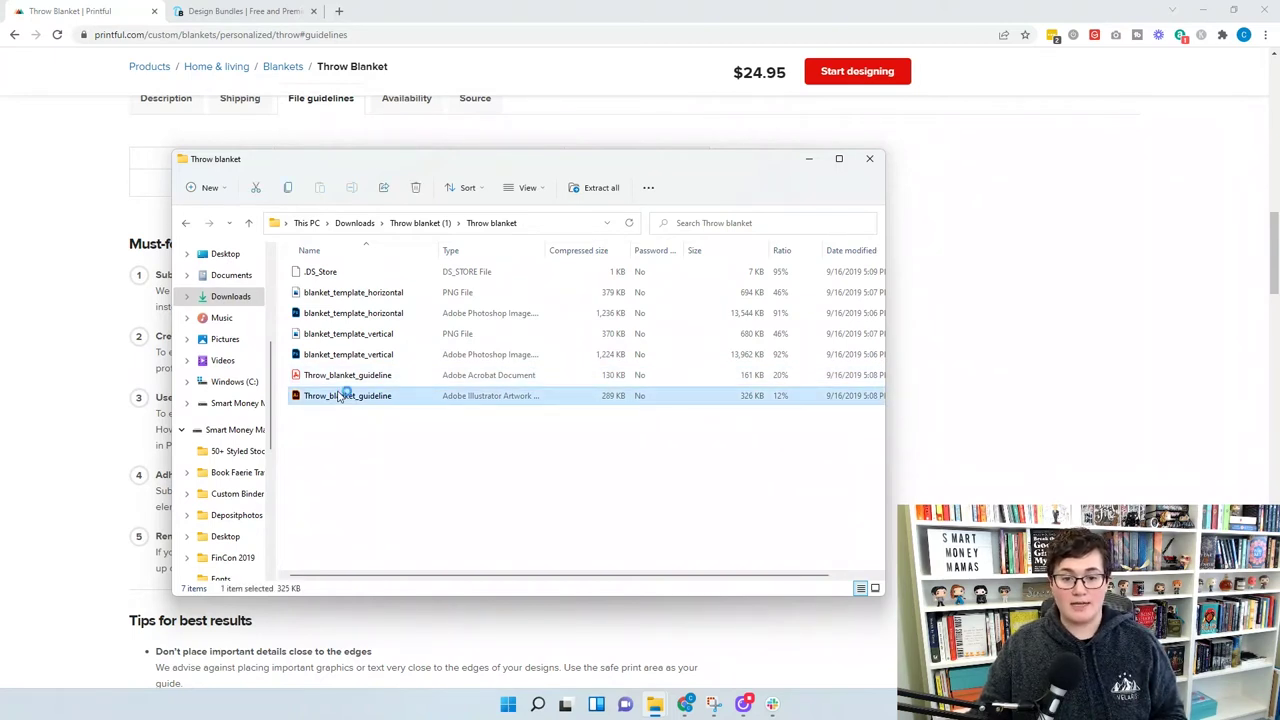
double_click(338, 397)
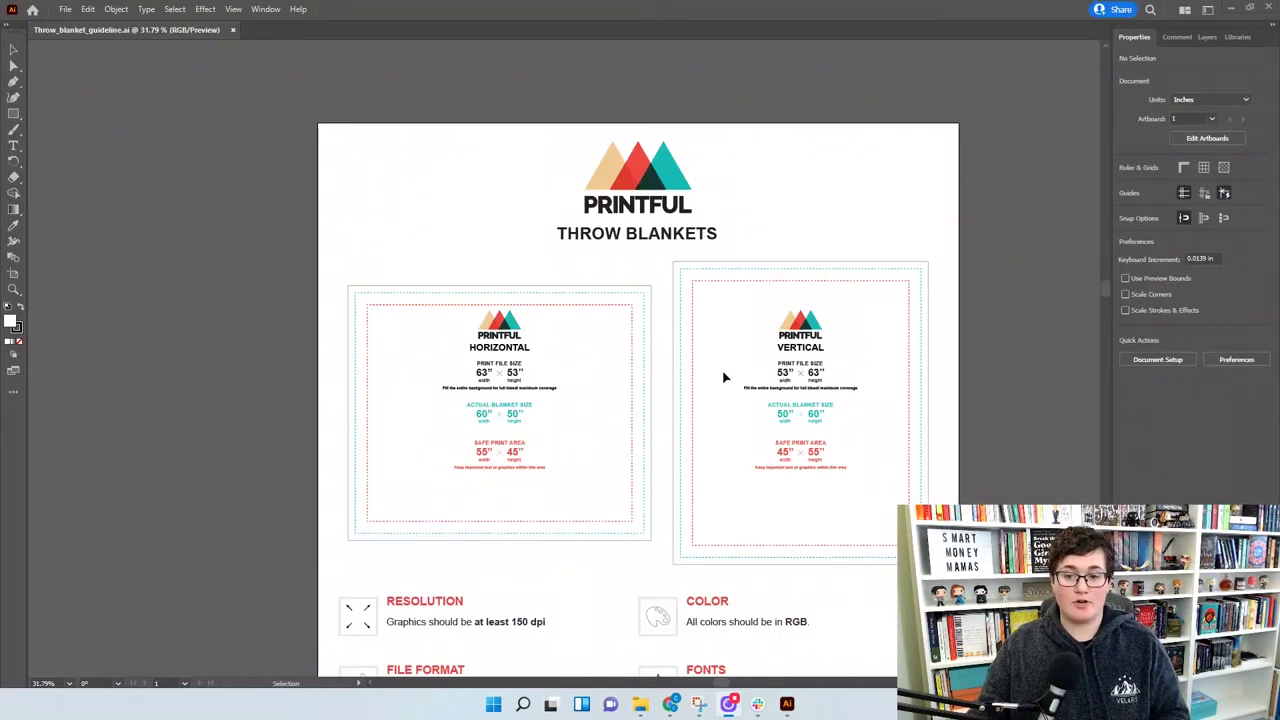
Create a new document 53 inches wide by 63 inches high, matching the vertical throw blanket's print file size
scroll(725, 377, down, 1)
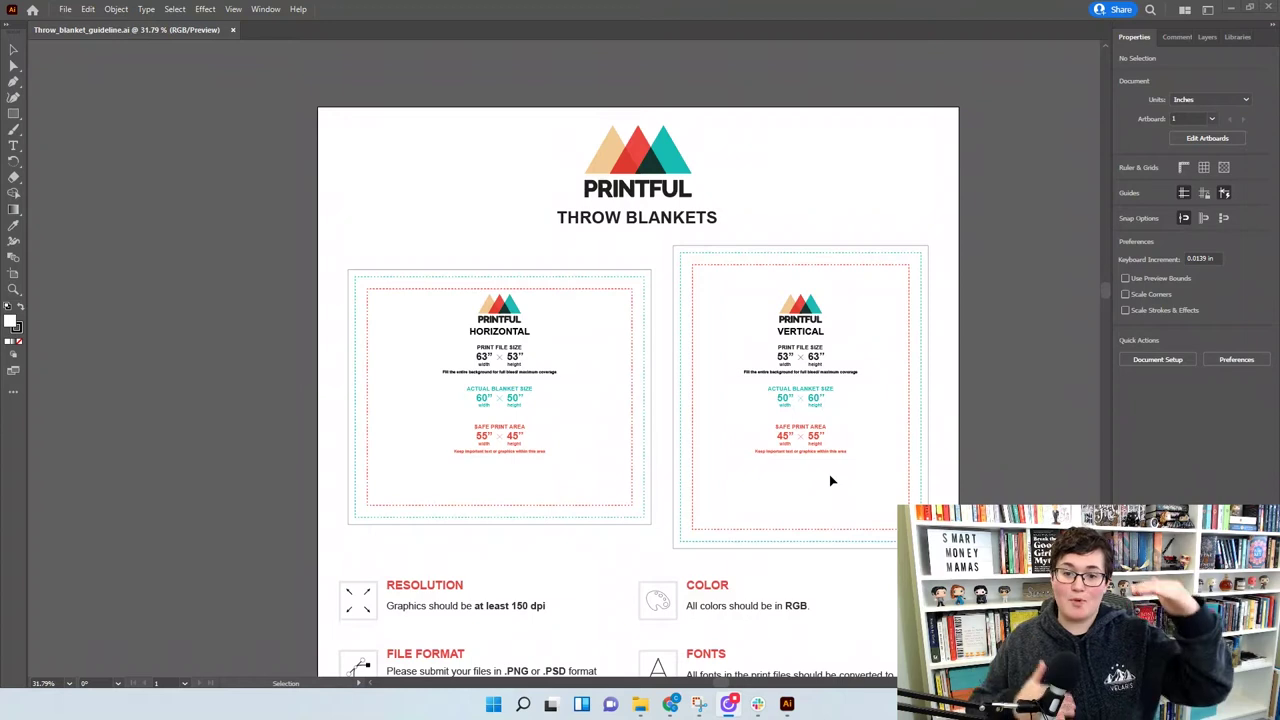
scroll(835, 478, down, 1)
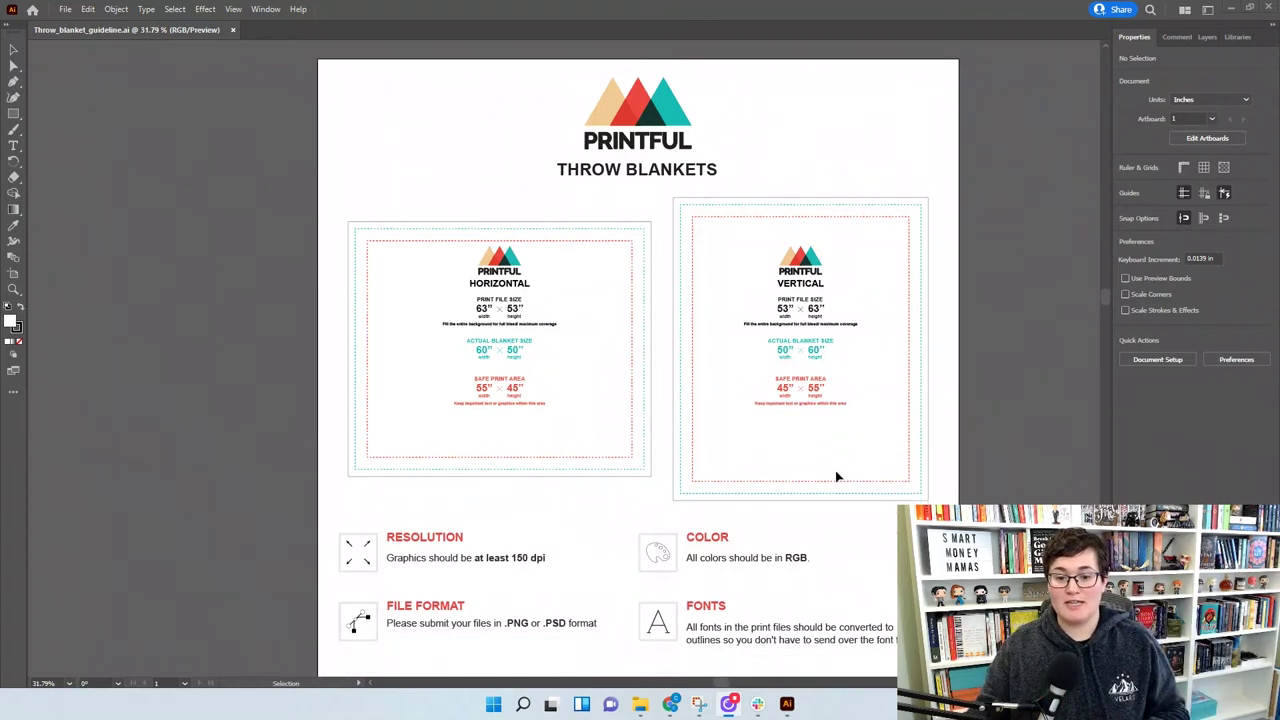
scroll(838, 477, down, 2)
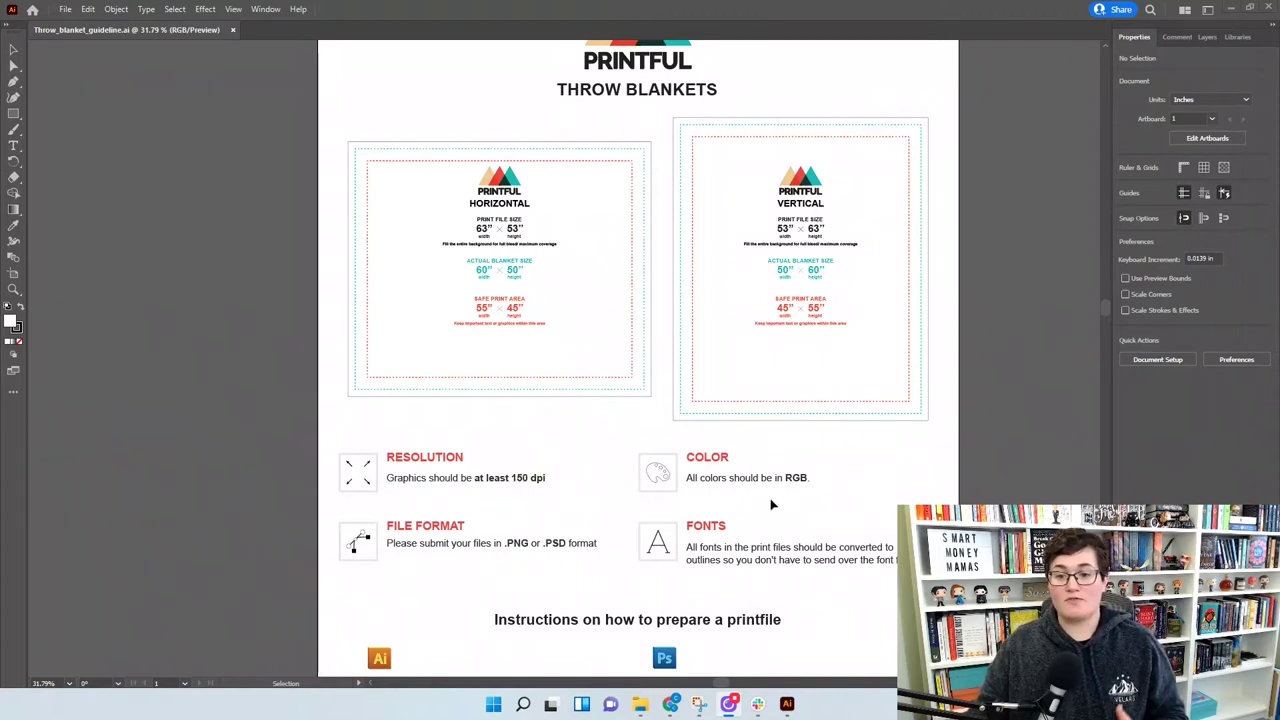
scroll(700, 530, up, 2)
scroll(713, 528, up, 3)
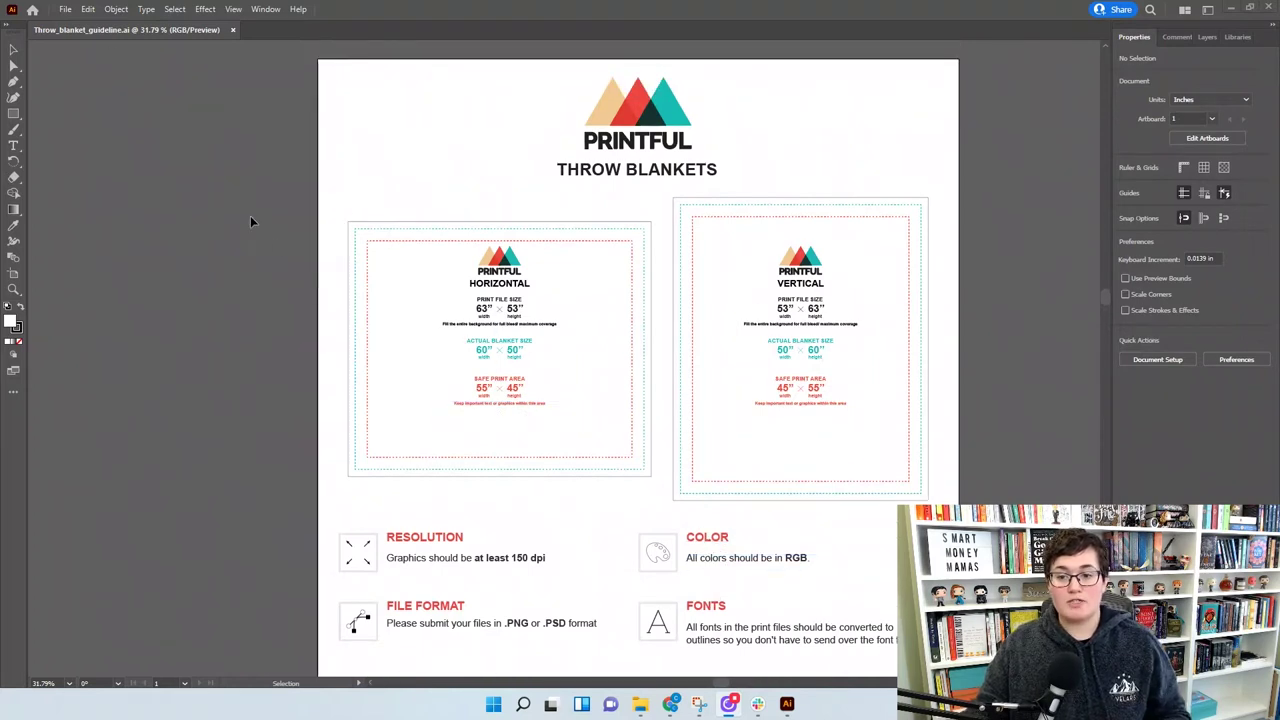
click(66, 9)
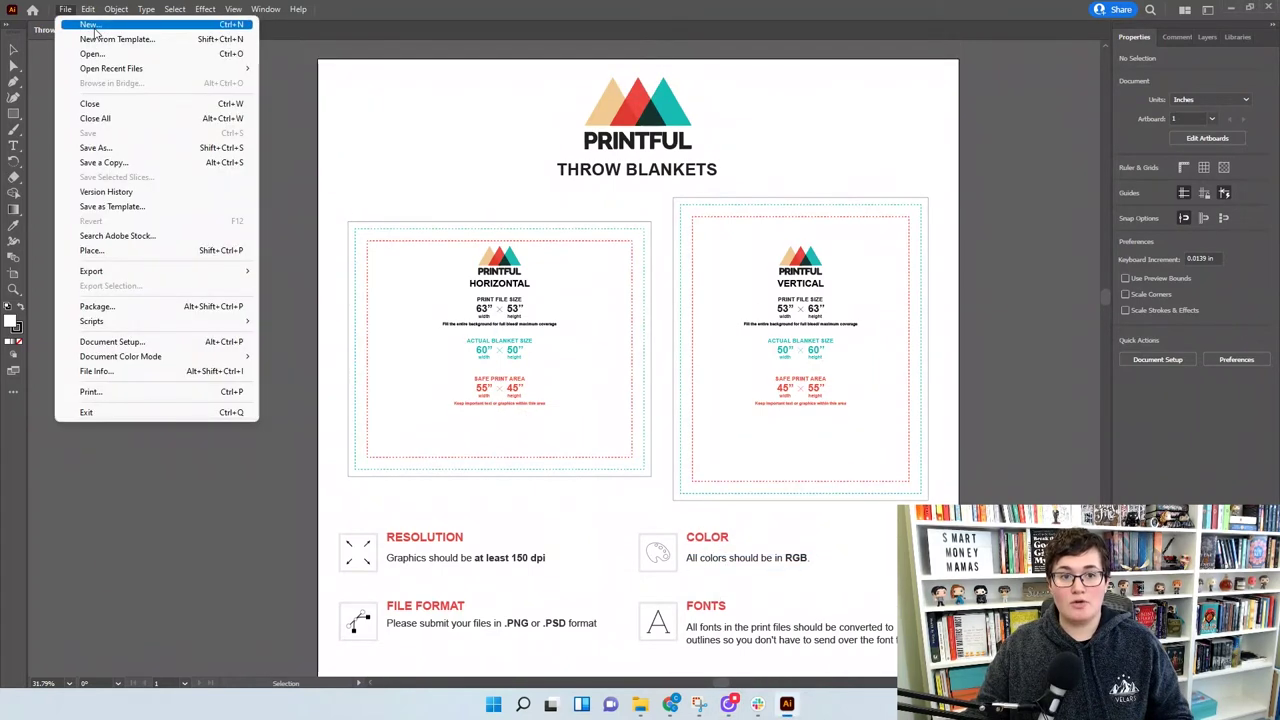
click(96, 27)
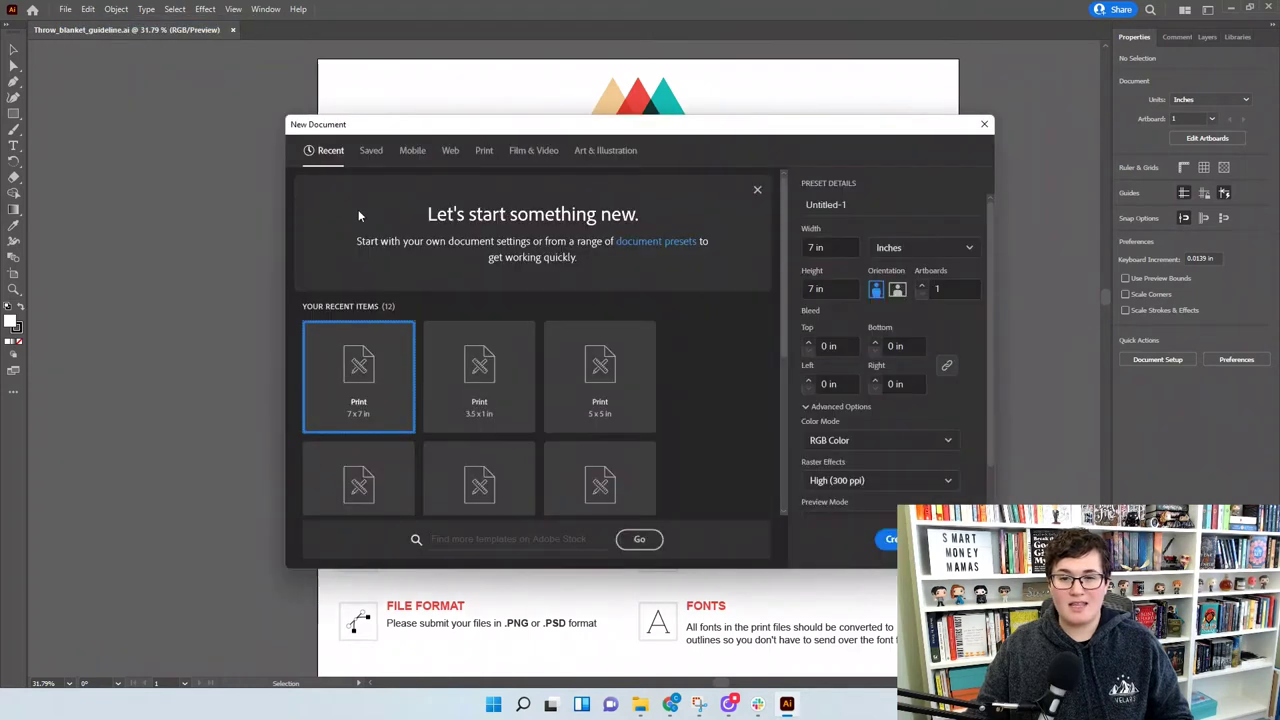
click(817, 247)
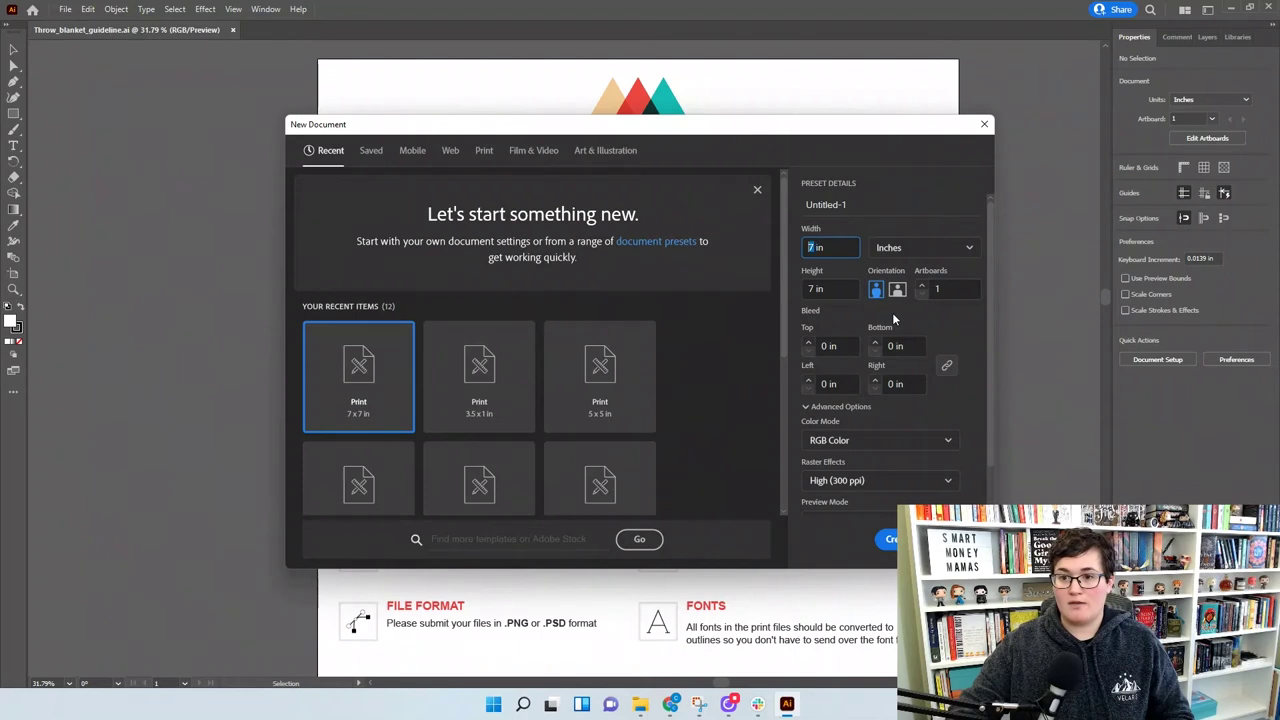
text(53)
key(Tab)
key(Tab)
text(6)
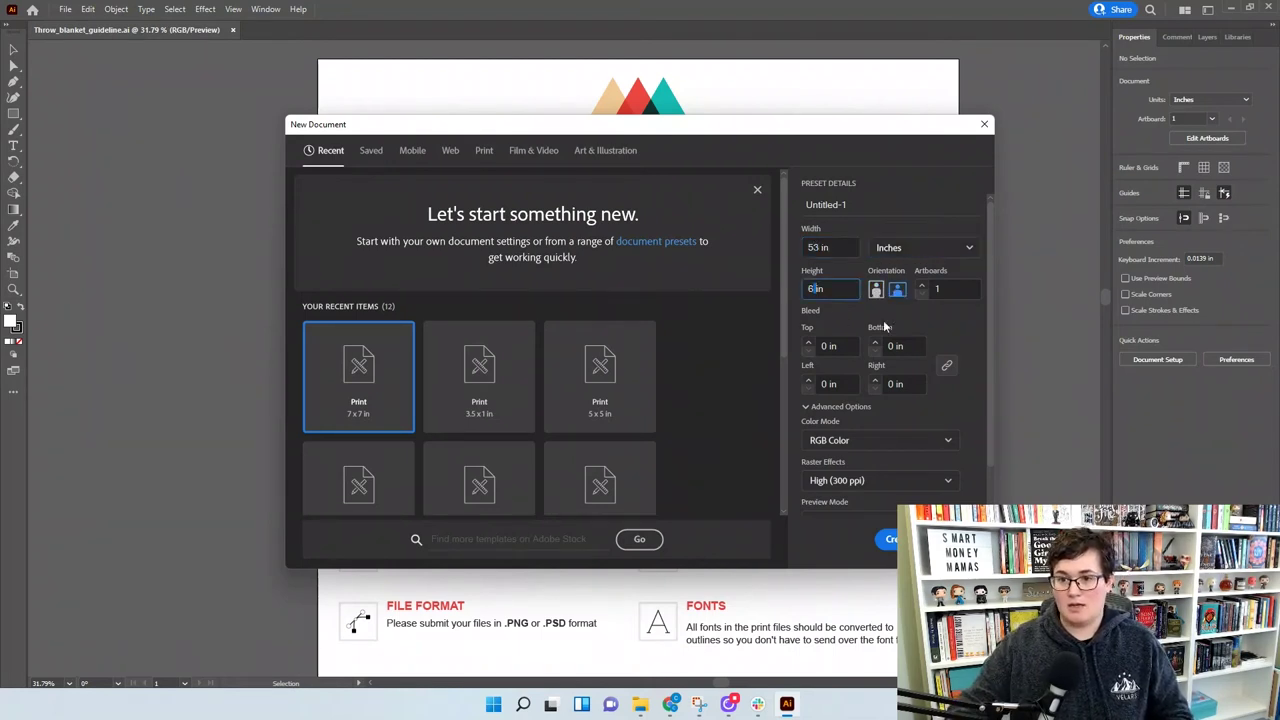
text(3)
key(Tab)
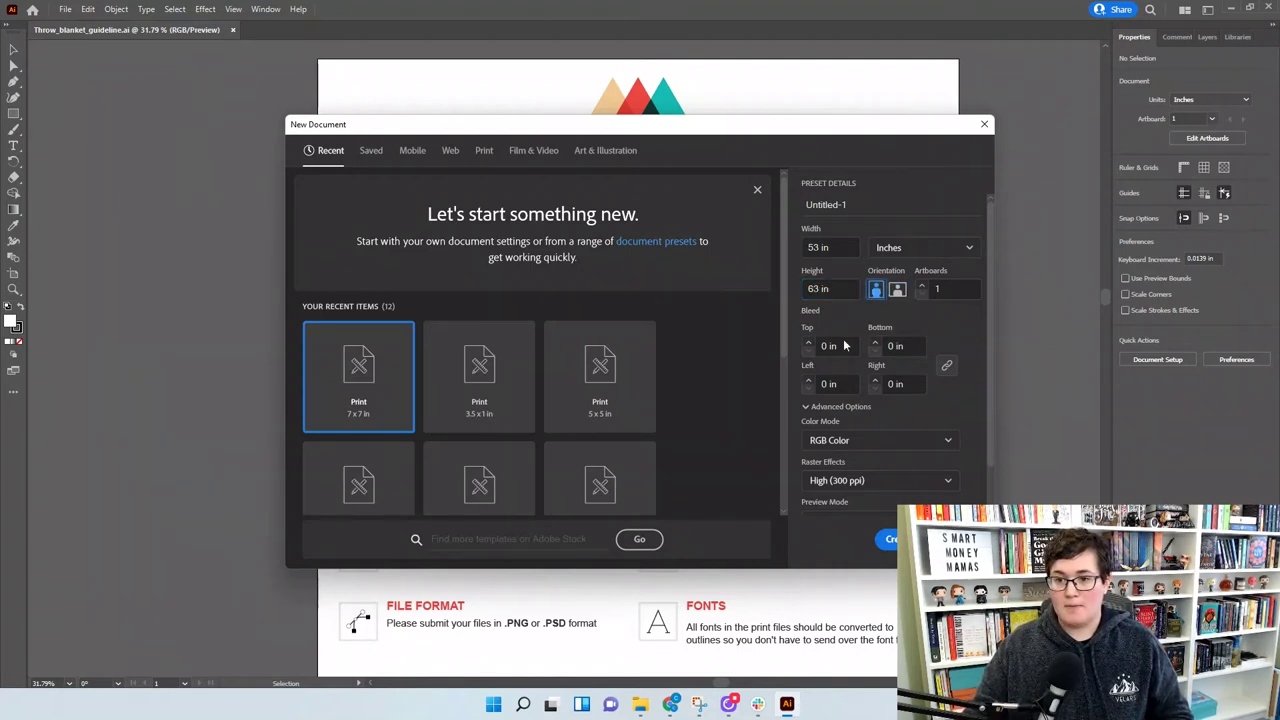
scroll(867, 406, down, 1)
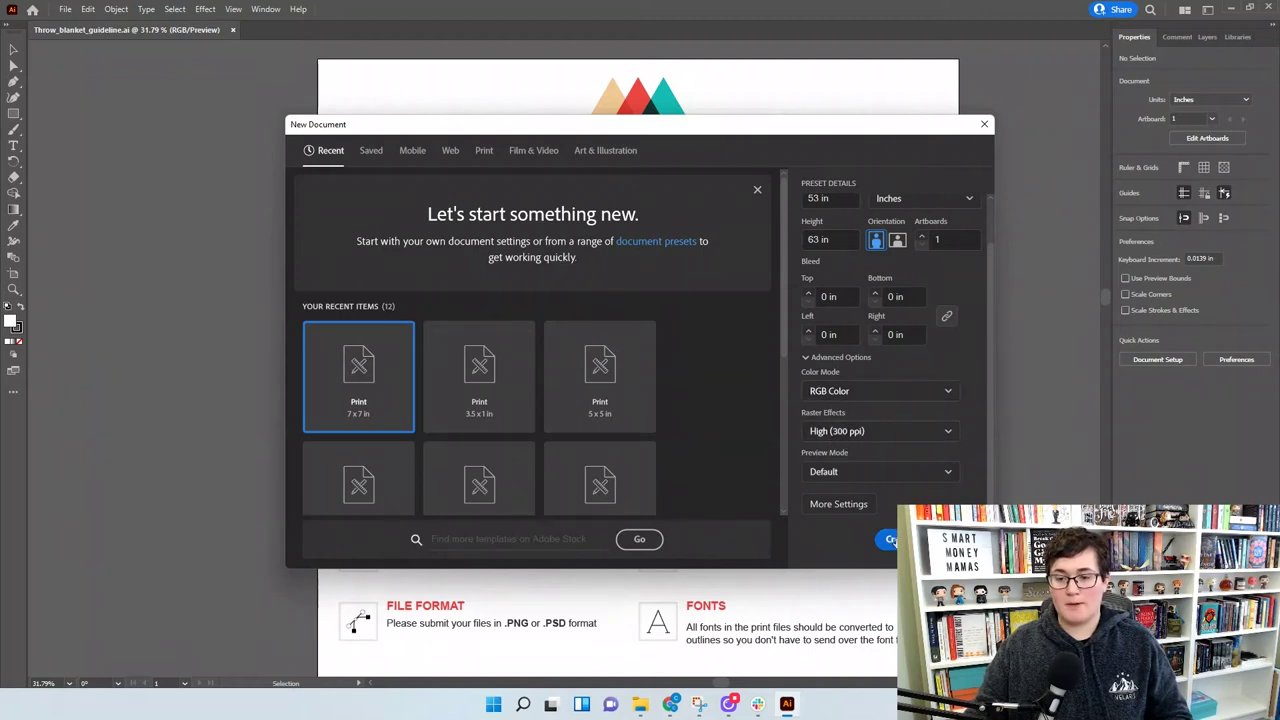
click(890, 539)
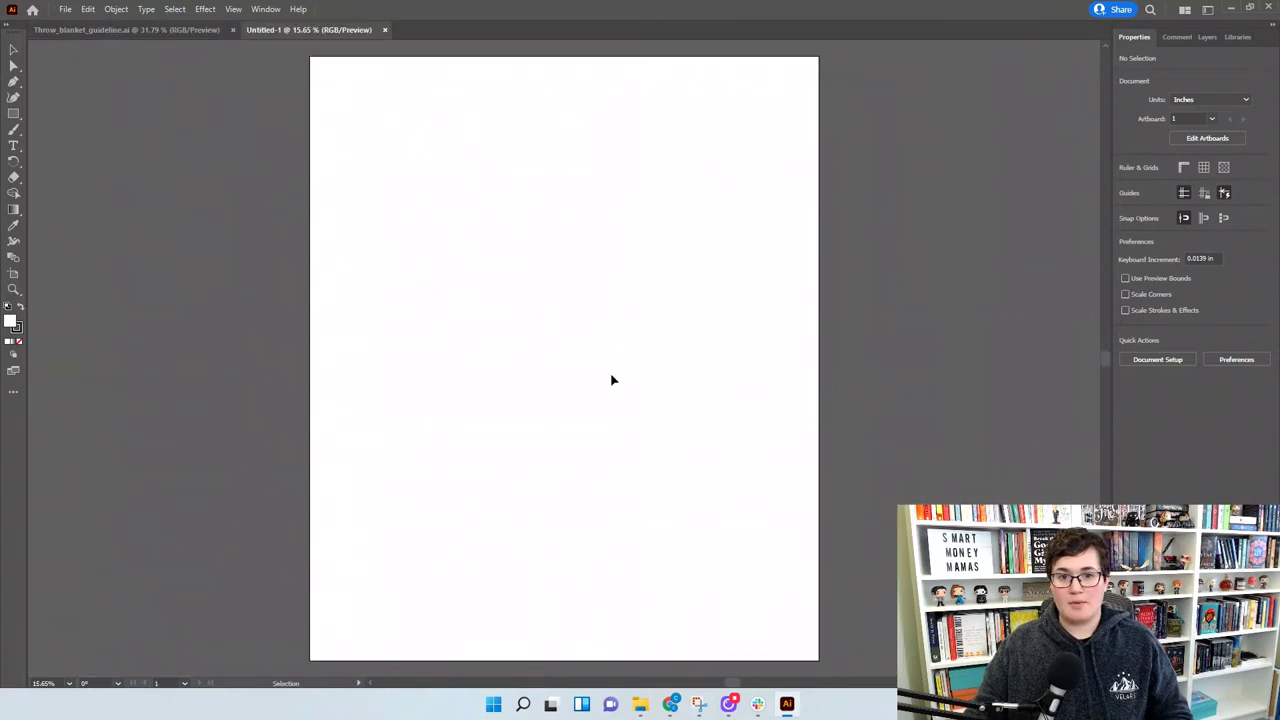
Copy the vertical blanket's three nested outline rectangles from Throw_blanket_guideline.ai into the new document
click(193, 31)
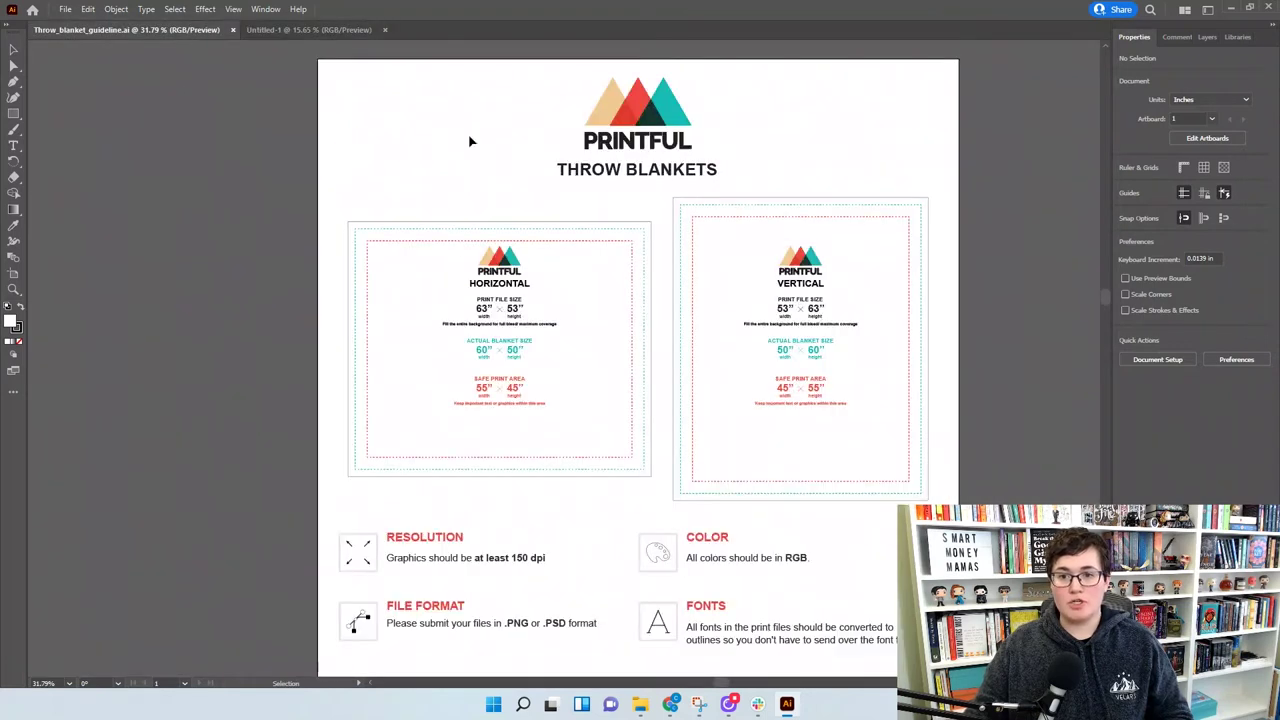
click(821, 208)
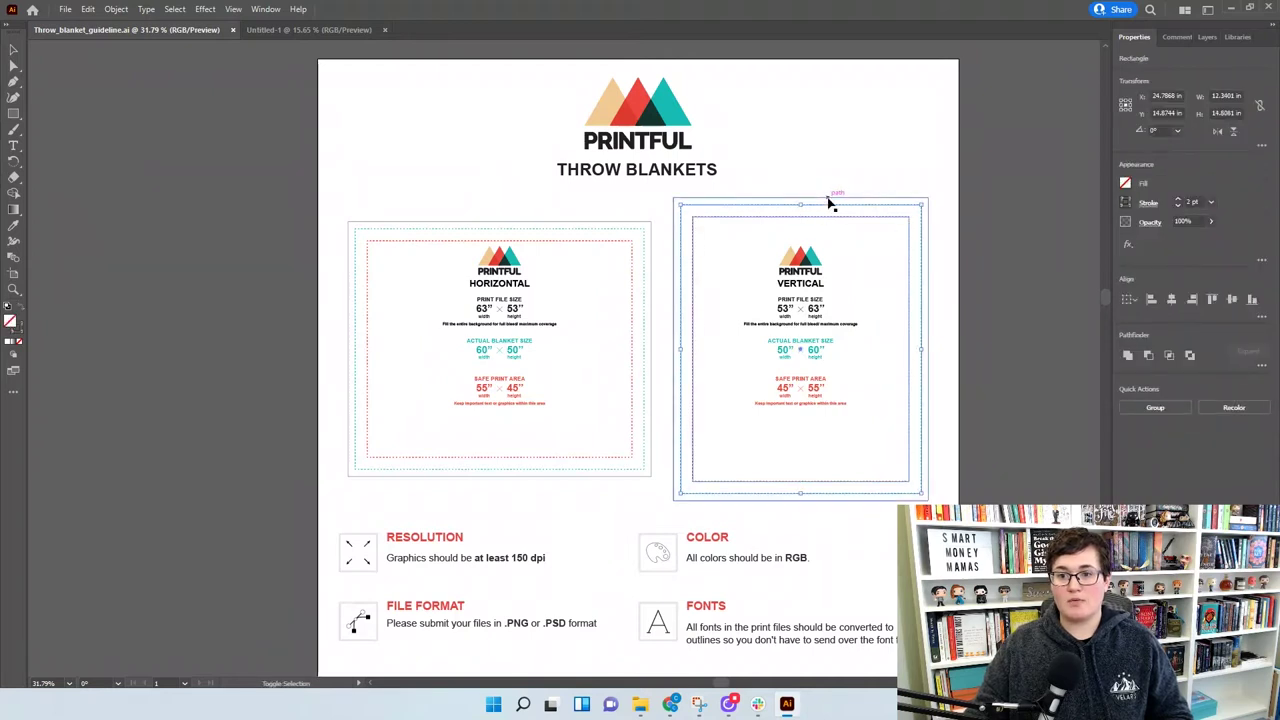
click(832, 199)
click(365, 31)
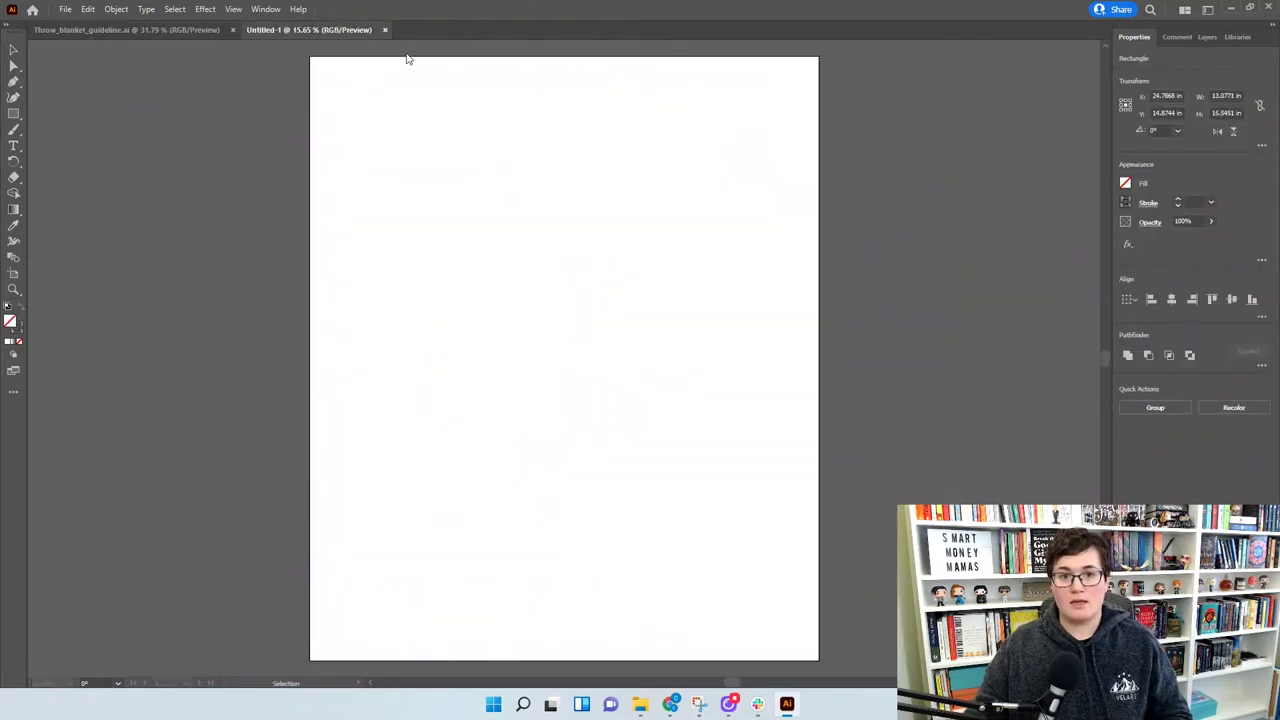
key(ctrl+v)
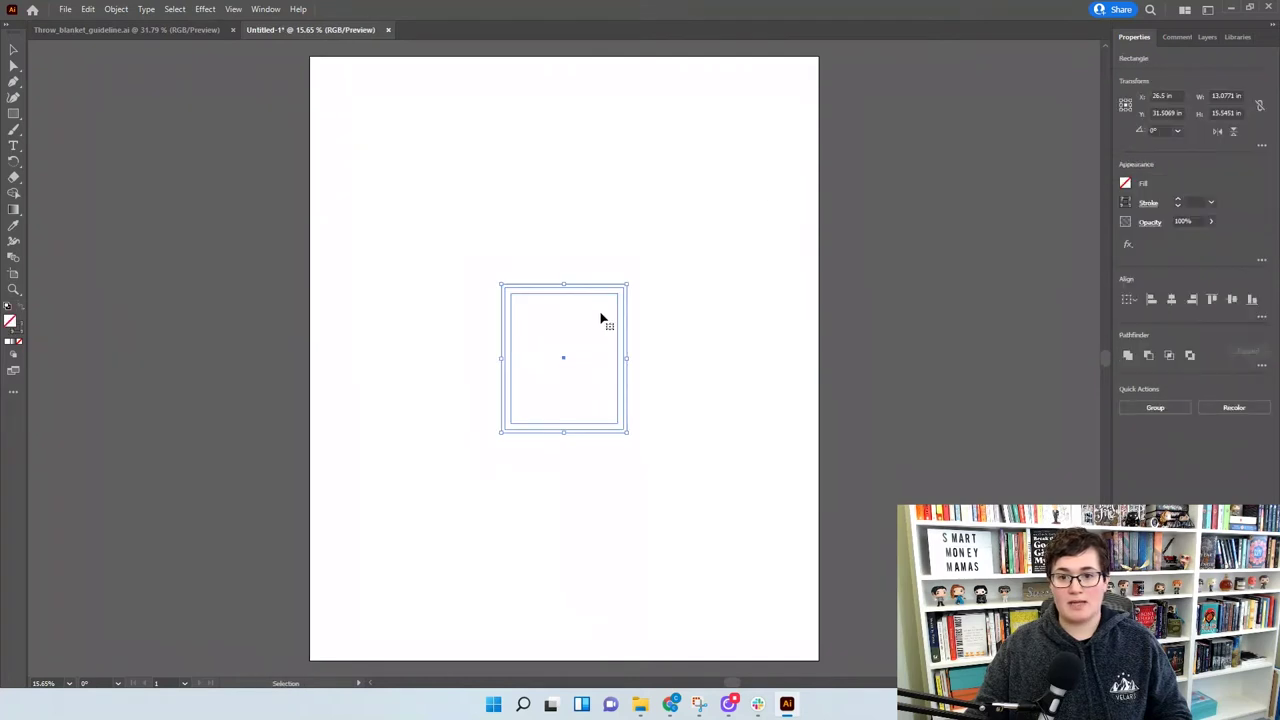
Move and scale the pasted template rectangles together so the outermost one fills the artboard
drag(588, 314, 477, 191)
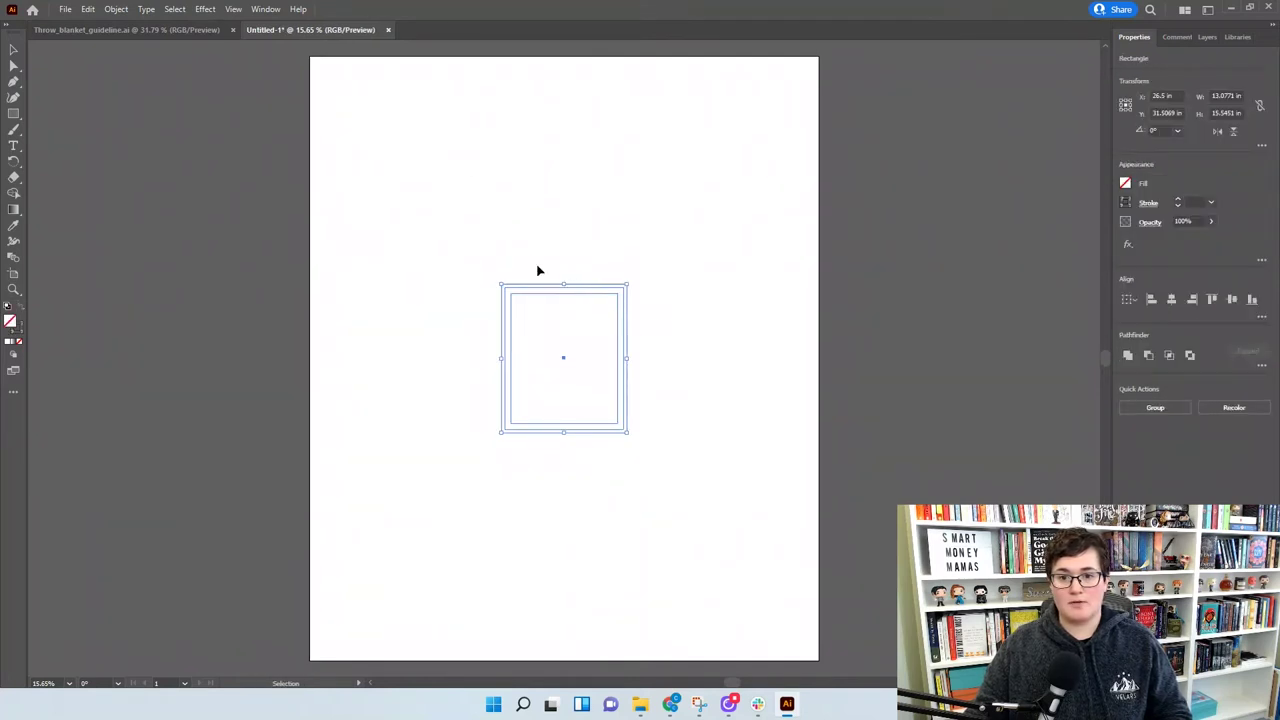
drag(535, 290, 344, 60)
drag(434, 201, 905, 660)
click(872, 524)
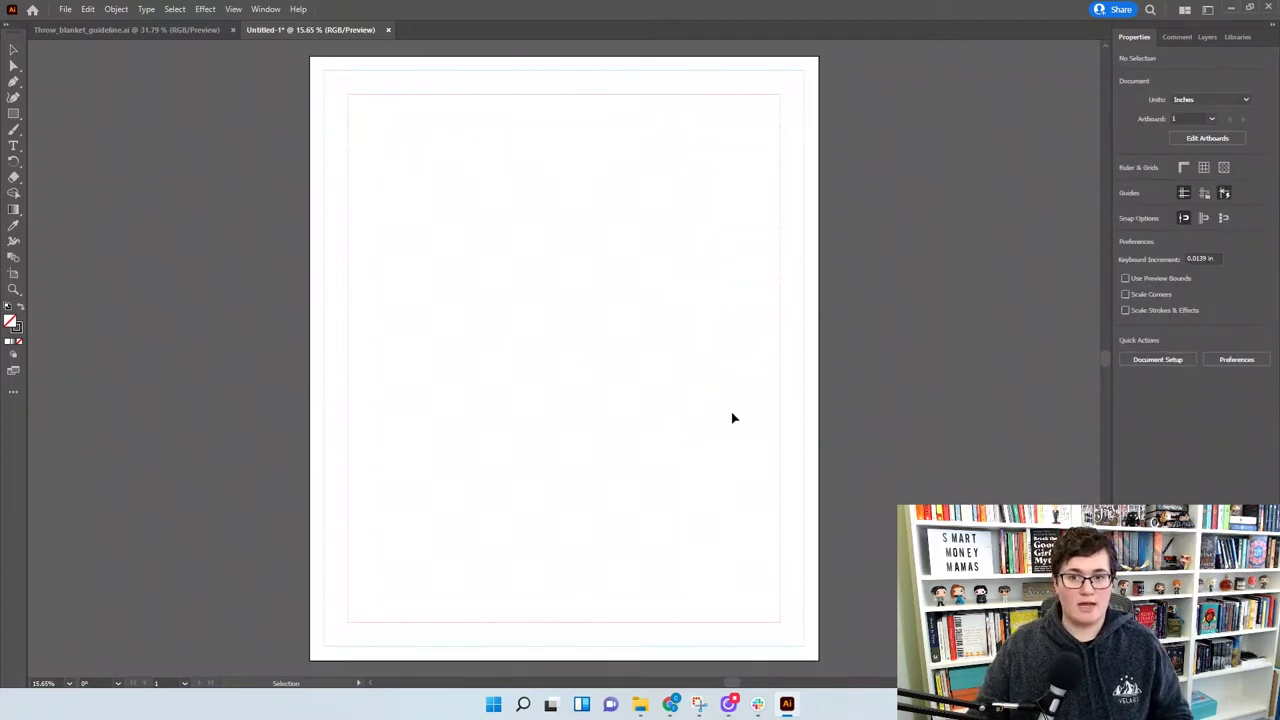
Add a new layer to the document and name it "Blanket Design"
click(1172, 37)
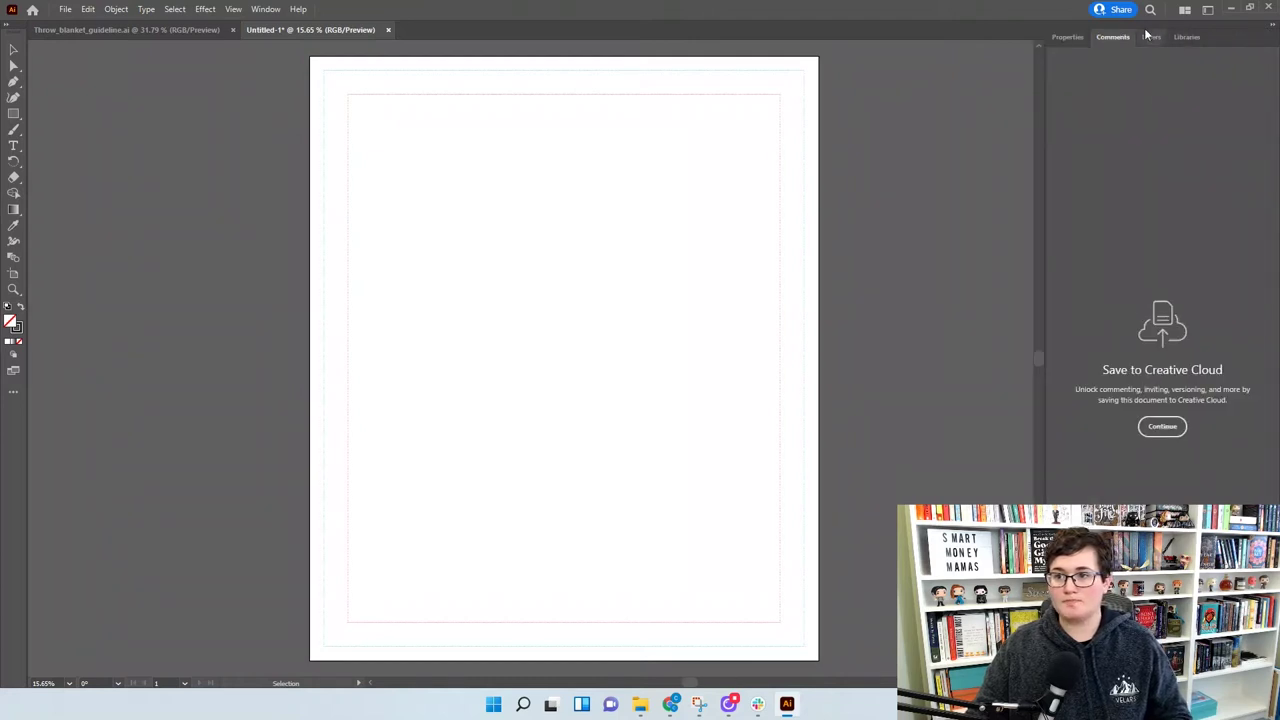
click(1150, 37)
click(1088, 59)
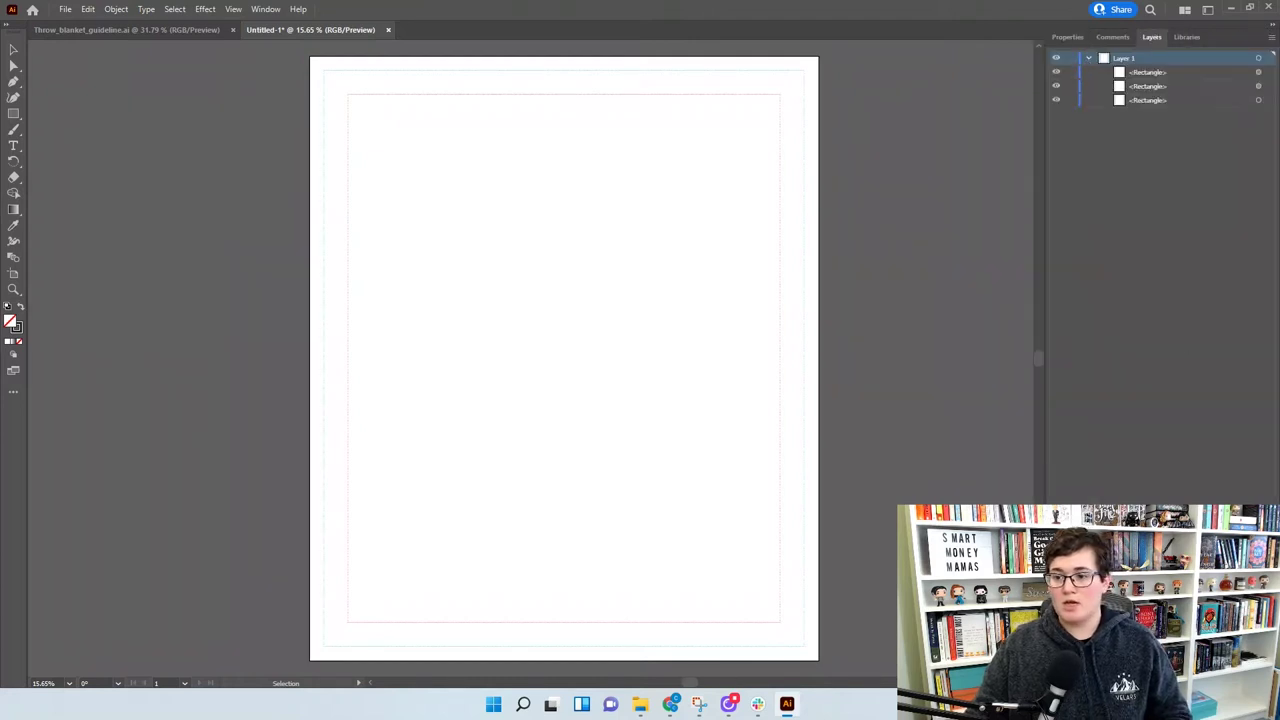
key(ctrl+l)
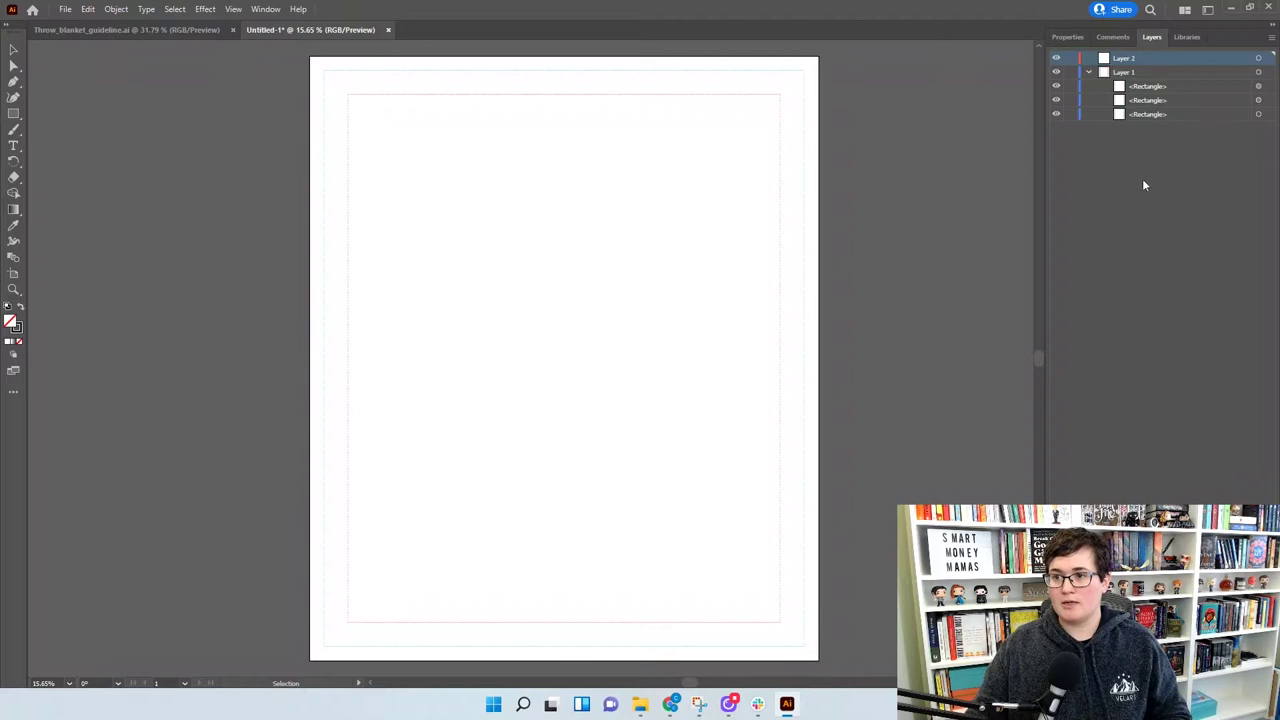
double_click(1118, 59)
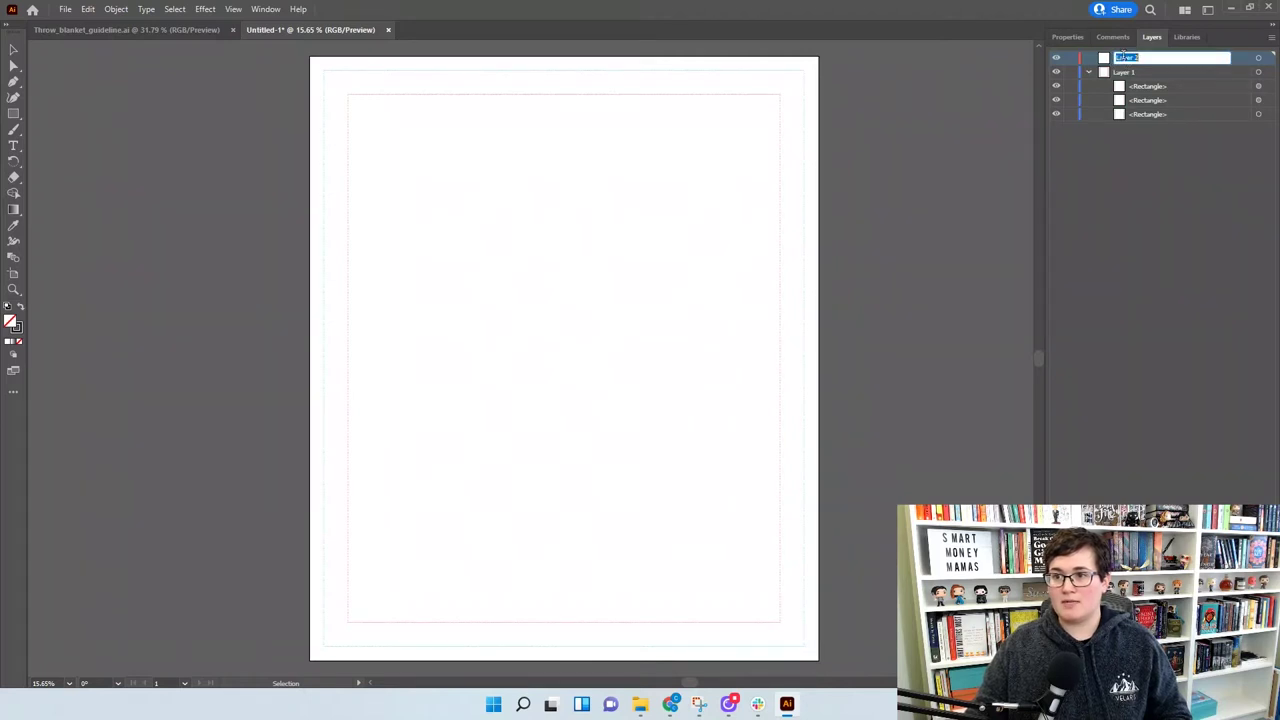
text(Blanket)
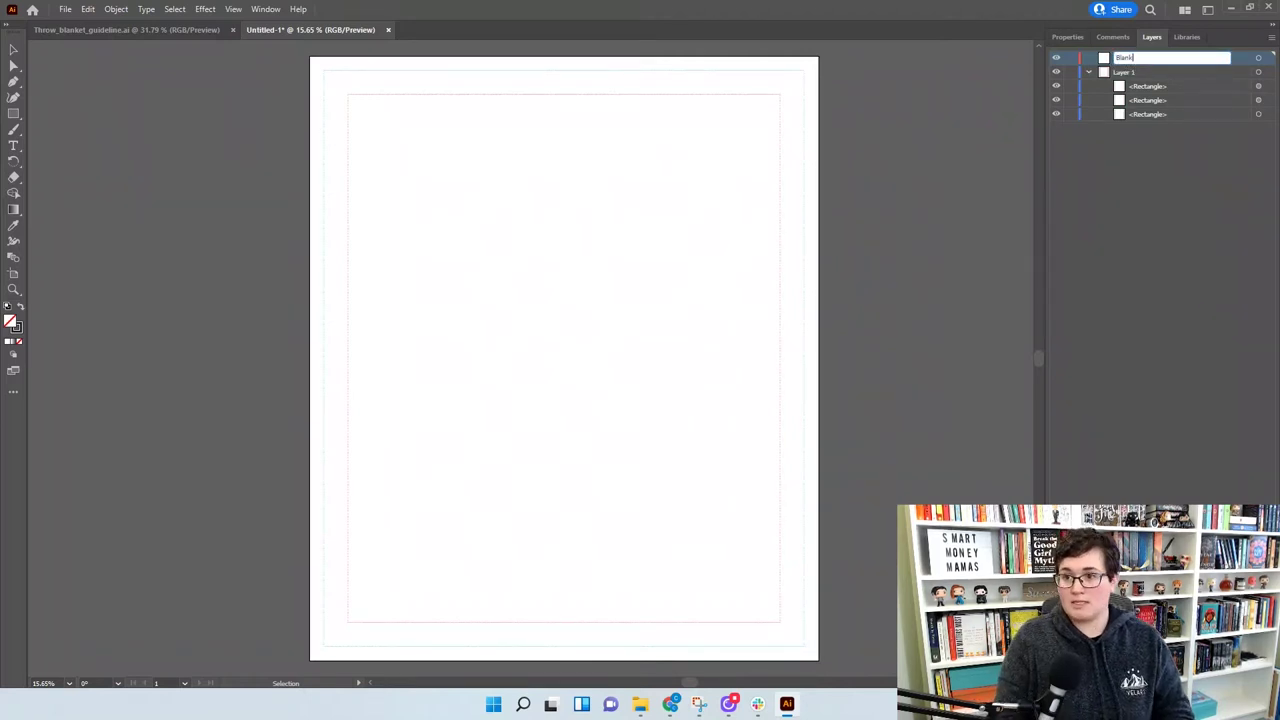
text( Design)
key(Return)
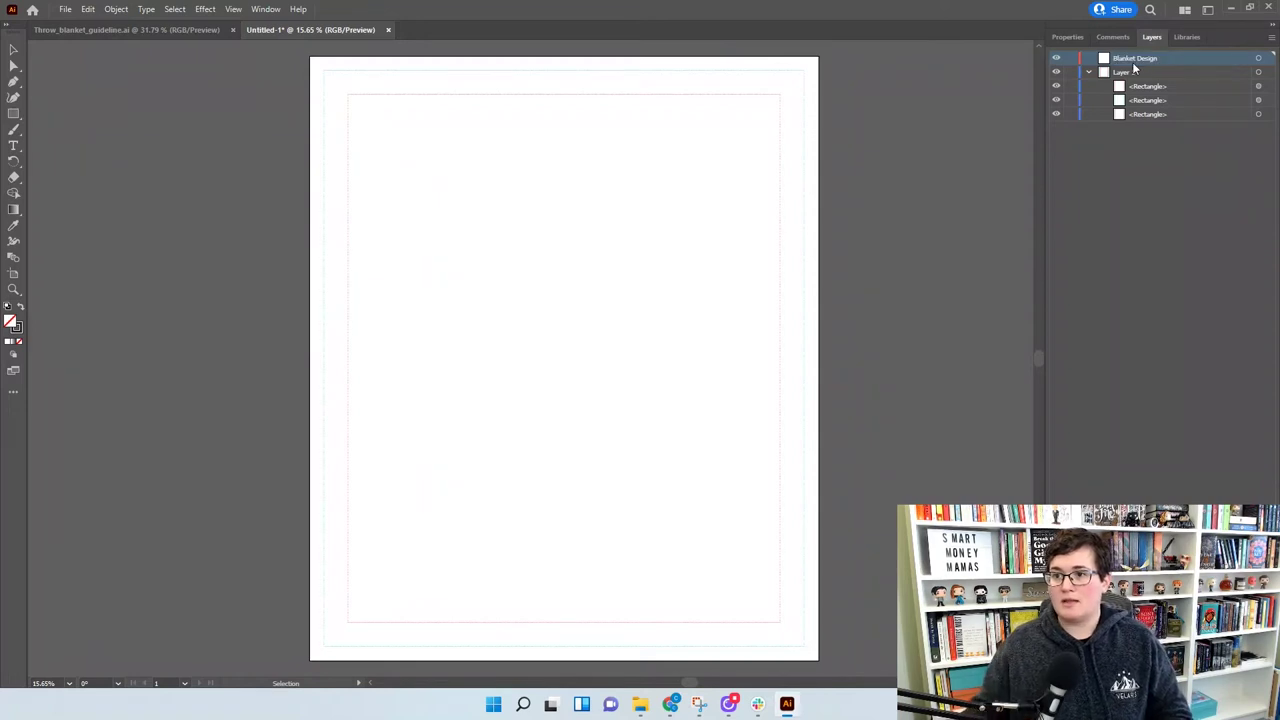
Rename the layer holding the three rectangles as "Template"
double_click(1127, 72)
click(1127, 72)
double_click(1139, 72)
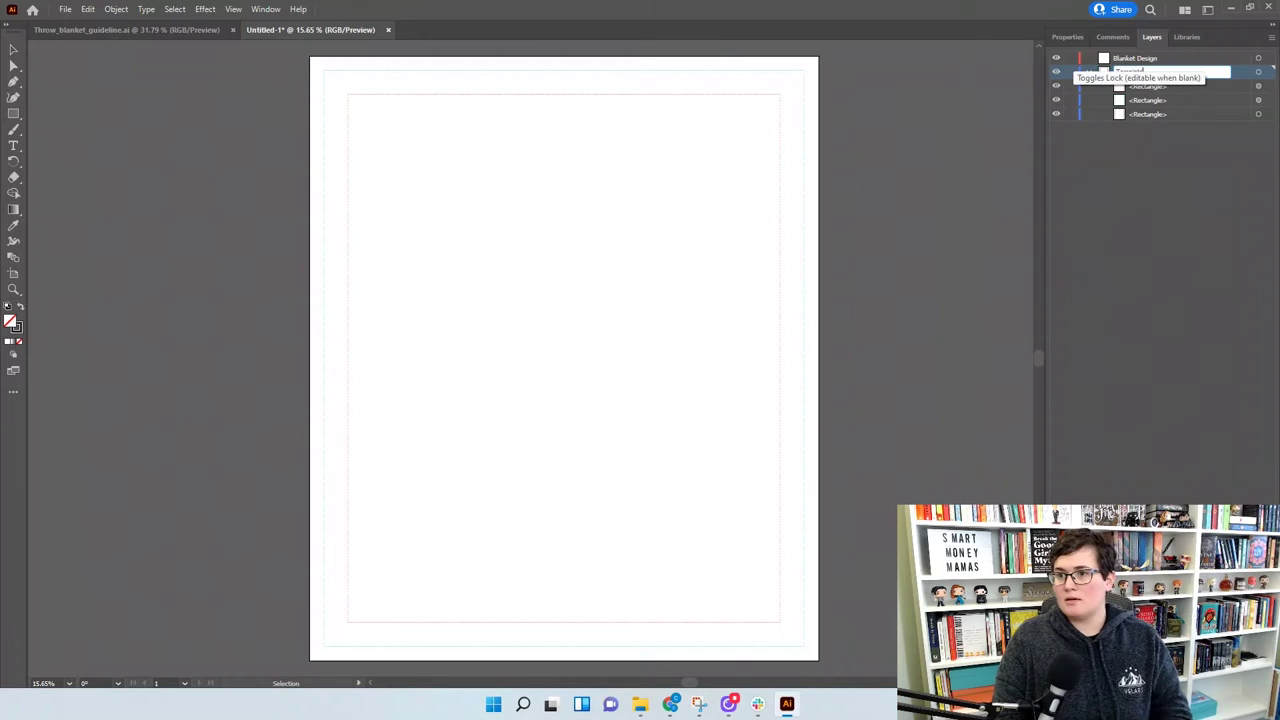
text(Template)
key(Return)
Lock the Template layer and move it above the Blanket Design layer
click(1070, 72)
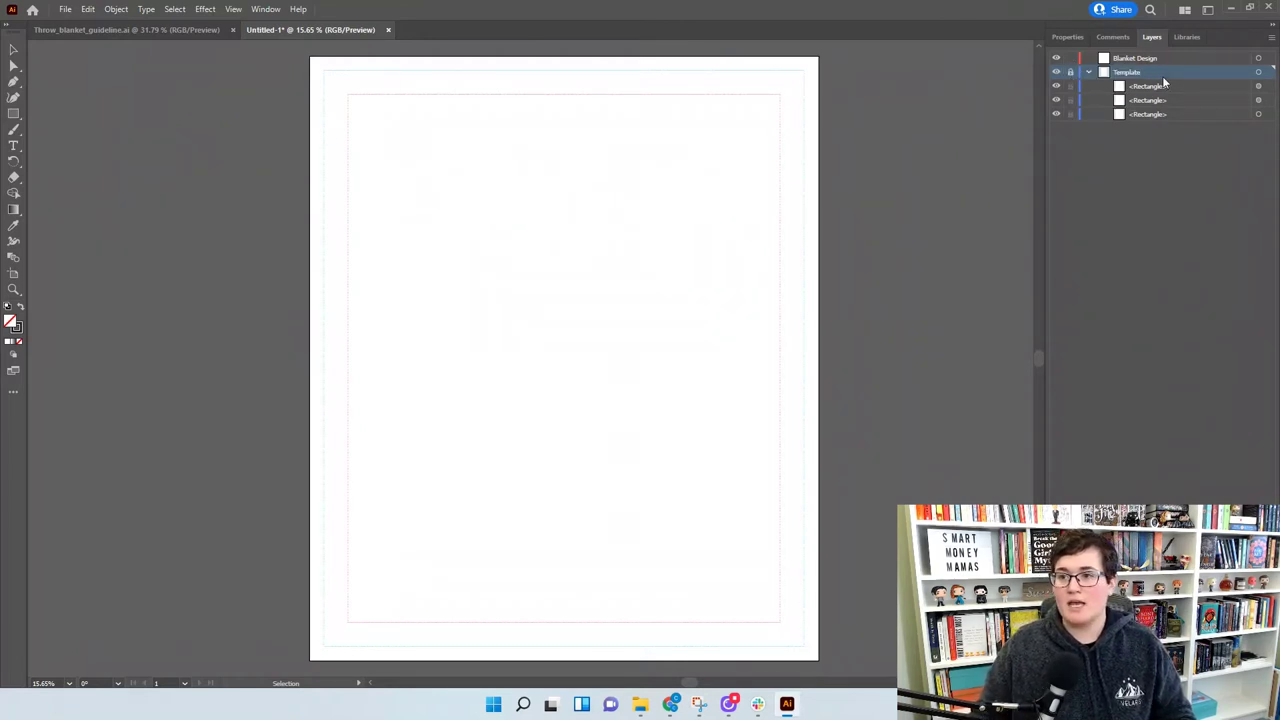
drag(1140, 80, 1138, 57)
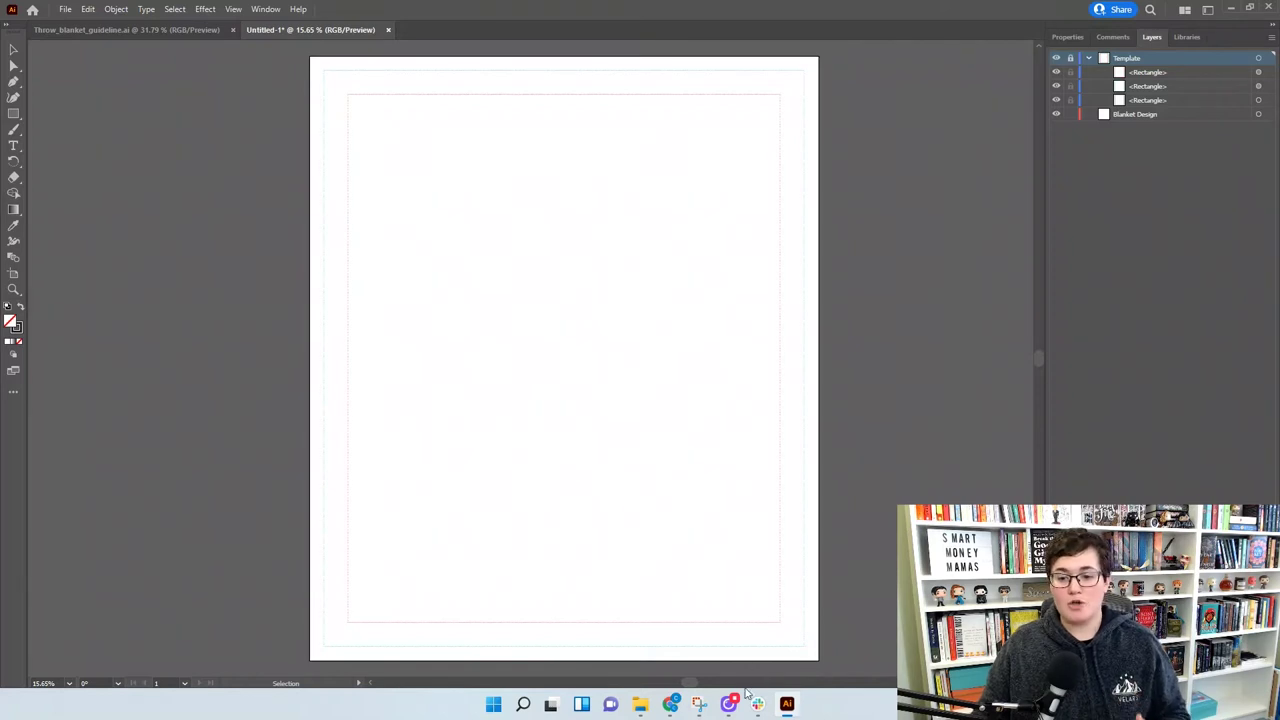
Switch to the Design Bundles site in the browser and browse its Plus Membership products
mouse_move(670, 704)
click(735, 630)
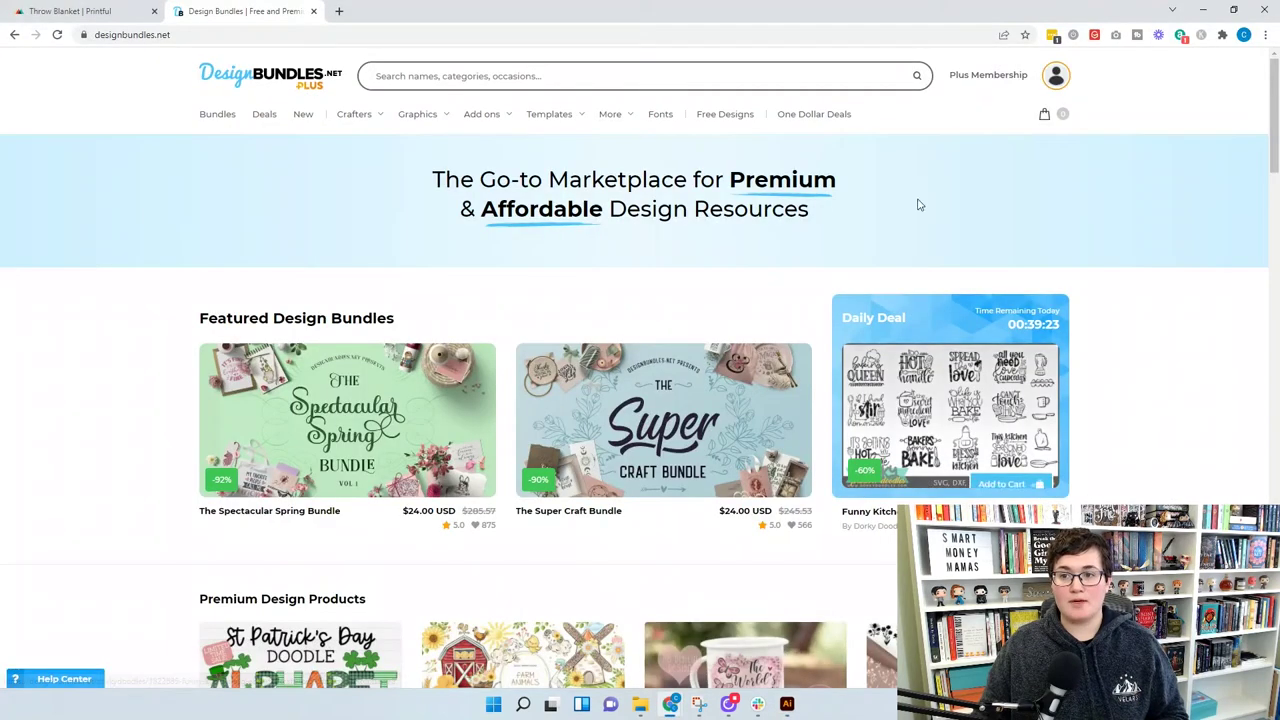
click(985, 78)
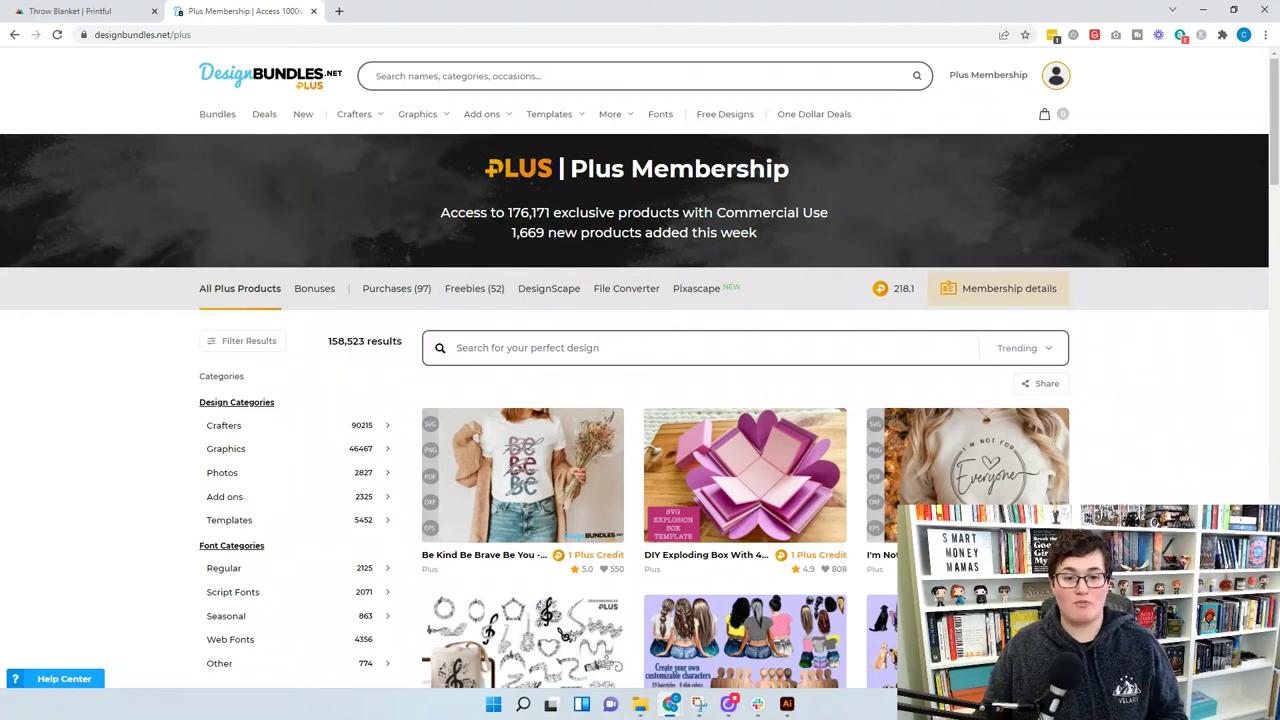
scroll(640, 370, down, 1)
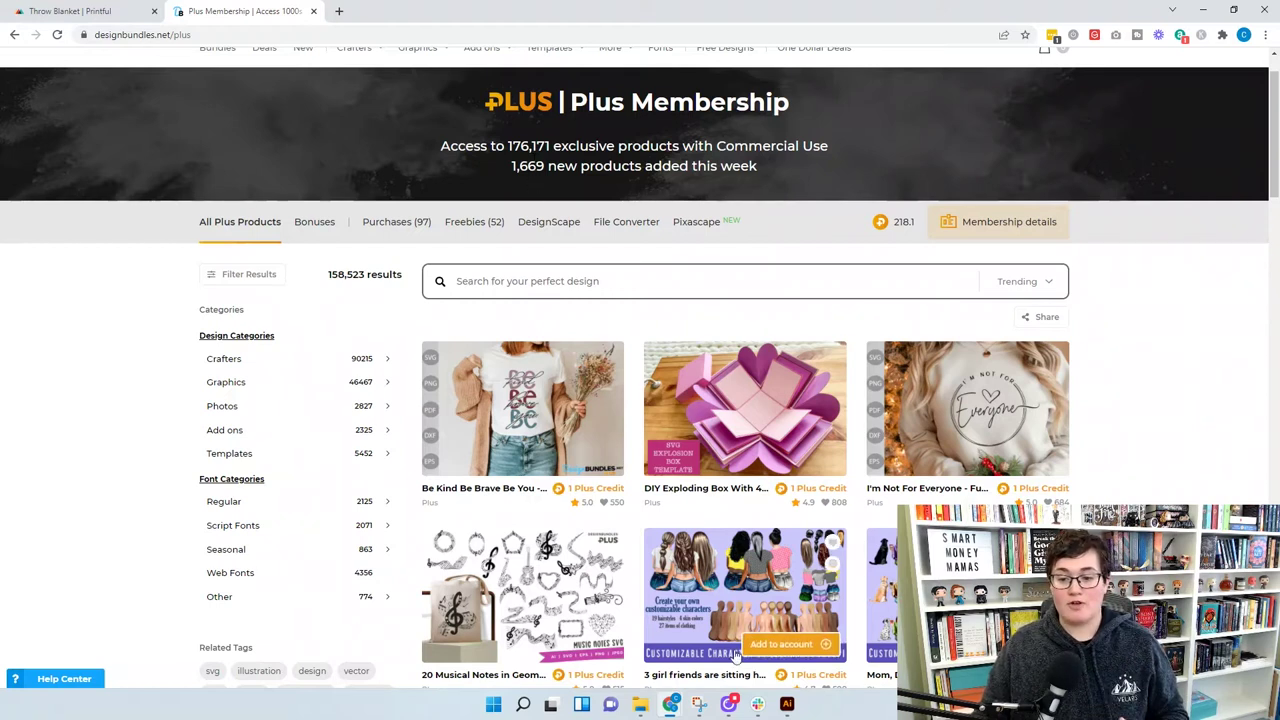
Switch to Illustrator and place the maroon celestial pattern image, 12 by 12 in, on the Blanket Design layer
mouse_move(785, 707)
click(785, 706)
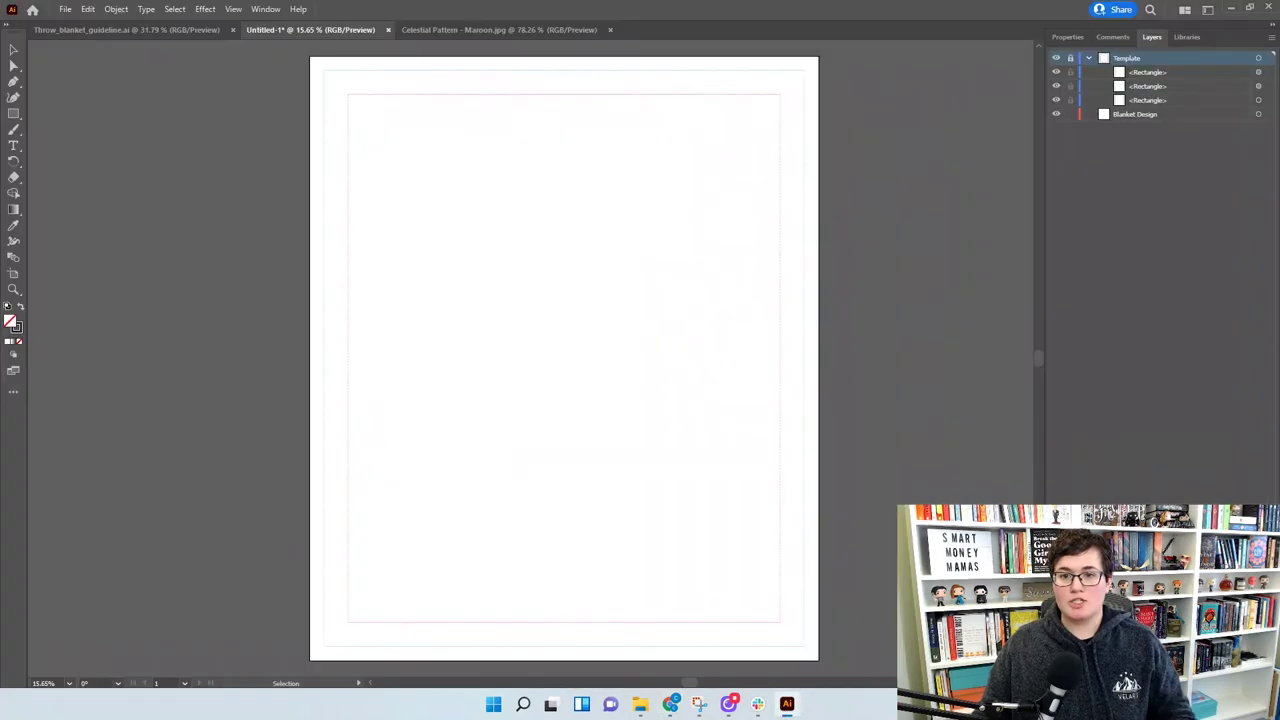
click(1141, 116)
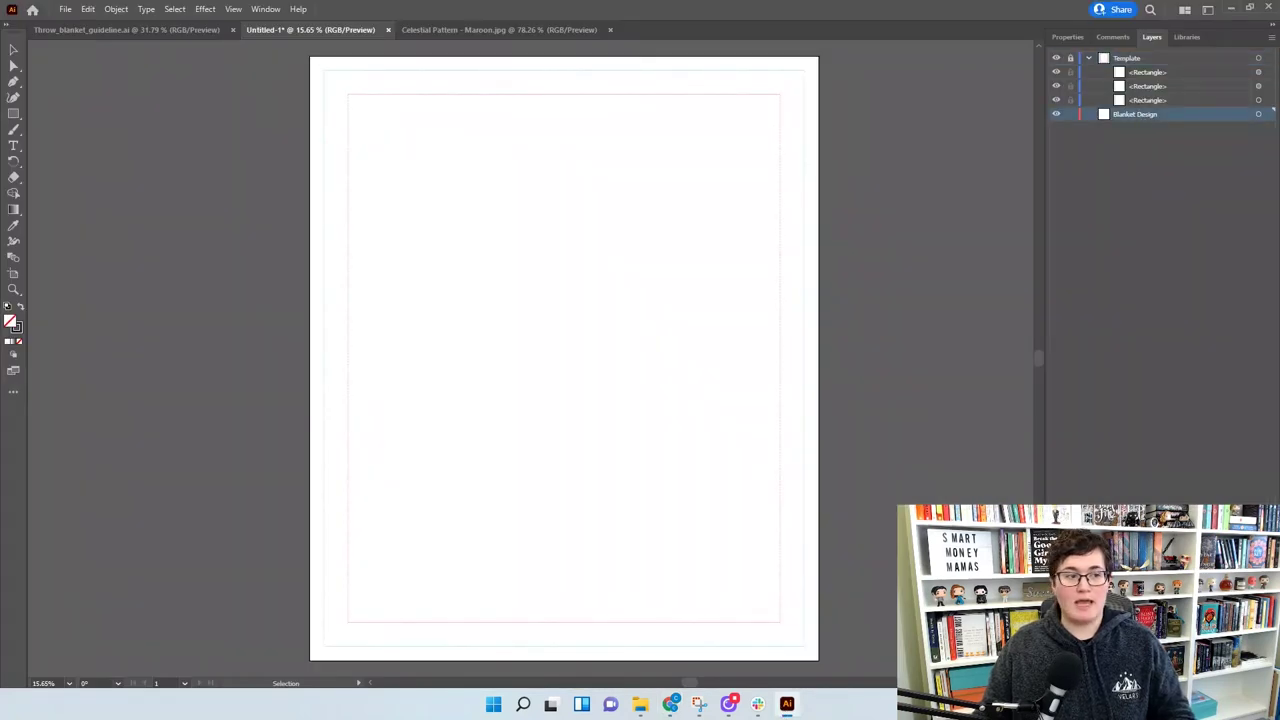
drag(411, 262, 529, 378)
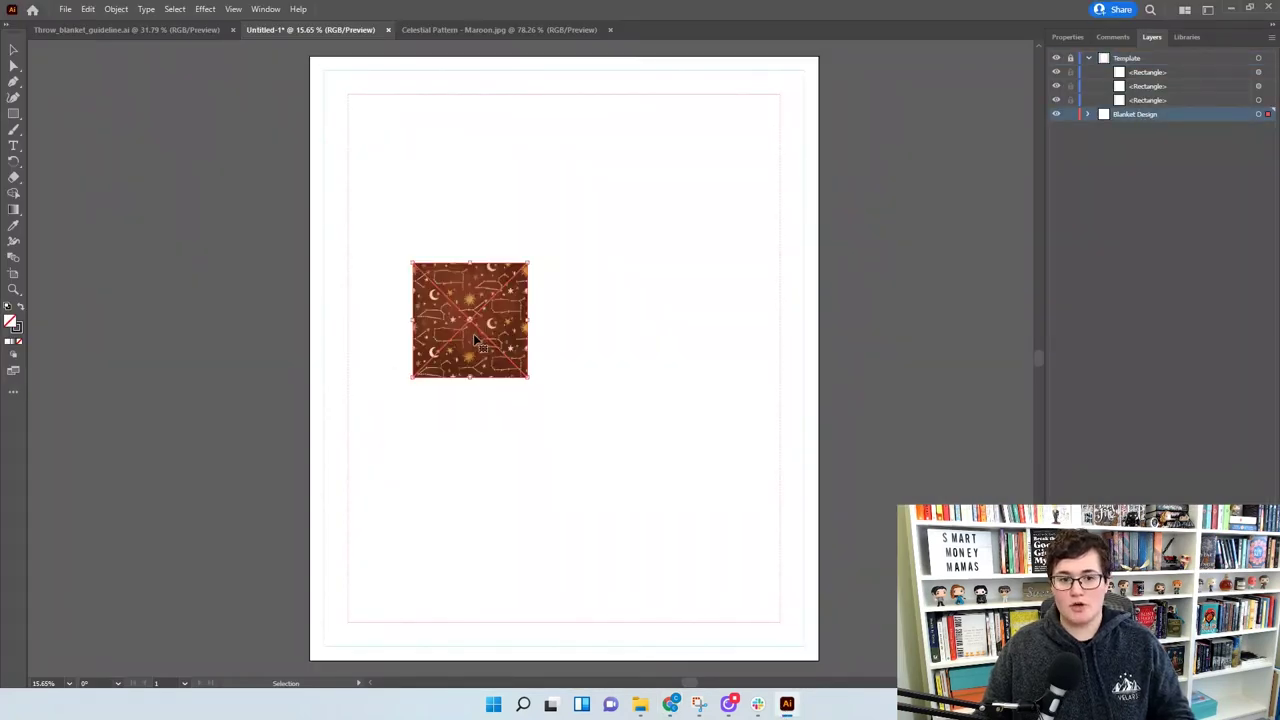
click(859, 361)
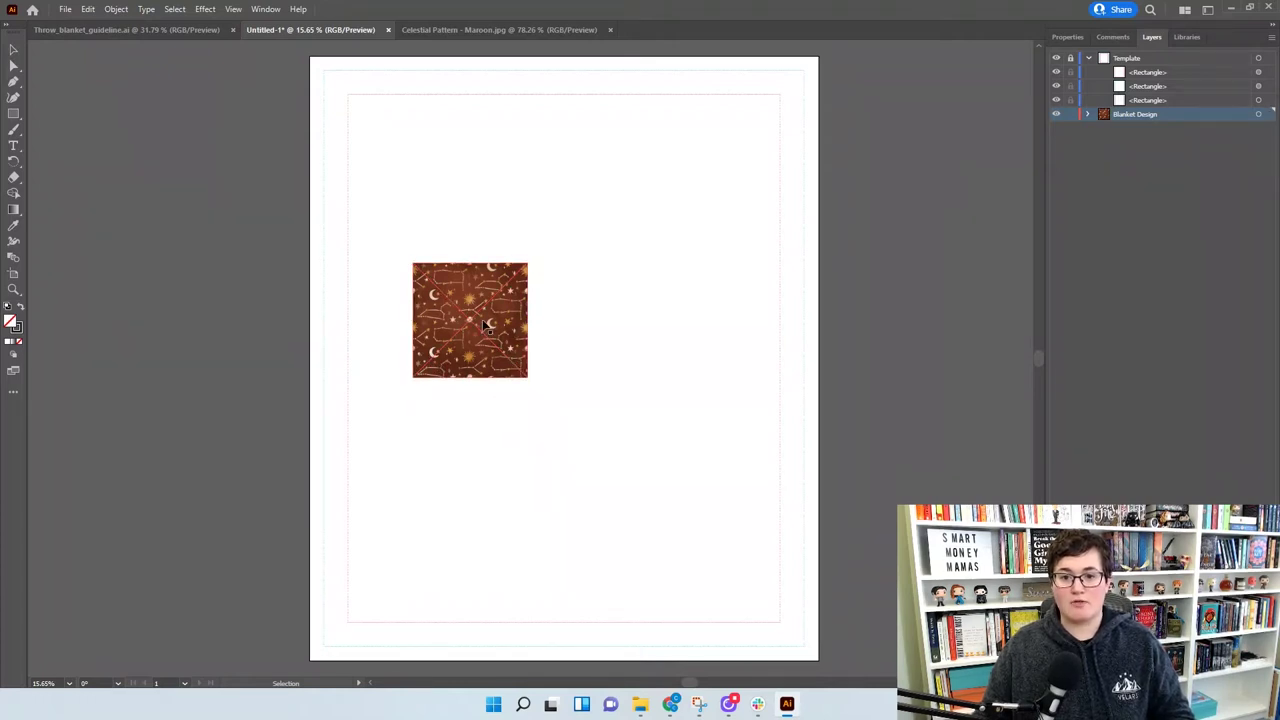
Move the celestial image into the artboard's upper-left corner and embed it in the document
drag(497, 324, 395, 121)
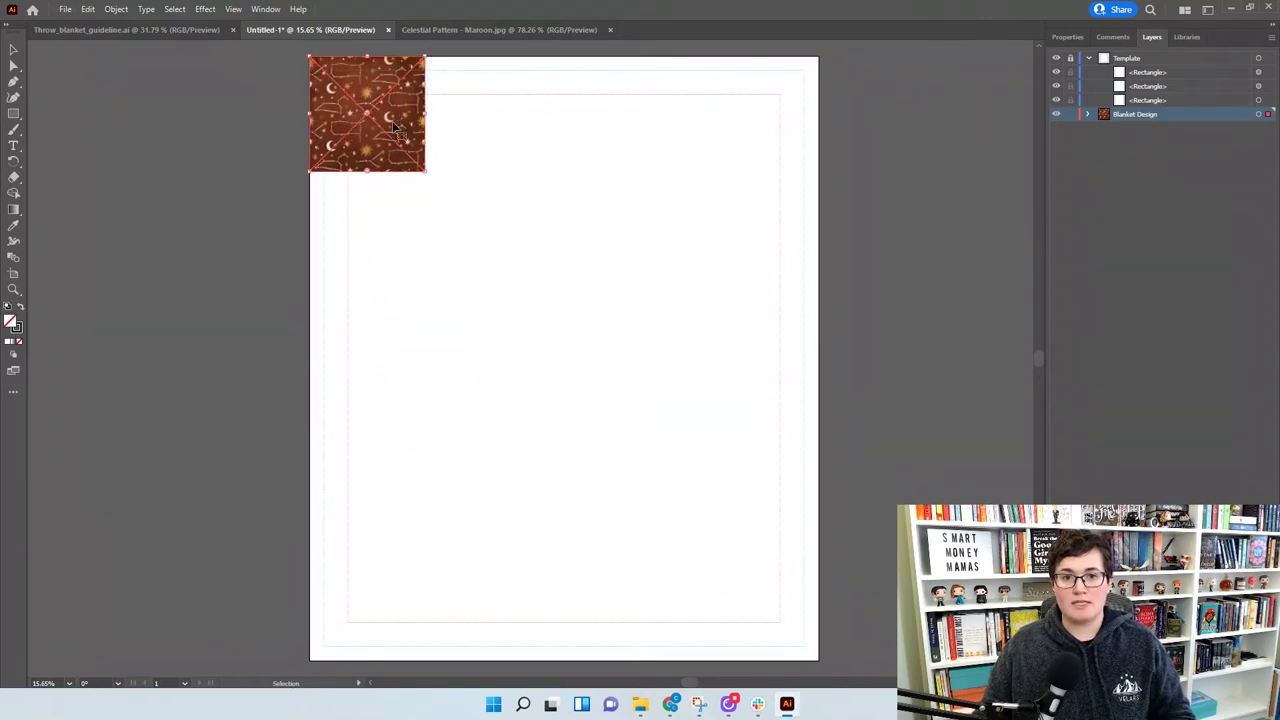
click(1068, 37)
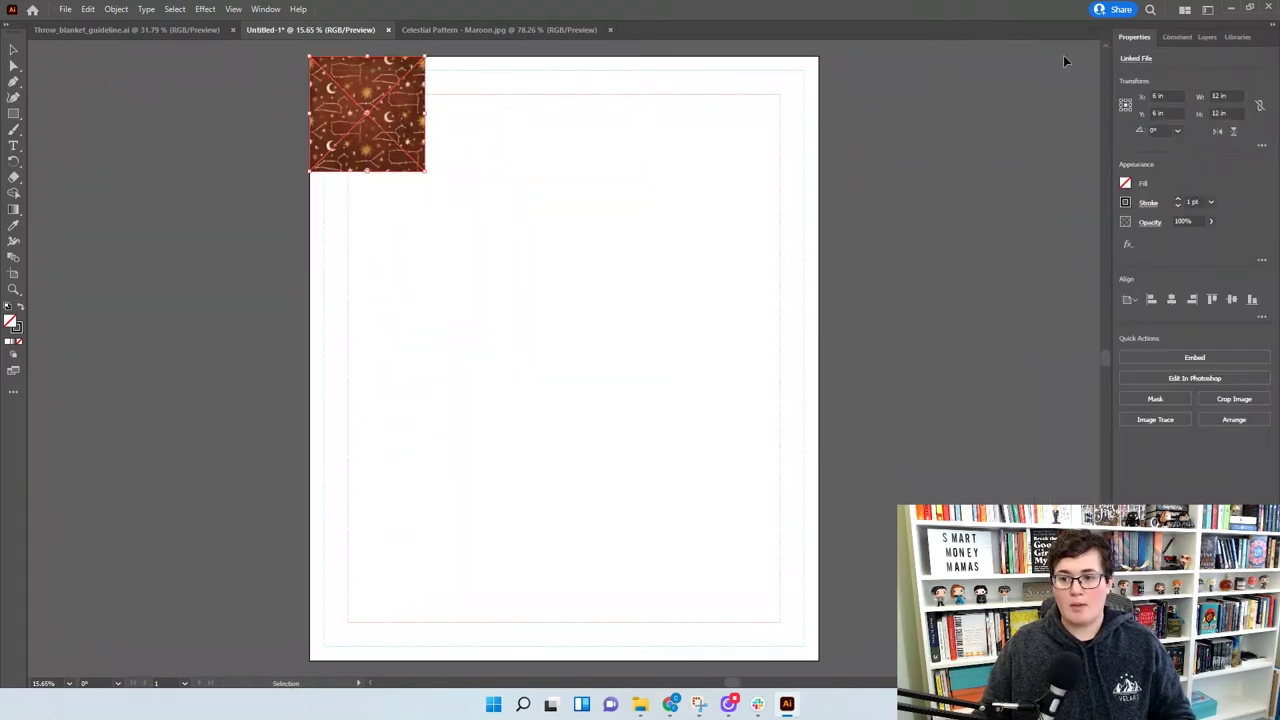
click(1193, 359)
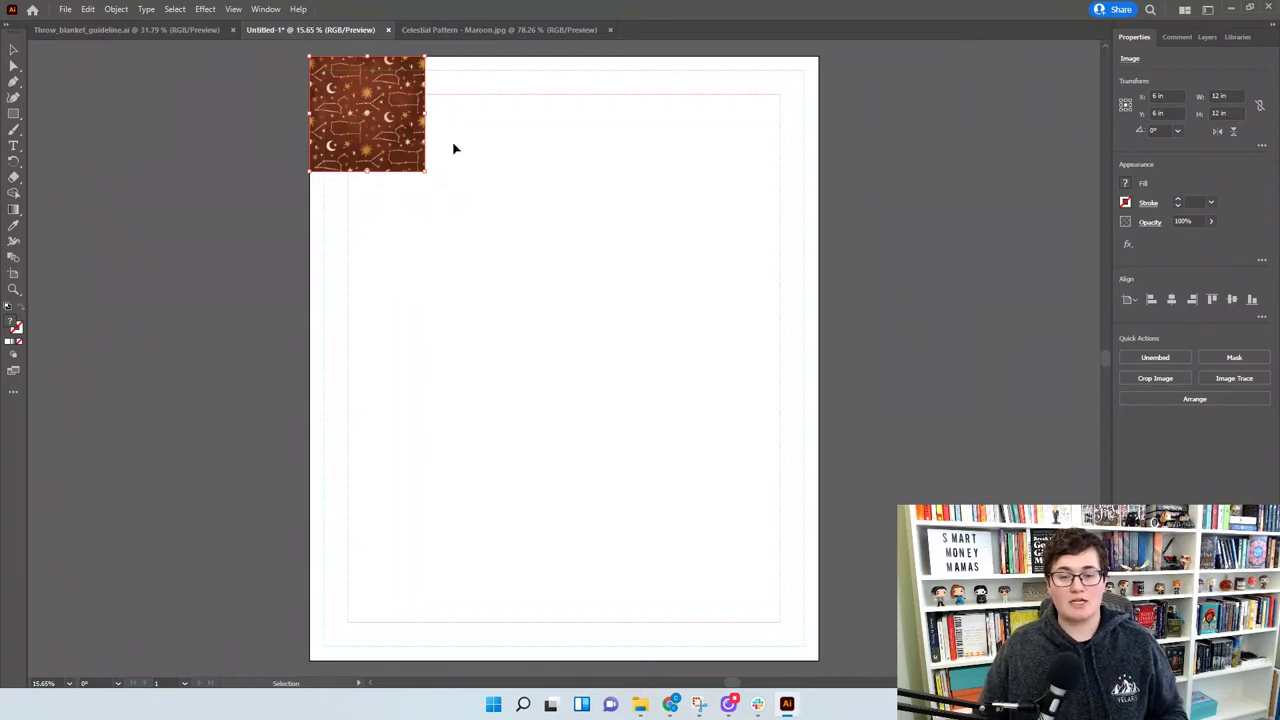
Make a pattern from the celestial image with Size Tile to Art enabled and Move Tile with Art disabled
click(108, 12)
mouse_move(206, 363)
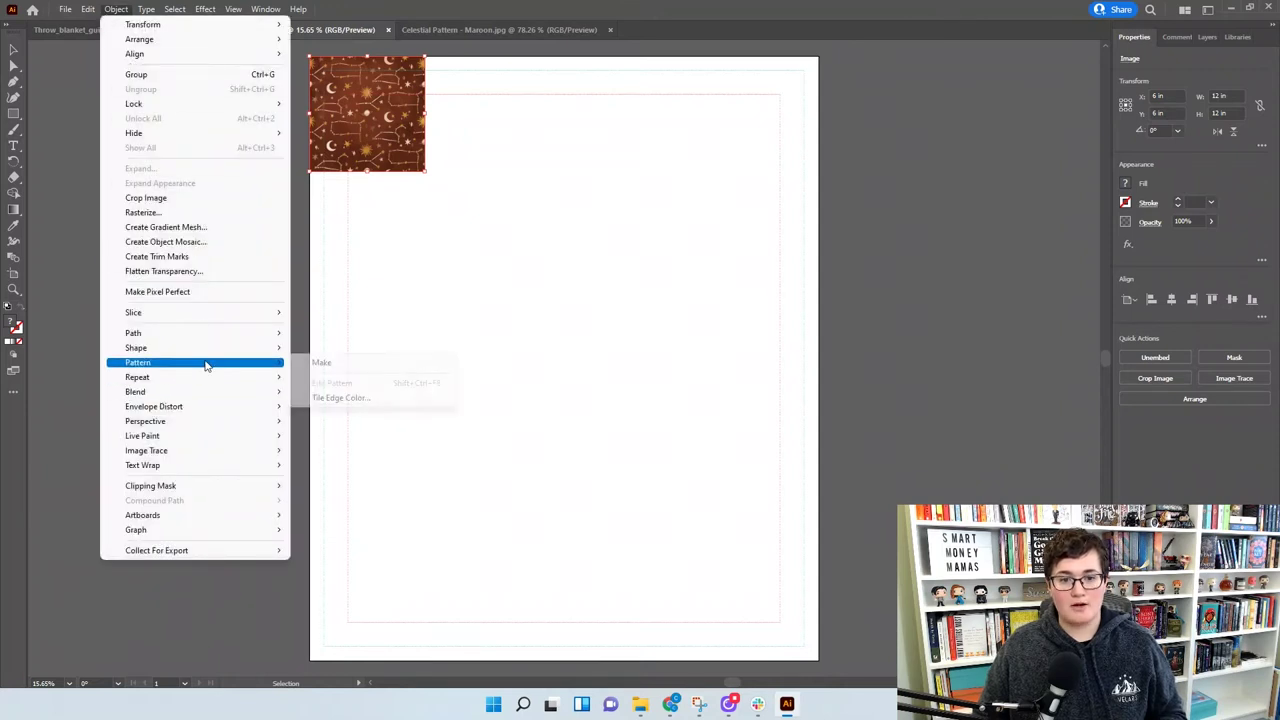
click(329, 365)
key(Return)
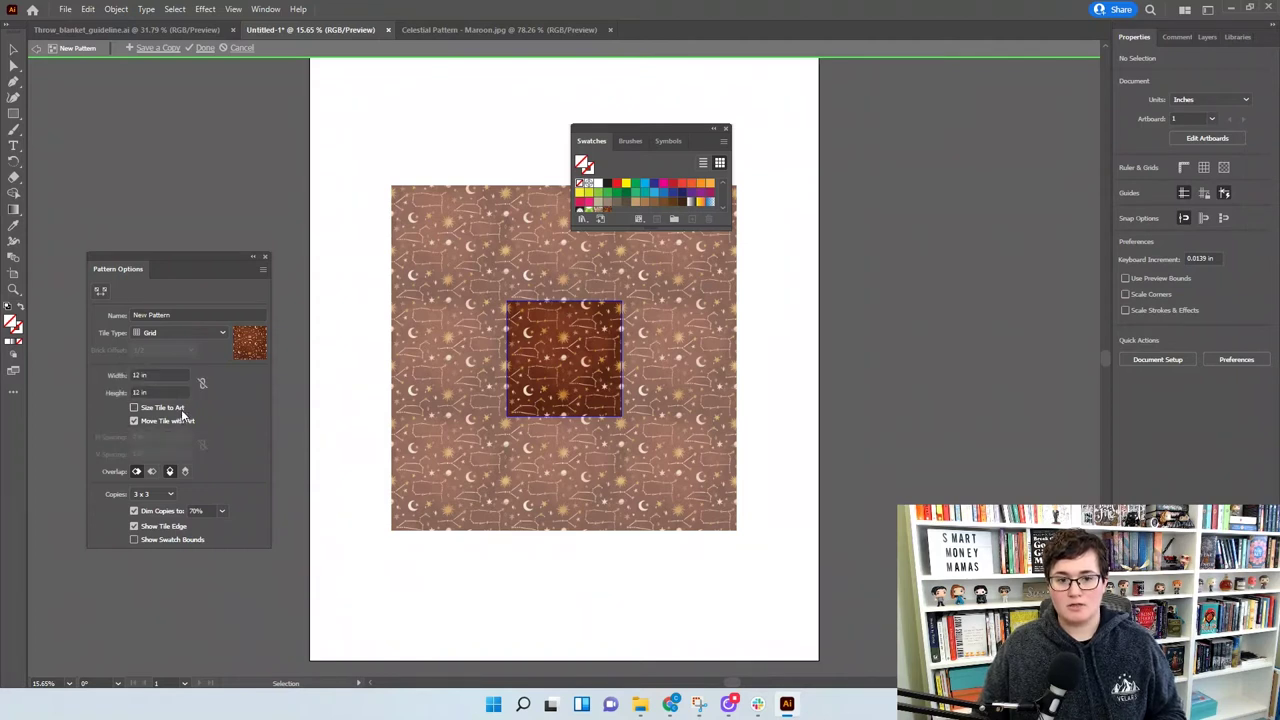
click(181, 409)
click(186, 423)
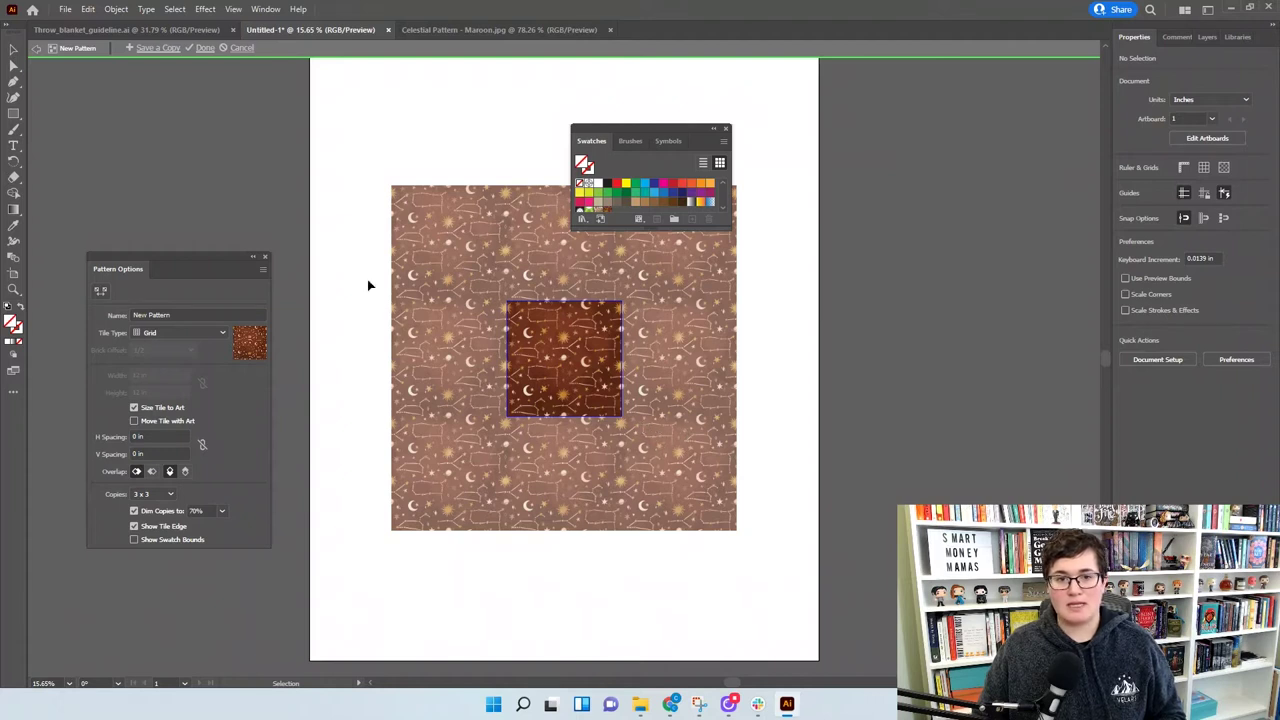
Inspect the pattern's tile edges at 100% and try a horizontal tile spacing of -0.01 in
click(69, 683)
click(117, 500)
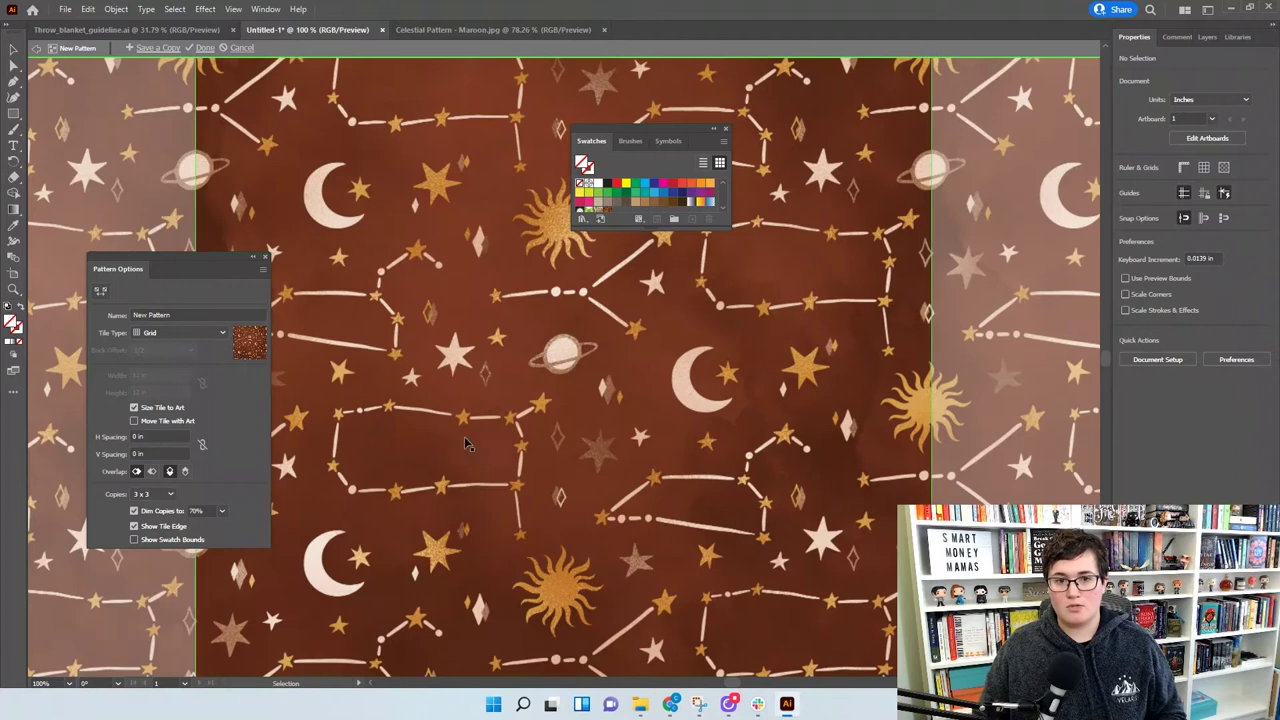
scroll(510, 484, up, 5)
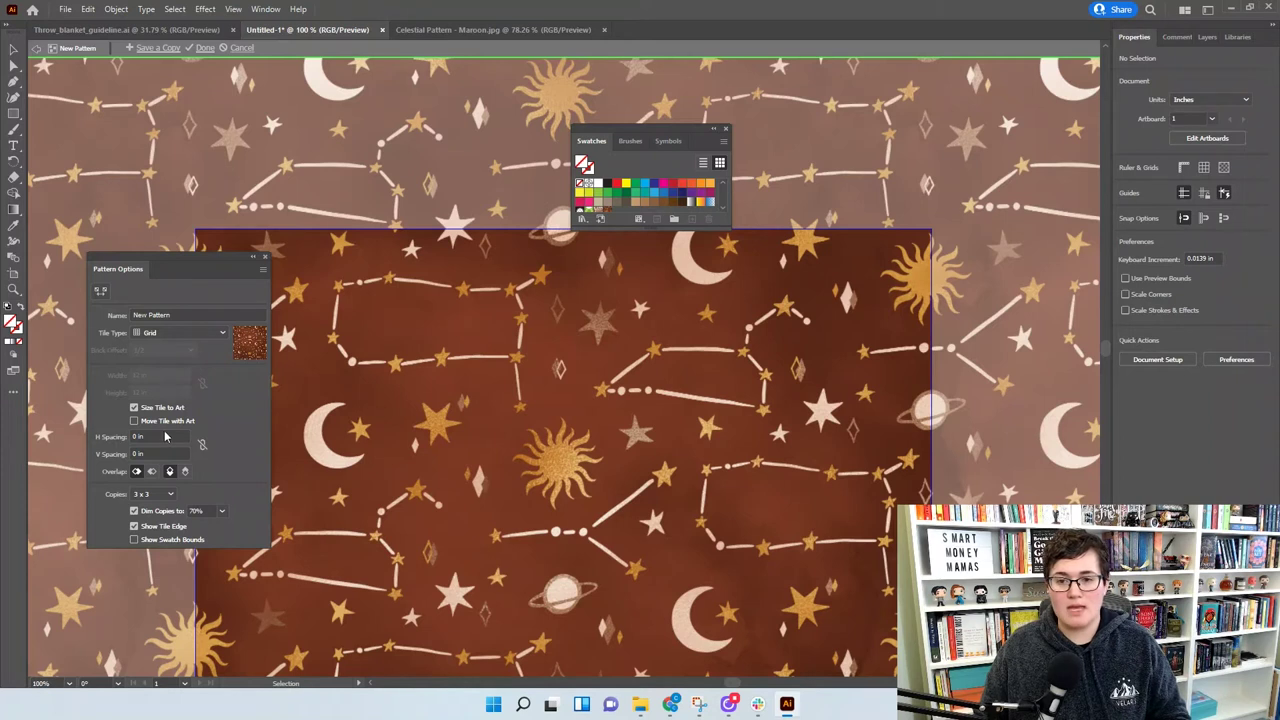
scroll(197, 159, up, 2)
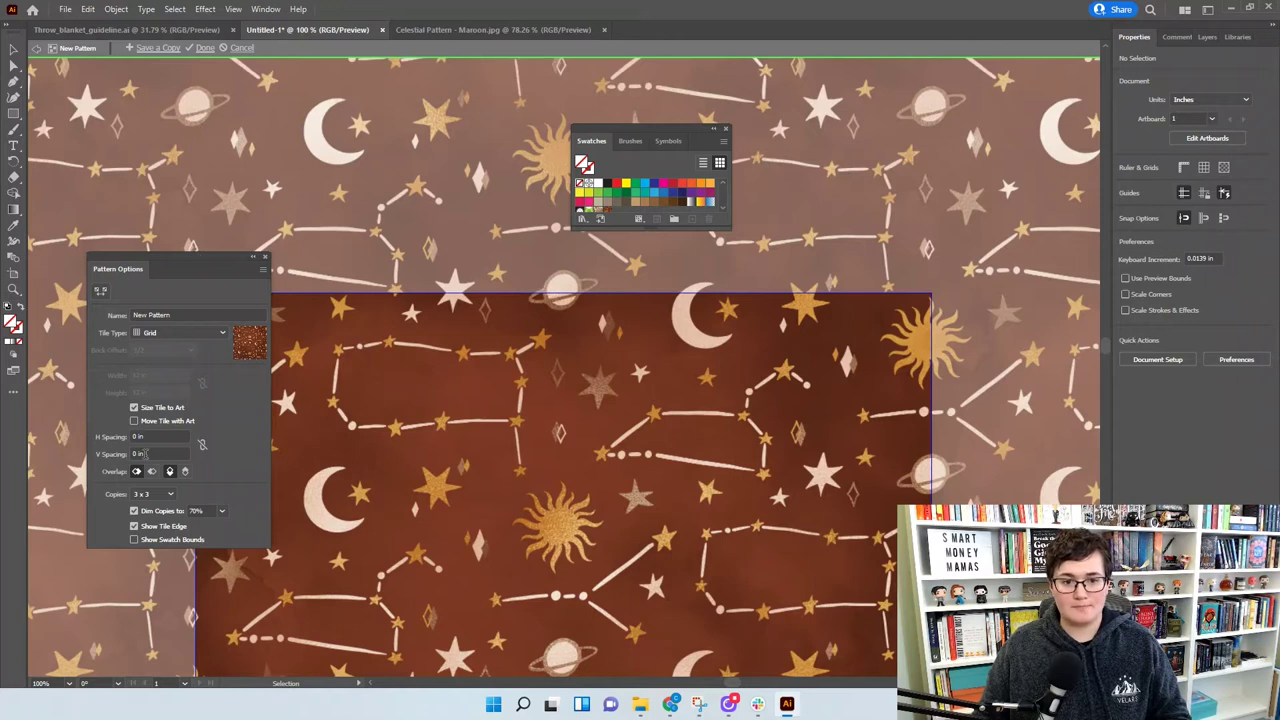
click(135, 437)
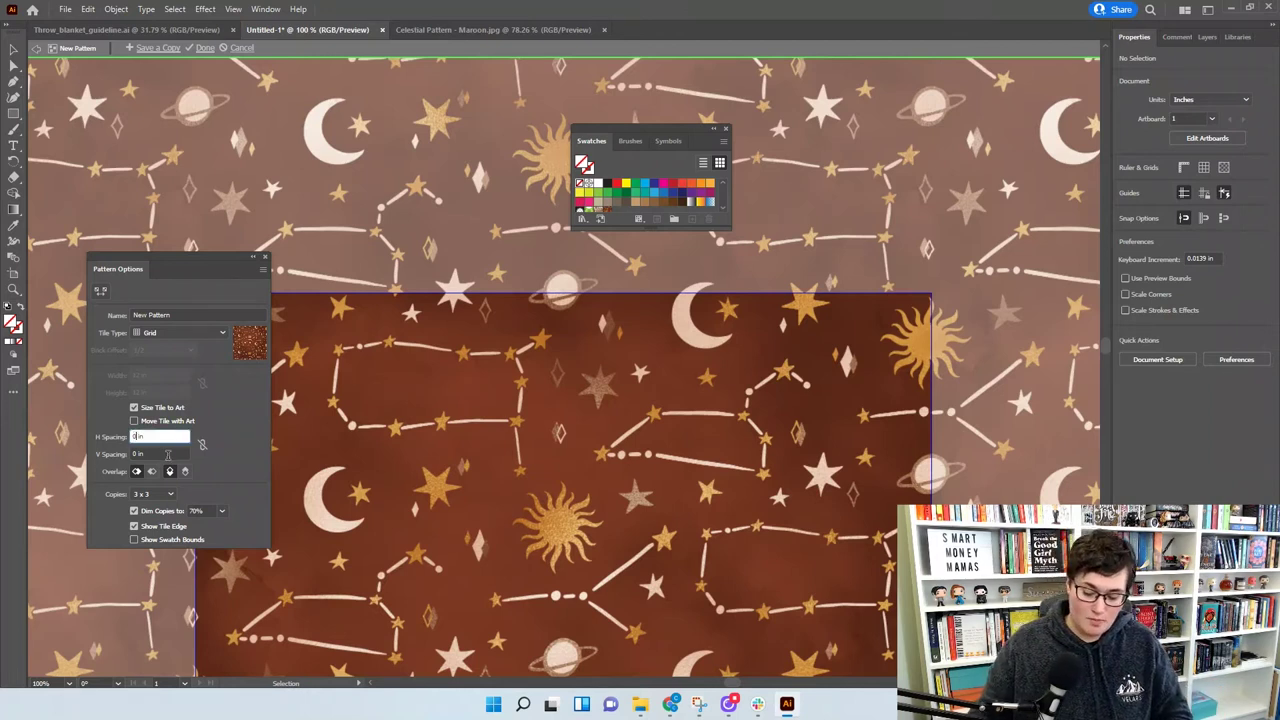
text(01)
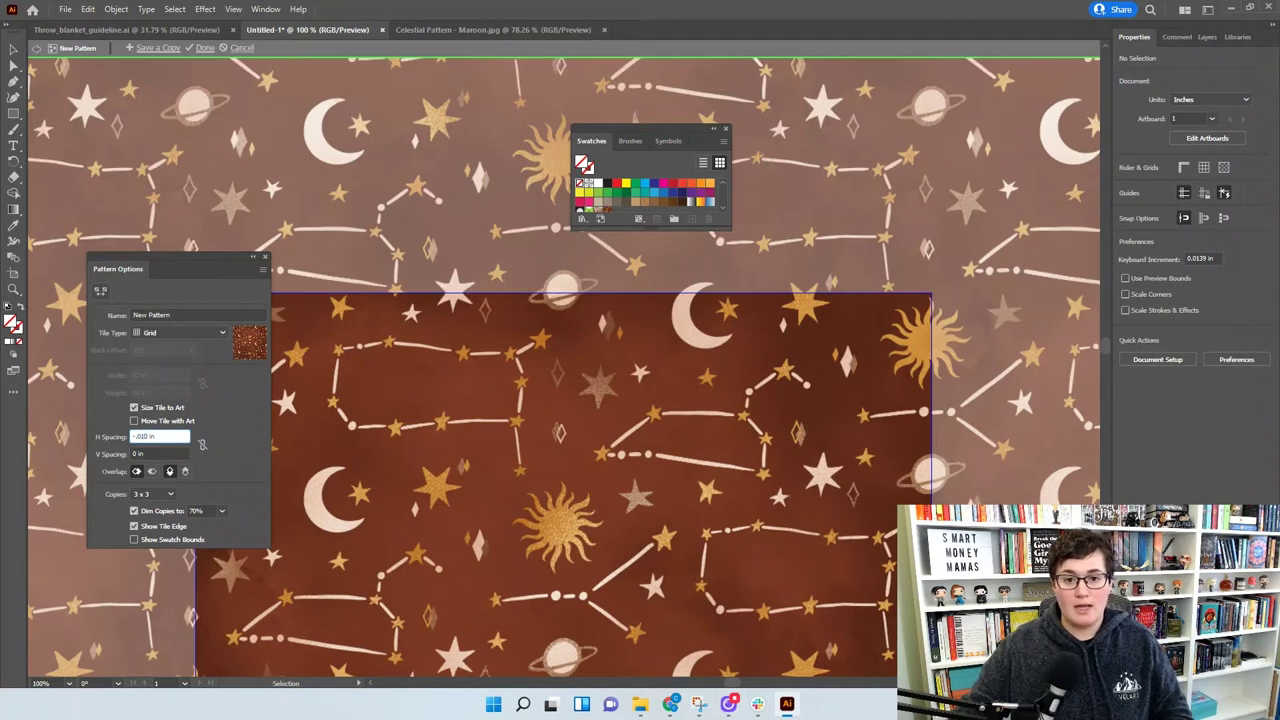
key(Return)
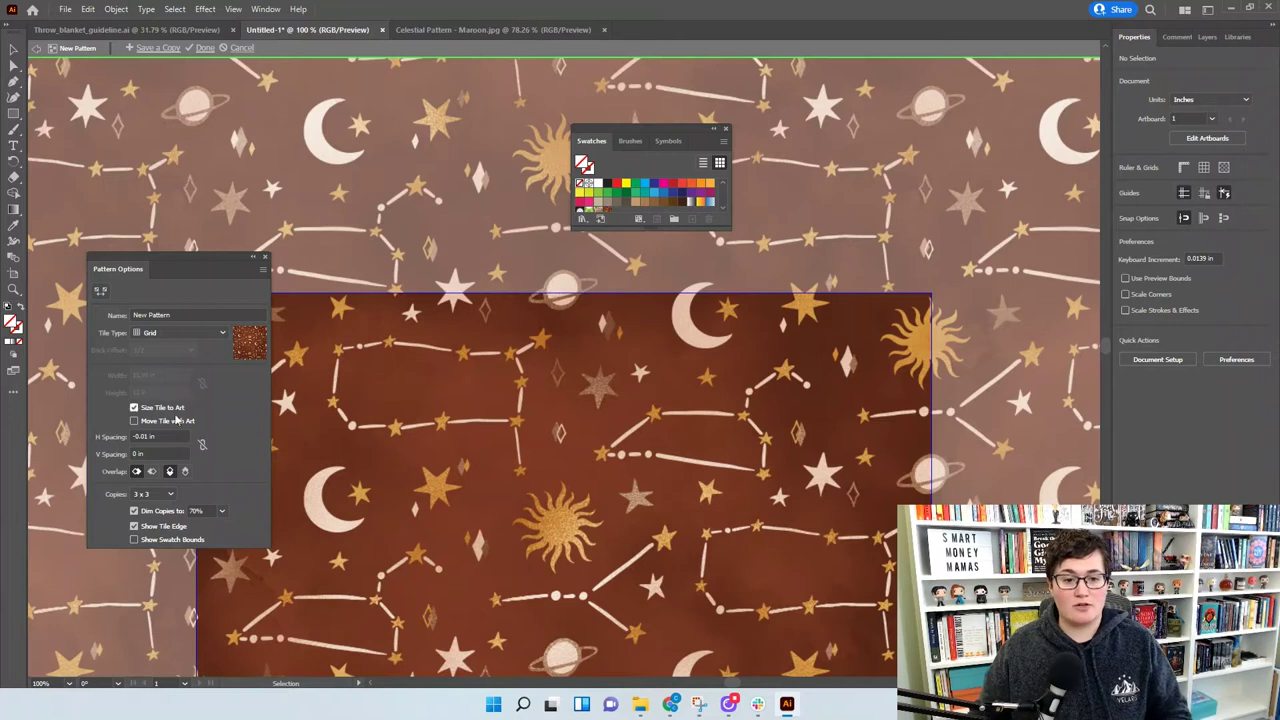
Reset the pattern's horizontal tile spacing to 0 in
click(150, 437)
text(0)
key(Return)
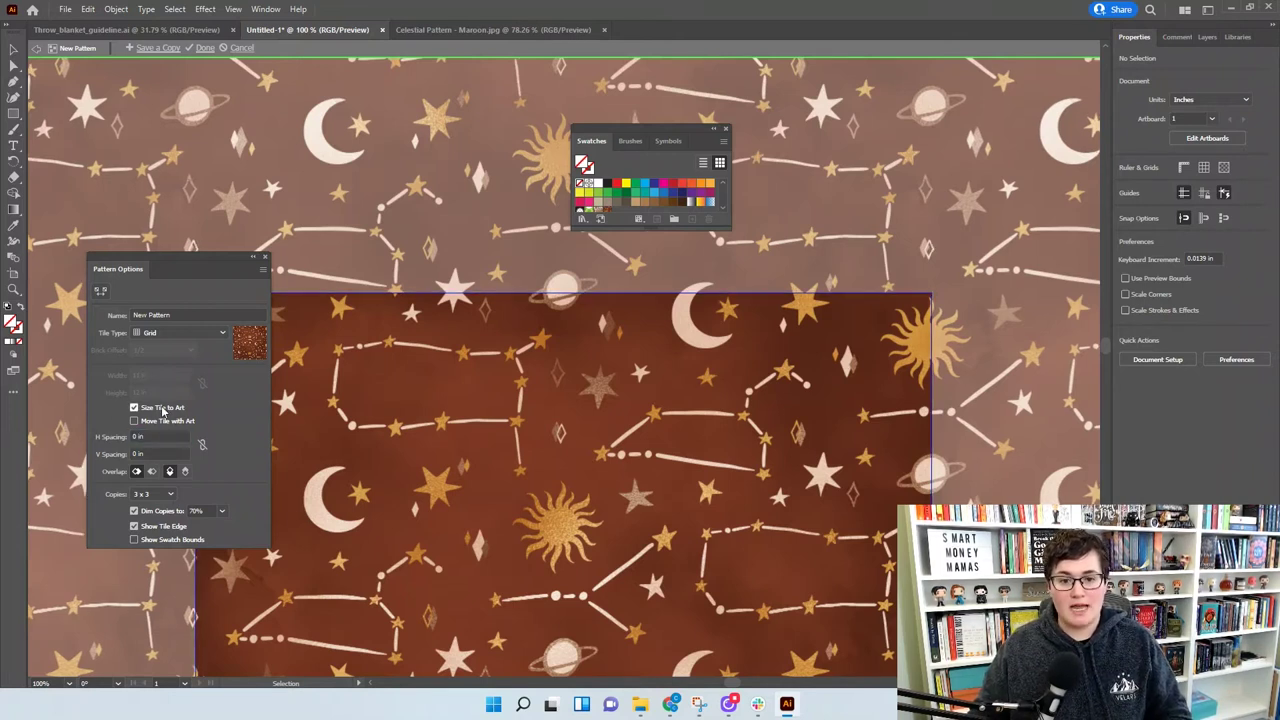
Name the pattern "Maroon Celestial" and finish pattern editing
click(185, 314)
double_click(185, 314)
text(Maroo)
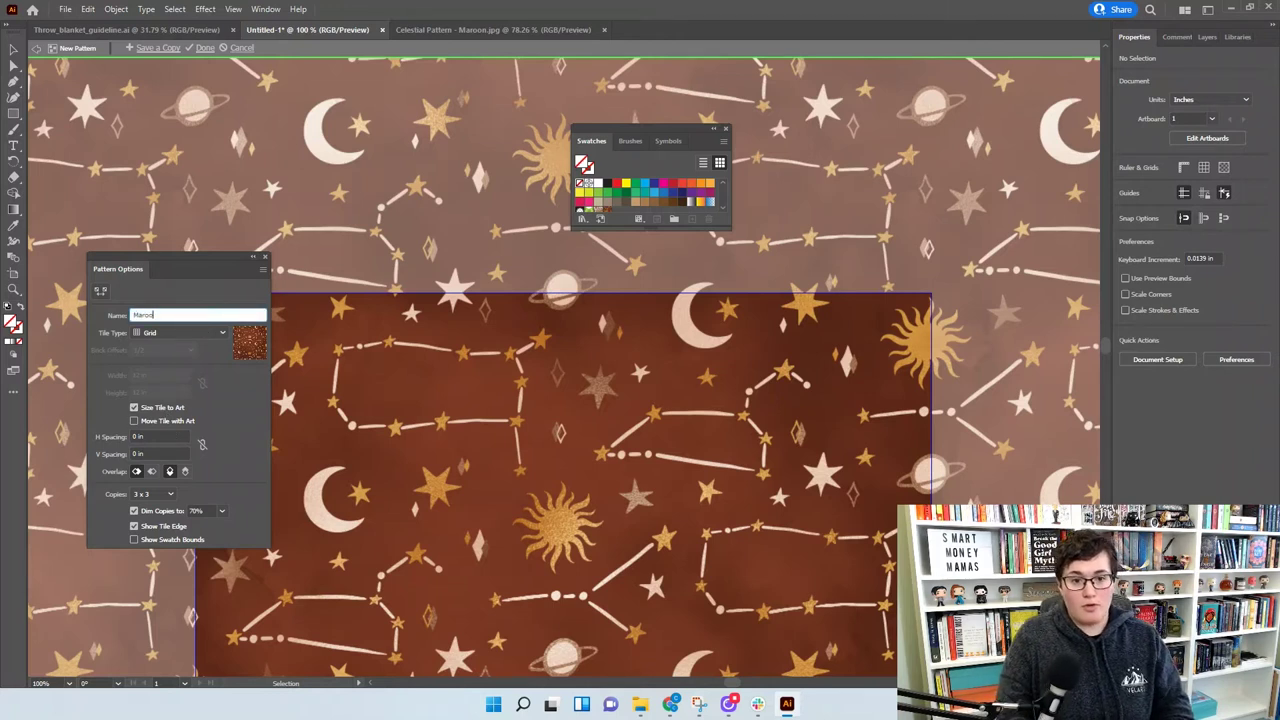
text(n Celestial)
key(Return)
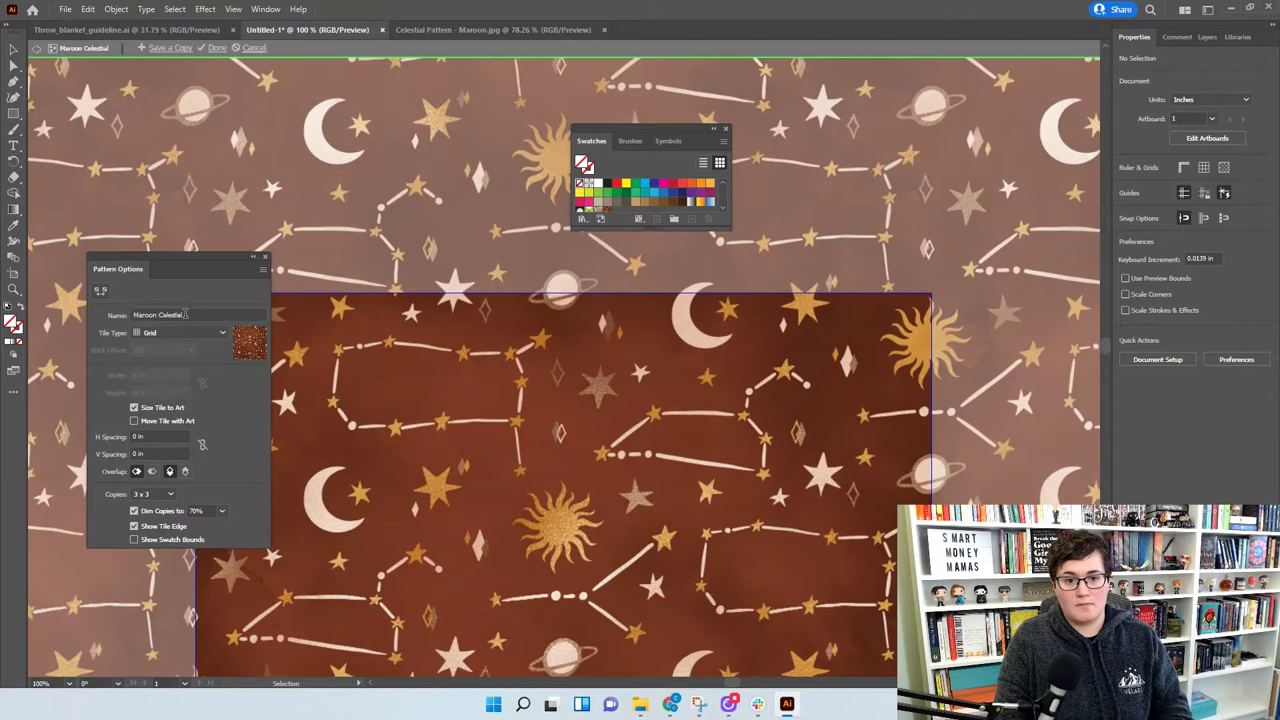
click(216, 48)
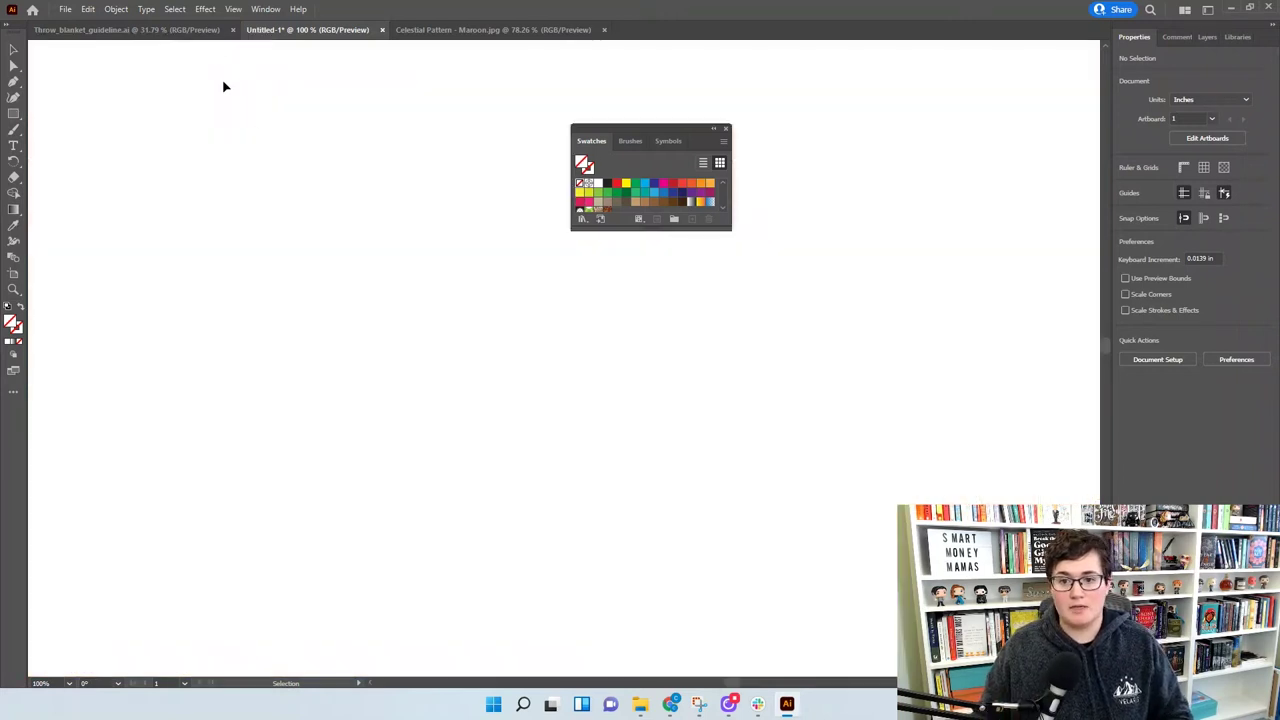
Move the celestial image away from the artboard's corner, then enlarge the Swatches panel and place it beside the artboard
click(70, 684)
click(92, 579)
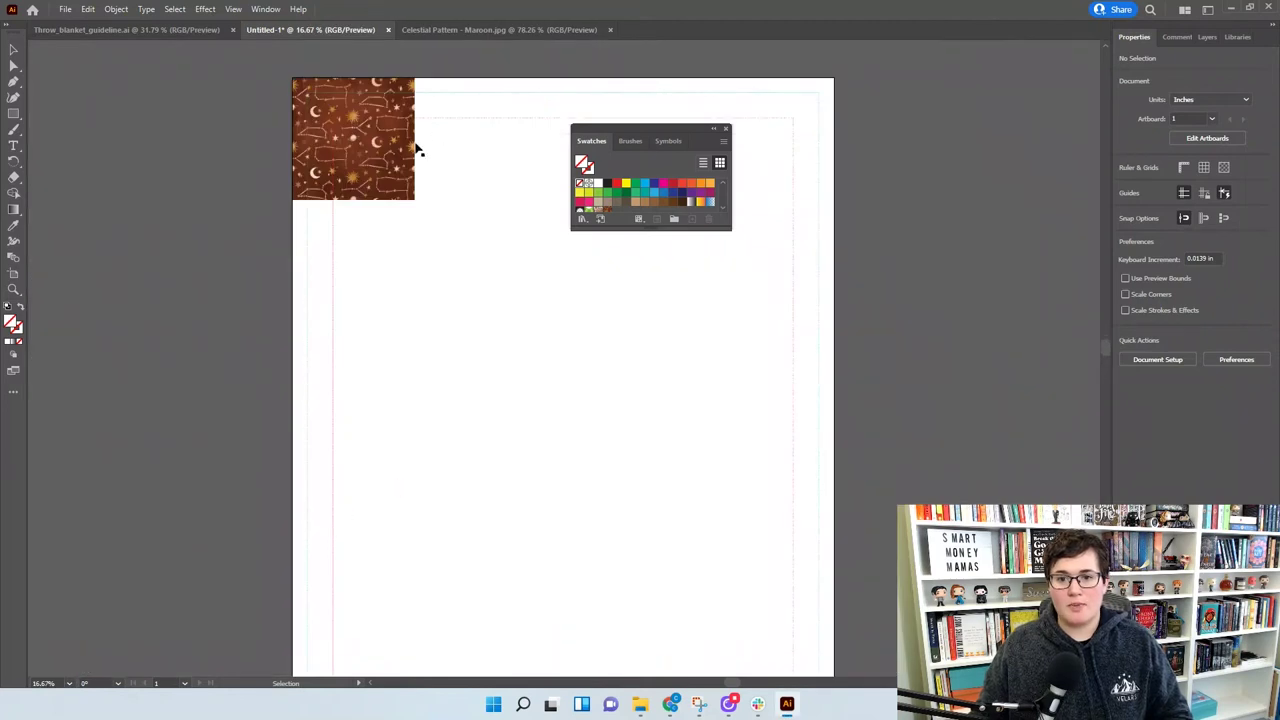
drag(404, 170, 744, 377)
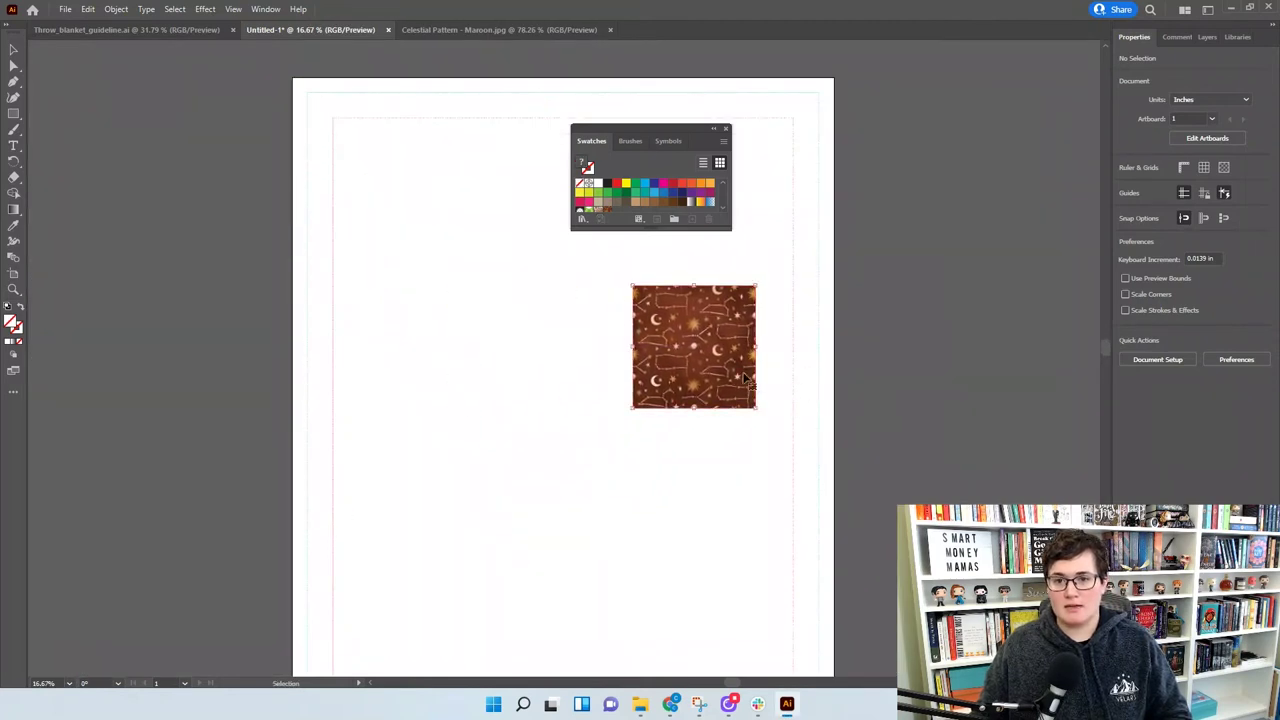
drag(675, 230, 675, 292)
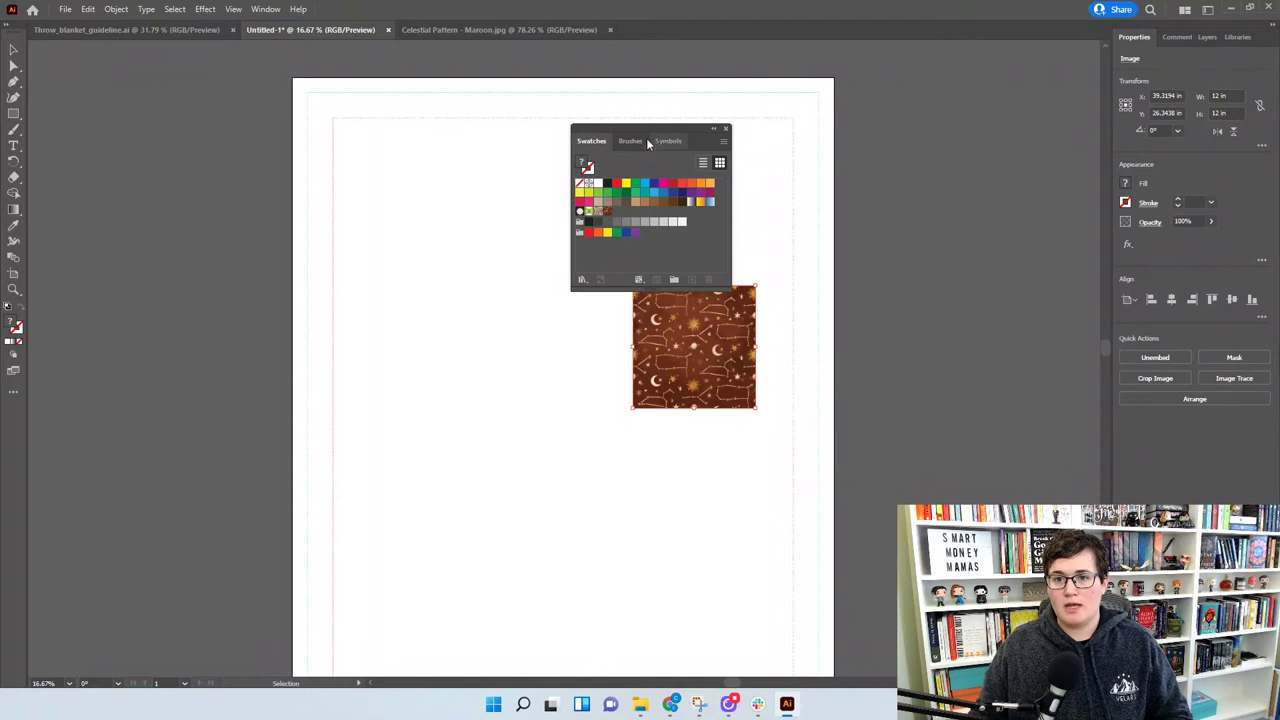
drag(648, 128, 990, 146)
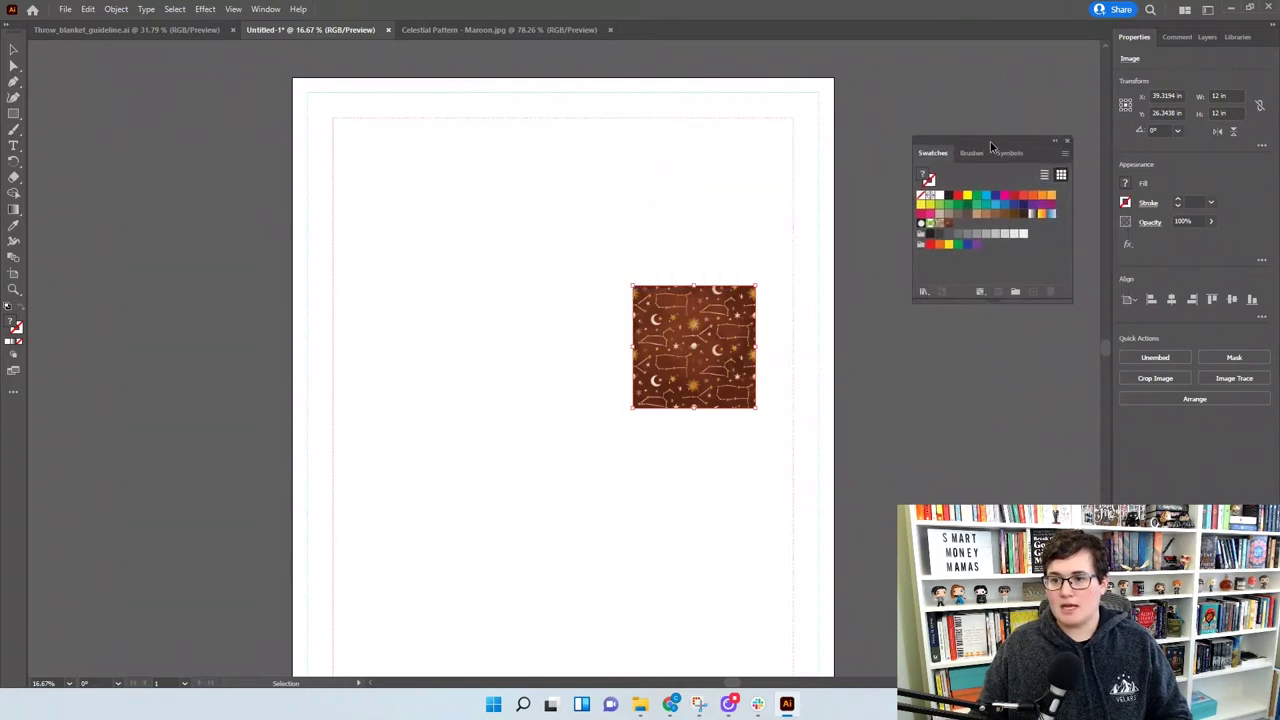
Create a color group named "Blanket Design" from the selected artwork, including swatches for tints
click(1015, 291)
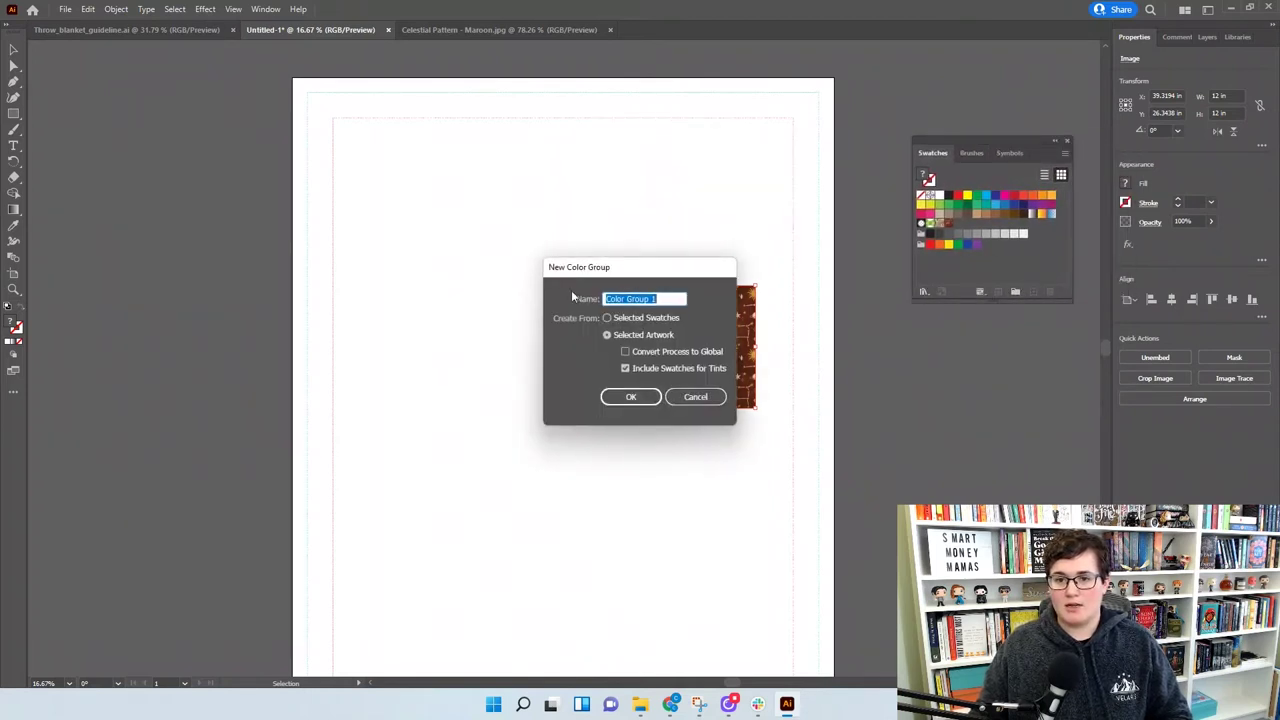
text(Blanket Design)
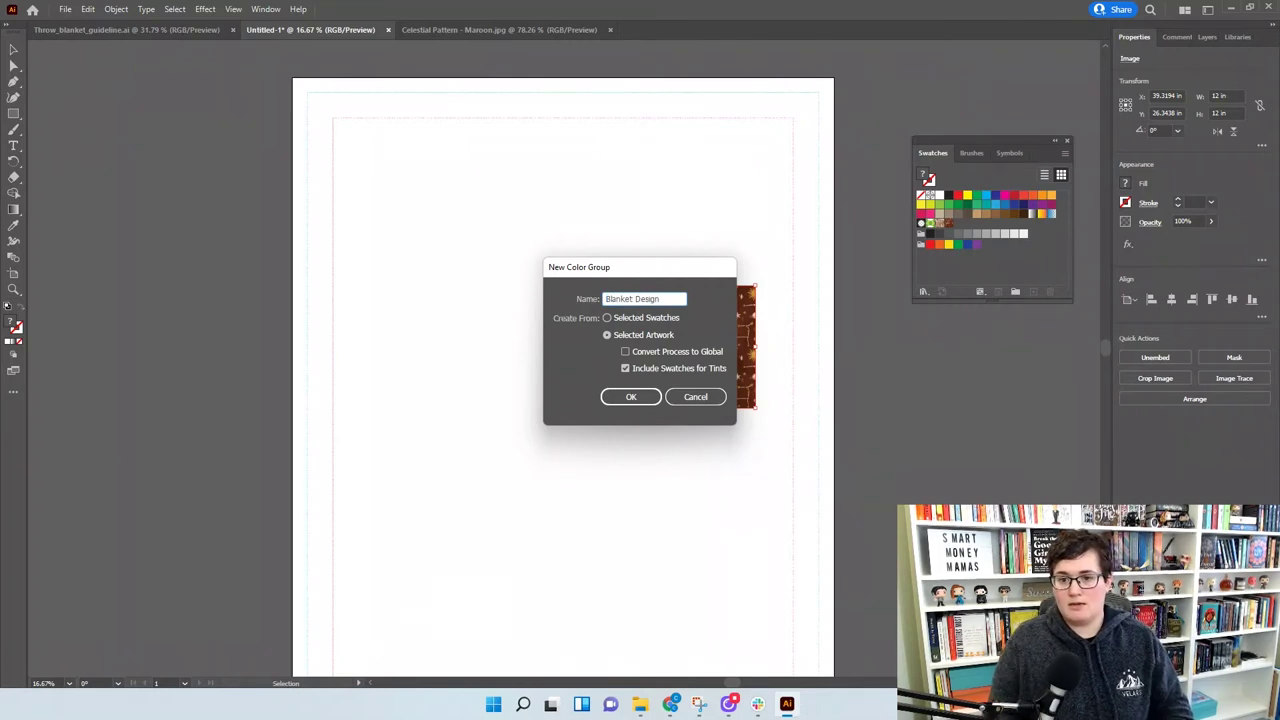
click(636, 397)
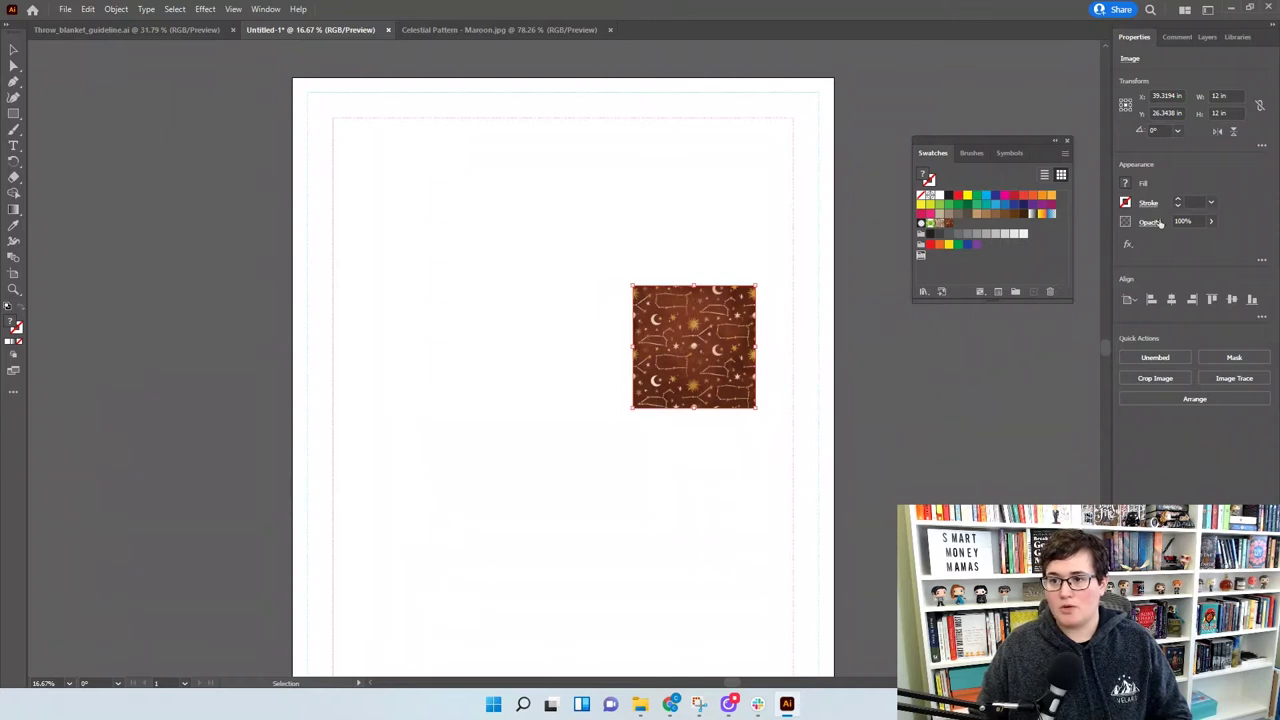
Draw a square about 7.6 in wide, fill it with maroon sampled from the pattern, and add that color to the new color group
click(14, 113)
drag(467, 207, 546, 287)
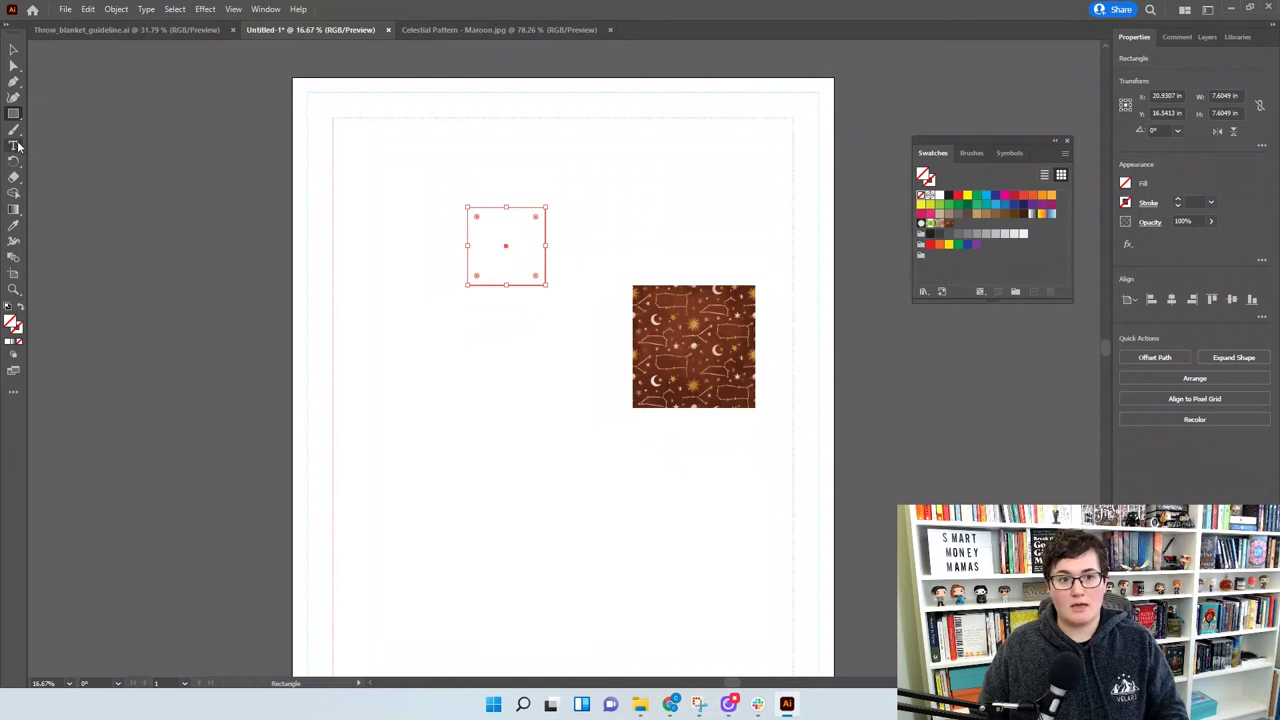
click(15, 229)
click(670, 294)
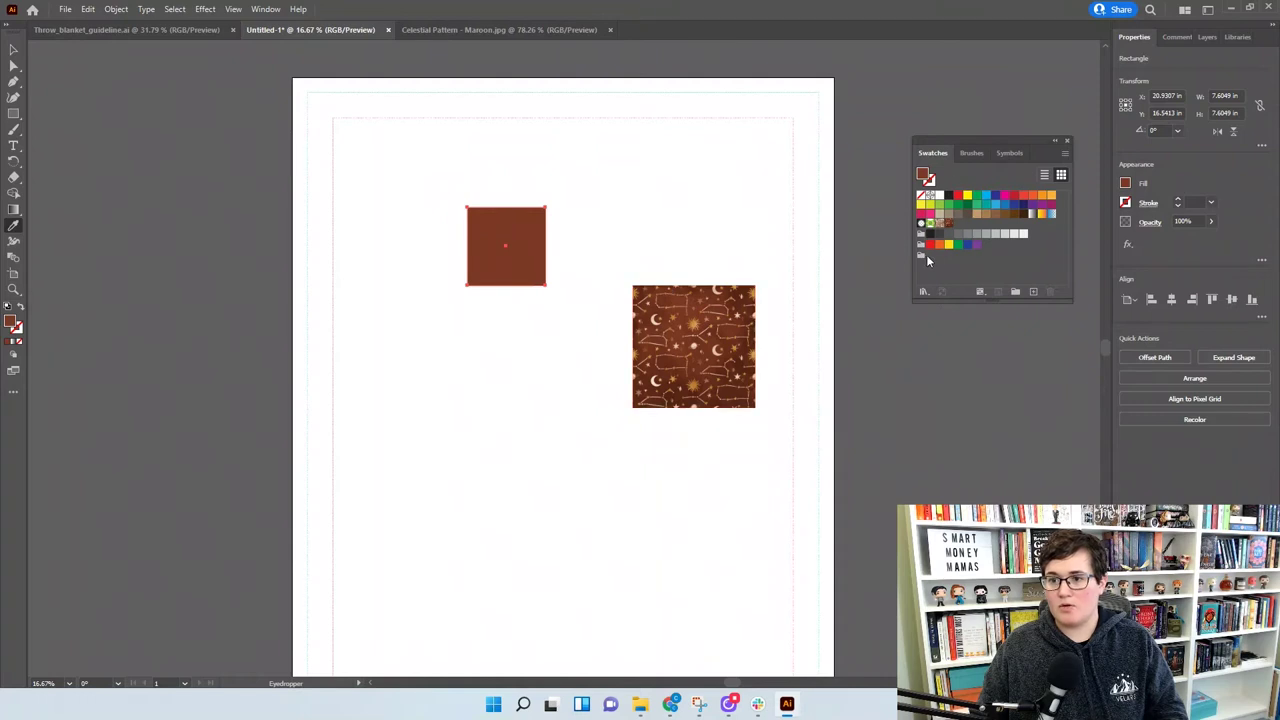
drag(924, 177, 930, 256)
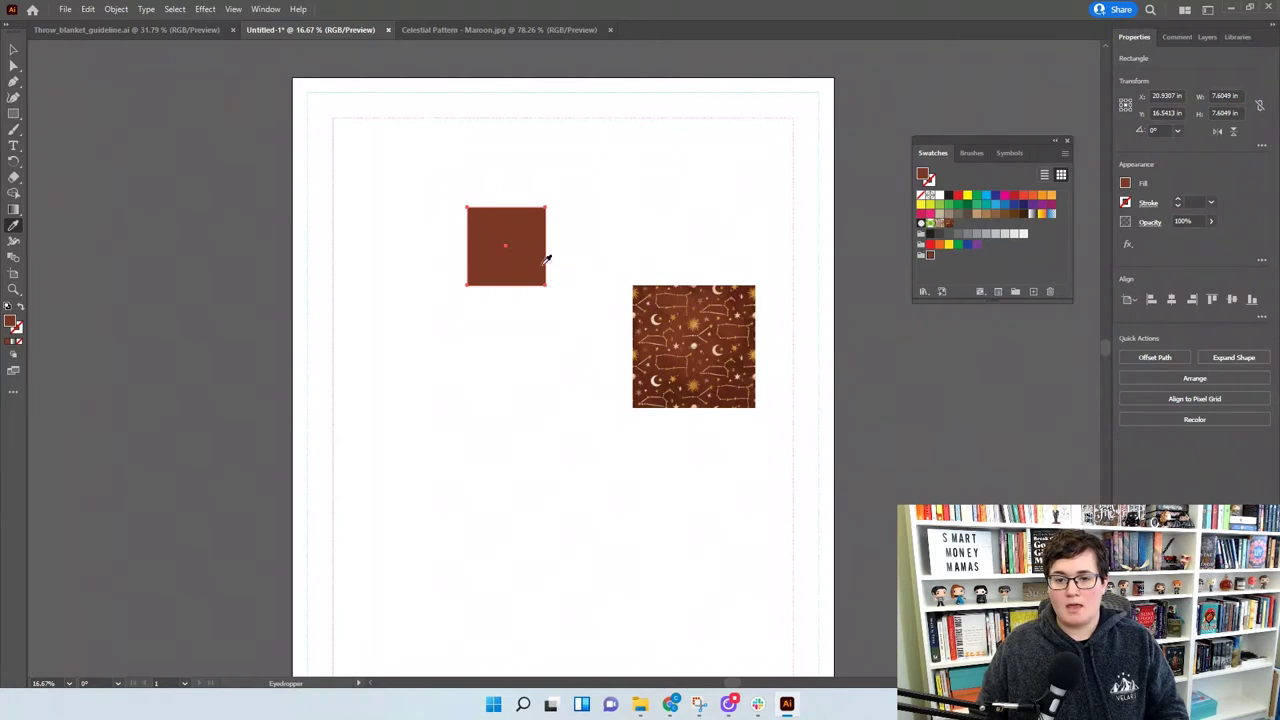
Sample a light gold and a deeper gold from the celestial pattern's sun and add both to the "Blanket Design" color group
click(698, 320)
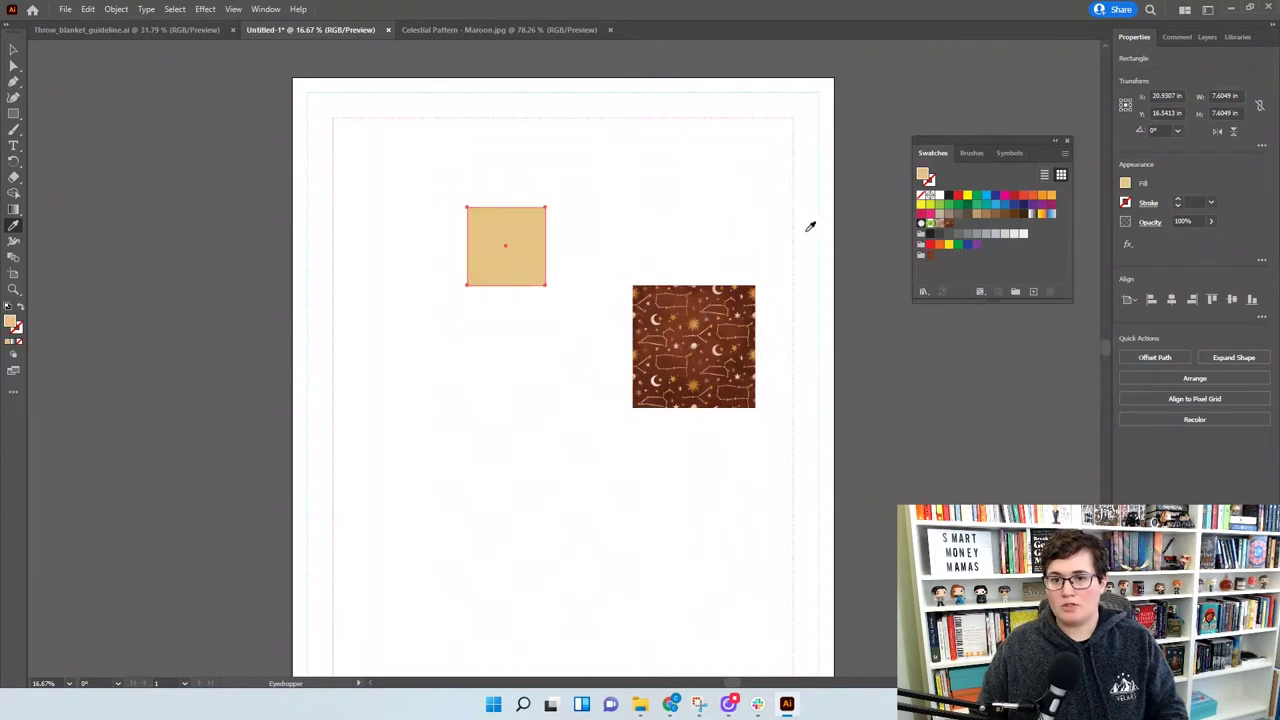
drag(924, 177, 939, 257)
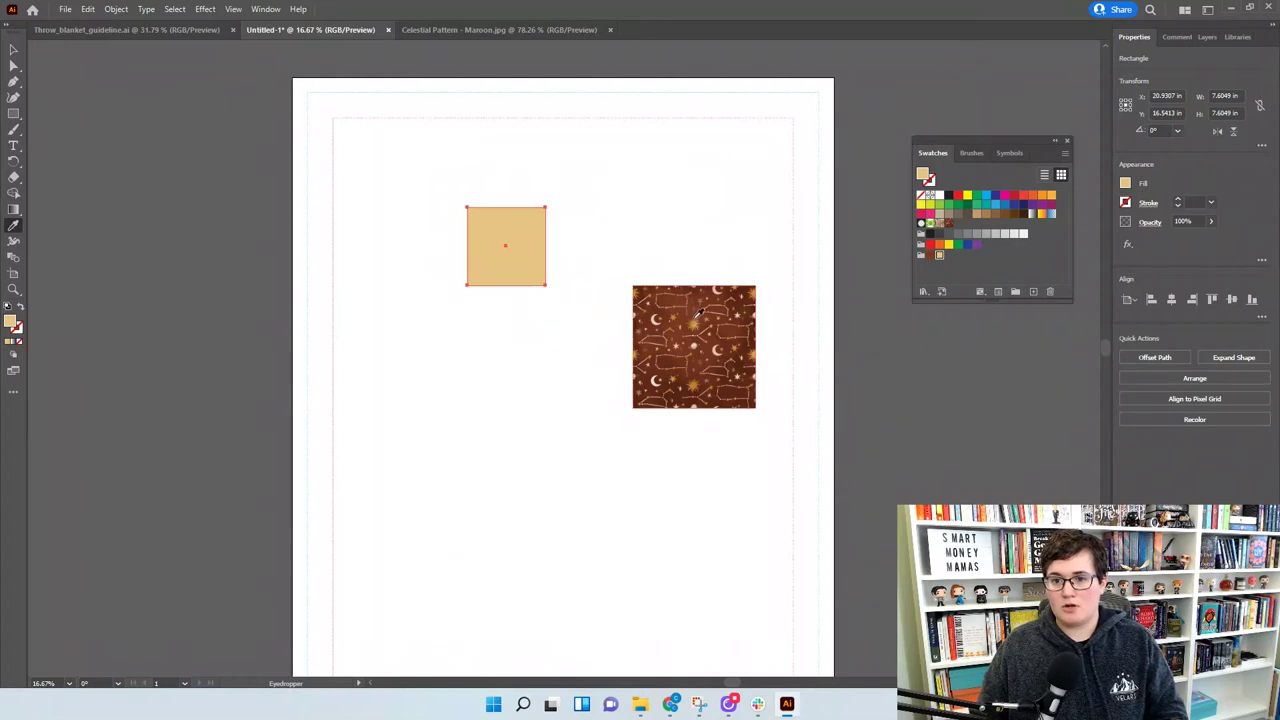
click(697, 318)
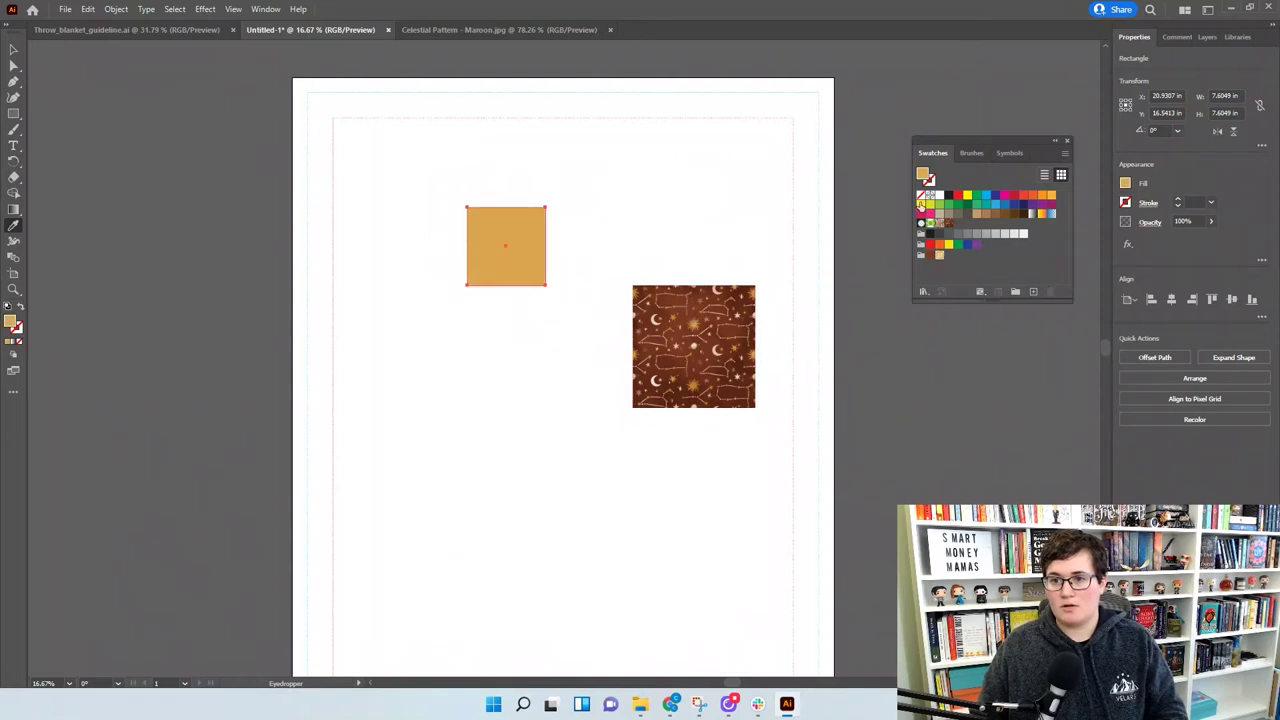
drag(947, 258, 948, 256)
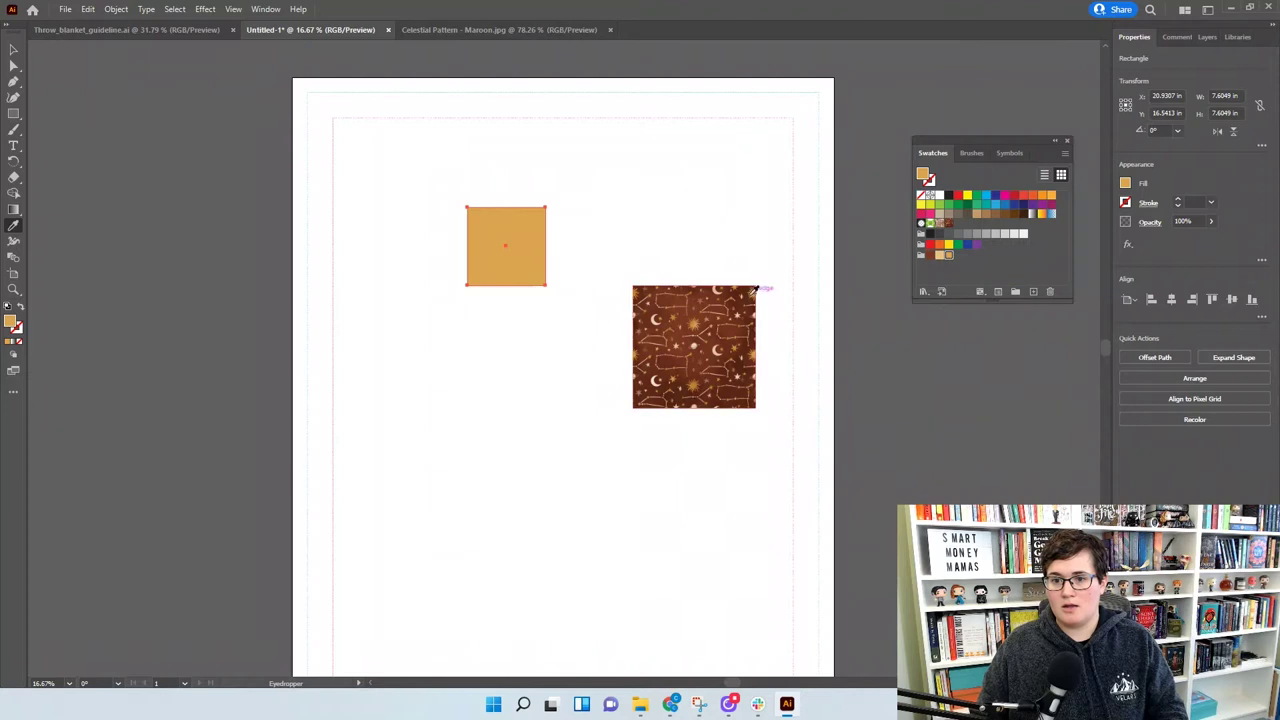
Sample cream from a moon and dark maroon from the pattern's background, adding both to the "Blanket Design" color group
click(654, 319)
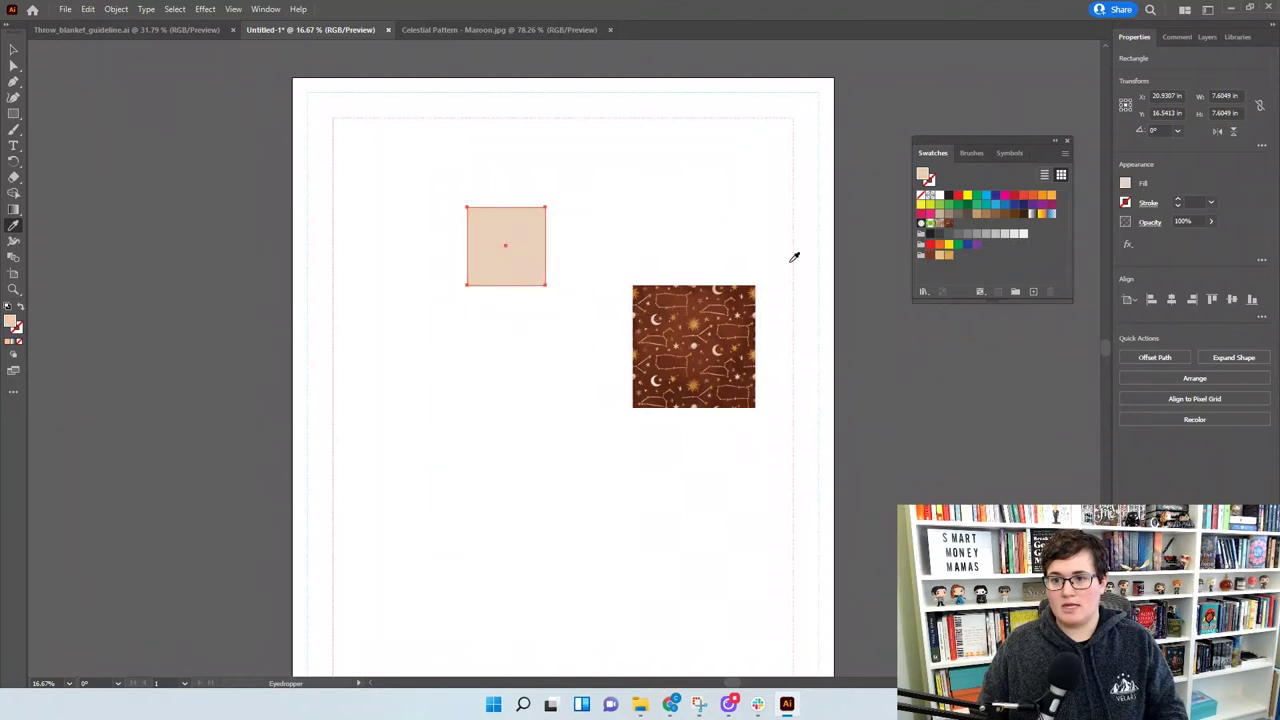
drag(924, 178, 958, 257)
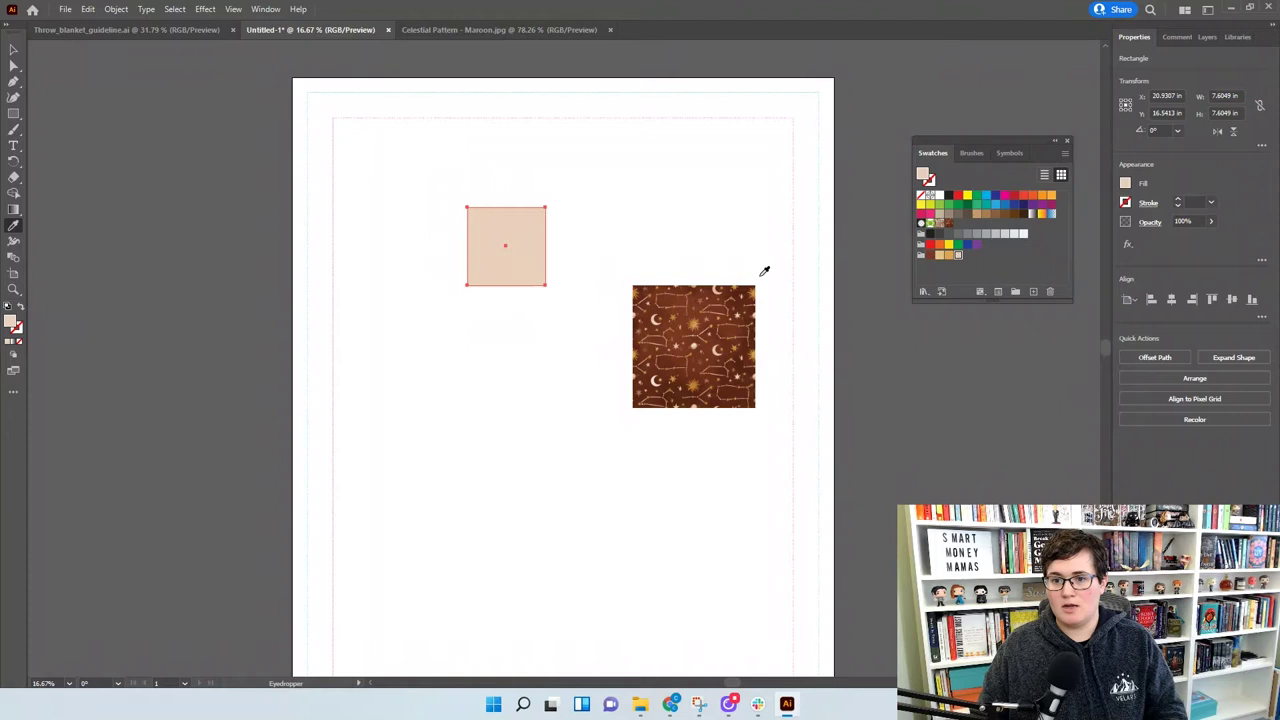
click(745, 356)
drag(926, 180, 929, 256)
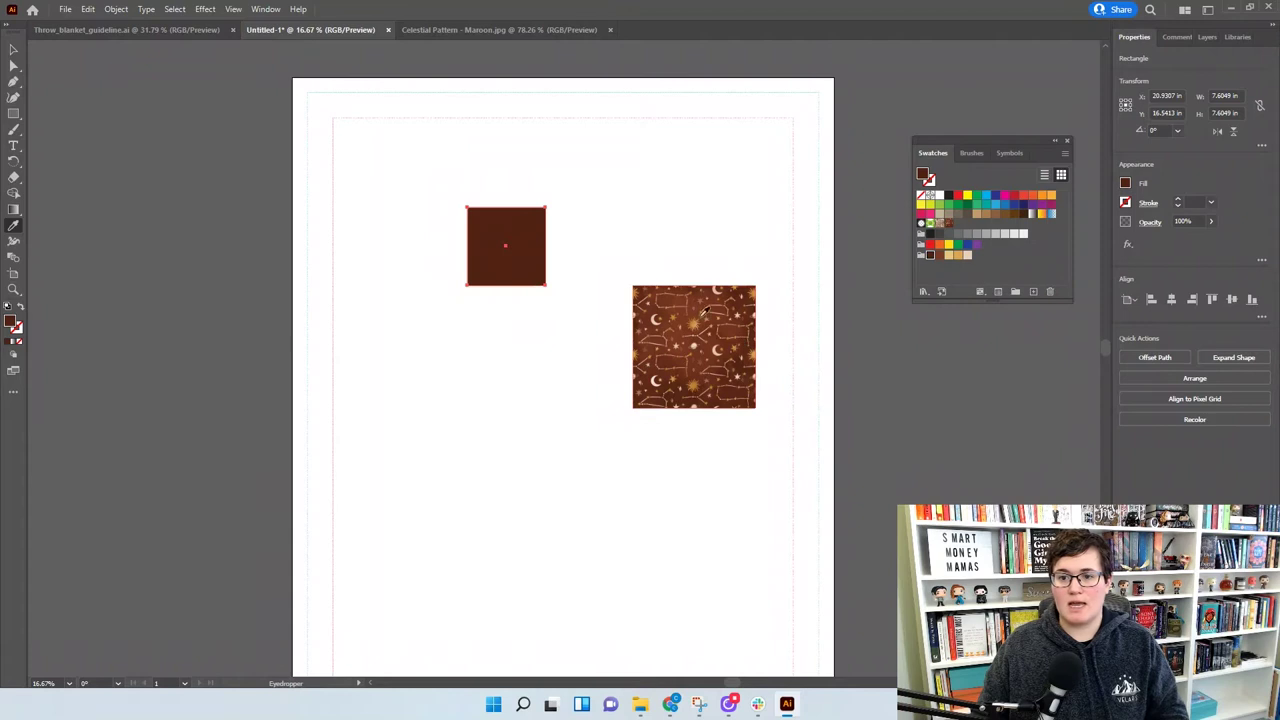
Delete the color-sampling square and the celestial pattern image from the artboard
click(13, 49)
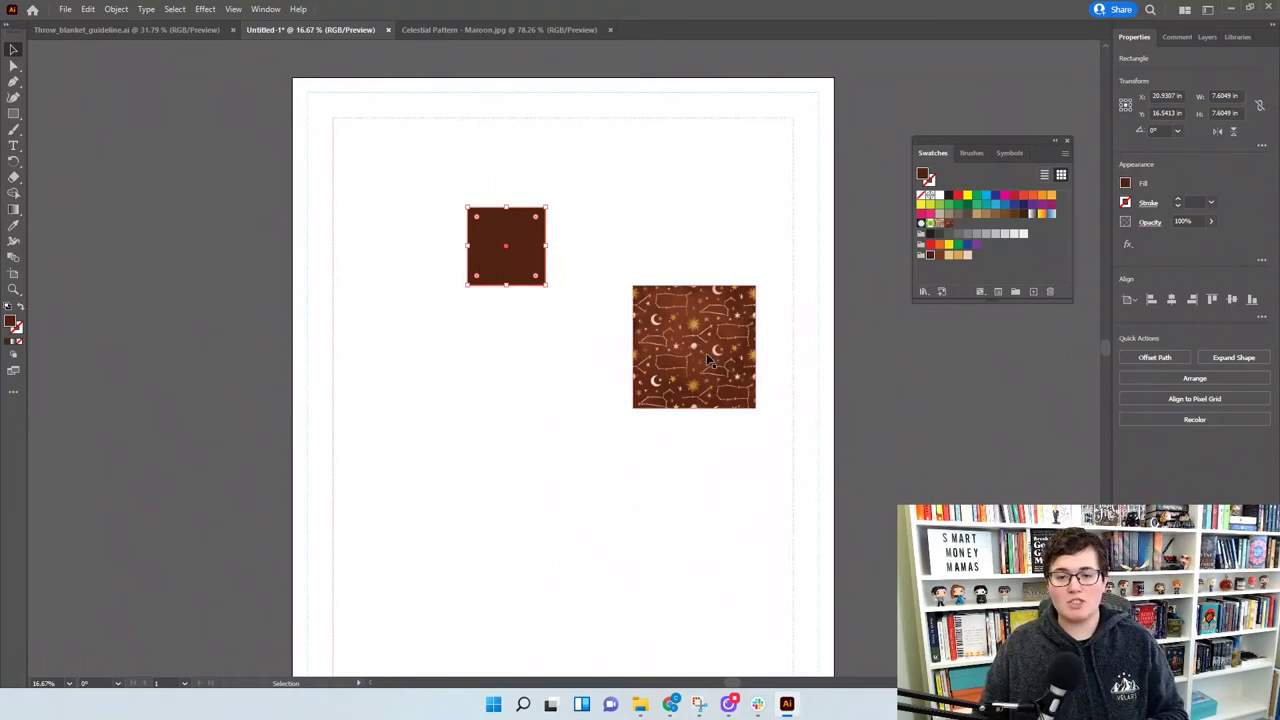
key(Delete)
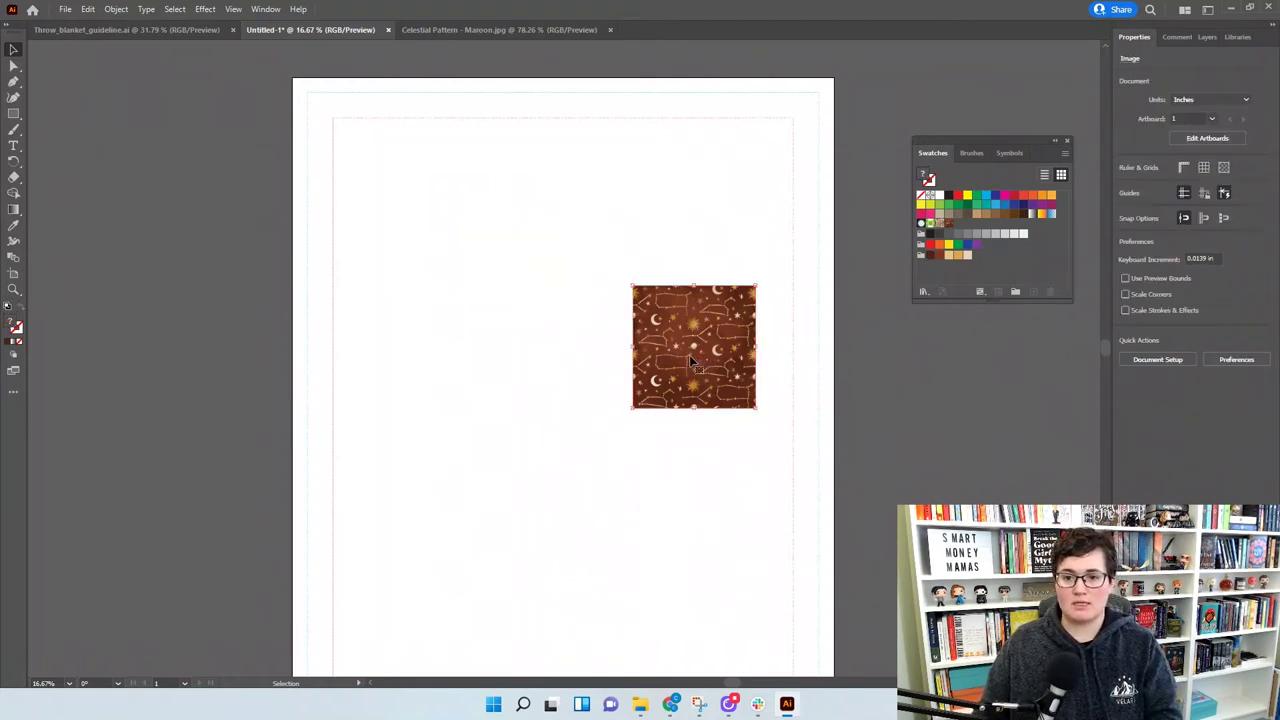
click(689, 355)
key(Delete)
Draw a rectangle covering the whole artboard, 63 in high, and set its width to 53 in
scroll(132, 620, down, 1)
click(14, 113)
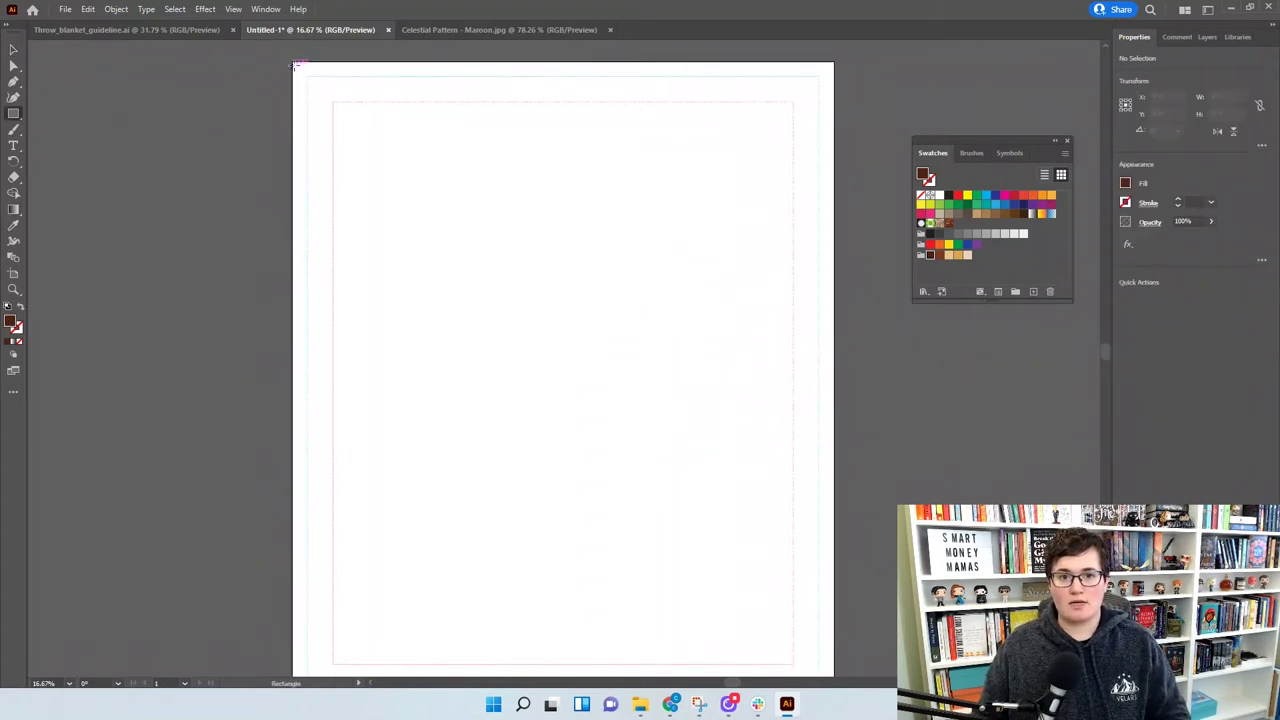
drag(295, 70, 834, 655)
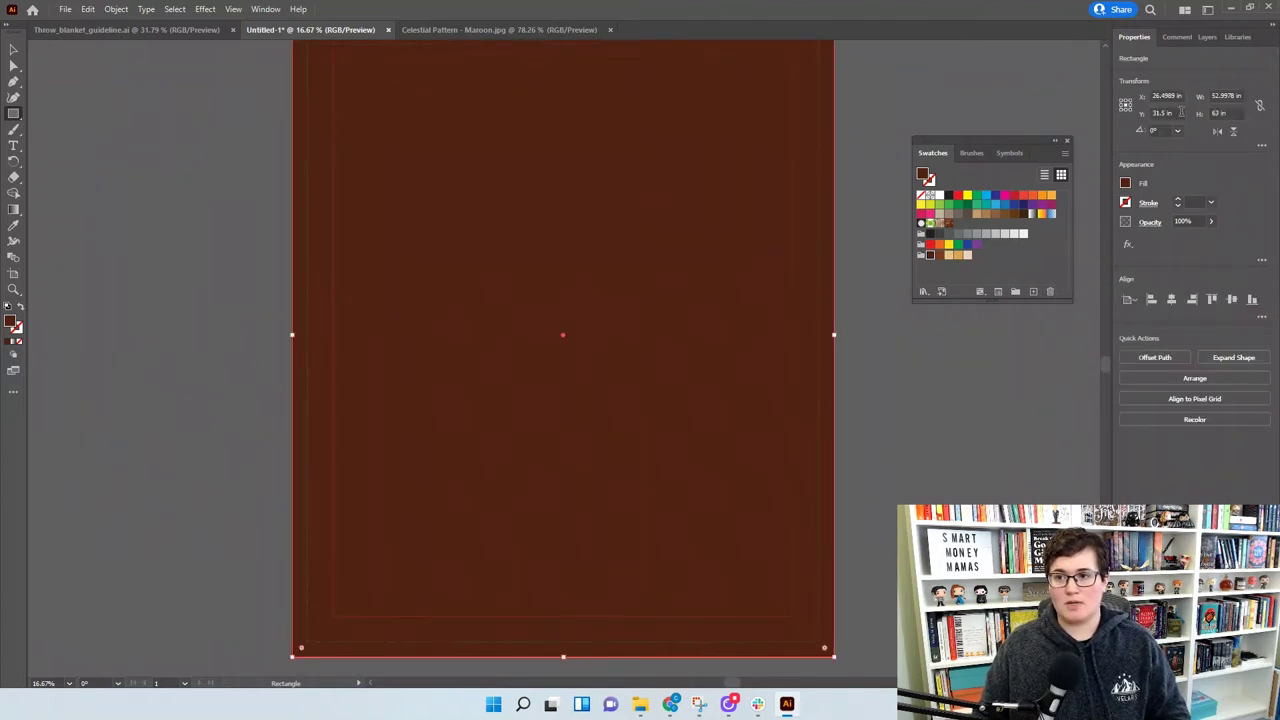
scroll(666, 297, down, 1)
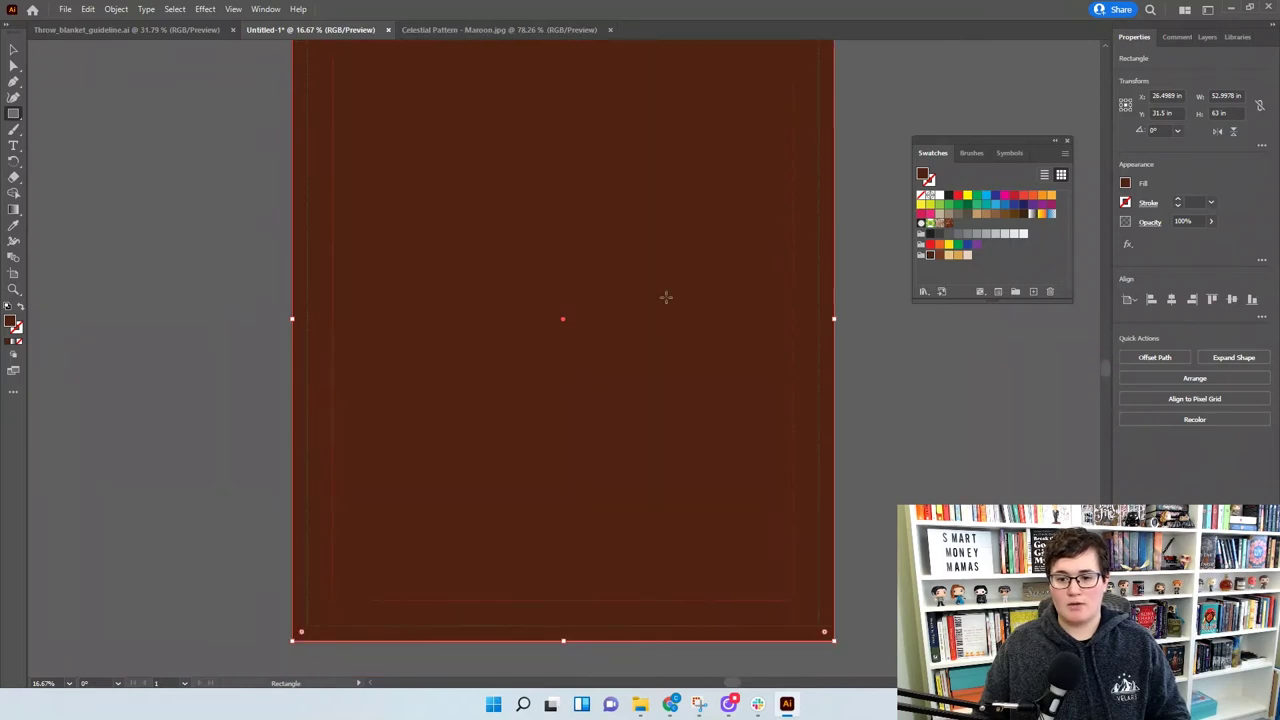
scroll(666, 297, up, 2)
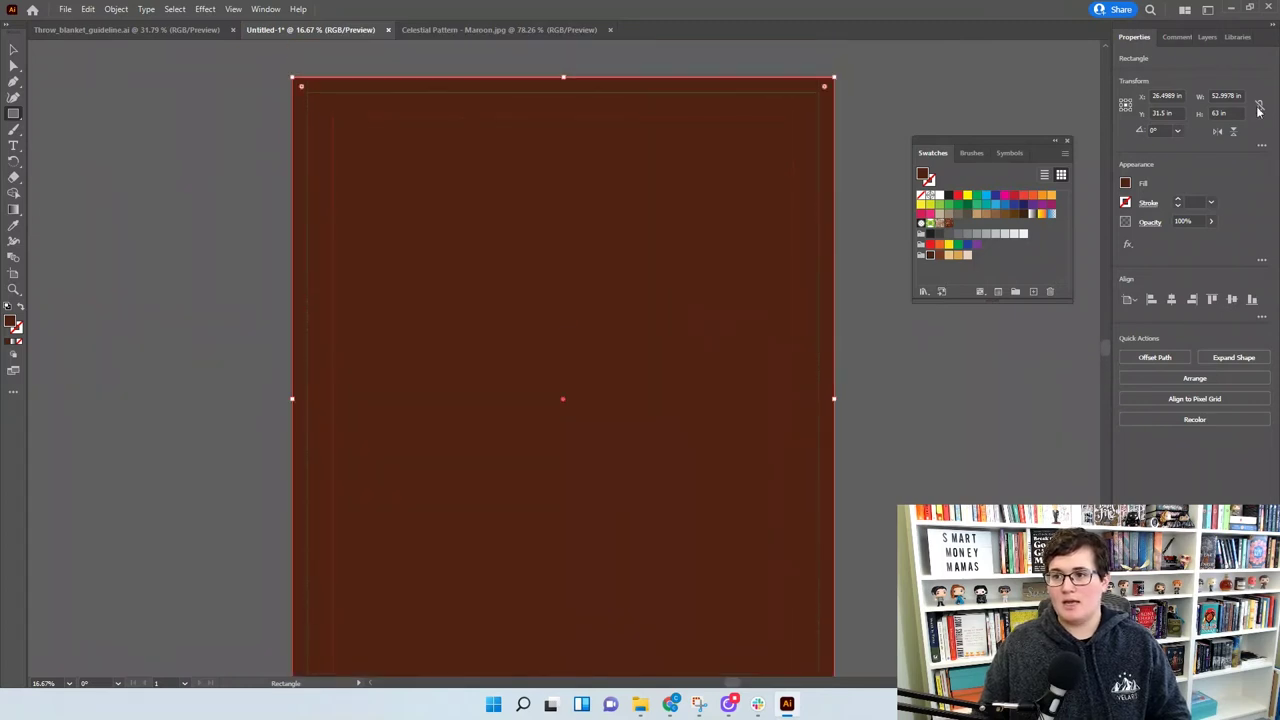
double_click(1228, 95)
text(53)
key(Return)
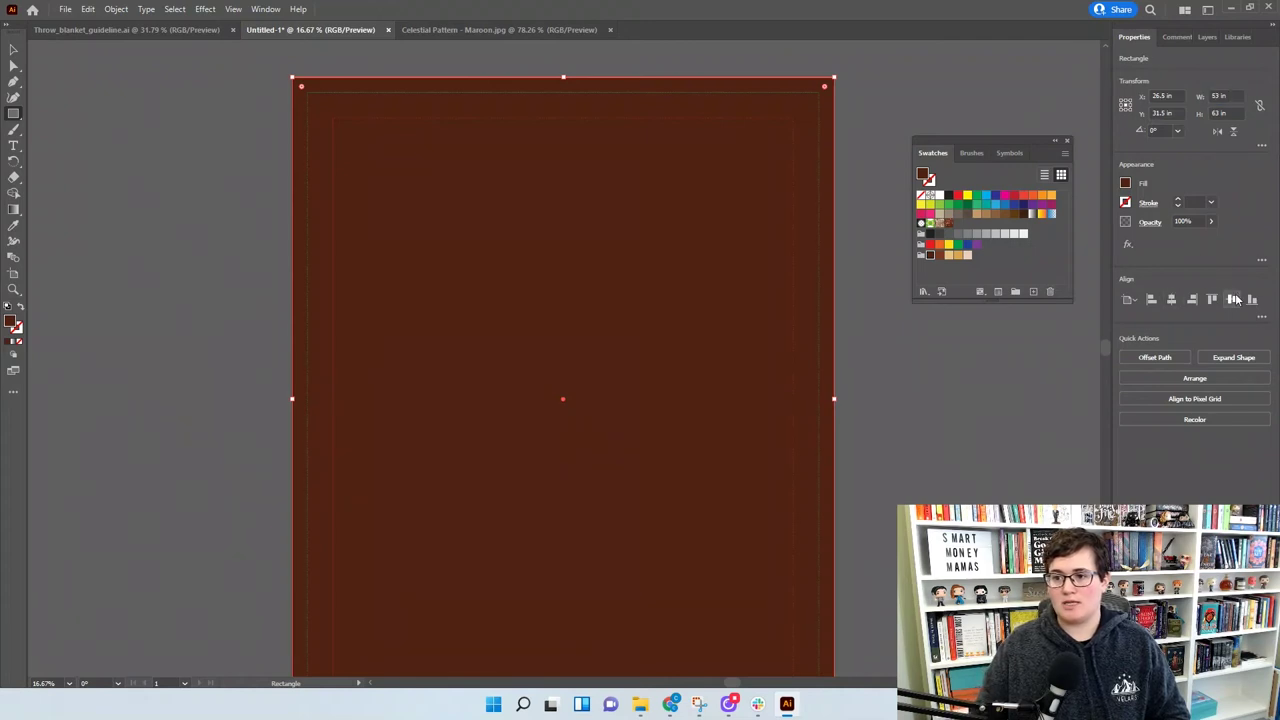
Fill the artboard-sized rectangle with the Maroon Celestial pattern and inspect it at 50% and 12.5% zoom
click(948, 224)
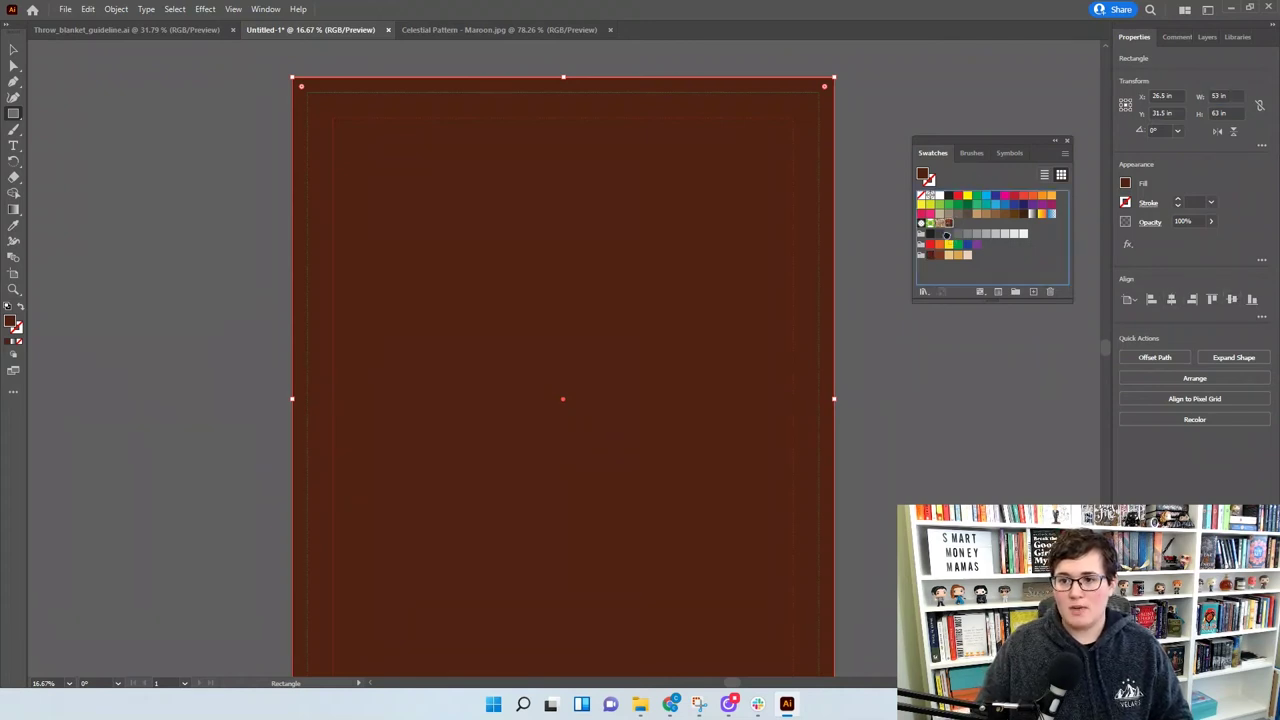
click(949, 225)
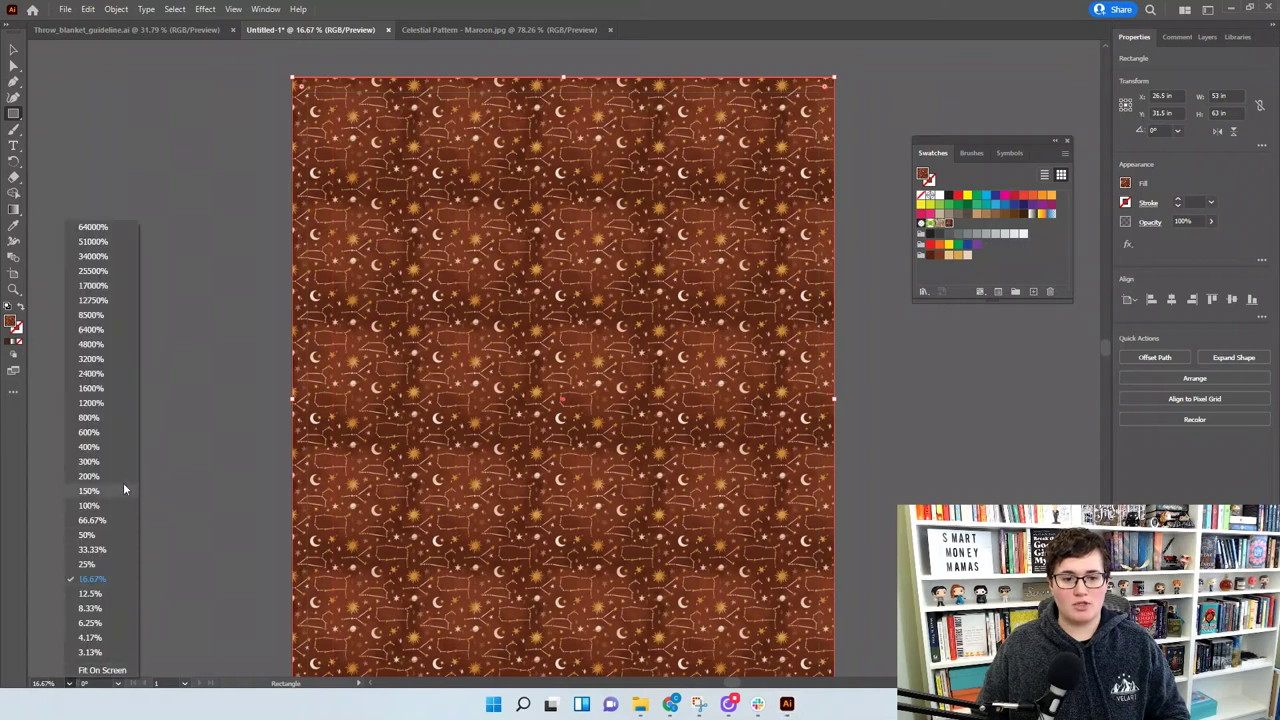
click(118, 535)
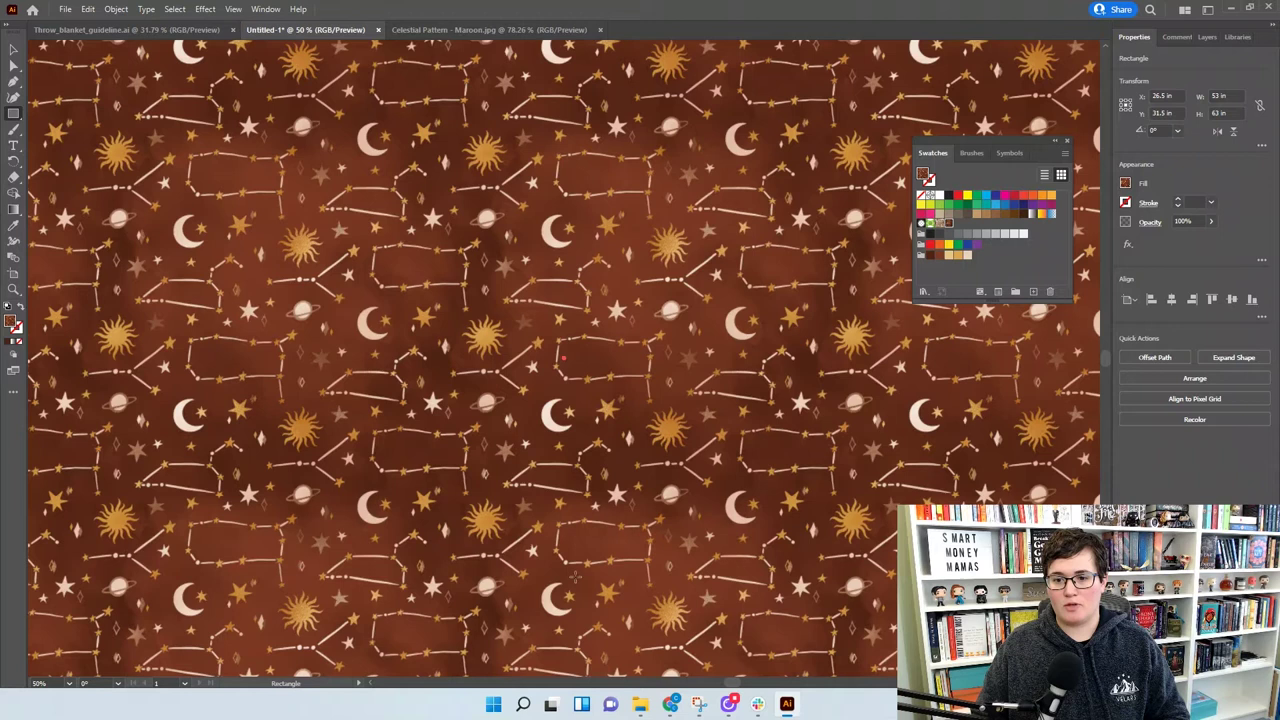
click(68, 684)
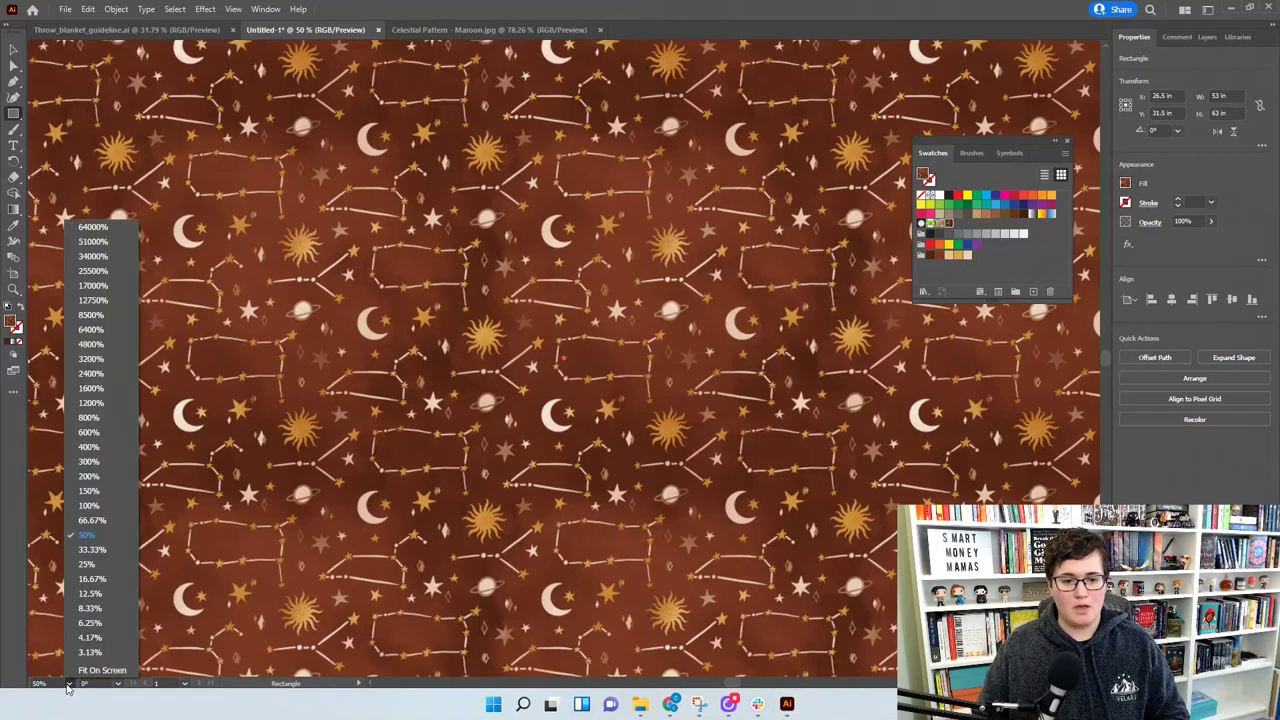
click(100, 594)
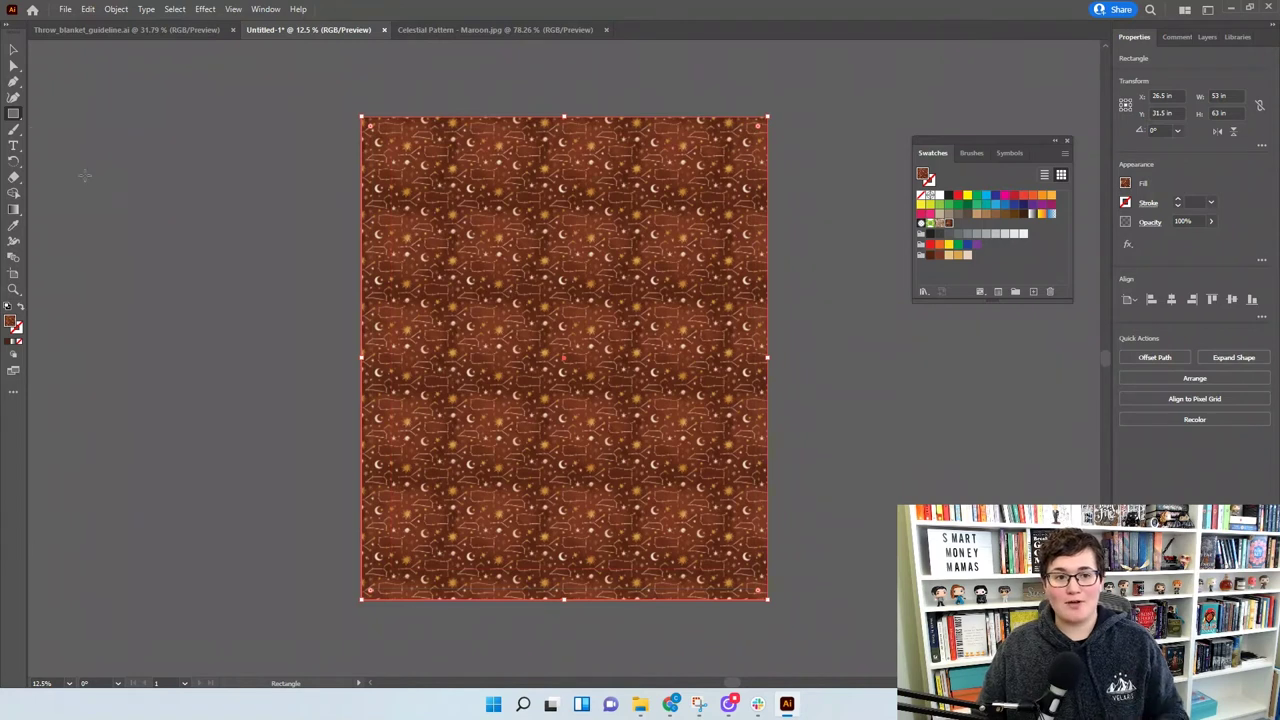
Draw a circle about 26.8 in across over the patterned background and move it near the artboard's center
click(16, 118)
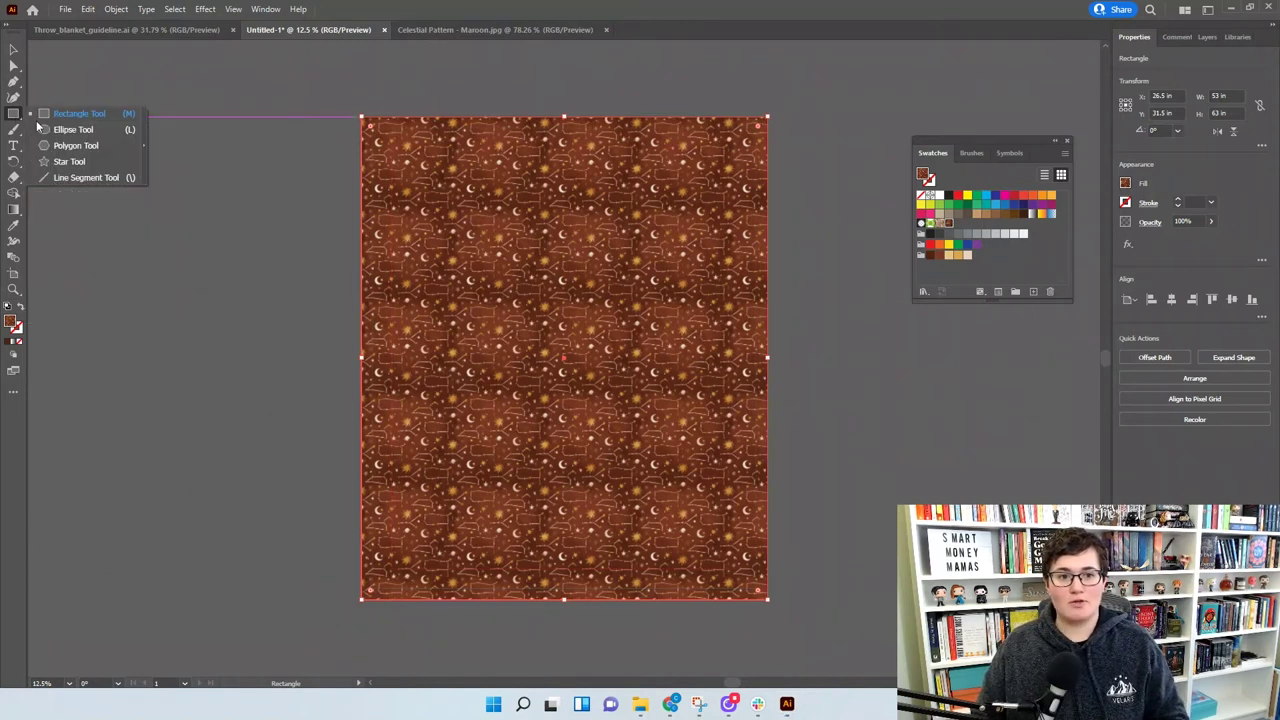
click(63, 134)
drag(456, 286, 663, 415)
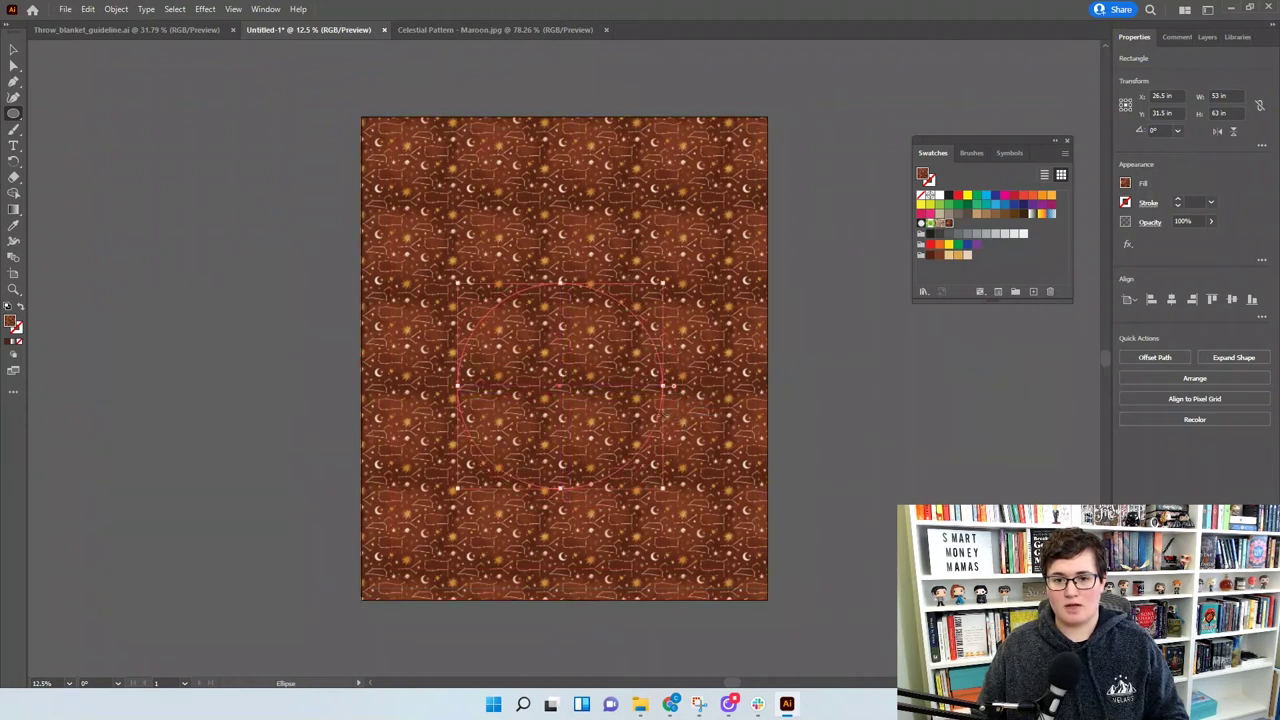
click(16, 51)
drag(549, 355, 590, 368)
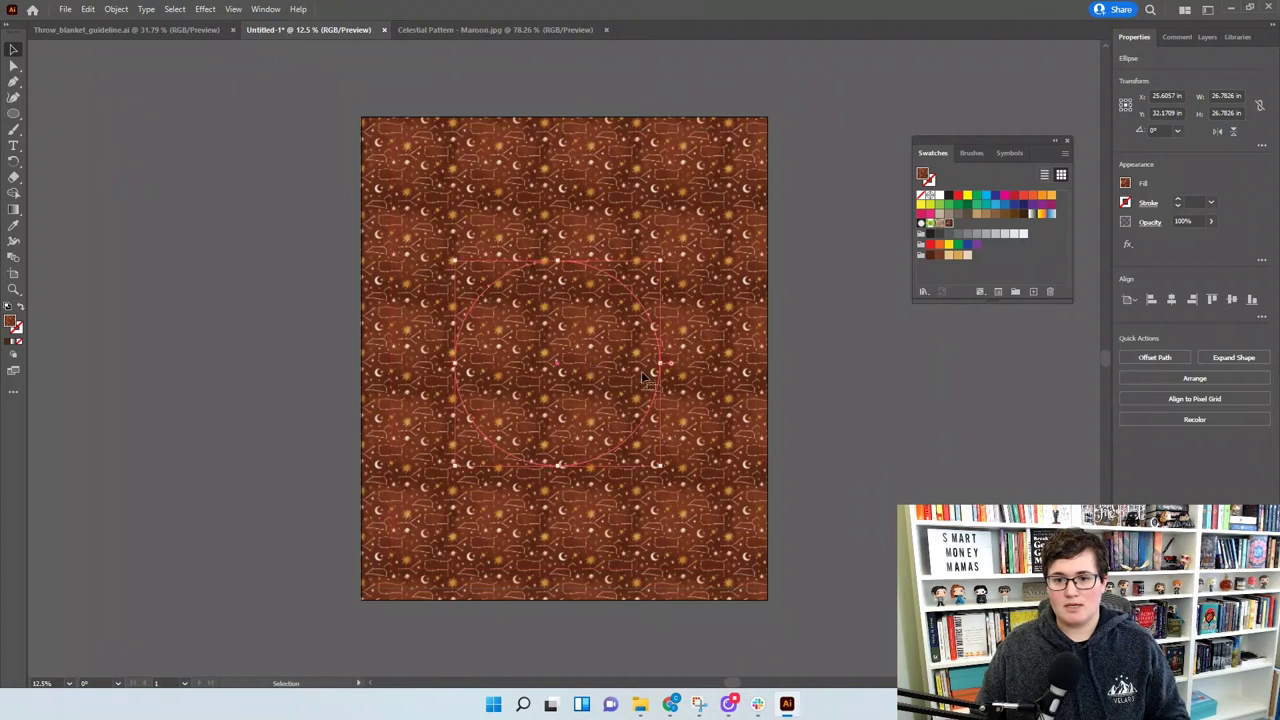
Compare cream and gold fills from the "Blanket Design" color group on the circle and keep the cream one
click(967, 256)
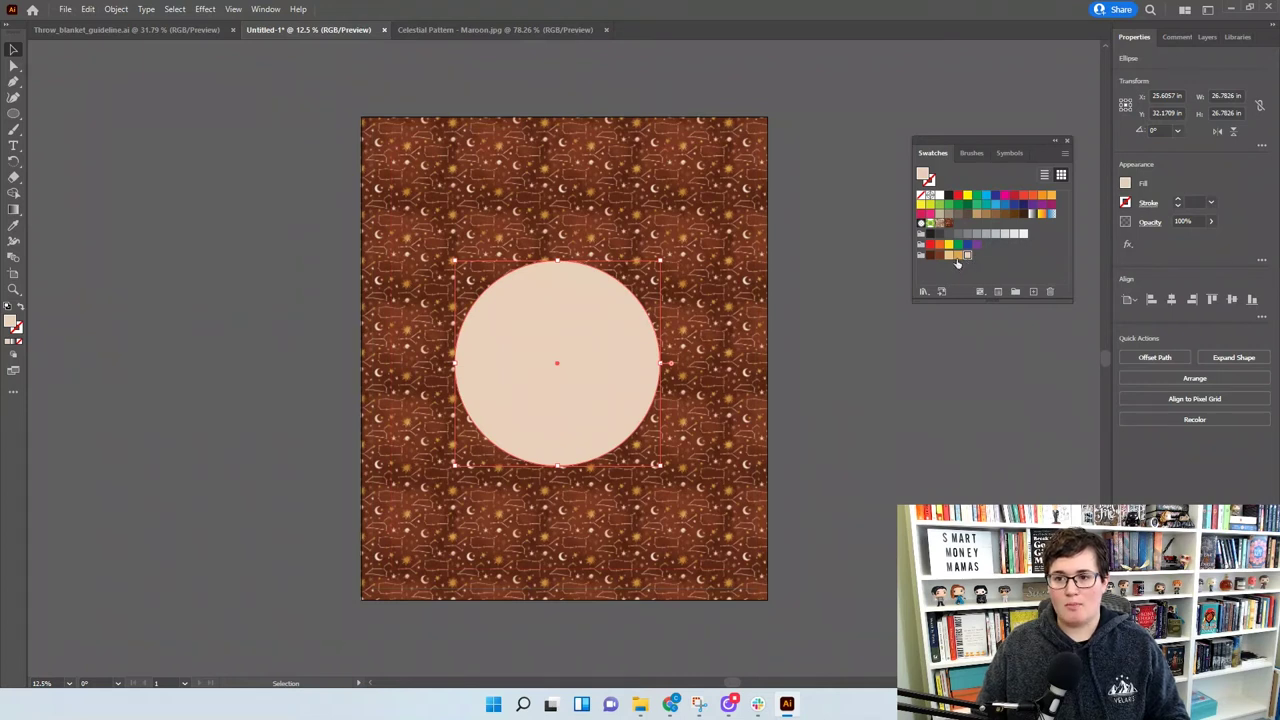
click(958, 256)
click(967, 256)
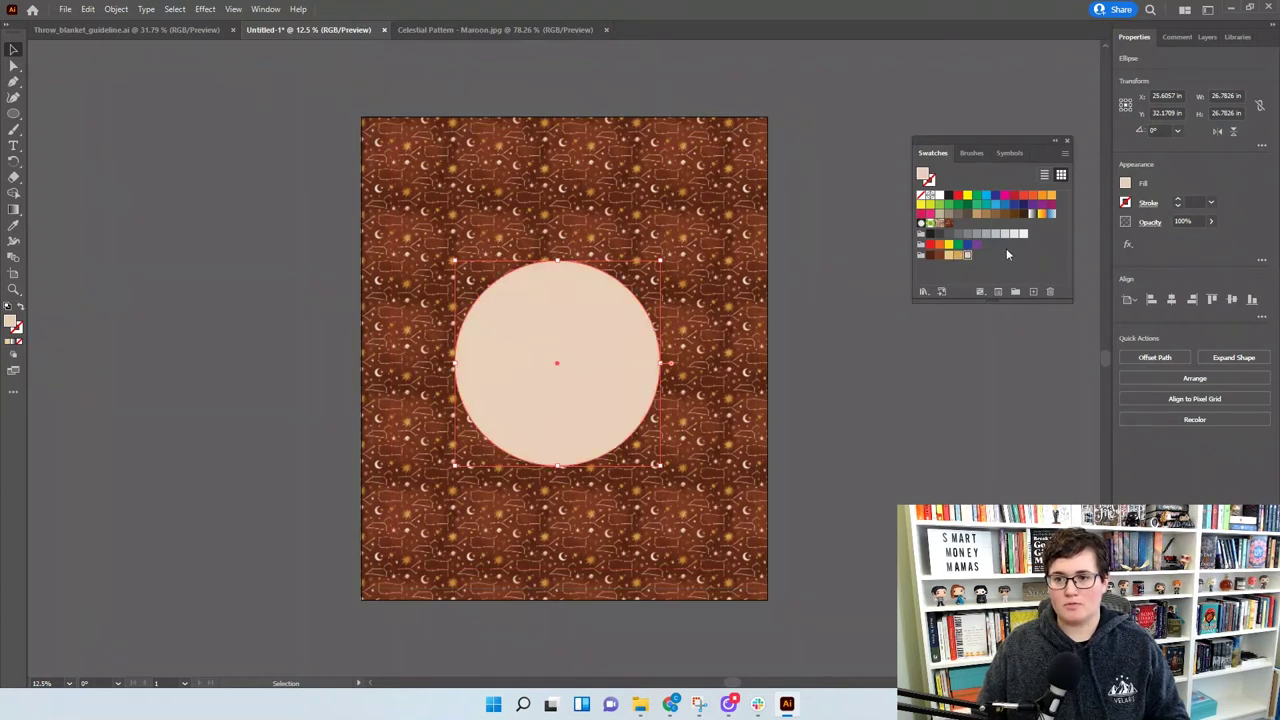
Give the cream circle a gold stroke from the color group, set its weight to 25 pt, and deselect the circle
click(1127, 203)
click(1018, 311)
click(1216, 204)
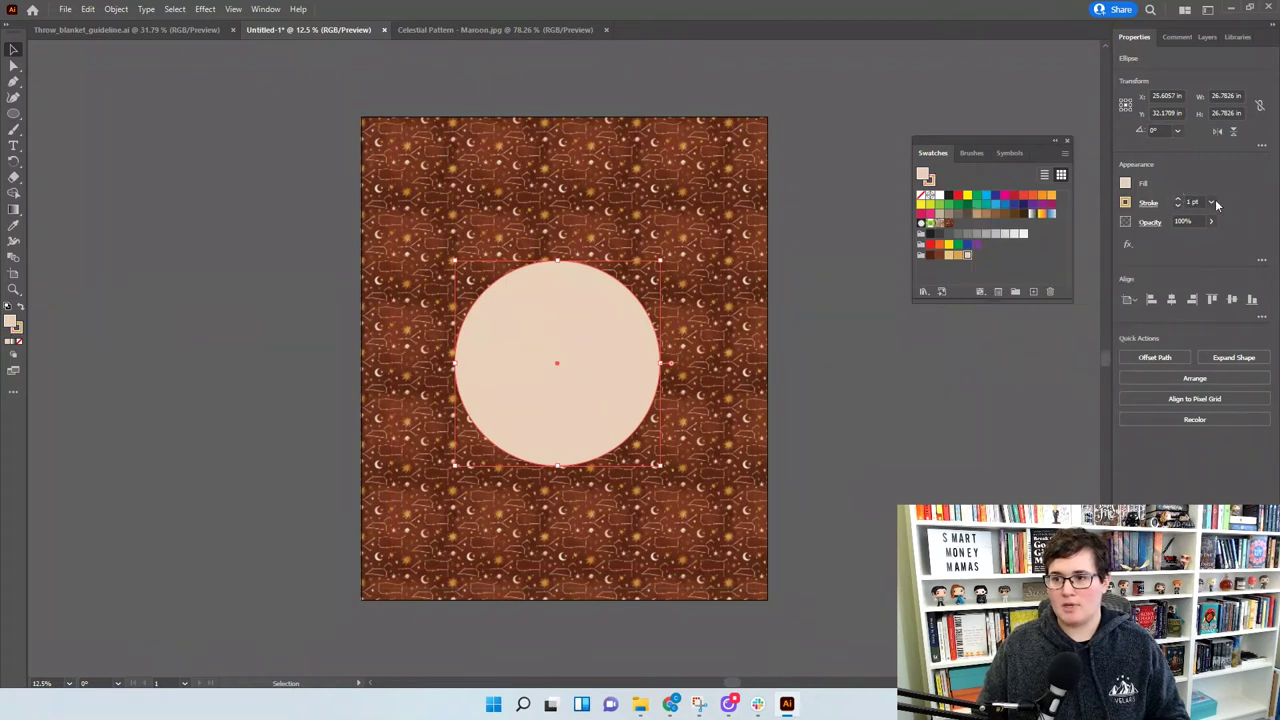
click(1191, 203)
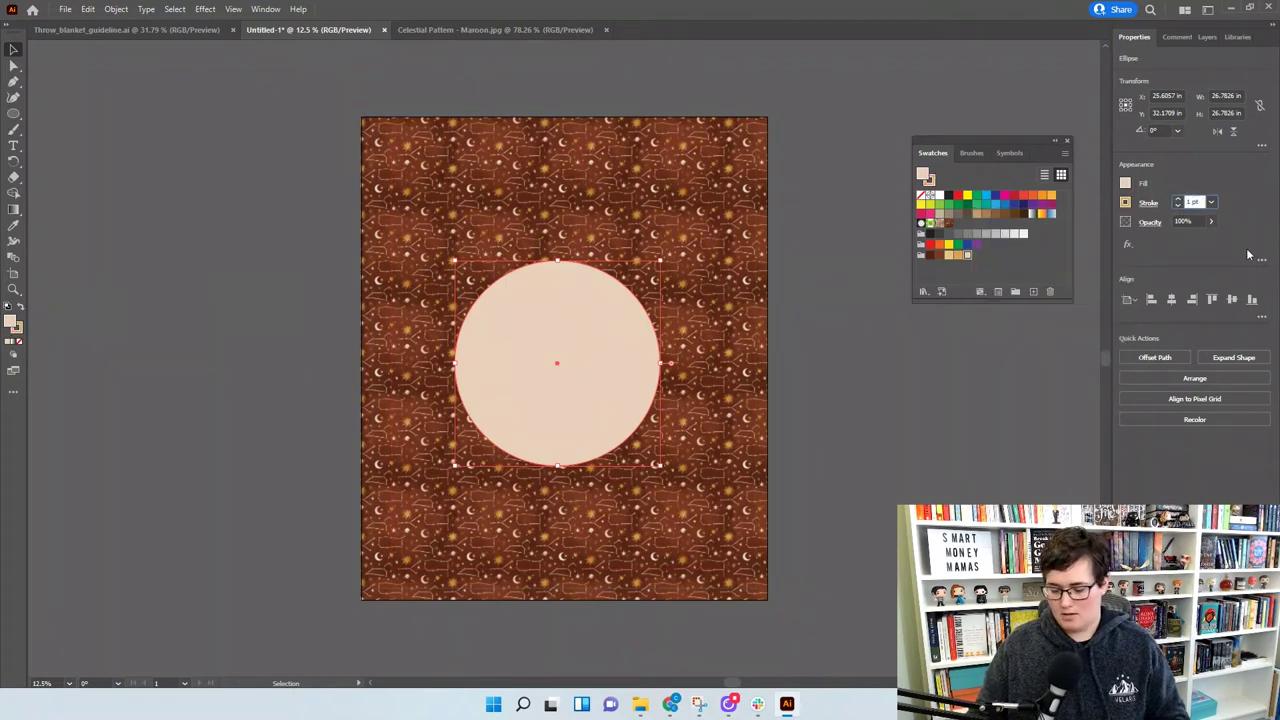
text(25)
key(Return)
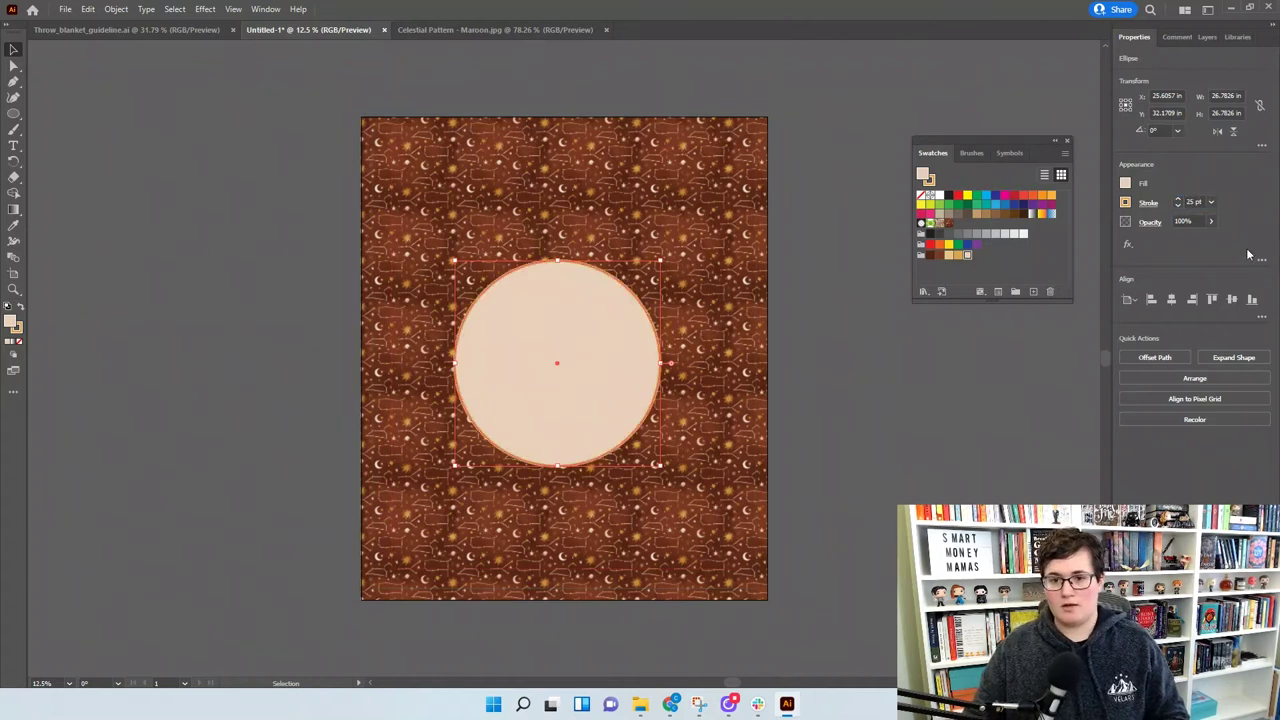
click(797, 384)
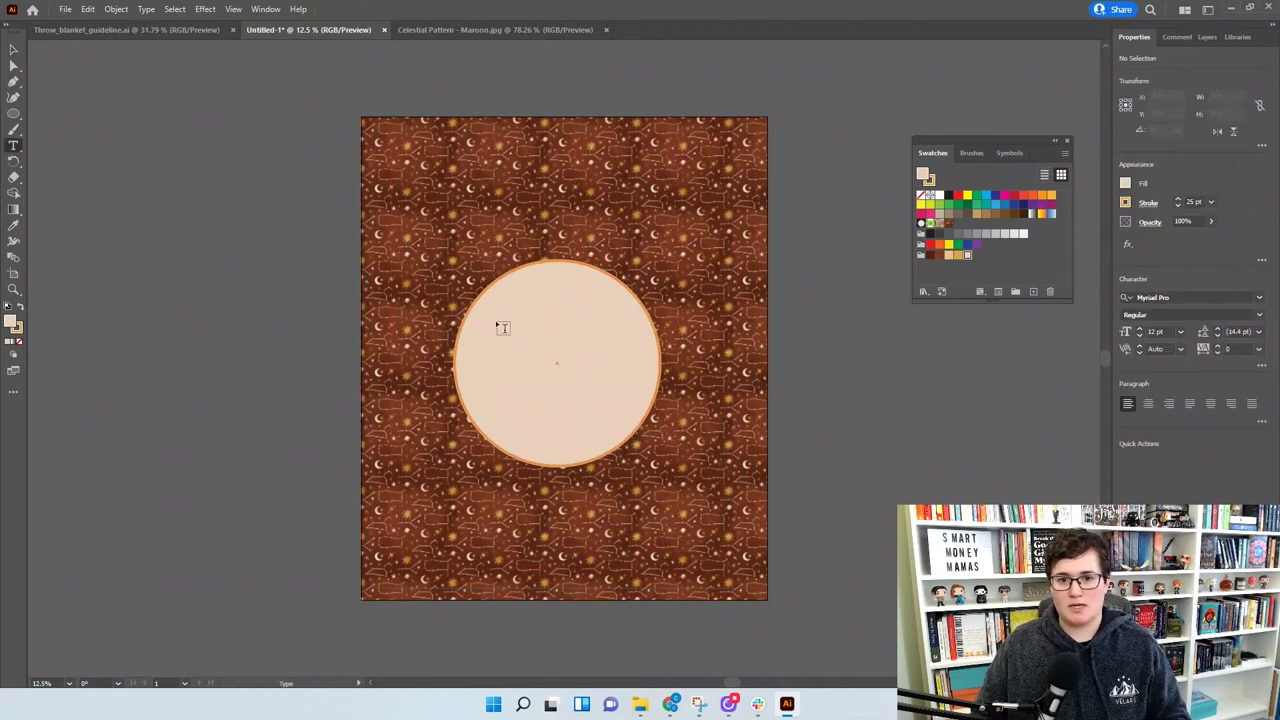
Add a text box about 18.7 by 13 in inside the circle, try a 450 pt font size, and settle on 250 pt
drag(491, 313, 632, 410)
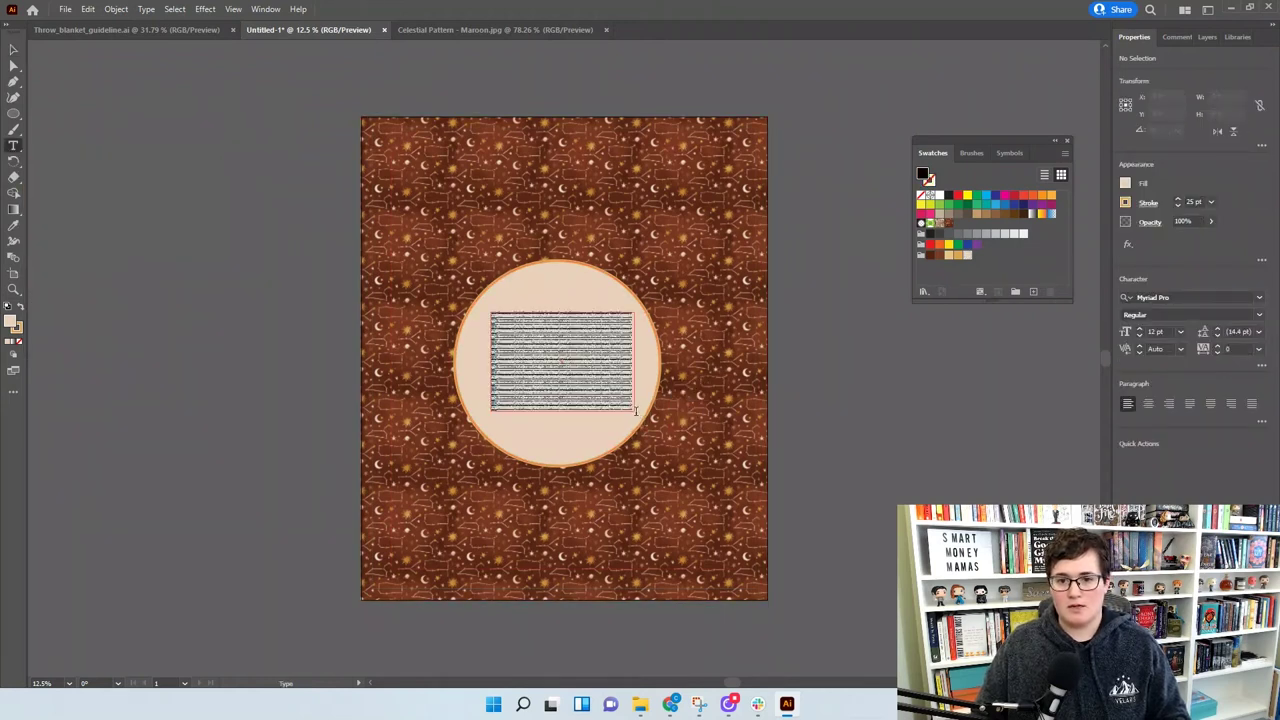
click(1155, 332)
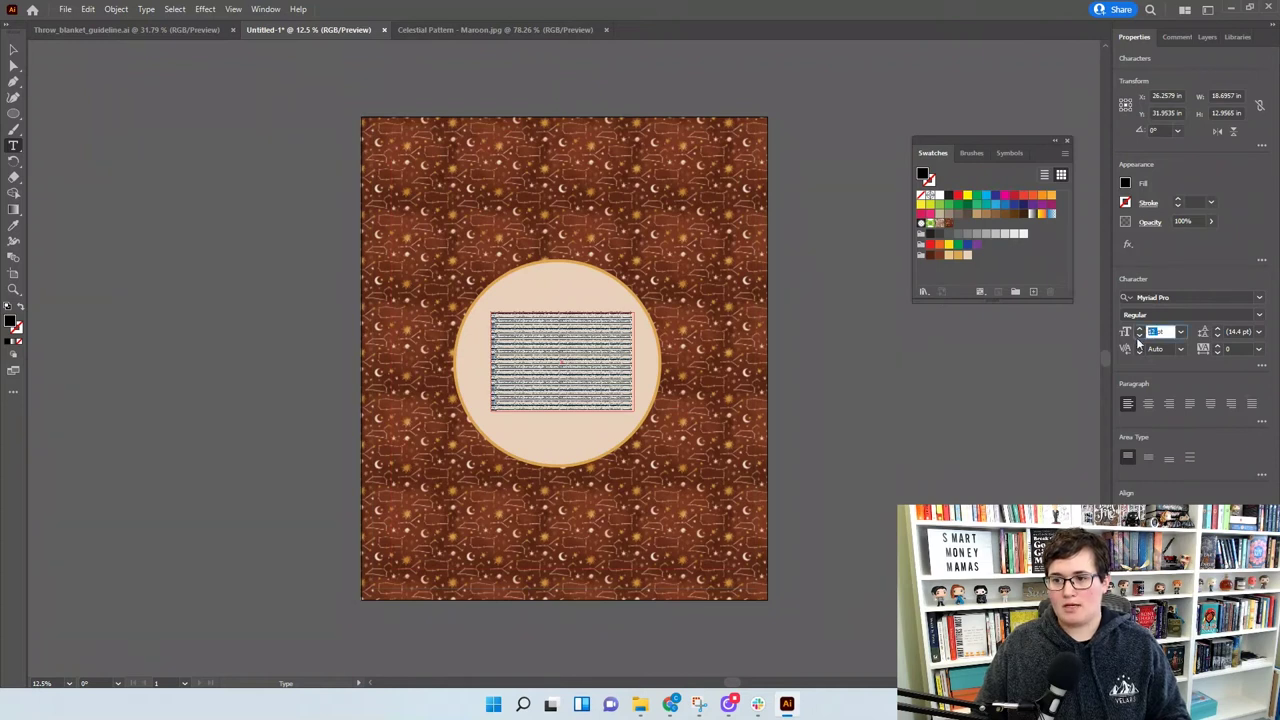
text(450)
key(Return)
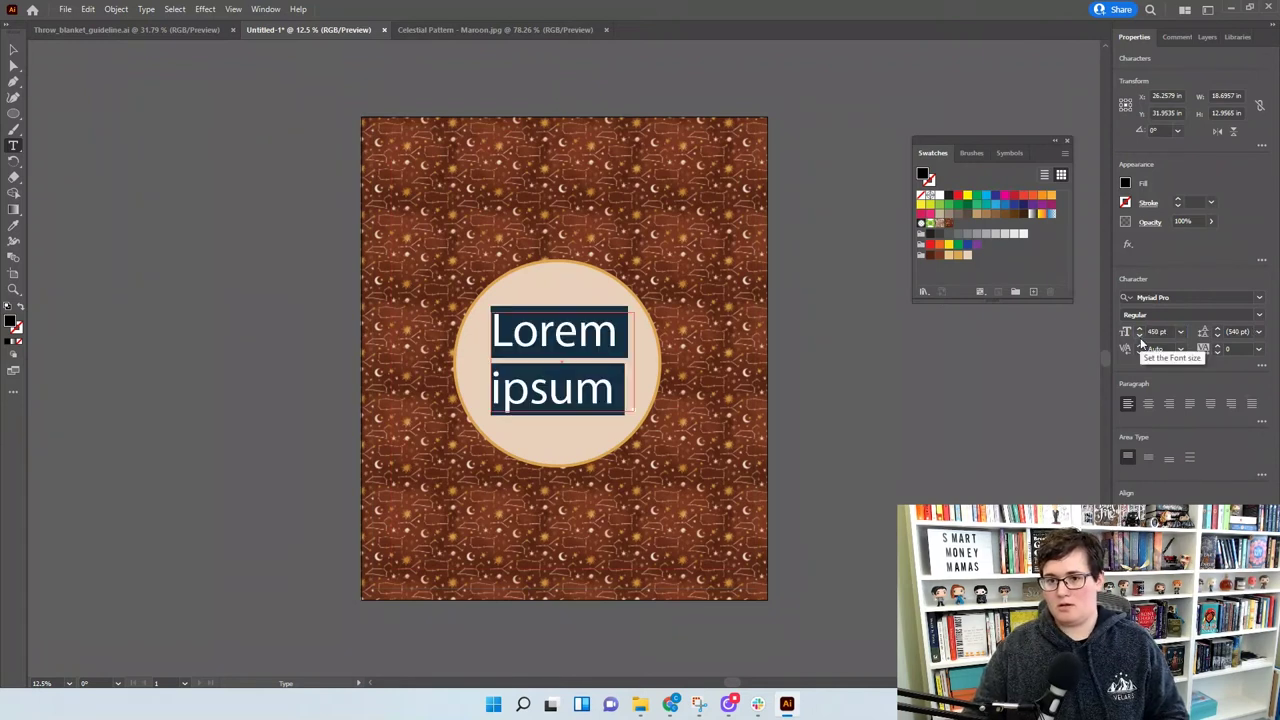
click(1141, 337)
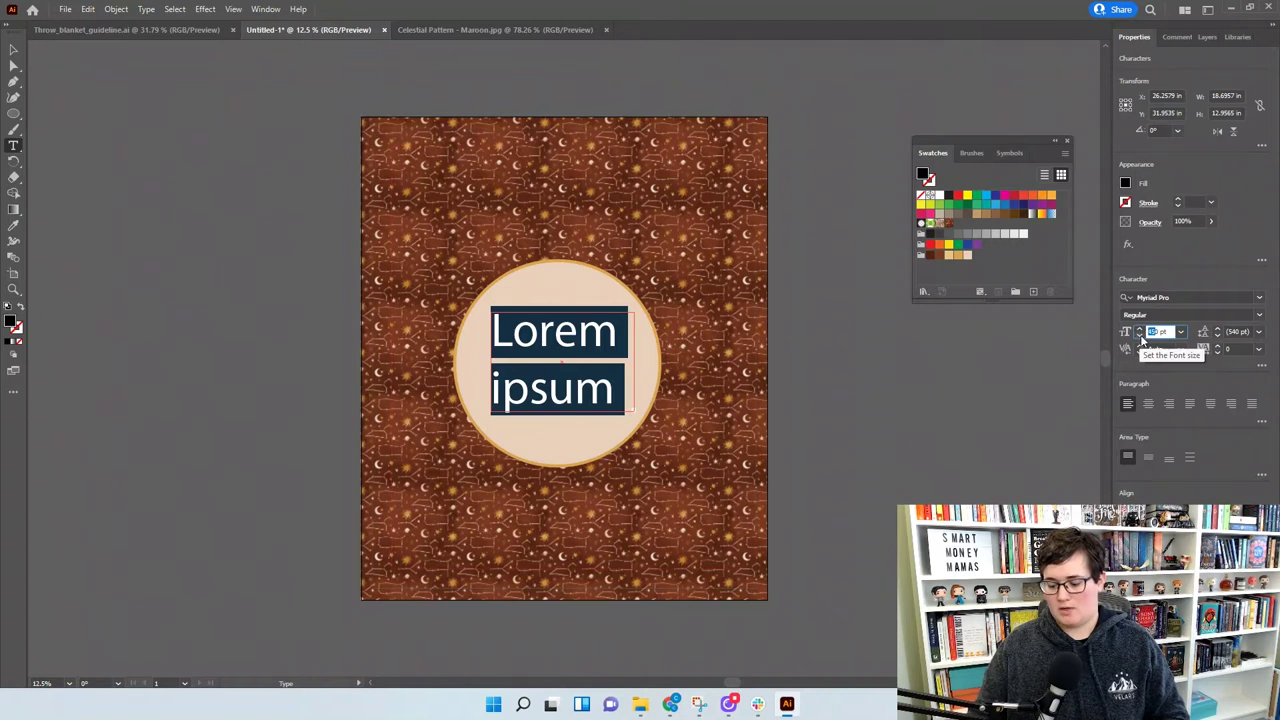
text(250)
key(Return)
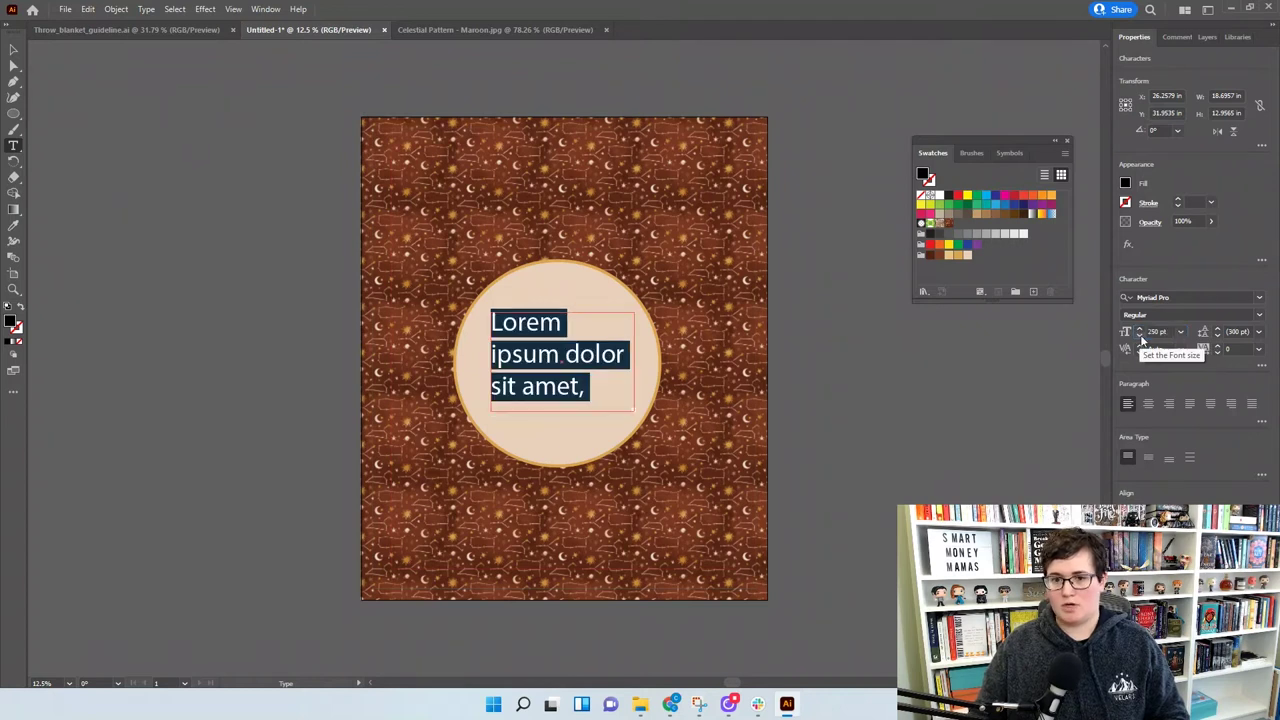
Enter "Shhhhh..." and, on a new line, "I'm escaping reality" ahead of the placeholder text in the circle's text box
click(13, 49)
double_click(540, 350)
key(ctrl+a)
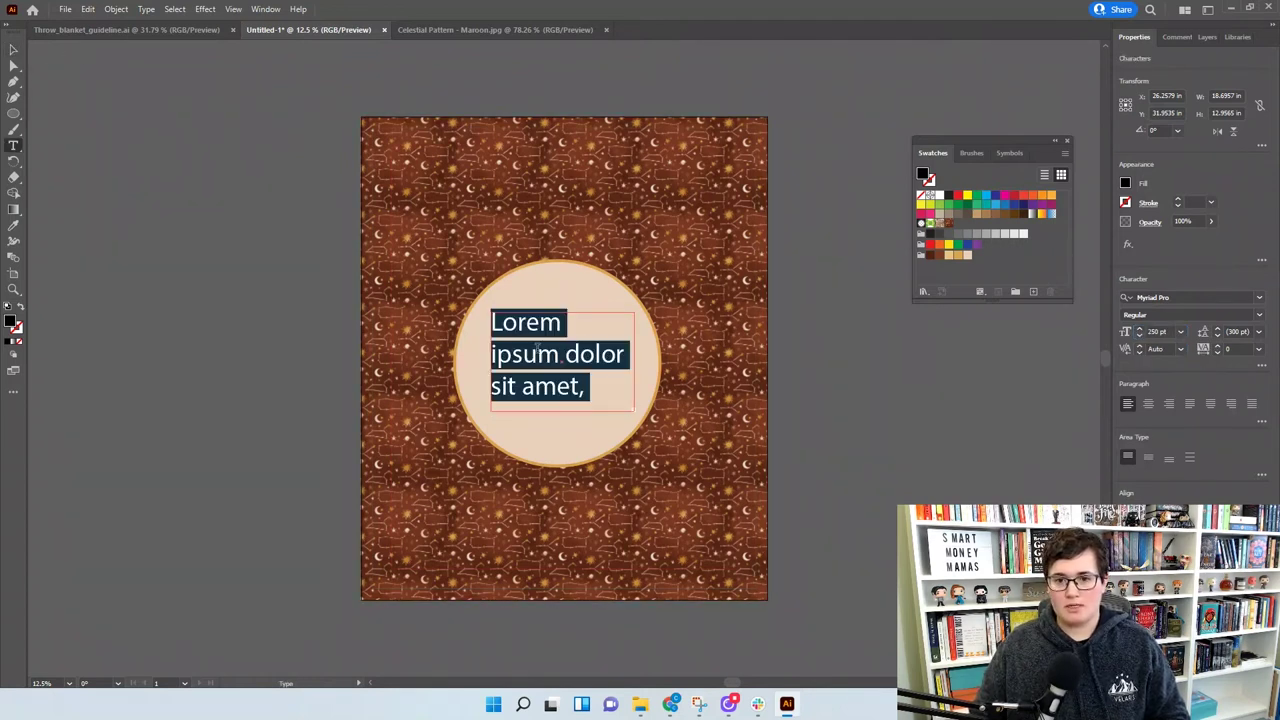
key(Left)
text(Shhhh...)
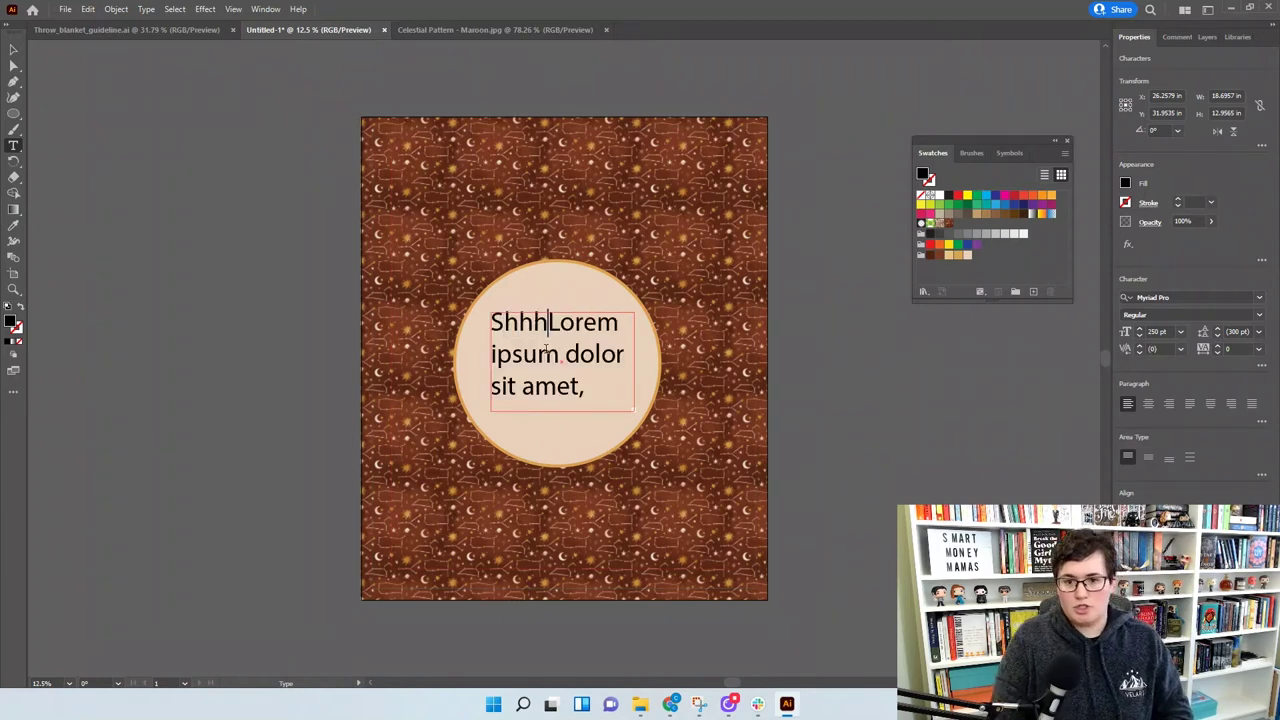
key(Return)
text(I'm escapti)
key(BackSpace)
key(BackSpace)
text(ing )
text(reality)
Delete the leftover placeholder words following "reality" in the text box
key(ctrl+shift+Right)
key(BackSpace)
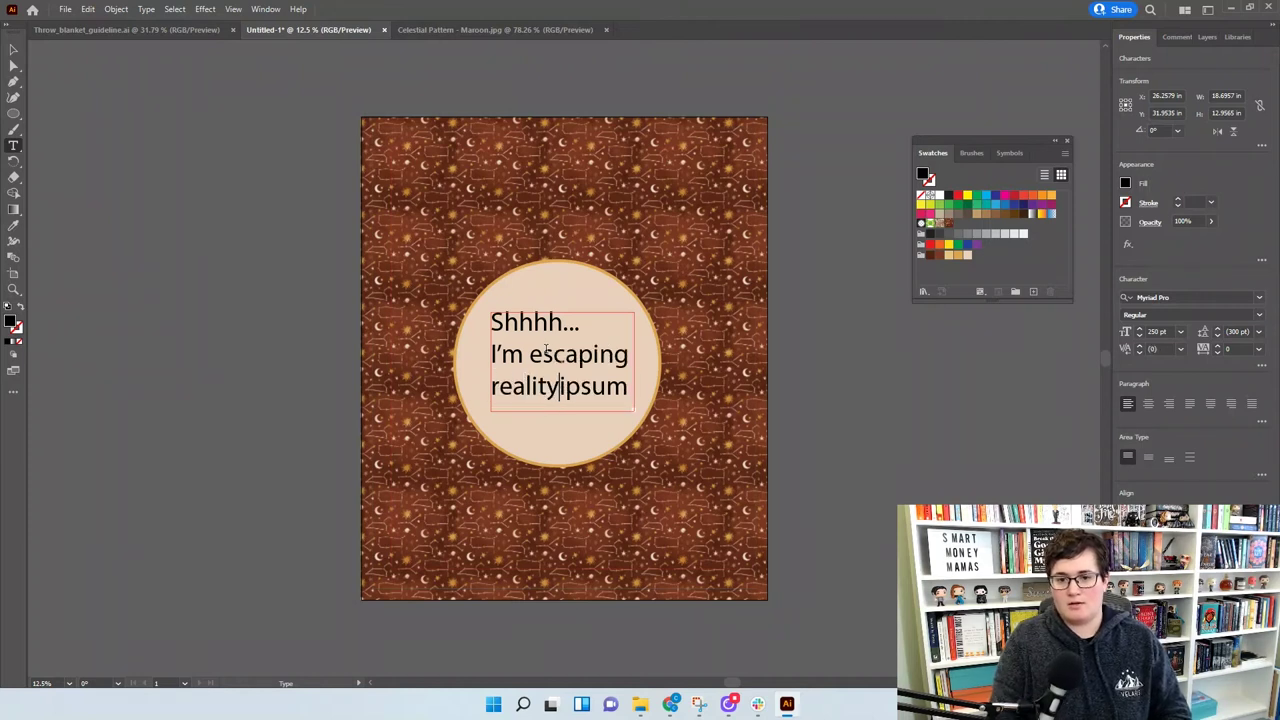
key(ctrl+shift+Right)
key(BackSpace)
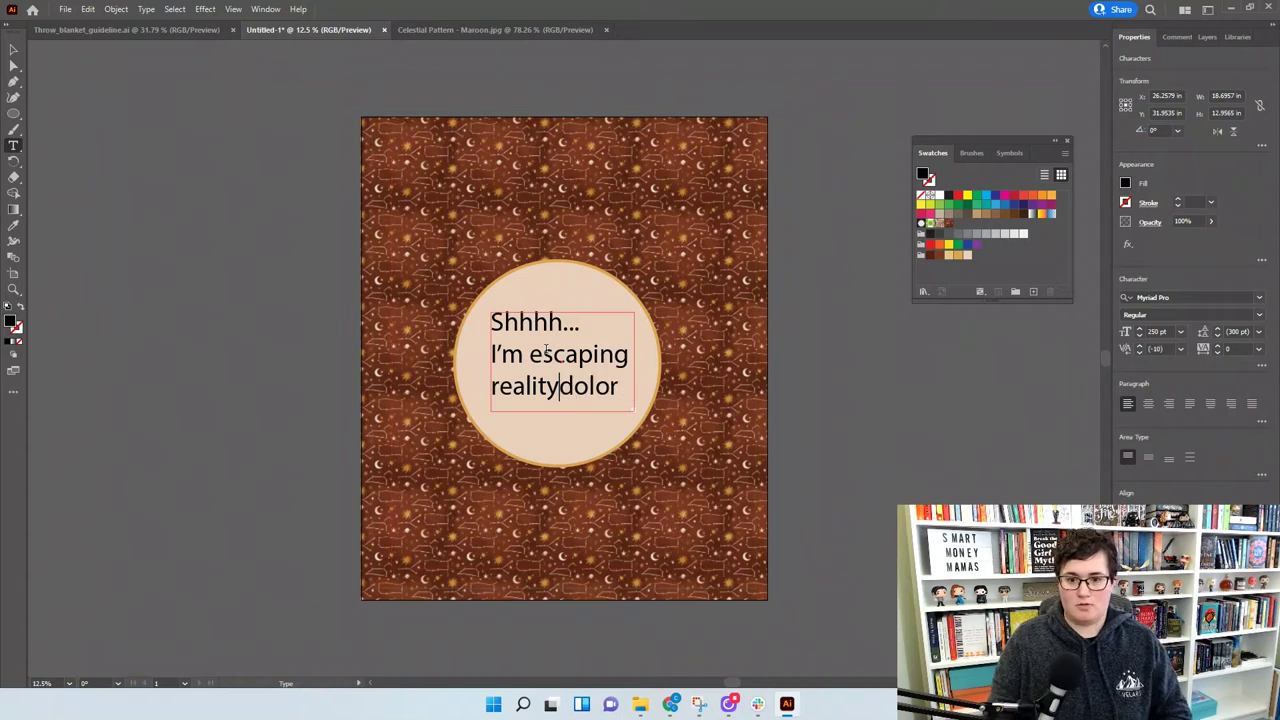
key(ctrl+shift+Right)
key(BackSpace)
Center-align all the text and reposition the text box so the wording sits in the middle of the circle
key(ctrl+a)
click(1149, 404)
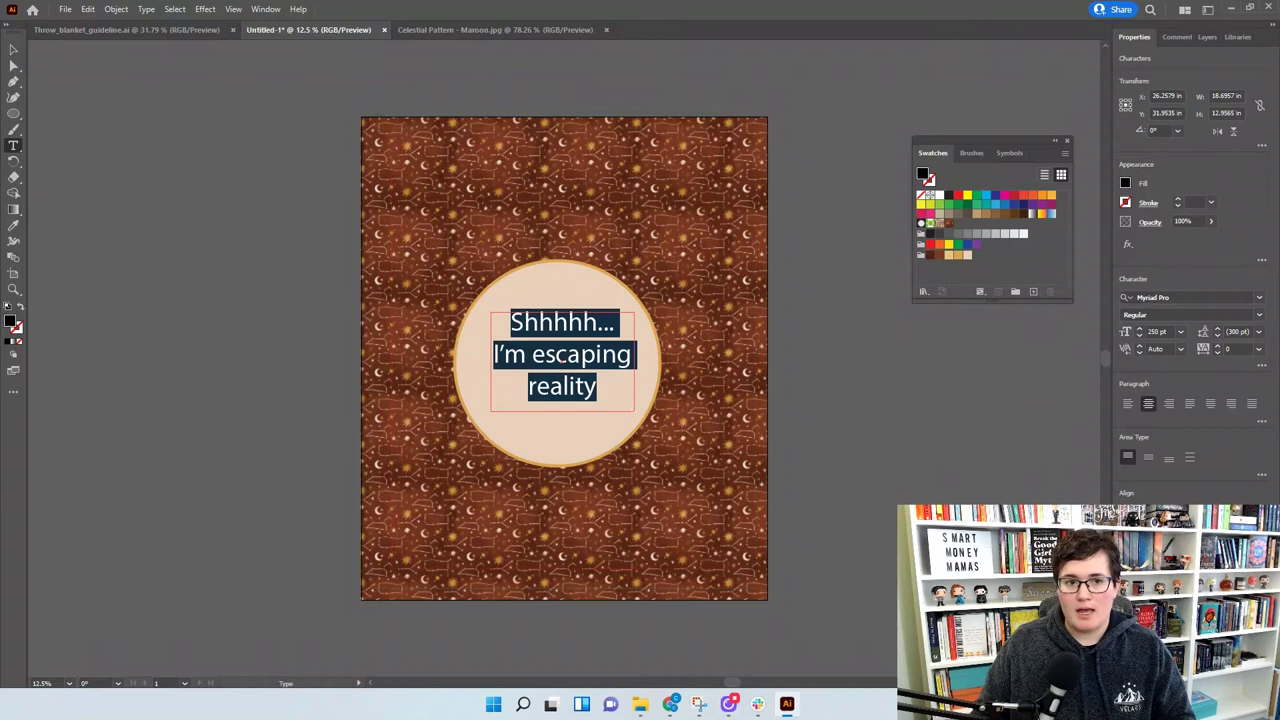
click(13, 49)
drag(577, 361, 576, 362)
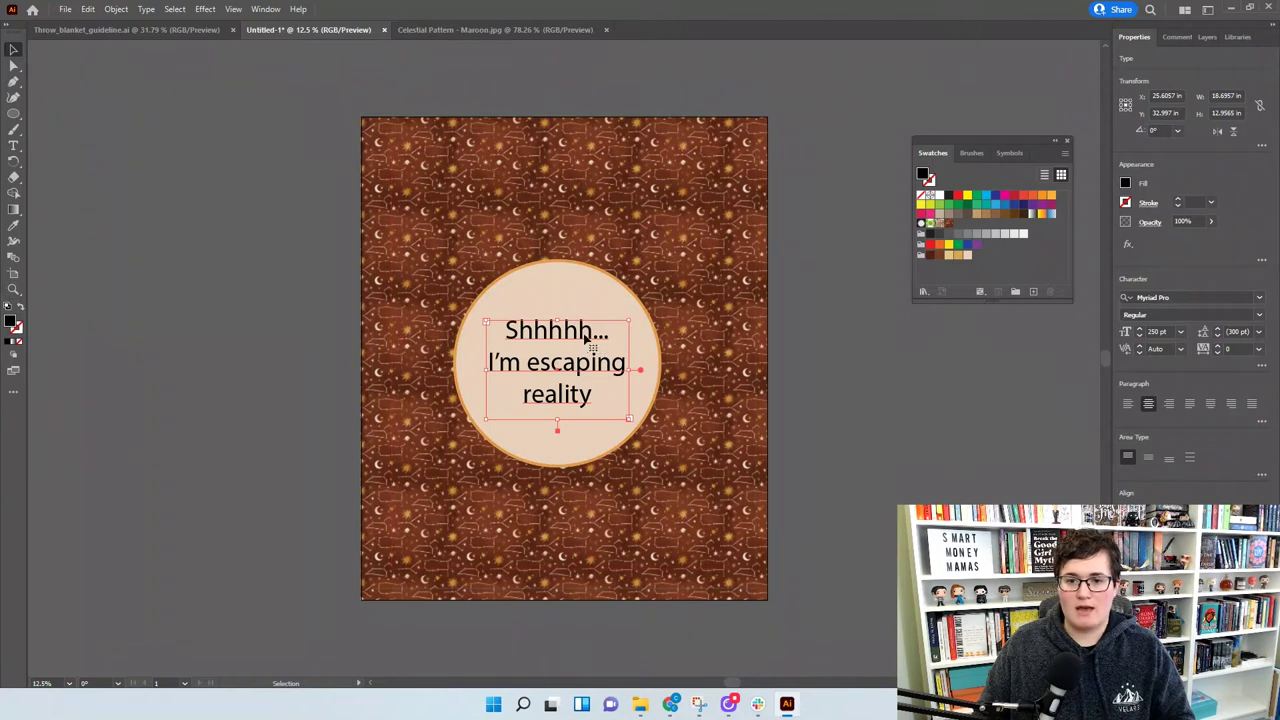
Change the font of the "Shhhhh..." line to Garden Walk Script
triple_click(587, 338)
click(1259, 299)
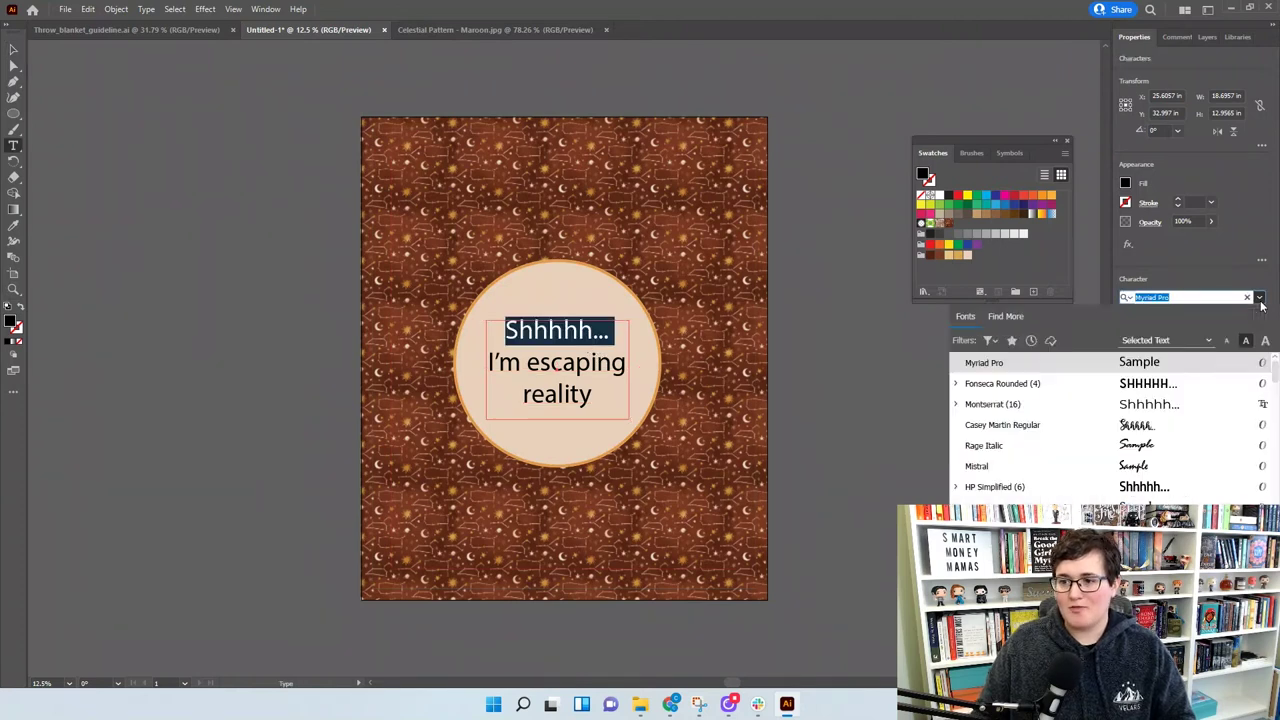
text(gar)
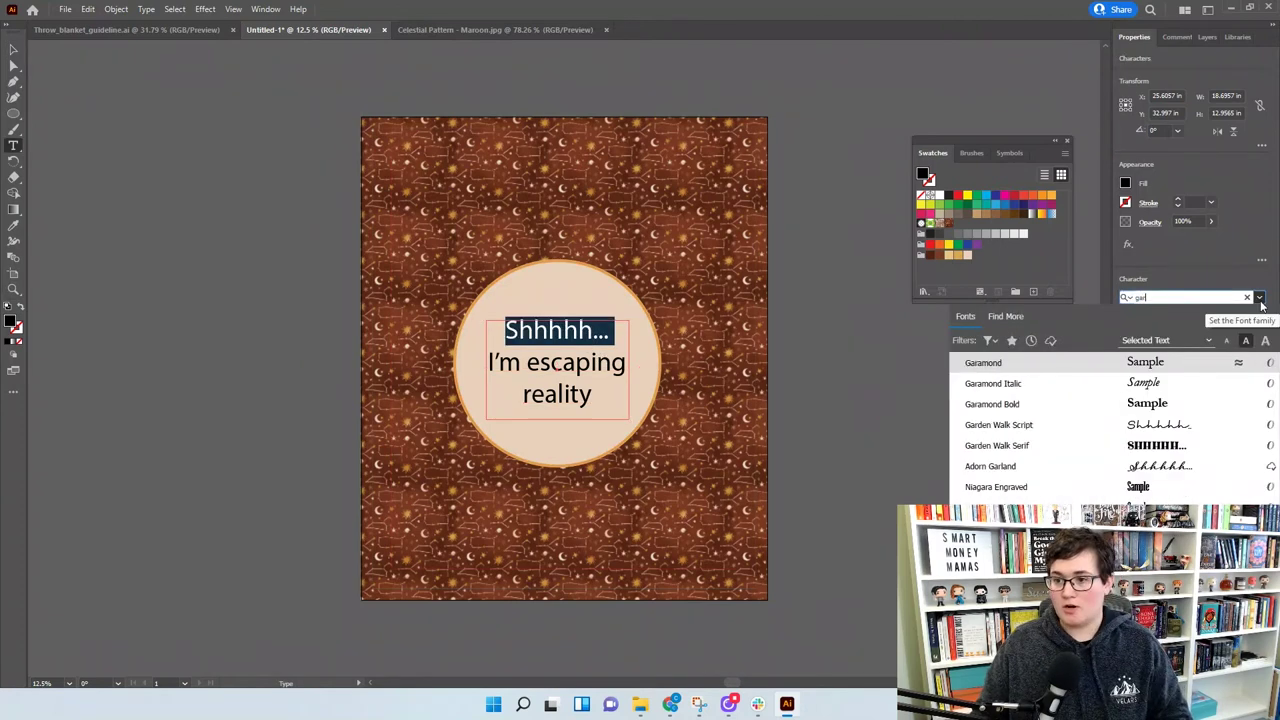
click(1187, 424)
Change the font of "I'm escaping reality" to Garden Walk Serif and finish editing the text
triple_click(591, 390)
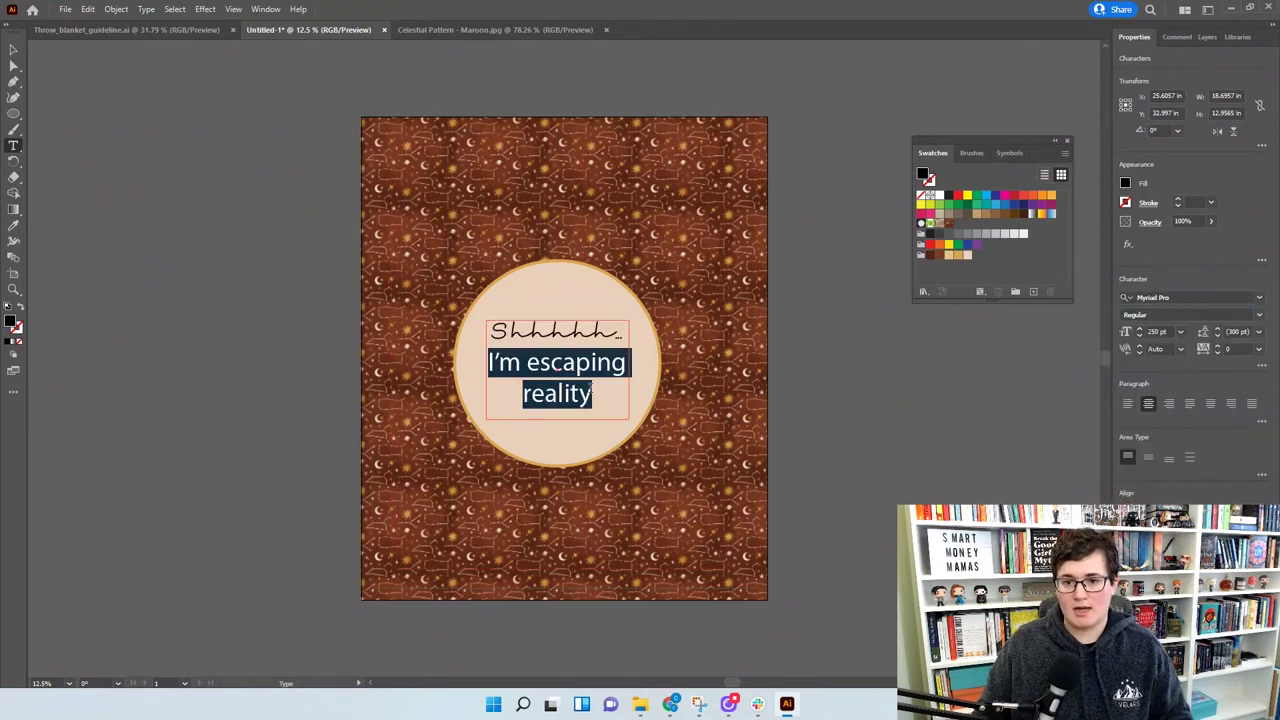
click(1262, 297)
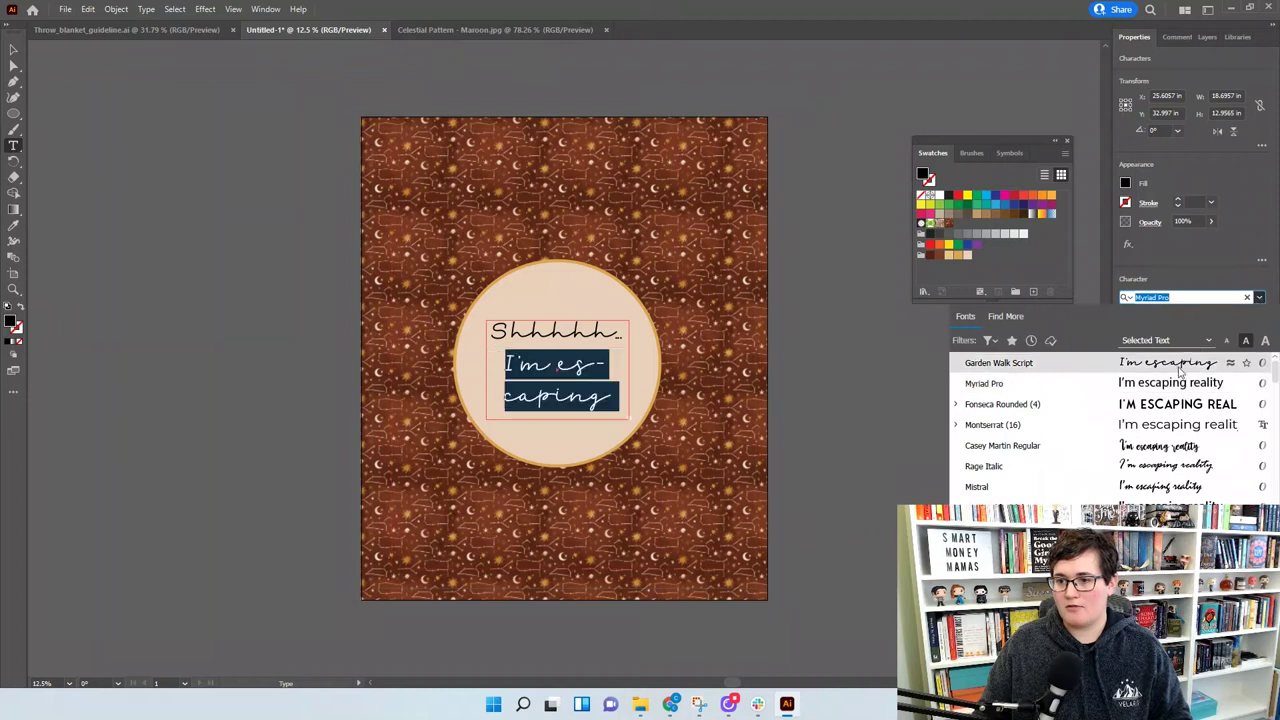
text(gar)
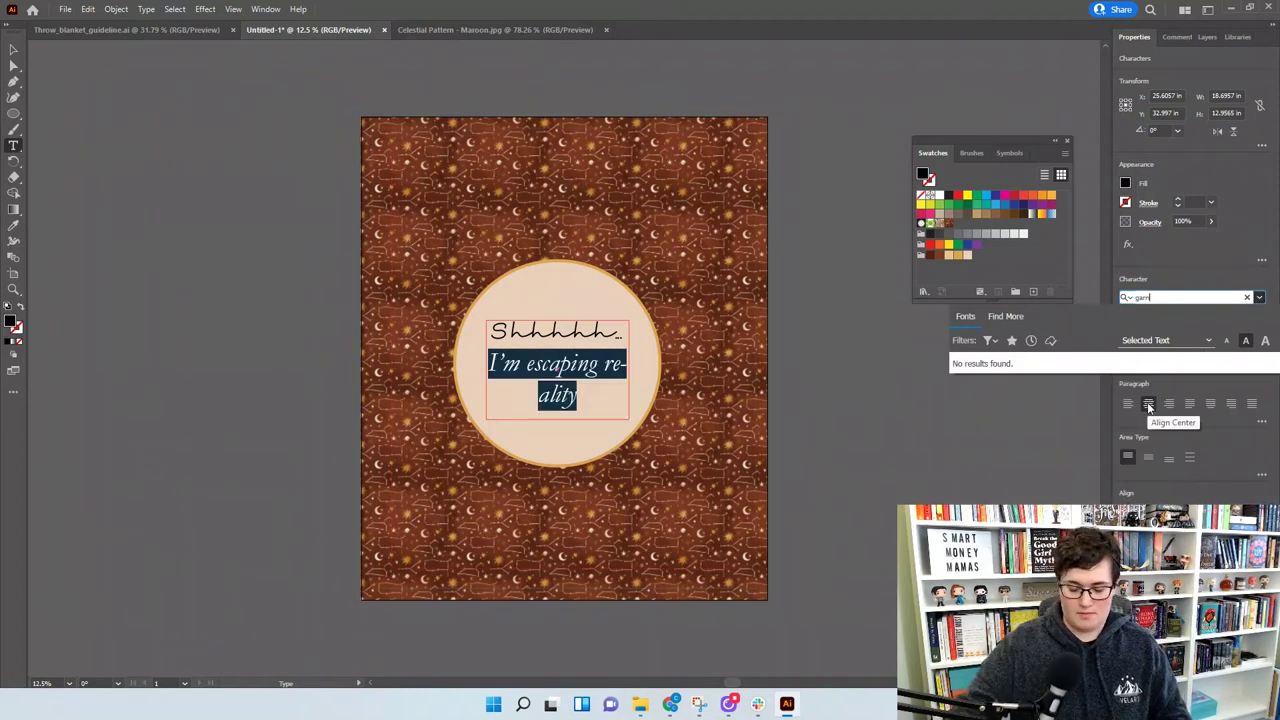
text(d)
click(1115, 383)
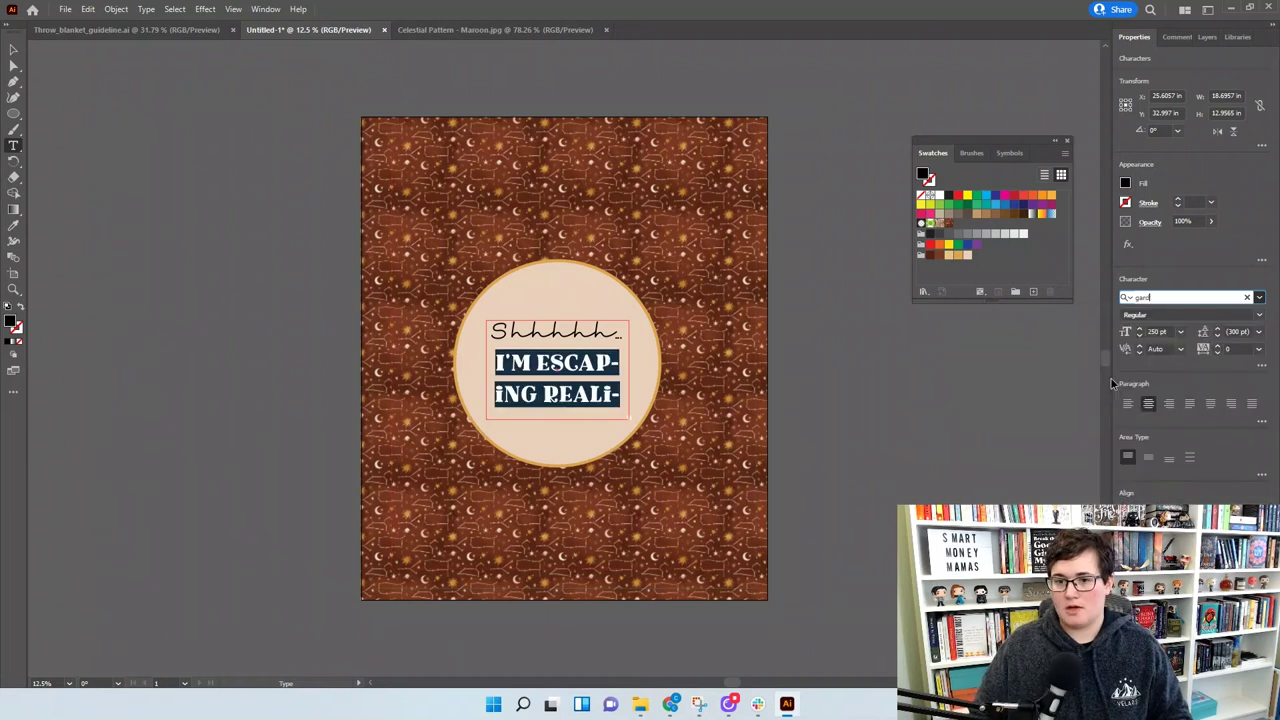
key(Escape)
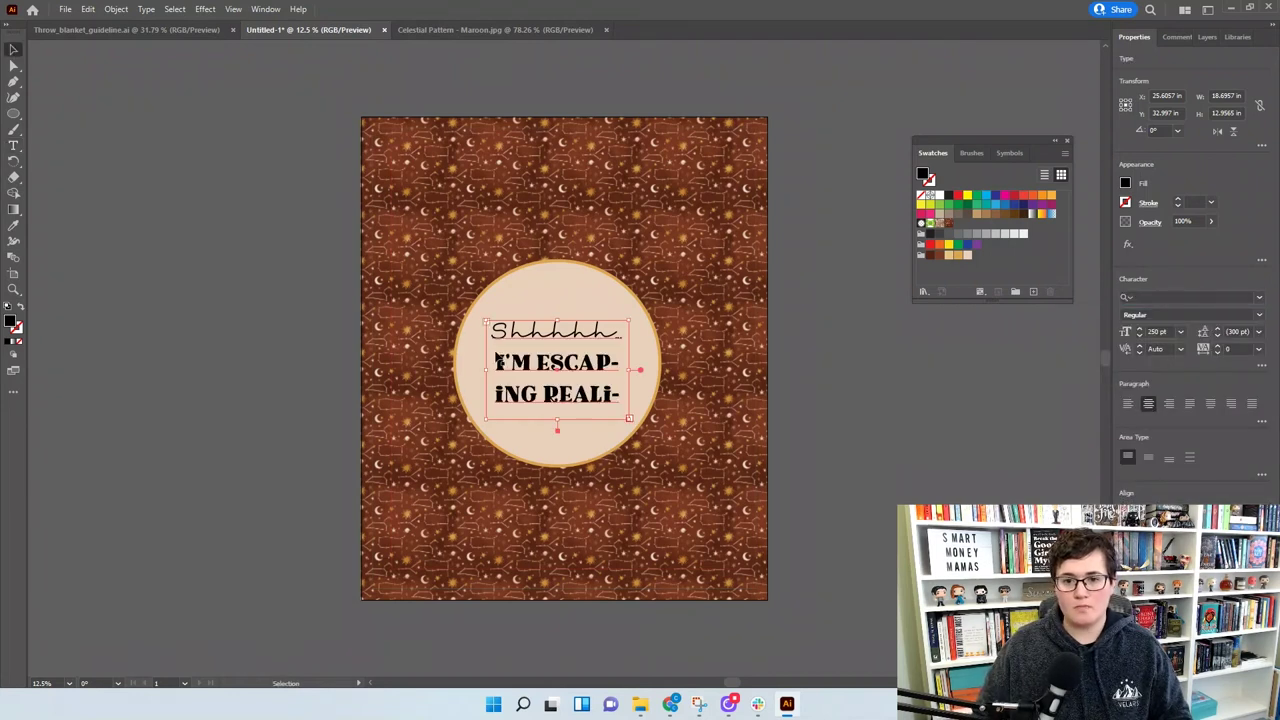
Widen the text box to about 26.3 in across the circle and break "reality" onto its own line
drag(487, 367, 452, 367)
drag(630, 369, 656, 374)
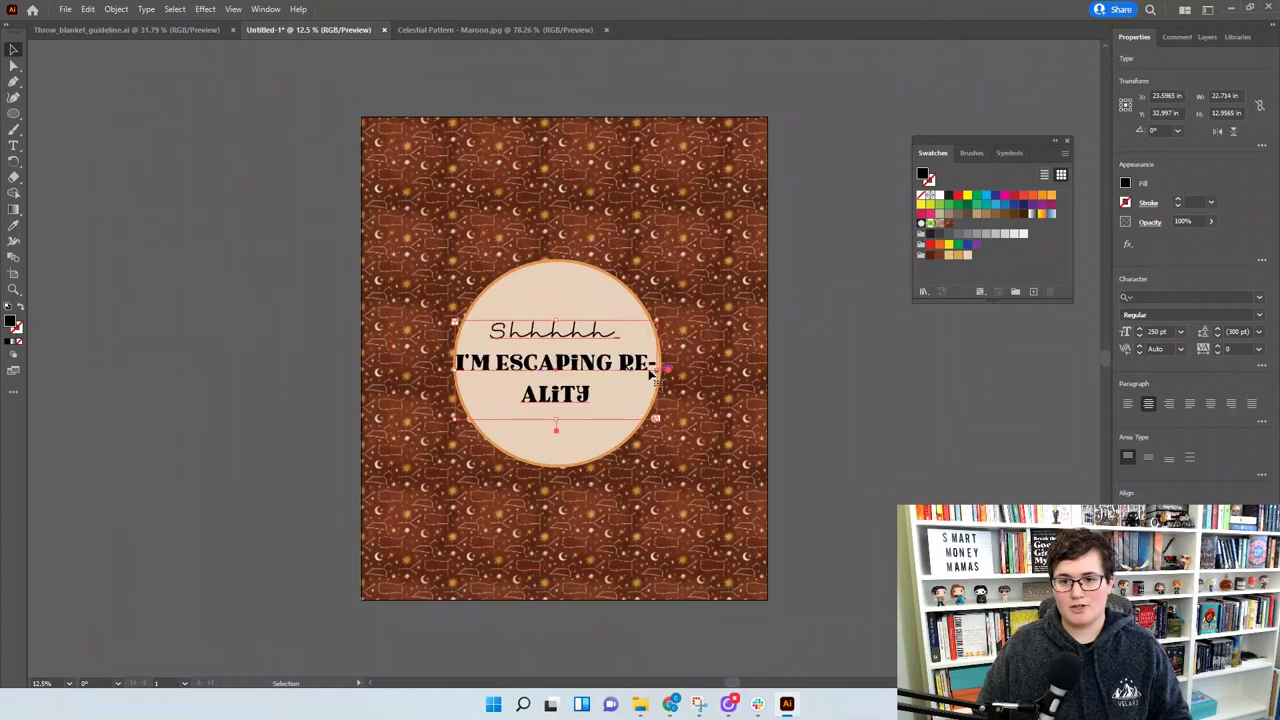
drag(545, 372, 556, 366)
key(t)
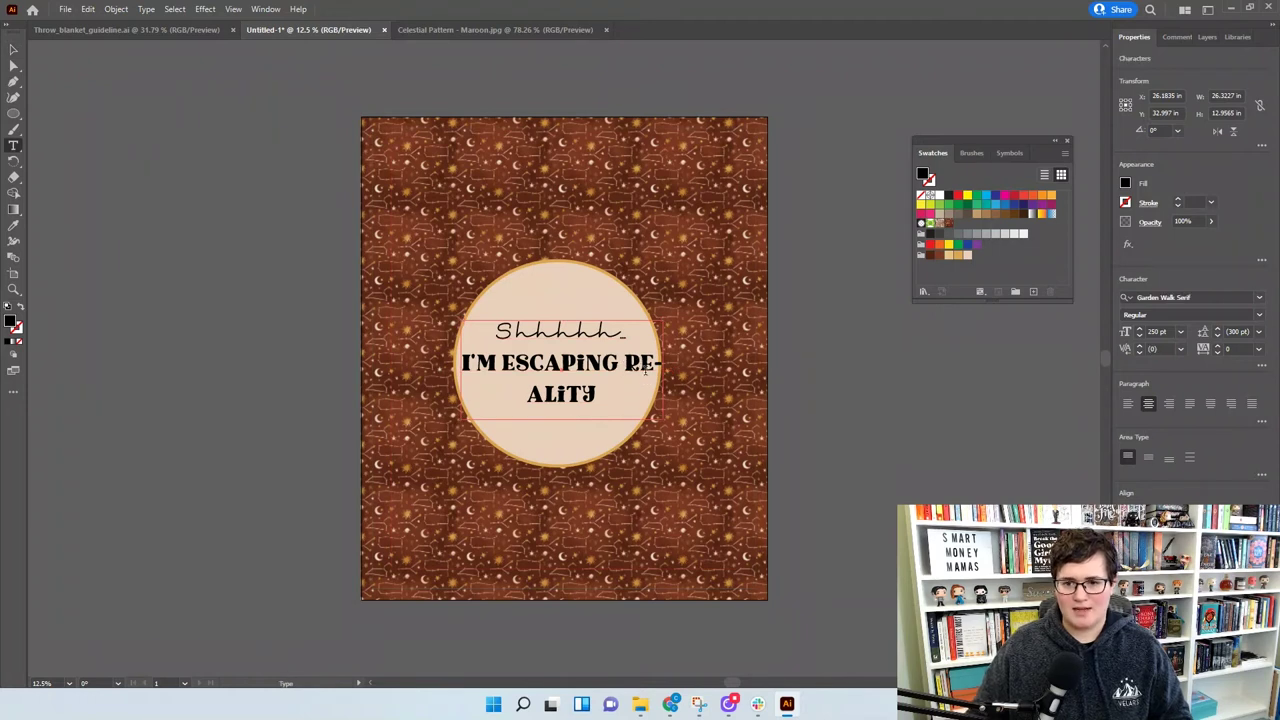
click(645, 368)
key(Return)
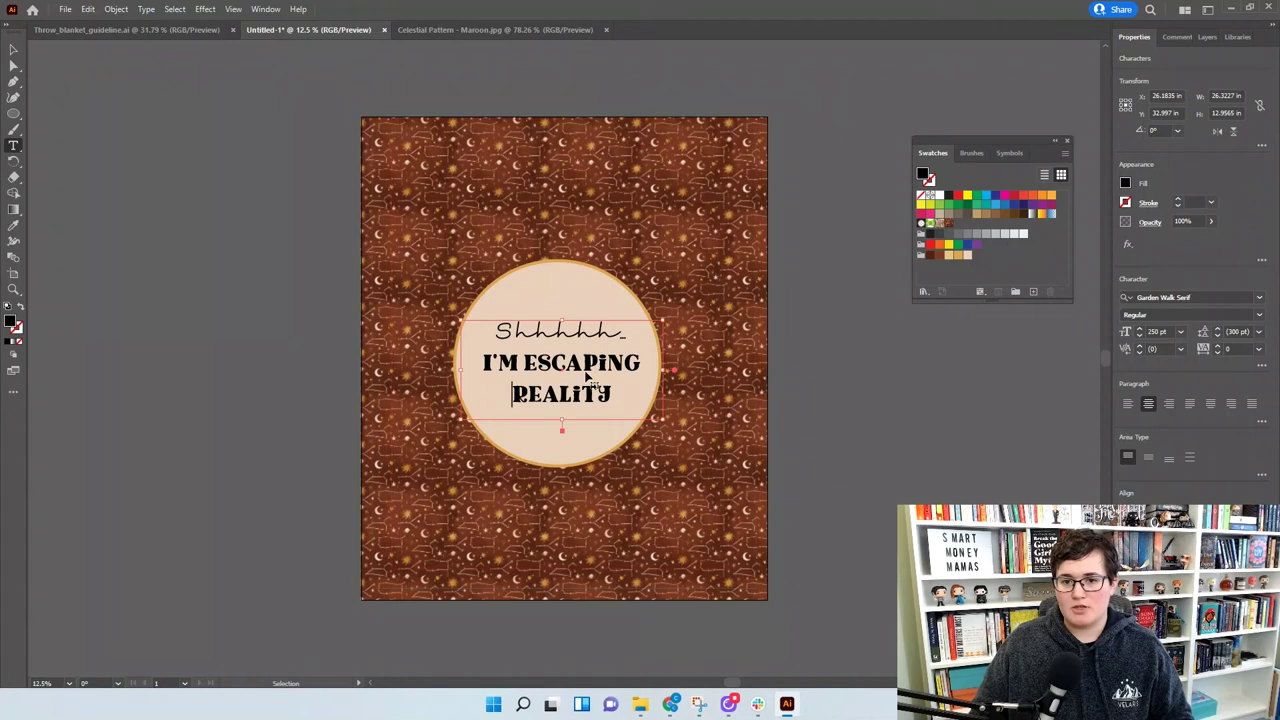
Increase the font size of all the text in the circle to 284 pt
key(ctrl+a)
click(1140, 333)
click(1140, 333)
click(1140, 333)
click(1140, 333)
click(1140, 333)
click(1140, 333)
click(1140, 333)
click(1140, 333)
click(1140, 333)
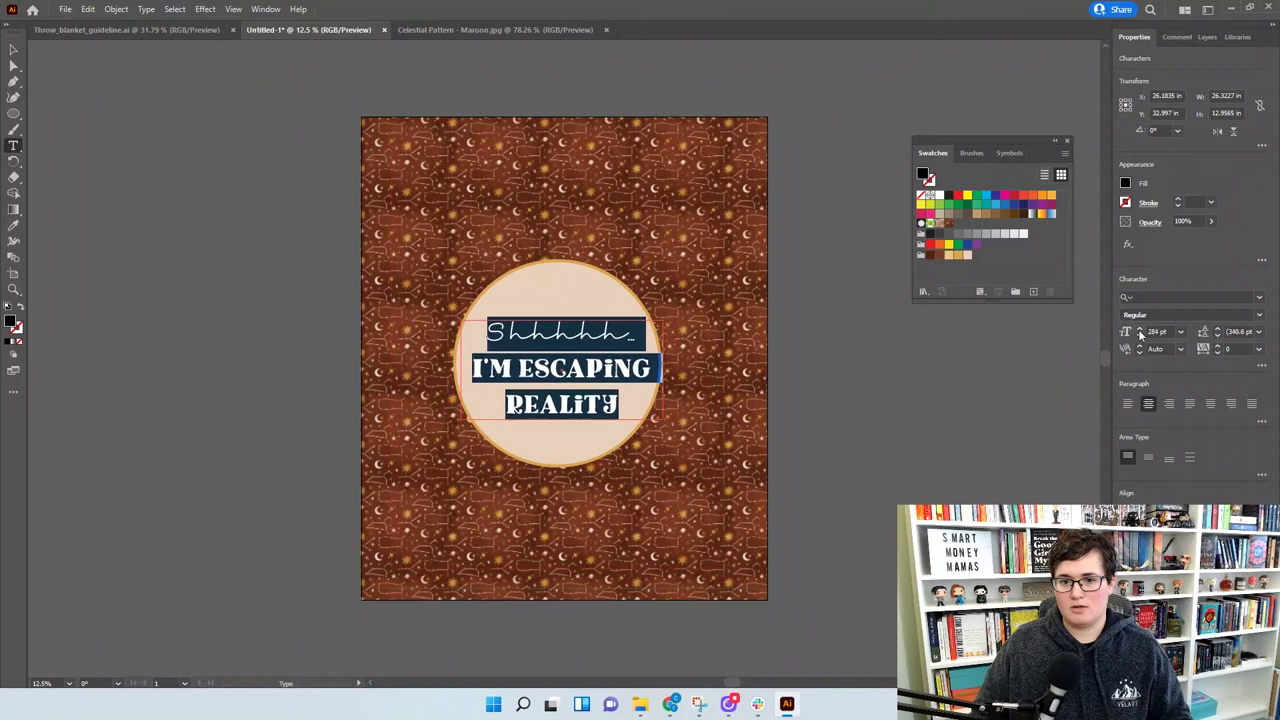
Increase the font size of only the "Shhhhh..." line to 323 pt
click(548, 396)
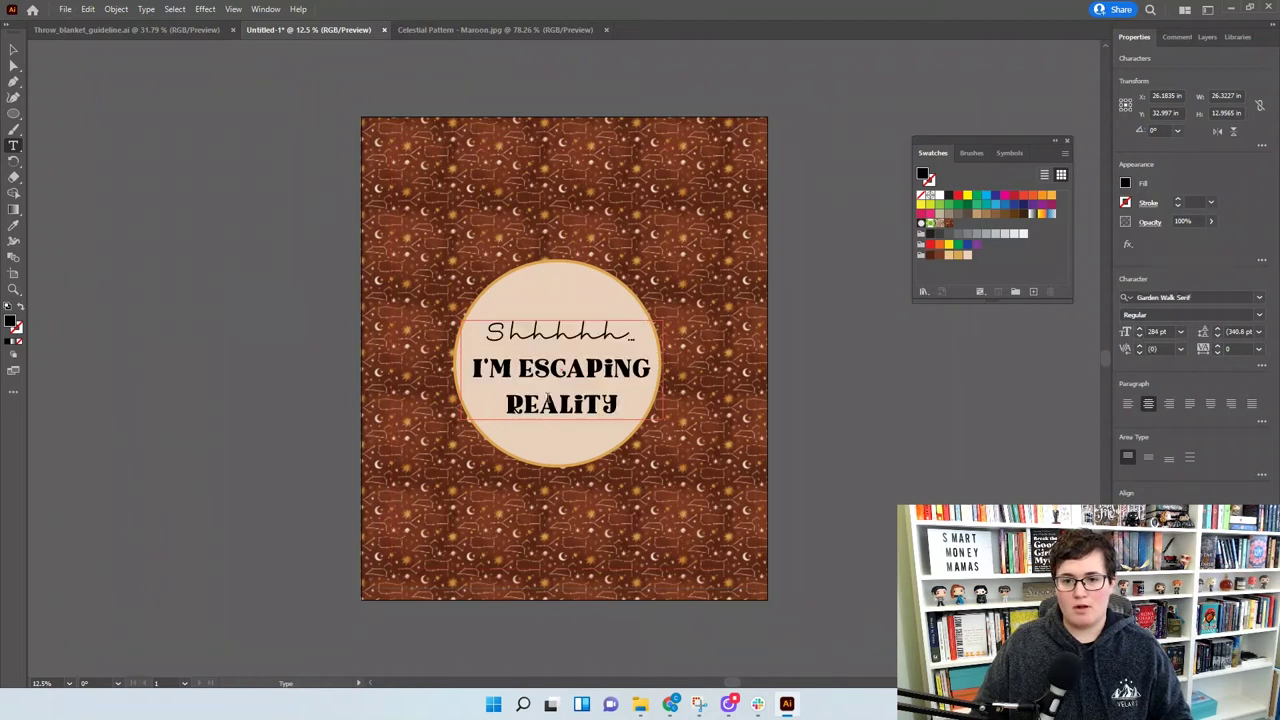
triple_click(546, 338)
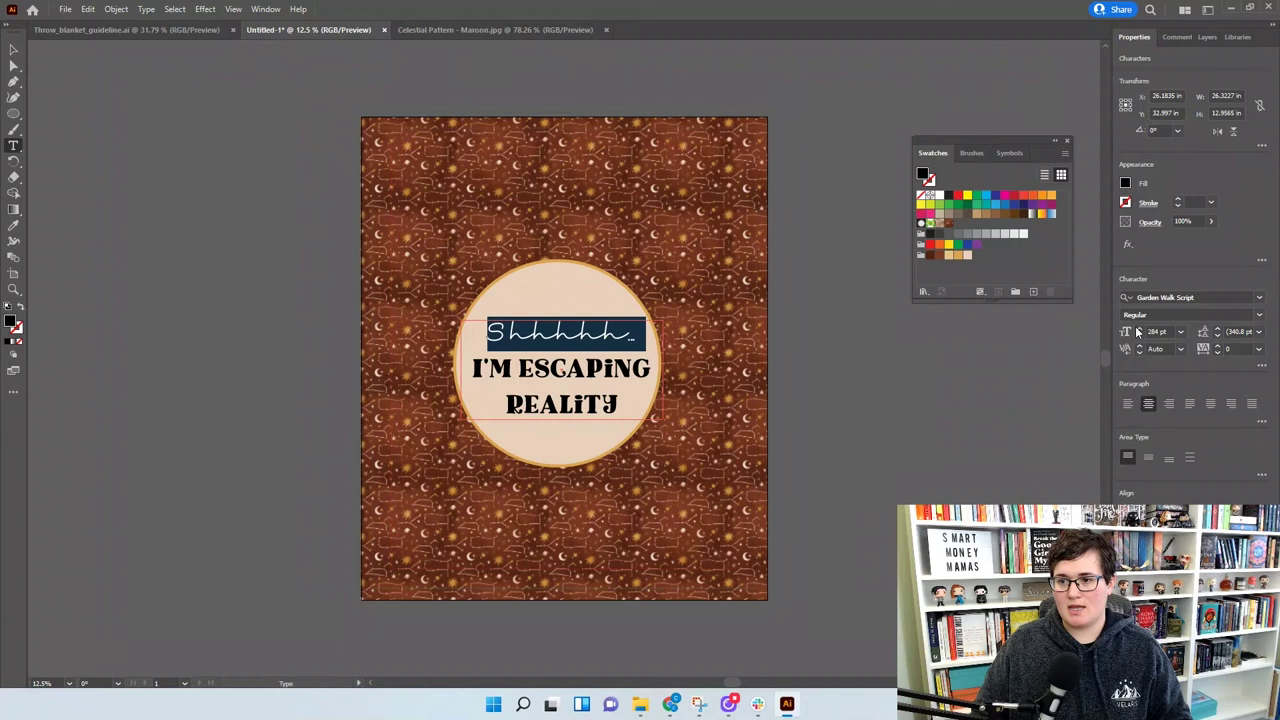
drag(1137, 333, 1137, 334)
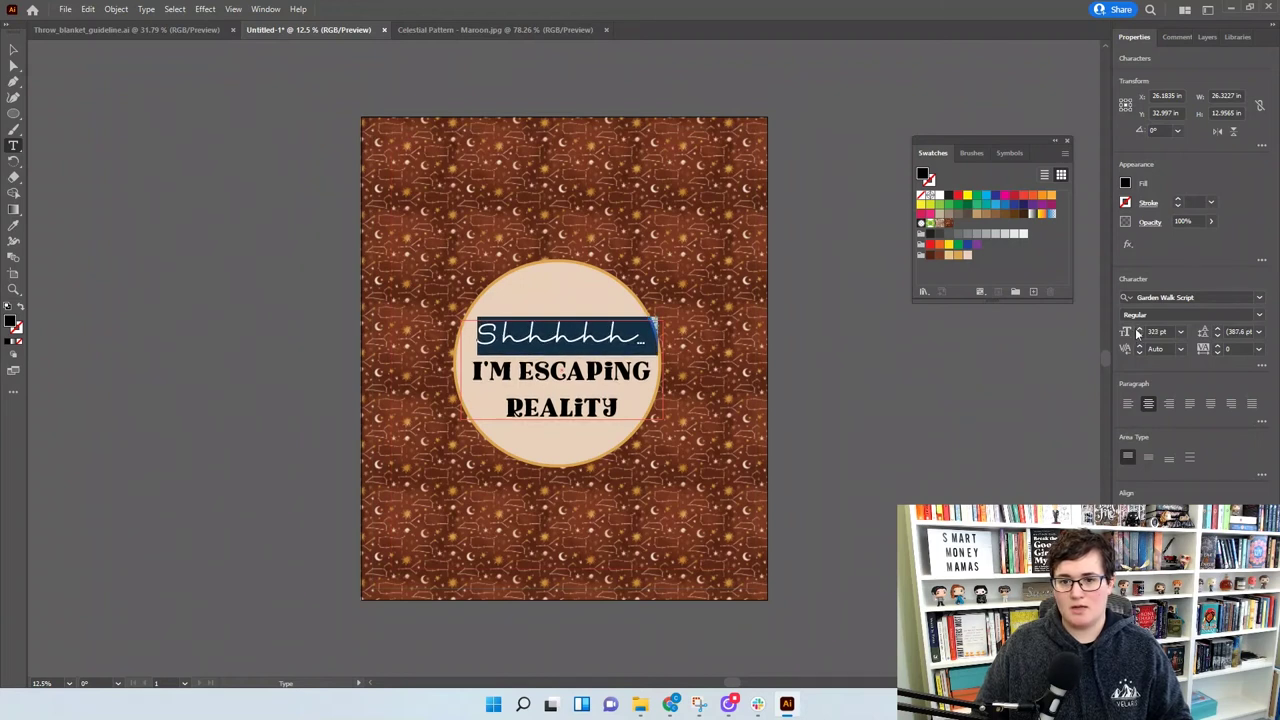
Set the font size of "reality" to 310 pt, then extend the text box to about 14.9 in high and move it up slightly
double_click(590, 408)
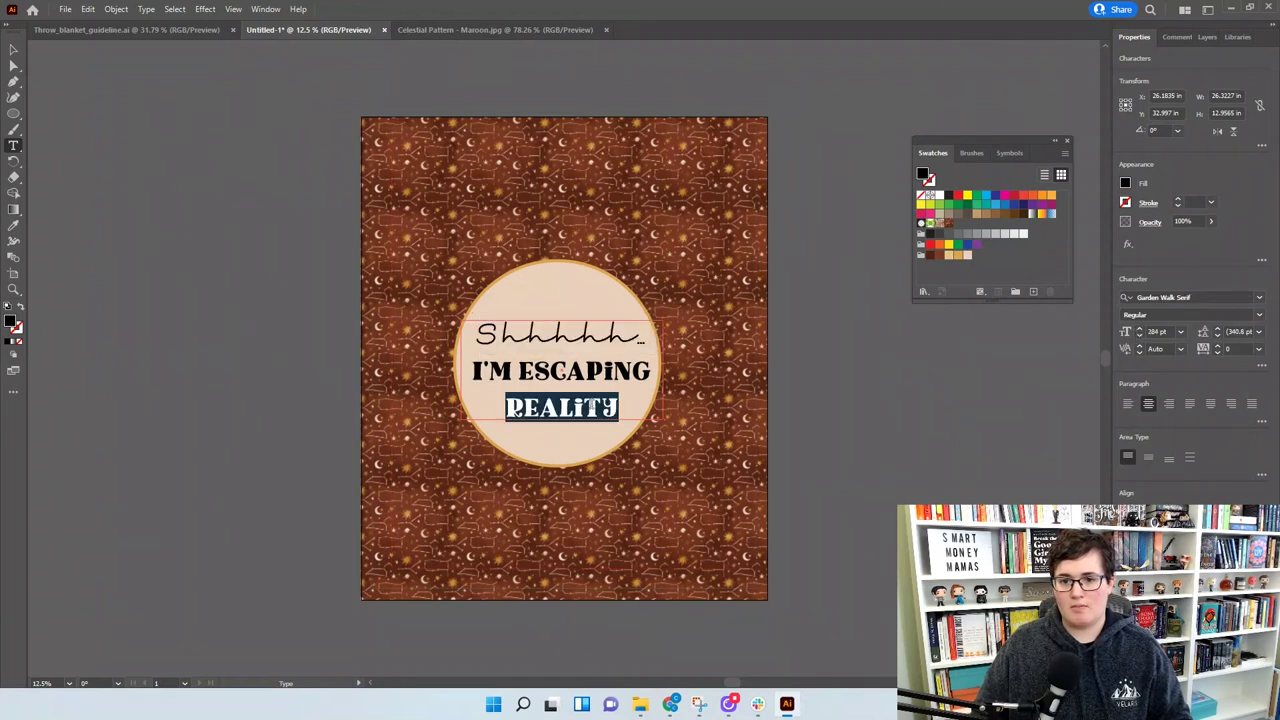
click(1154, 332)
double_click(1157, 332)
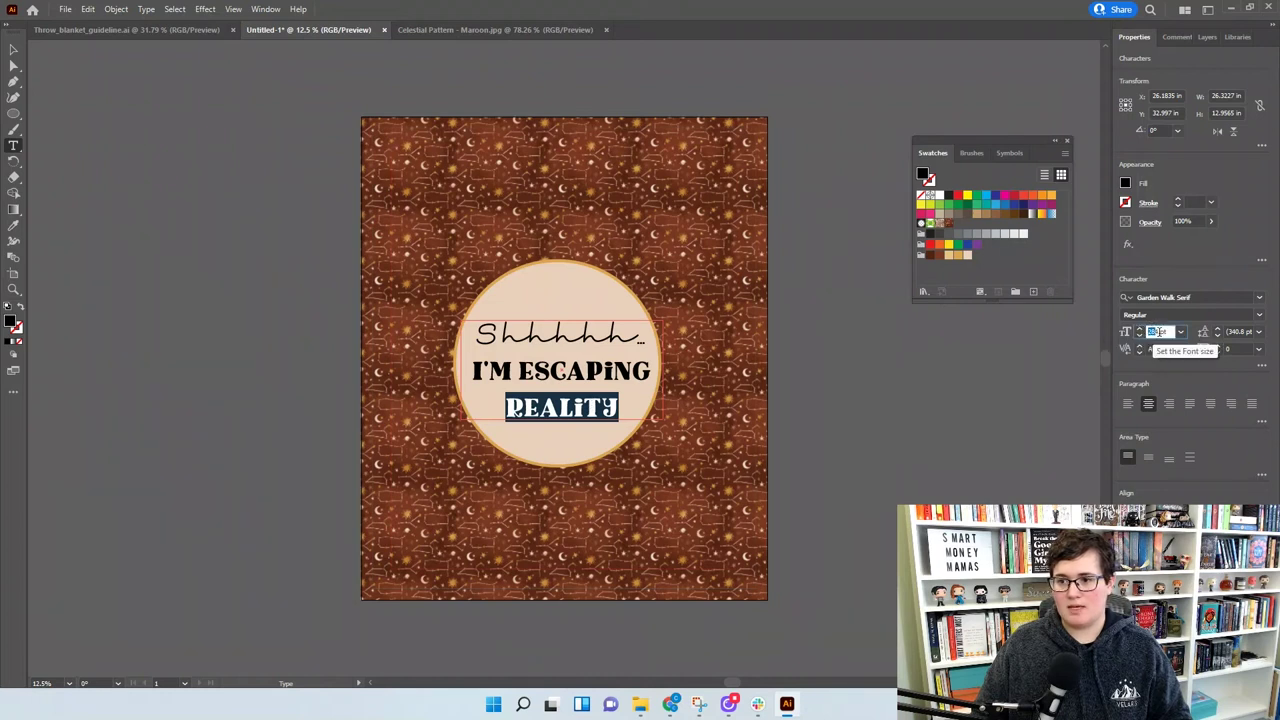
text(300)
key(Return)
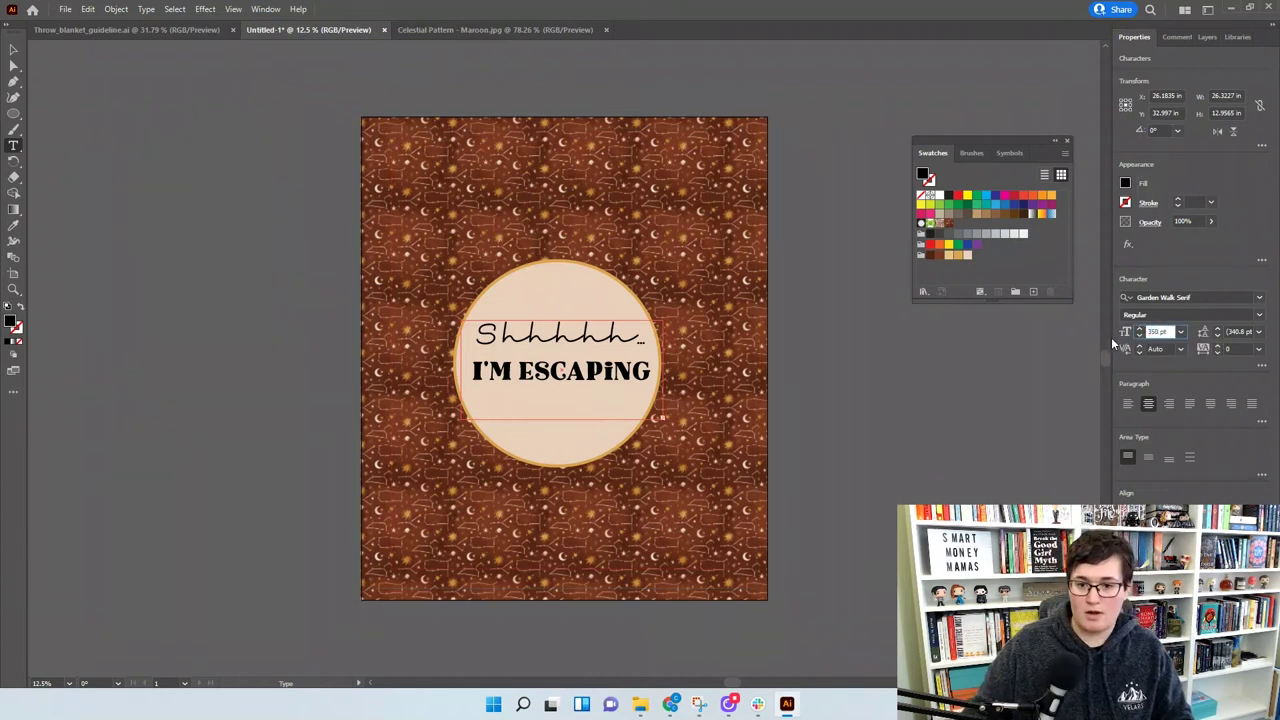
key(Escape)
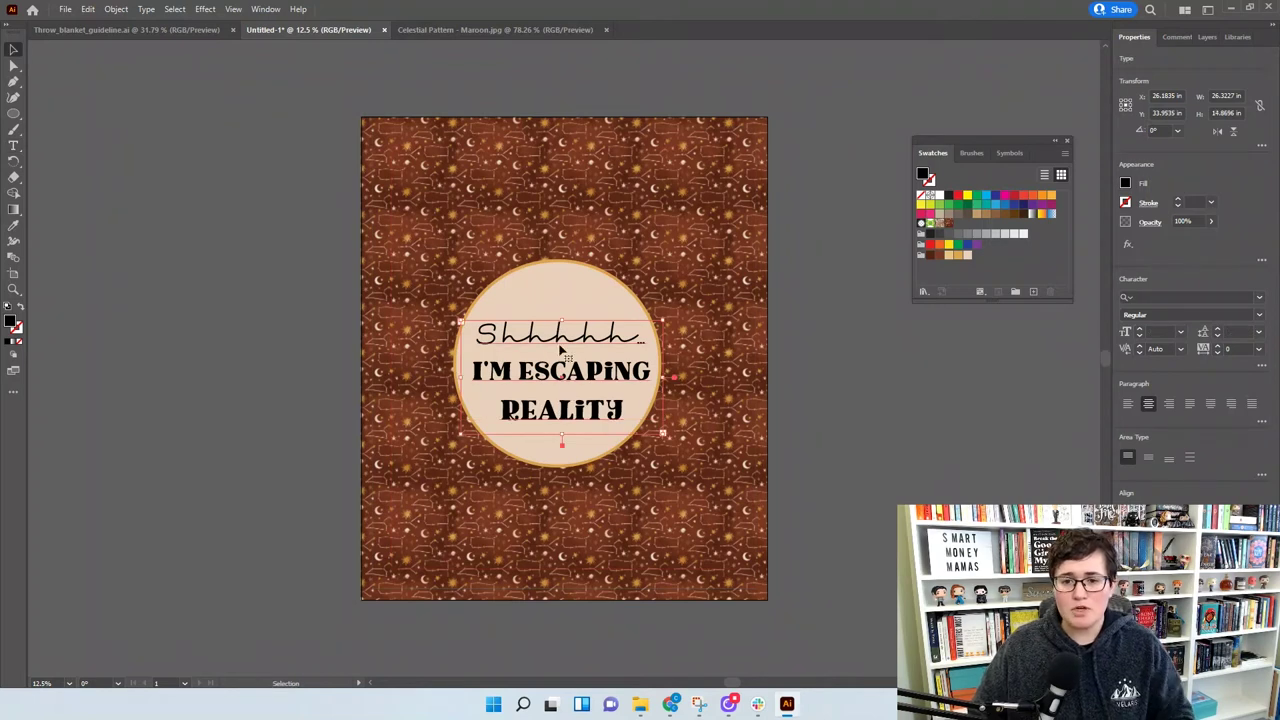
drag(538, 372, 578, 370)
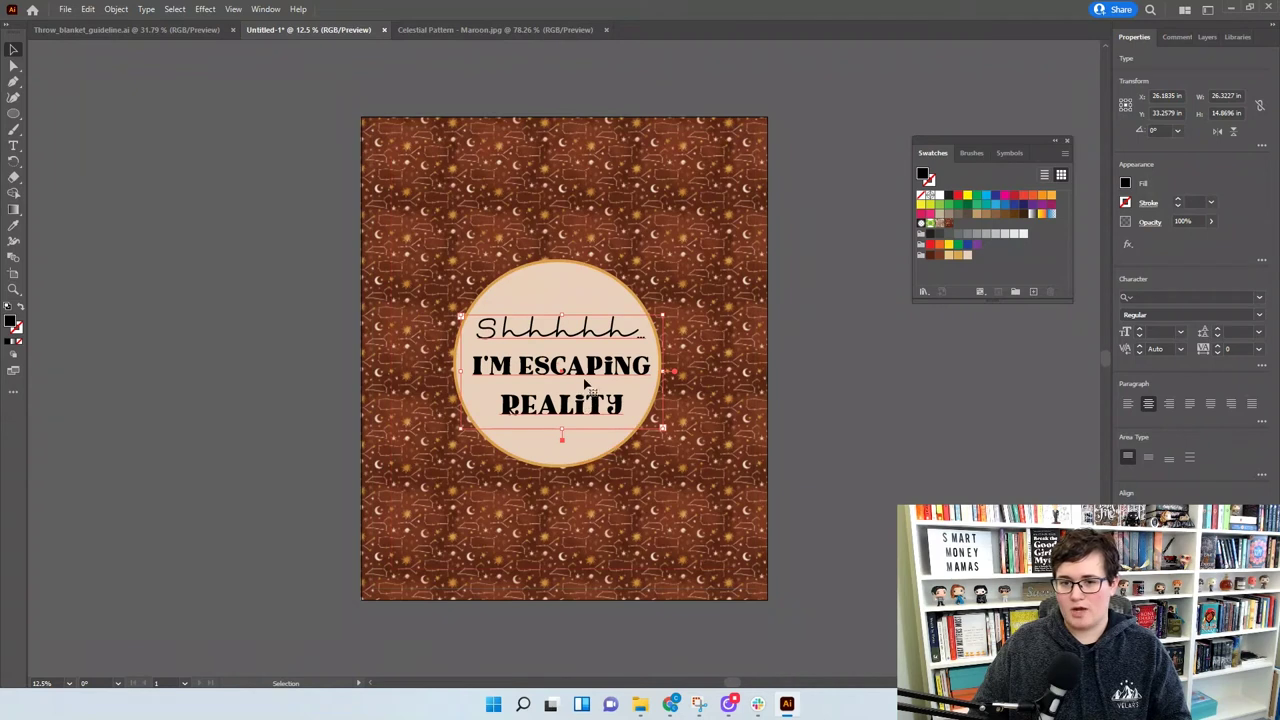
Set the leading of all three text lines to 250 pt and finish editing the text
triple_click(590, 368)
key(ctrl+a)
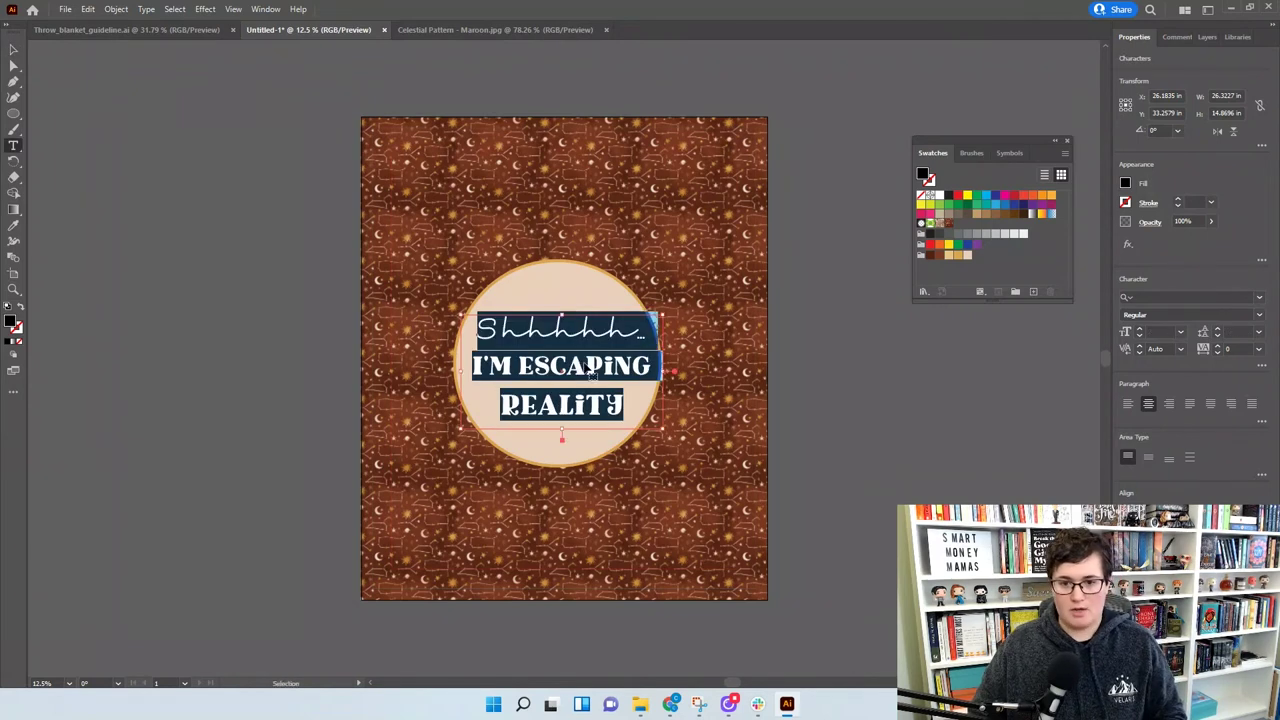
click(1217, 340)
click(1217, 340)
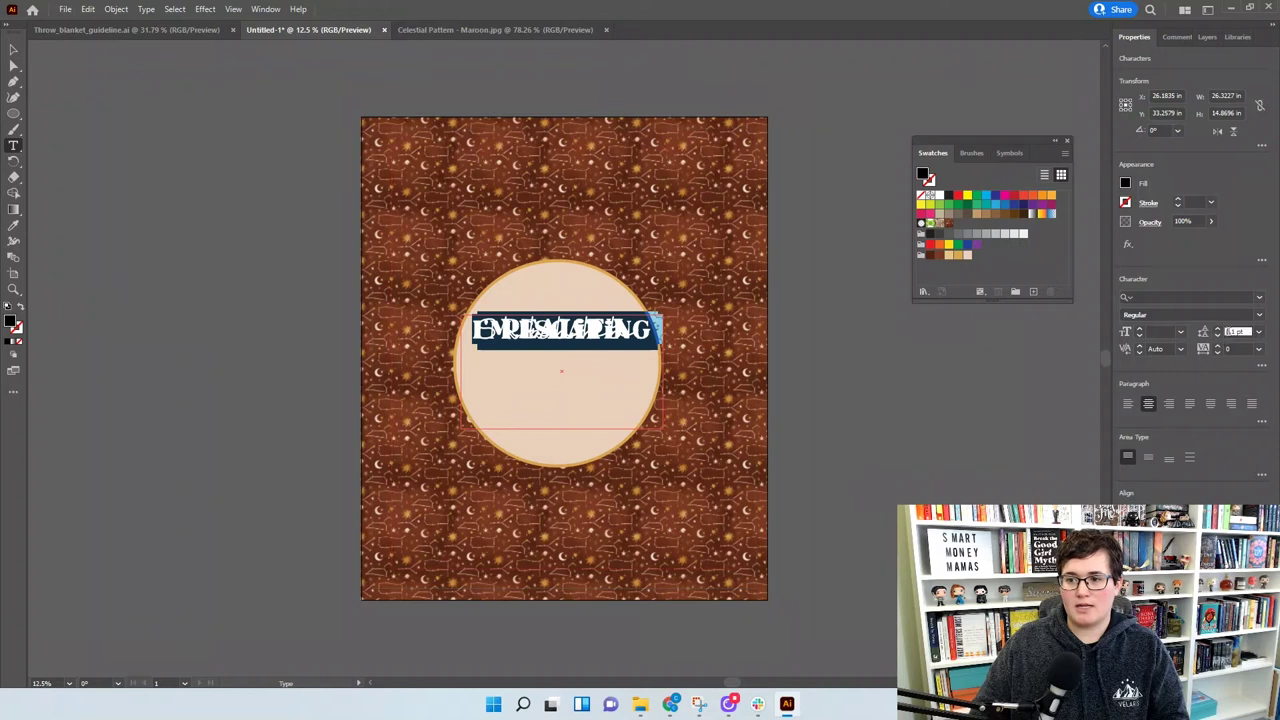
text(350)
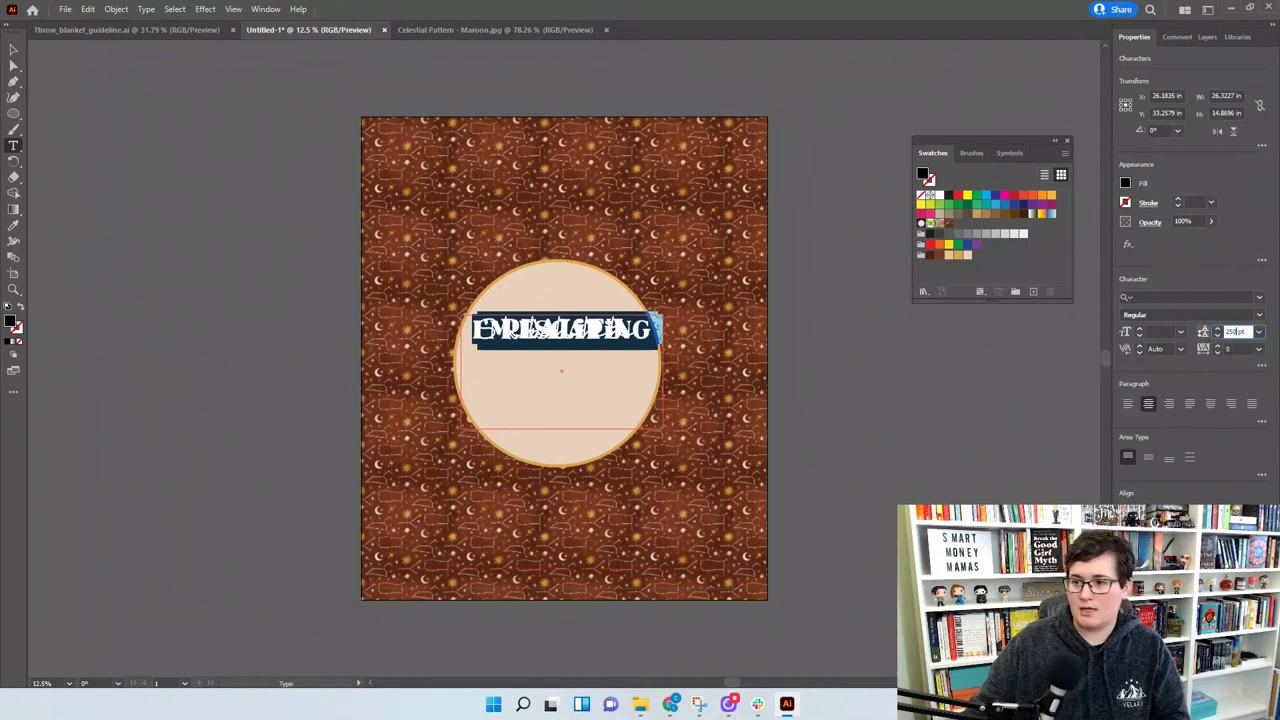
key(Return)
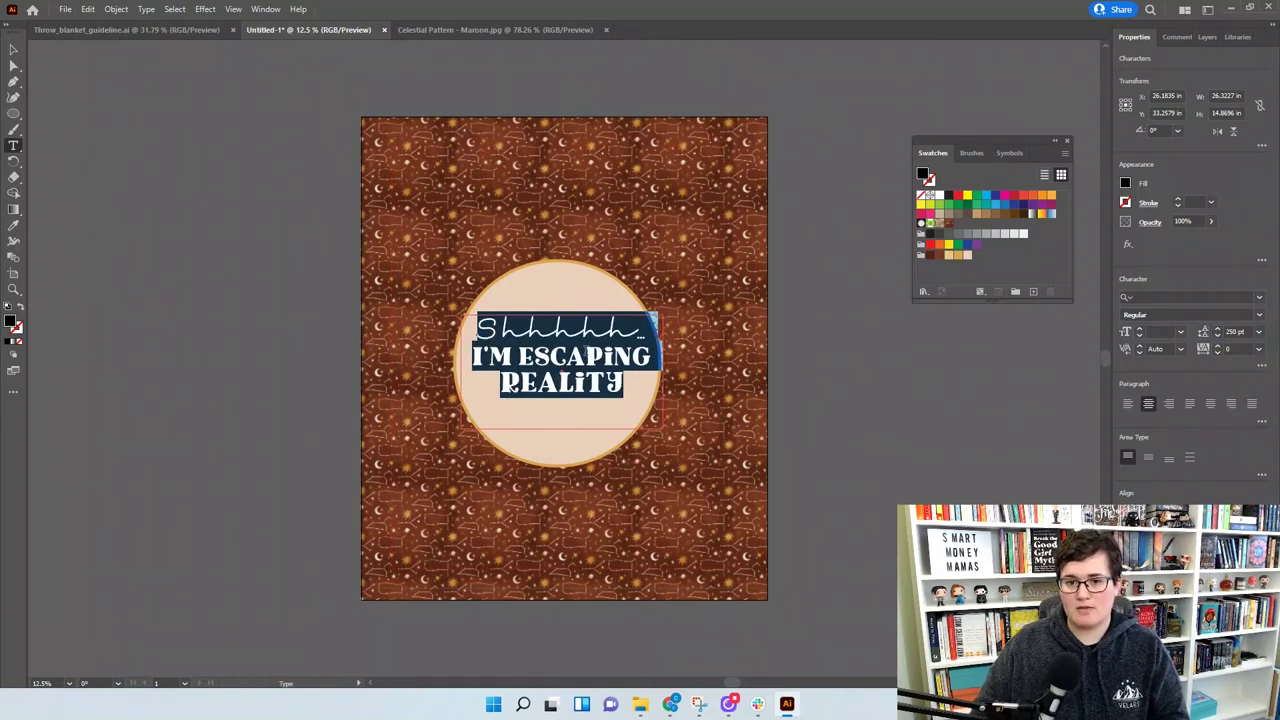
key(Escape)
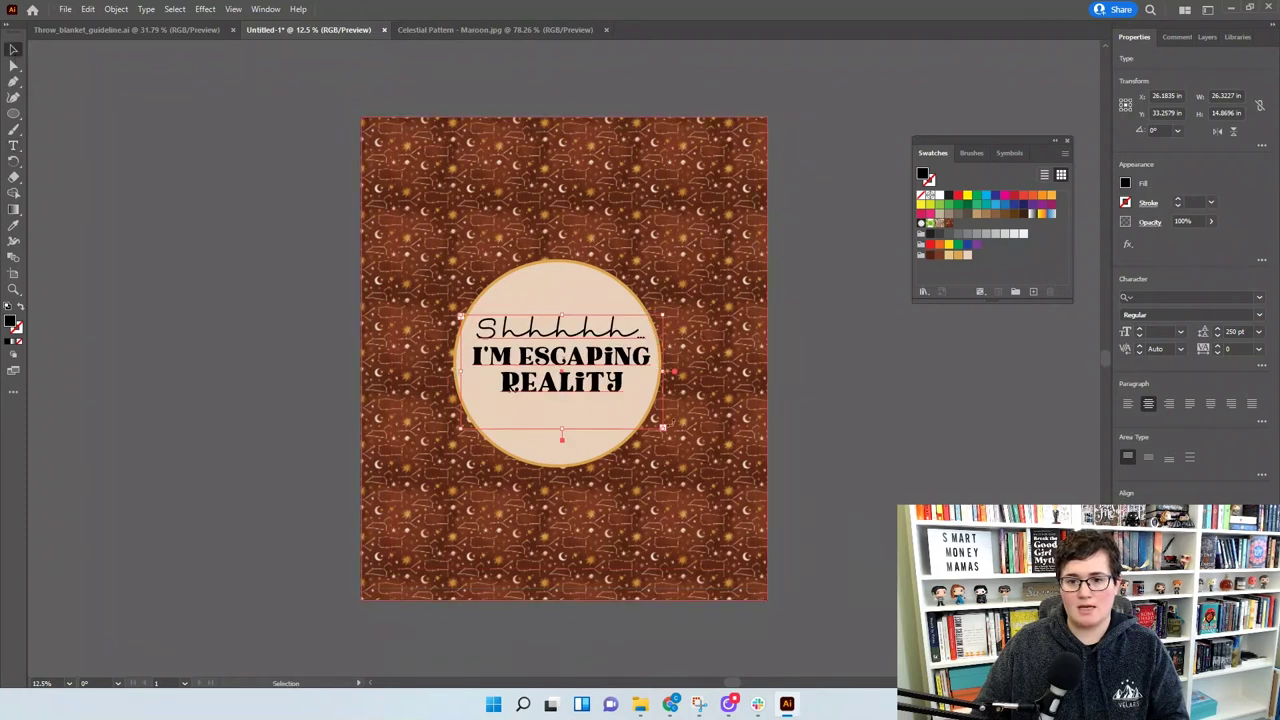
Try a 380 pt font size on the word "reality" and settle on 400 pt
double_click(603, 389)
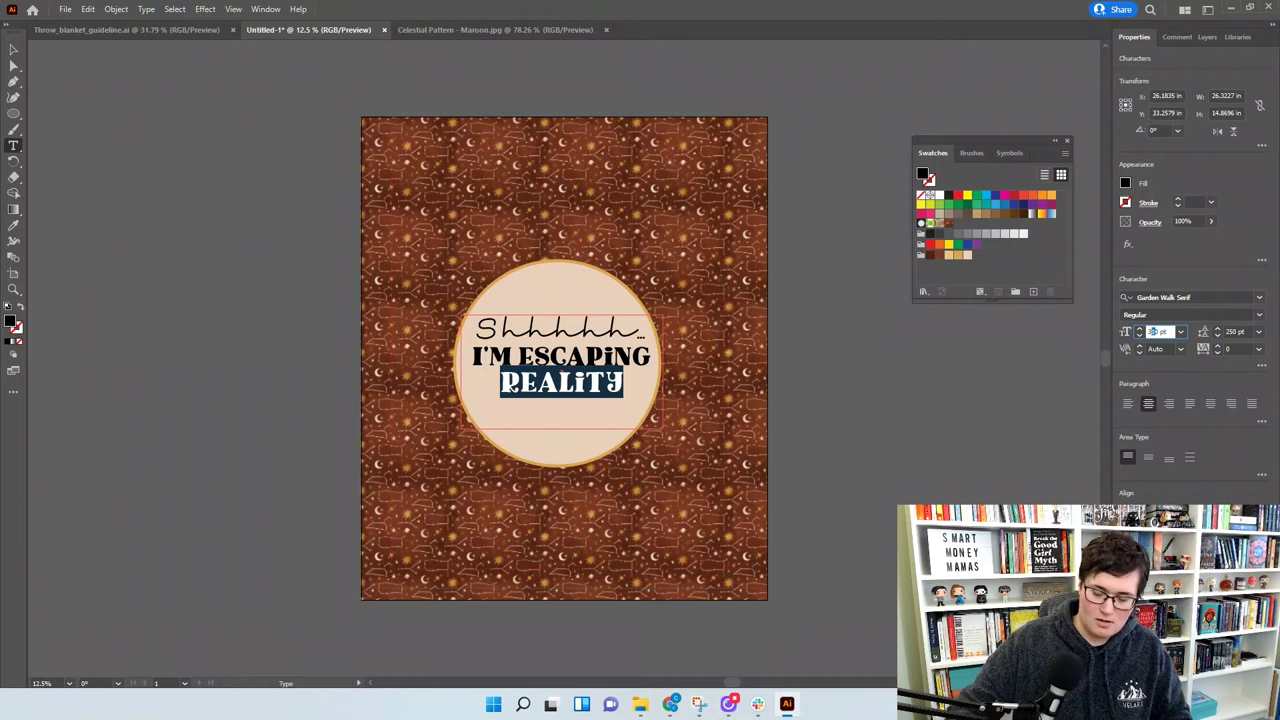
key(Return)
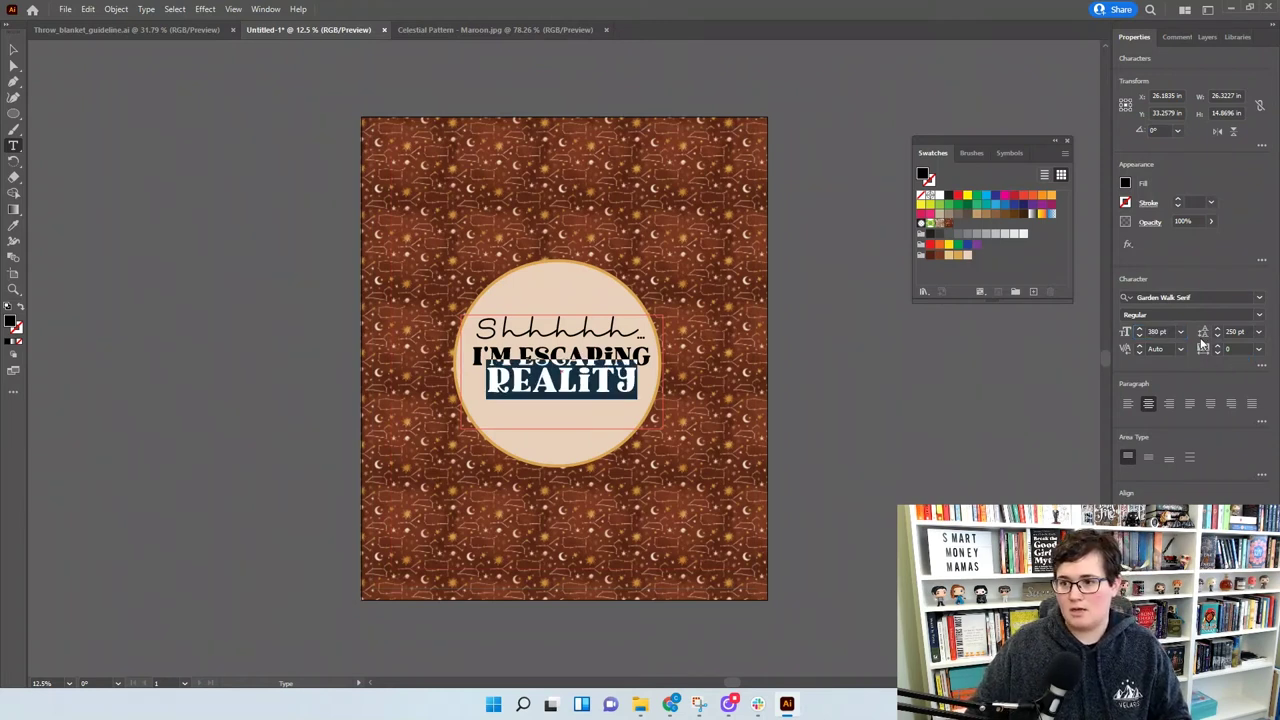
click(1152, 331)
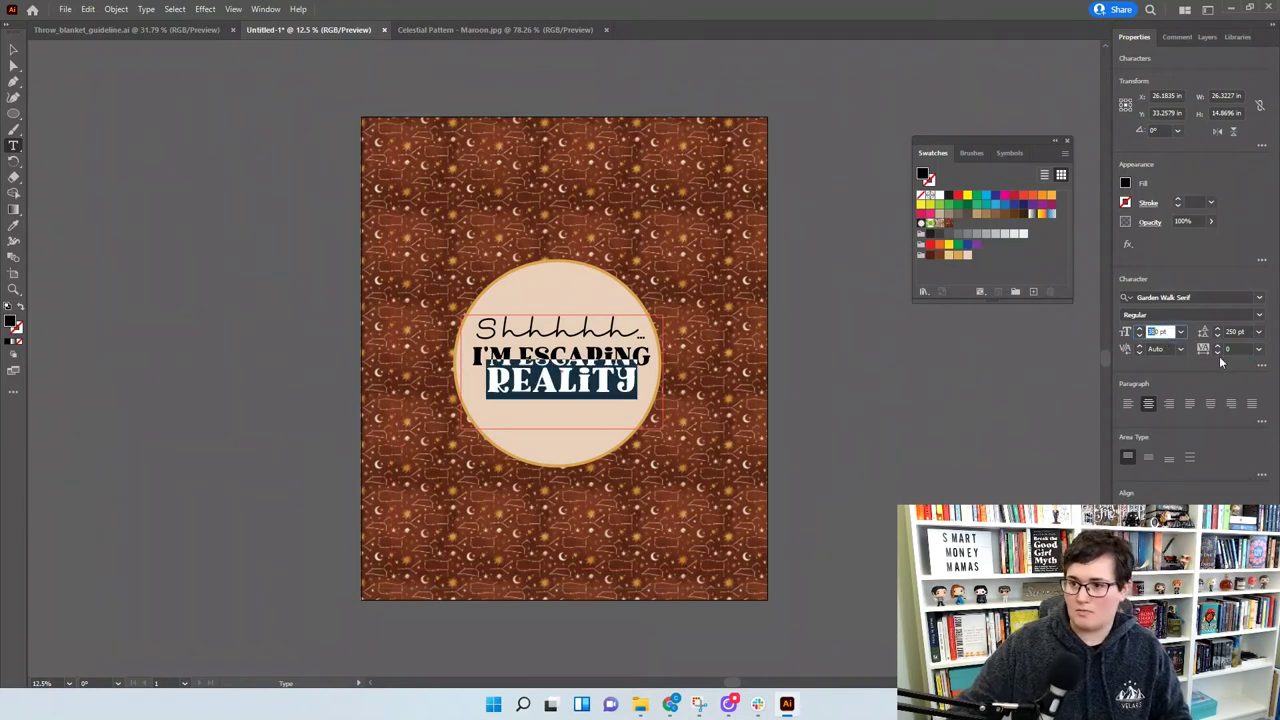
text(400)
key(Return)
Increase the leading of "reality" to 309 pt and deselect the text box
drag(1217, 332, 1217, 333)
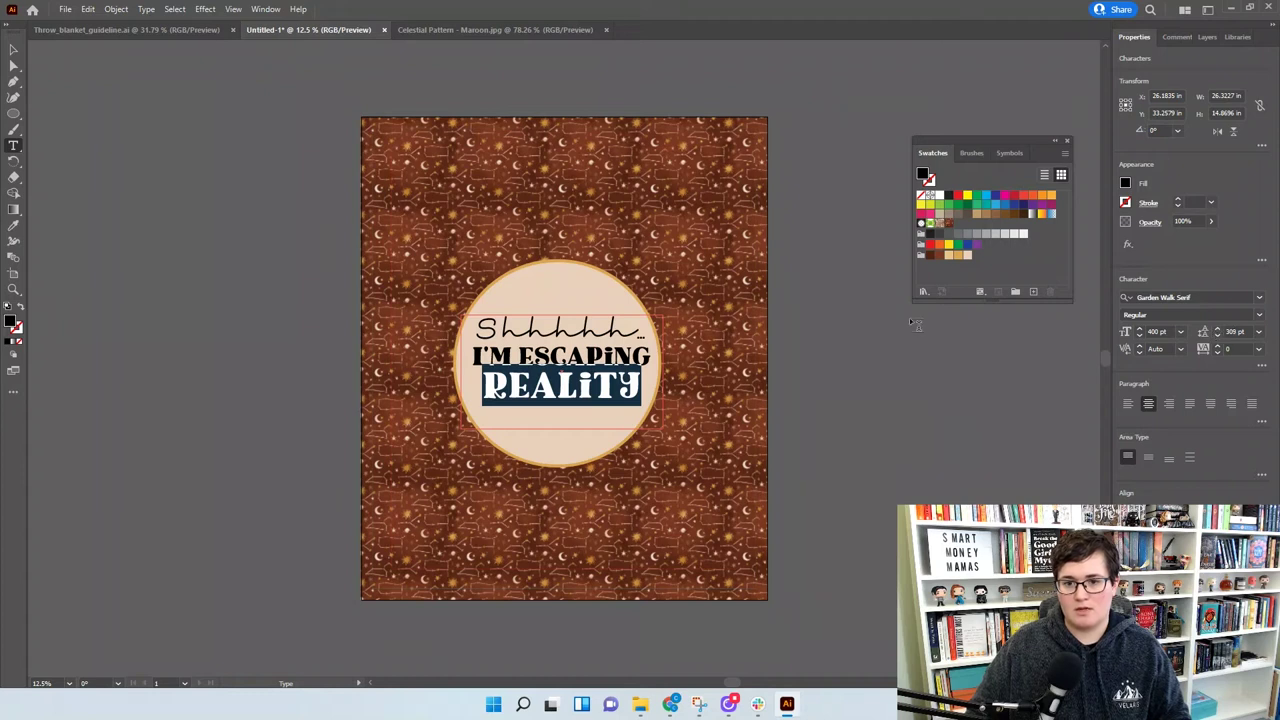
click(13, 49)
click(185, 283)
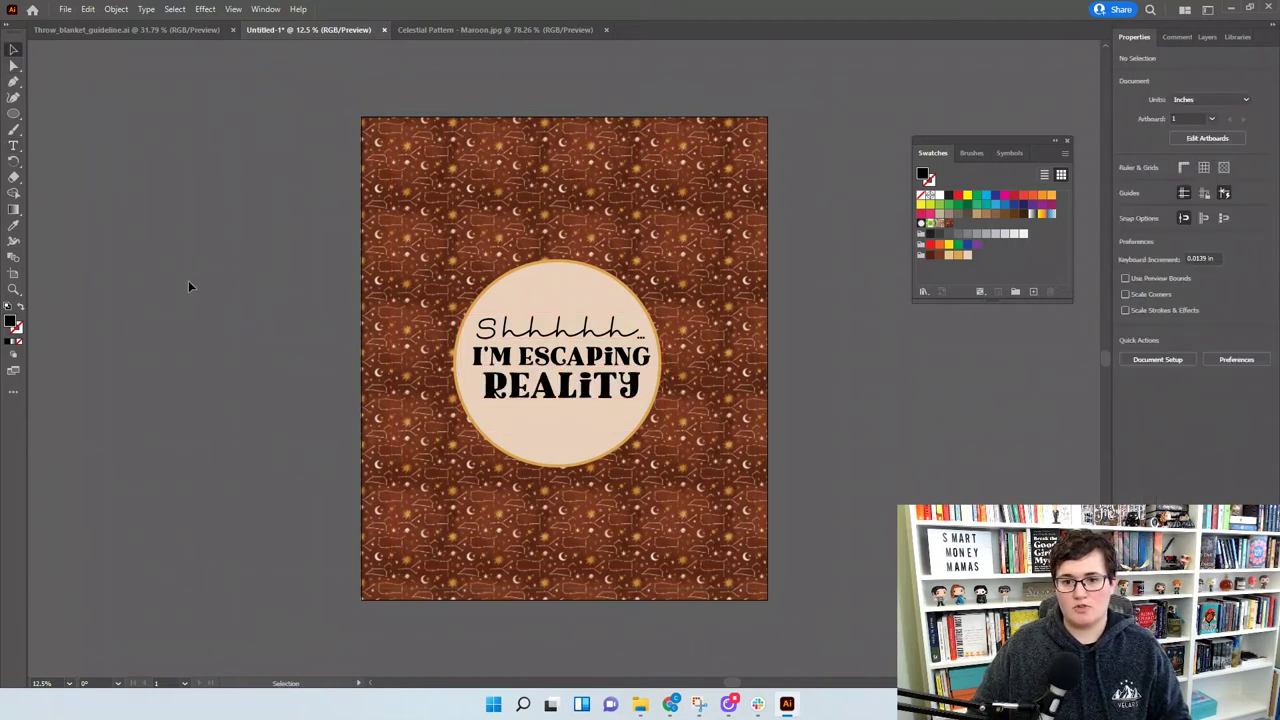
Recolor the whole text block with the dark brown swatch from the custom color group
click(563, 375)
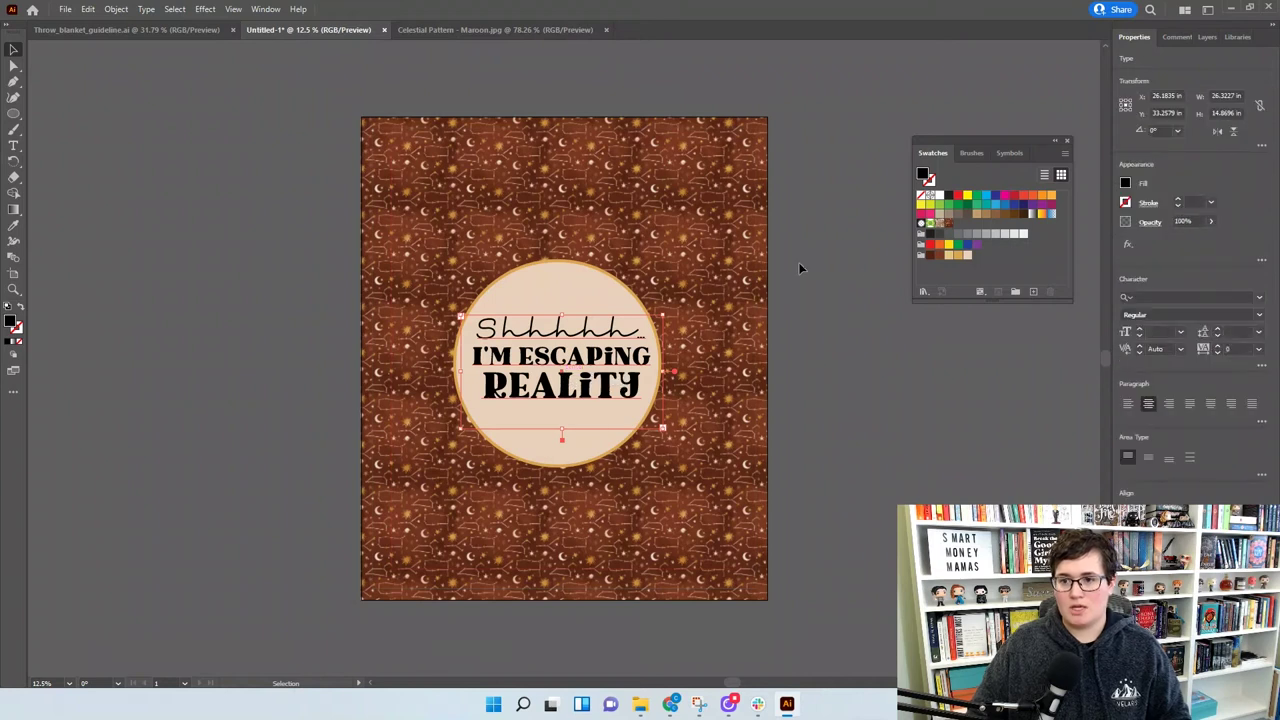
click(929, 257)
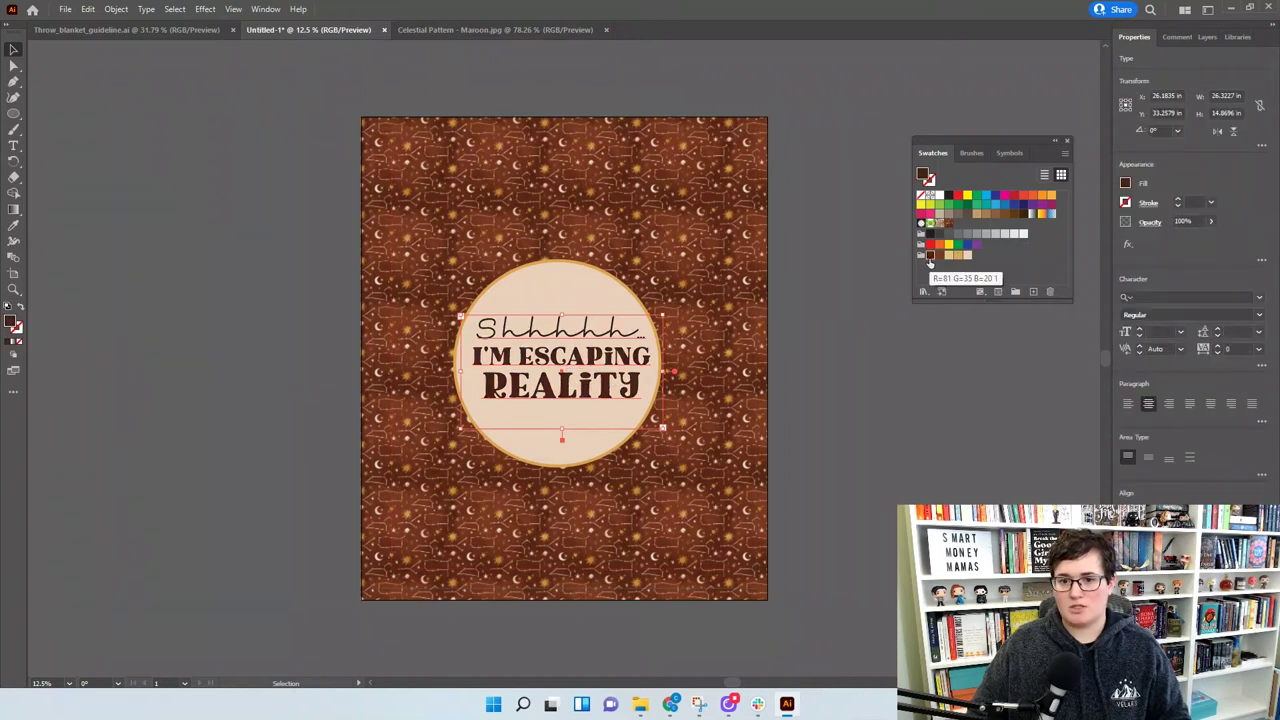
Reshape the circle into an oval about 28.96 × 21.91 in, centered on the artboard, and move the text down slightly inside it
click(563, 292)
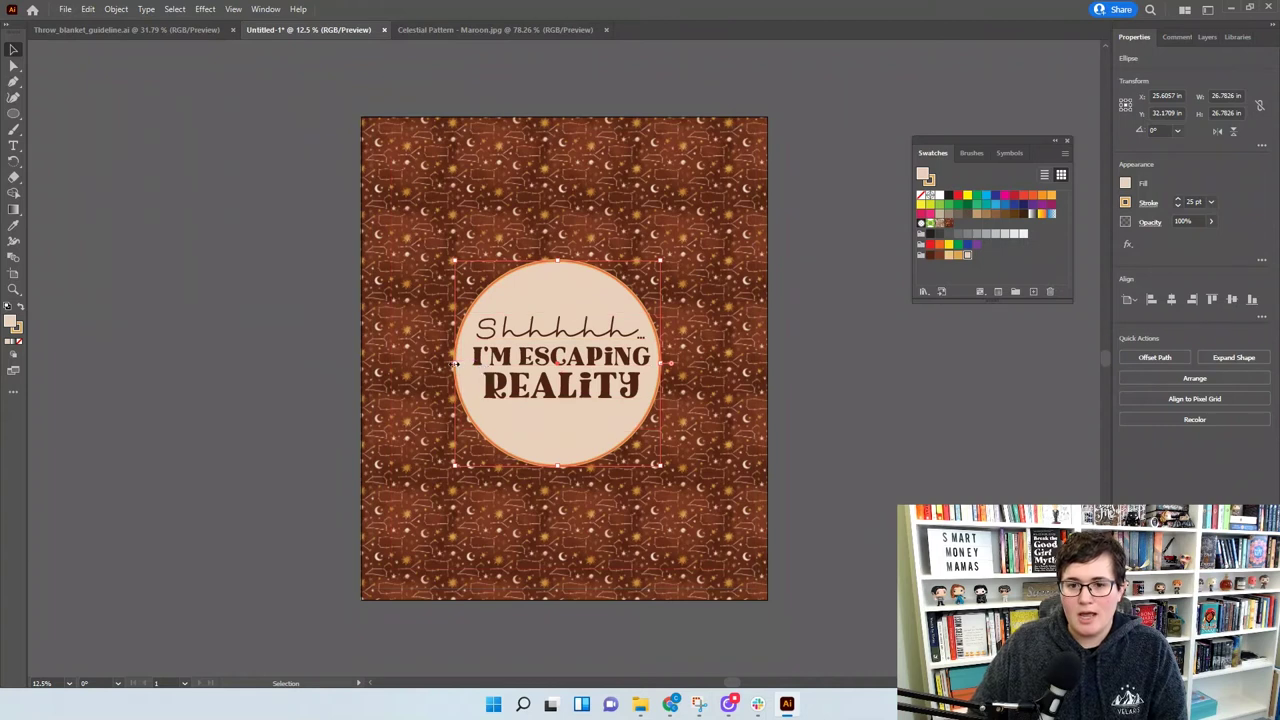
drag(455, 363, 437, 364)
drag(551, 466, 555, 428)
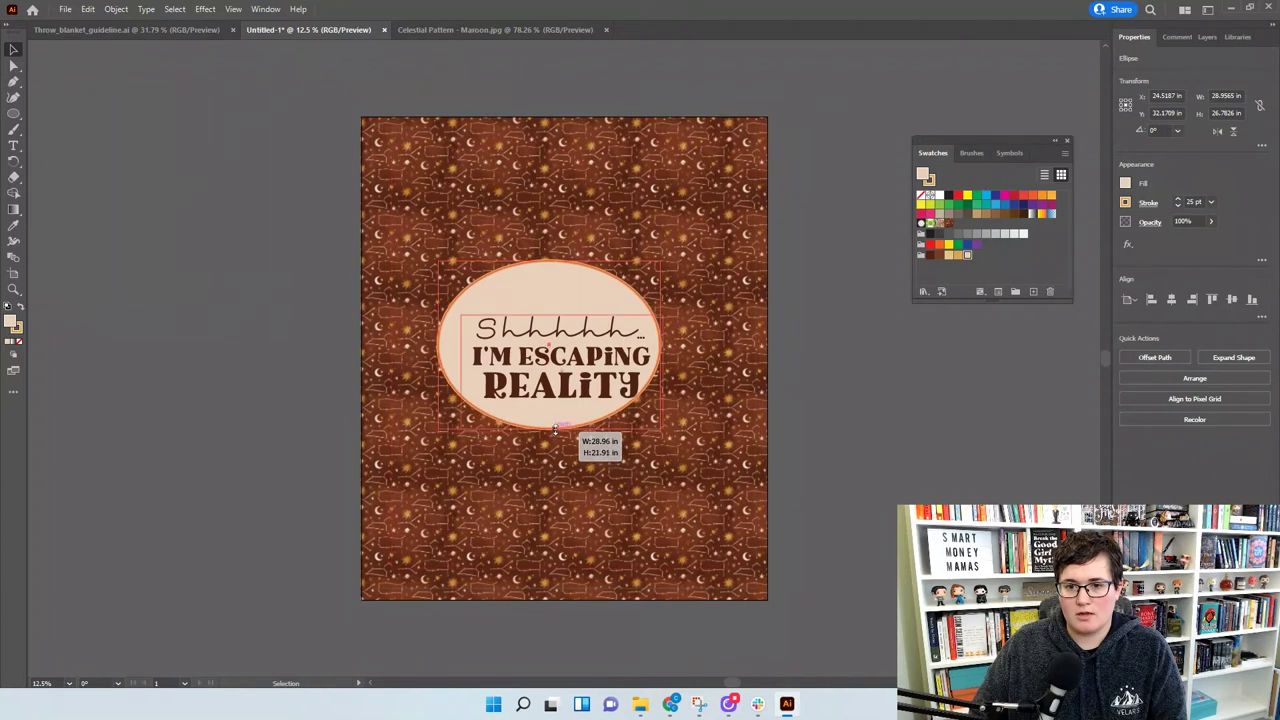
click(1171, 299)
click(1231, 299)
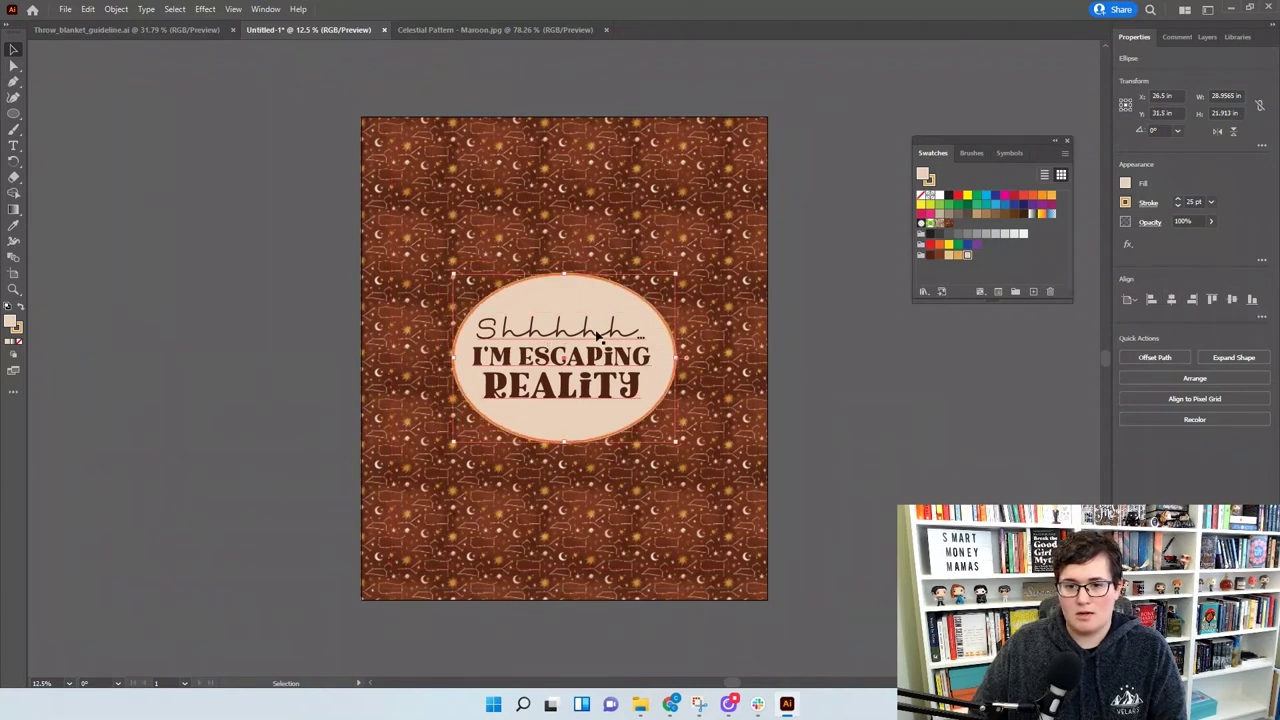
drag(566, 349, 567, 356)
click(900, 424)
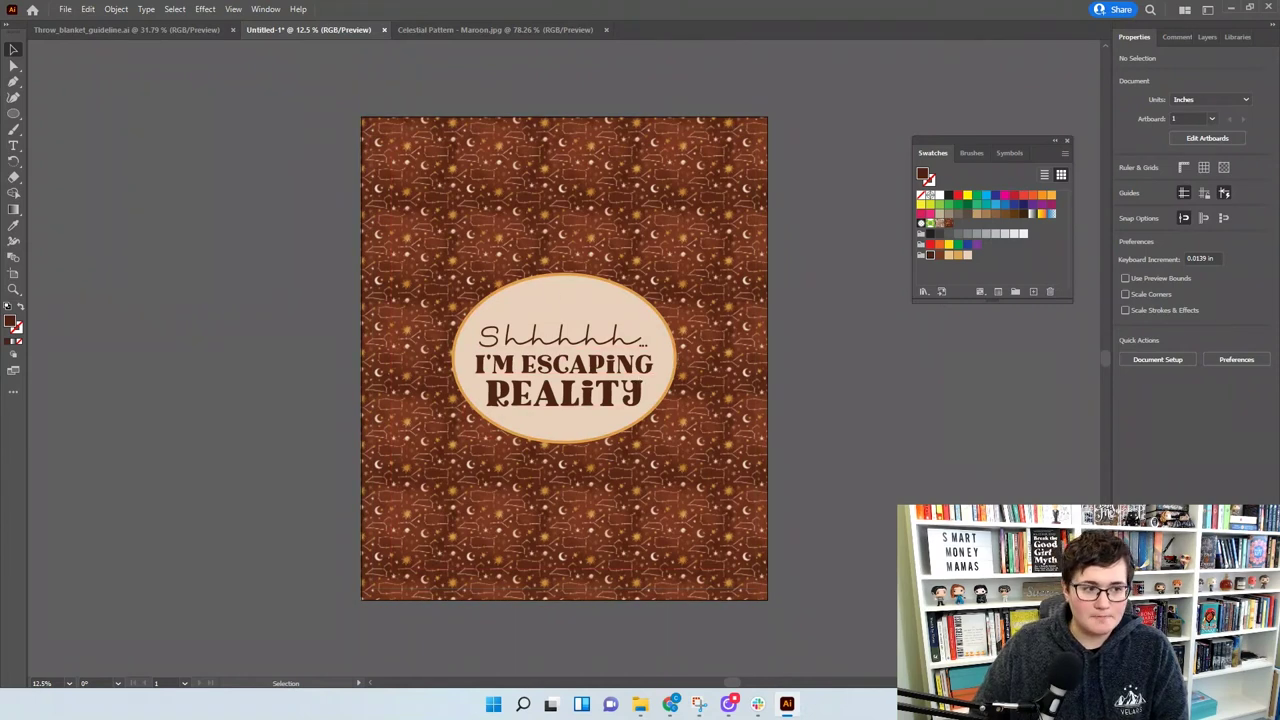
Open Floral Book Illustrations.ai, copy the symmetrical open book with flowers, and place it above the text in the blanket design's oval
key(ctrl+v)
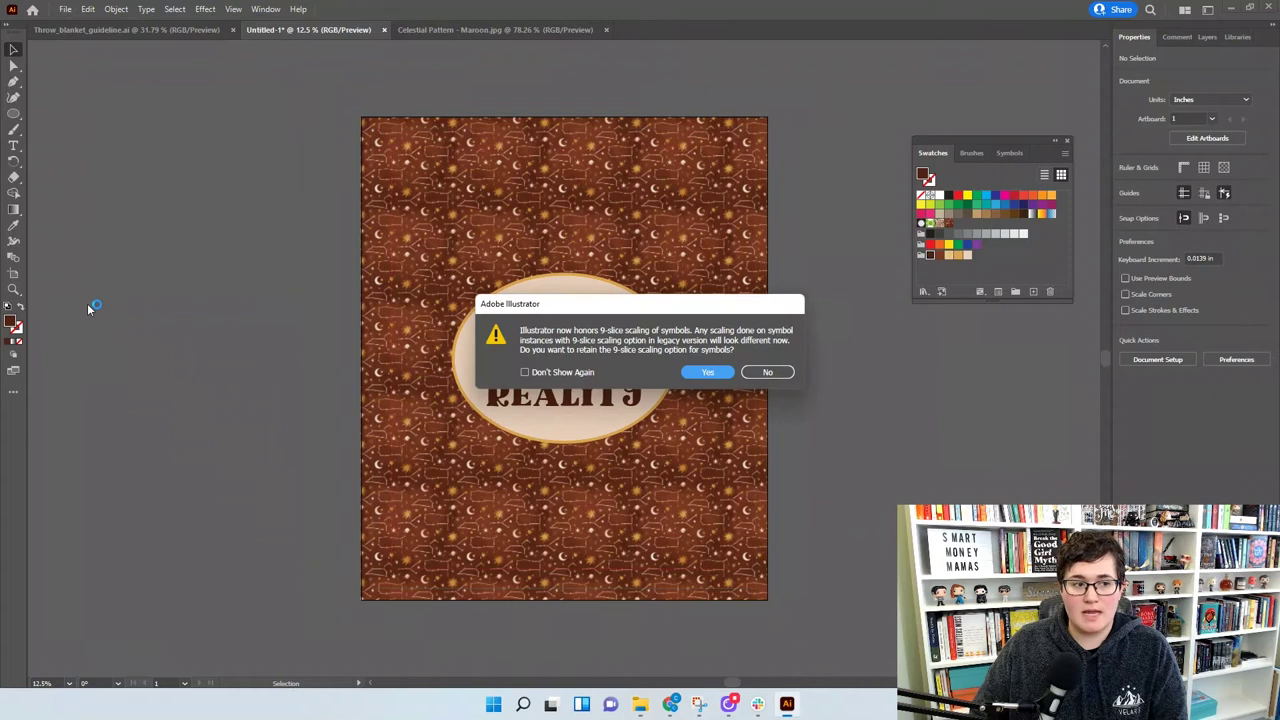
click(720, 374)
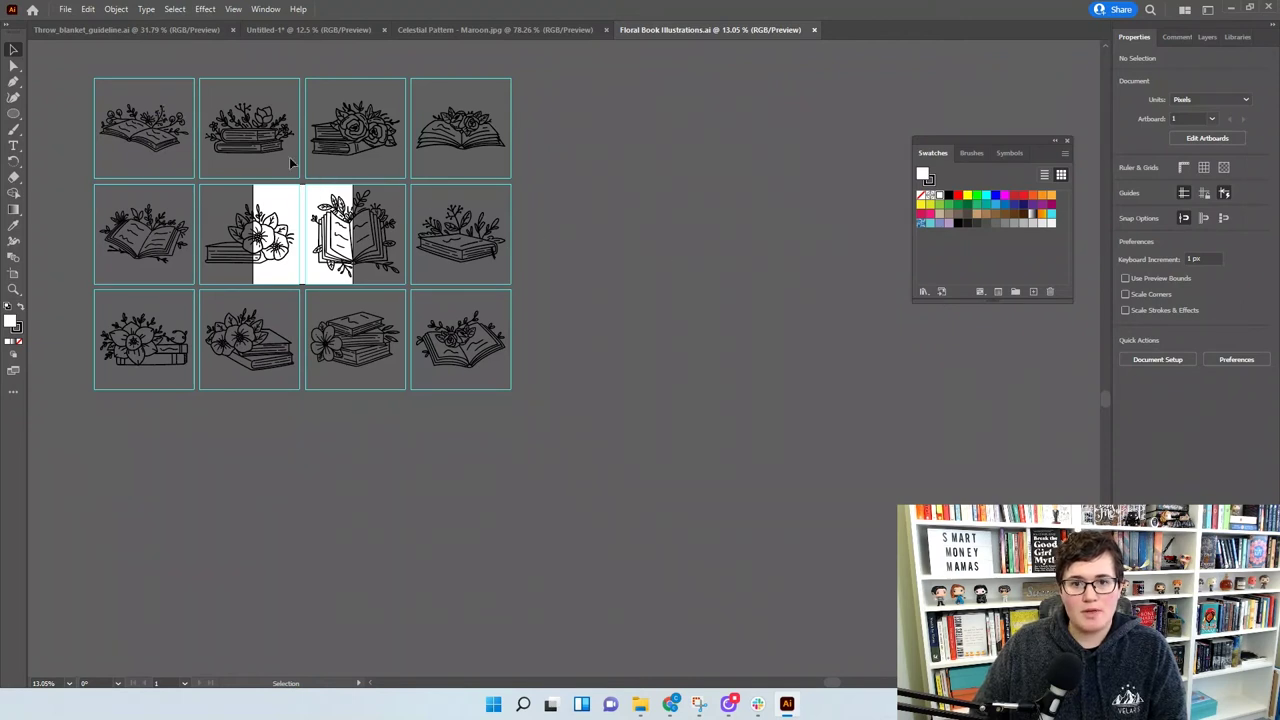
click(458, 152)
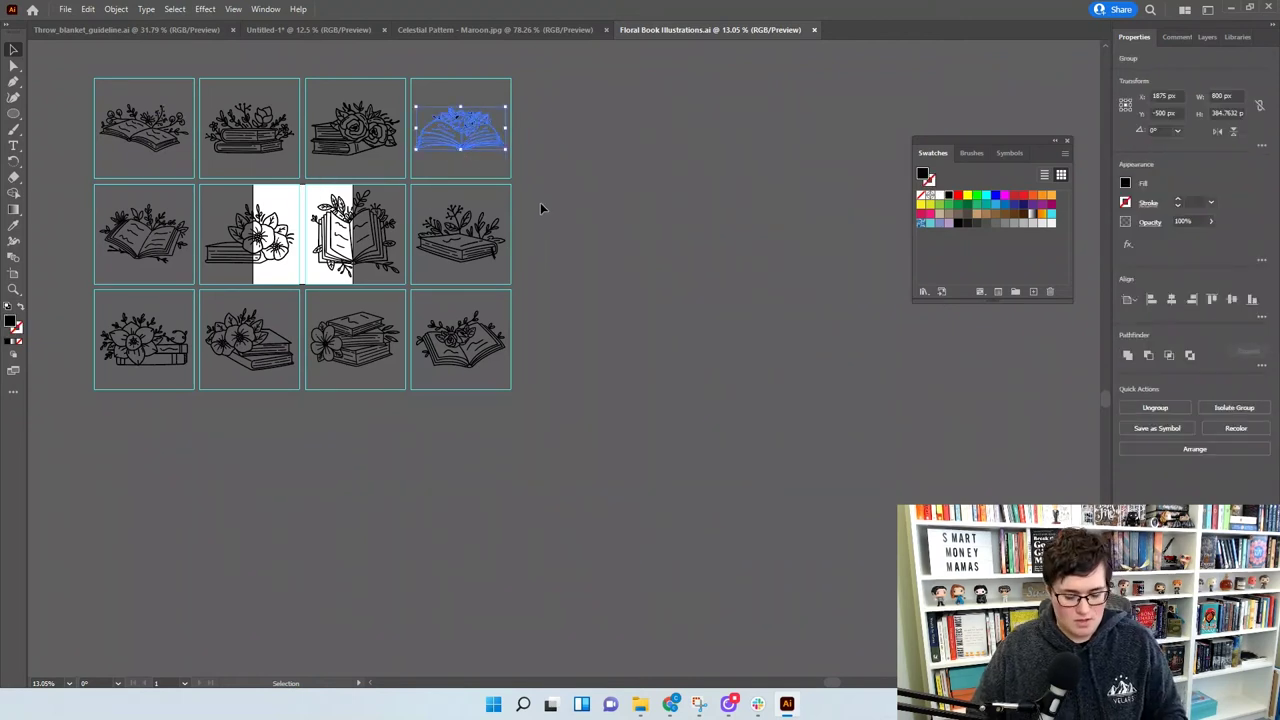
click(300, 30)
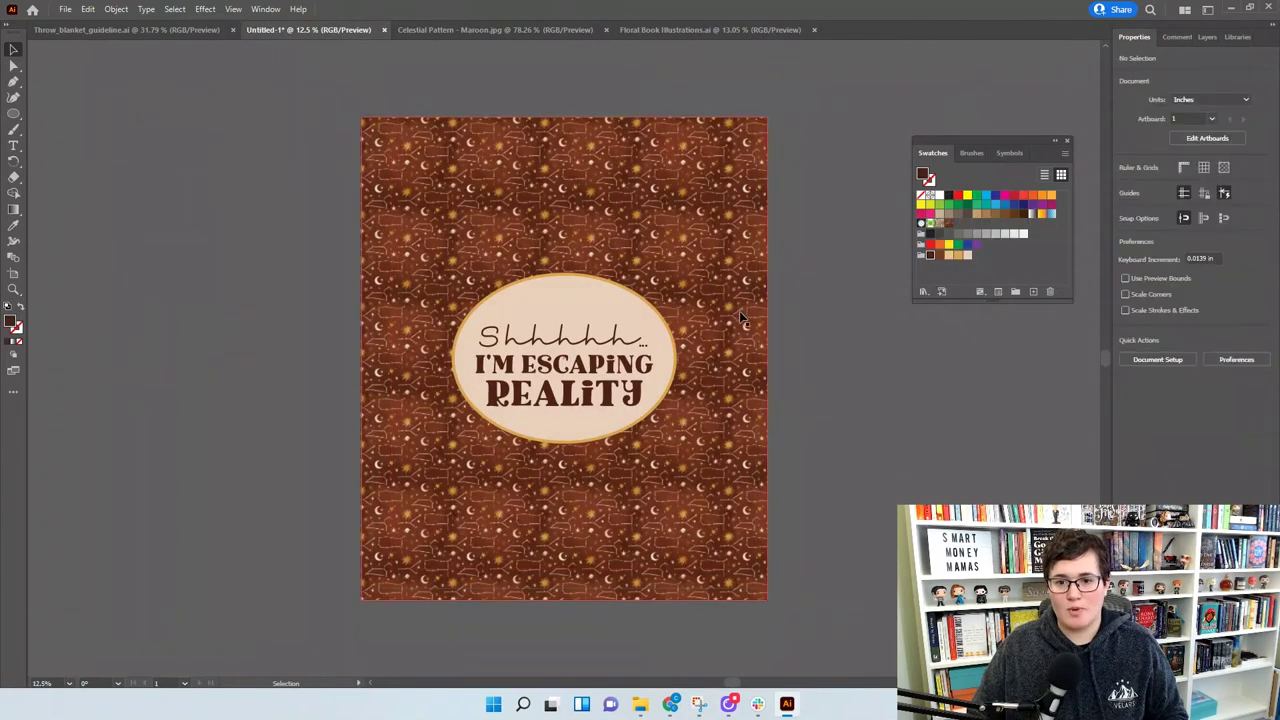
key(ctrl+v)
drag(570, 370, 569, 300)
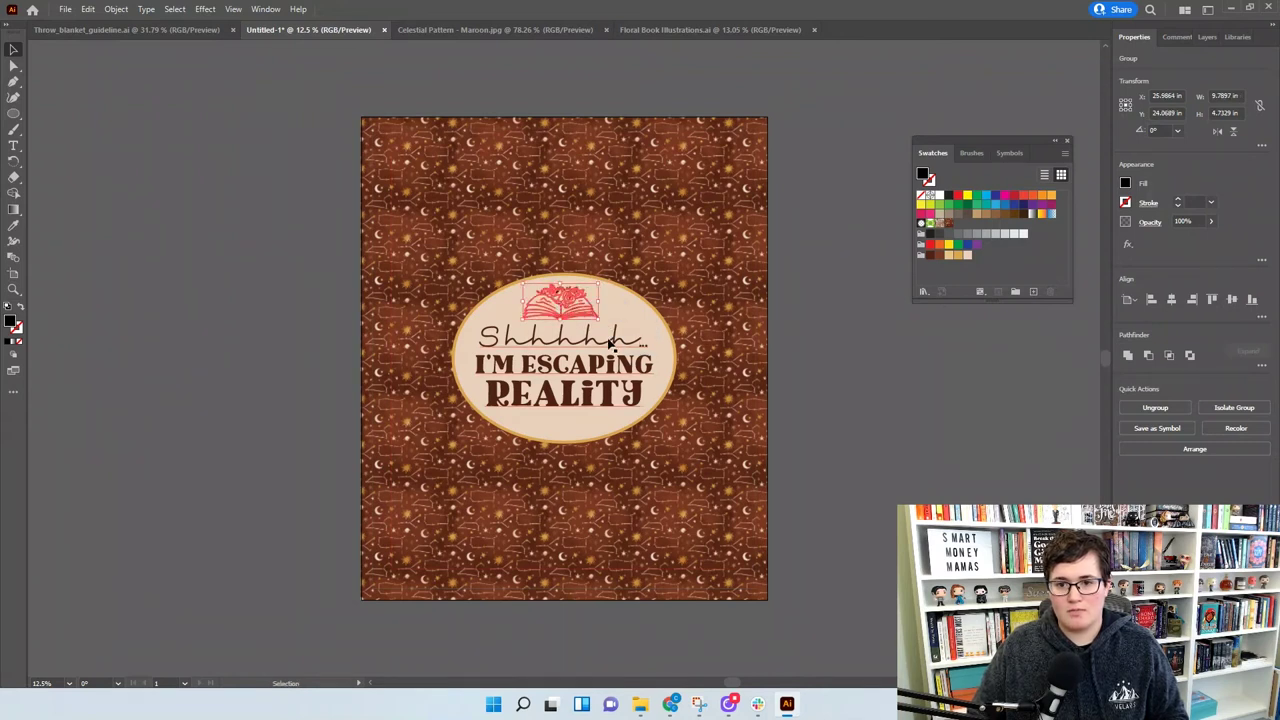
Recolor the book illustration dark brown to match the text and center it horizontally on the artboard
click(929, 256)
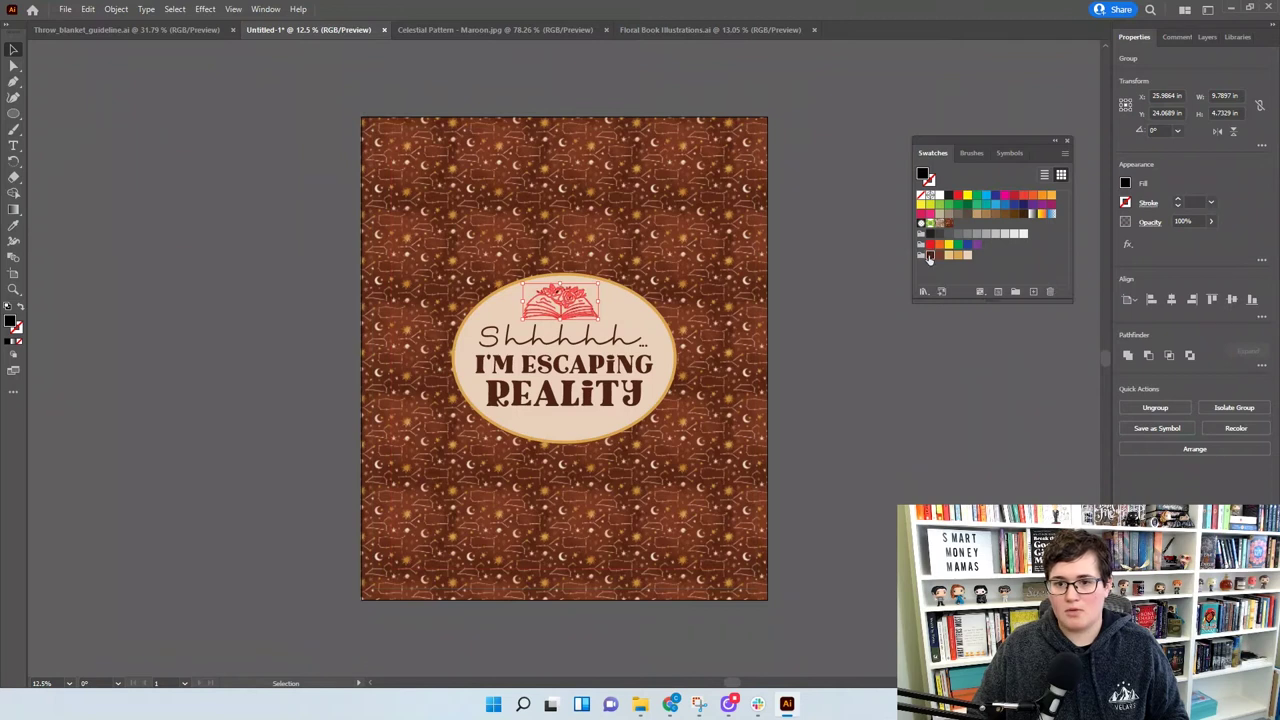
click(820, 411)
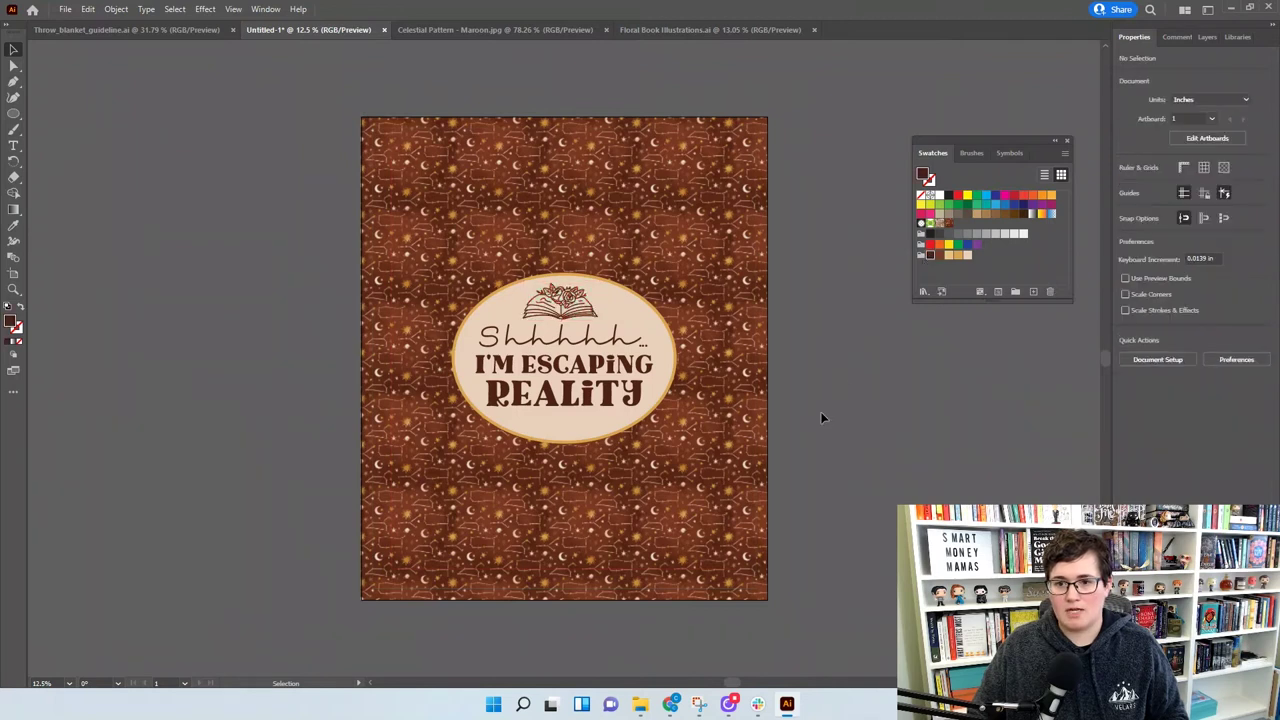
click(560, 300)
click(938, 421)
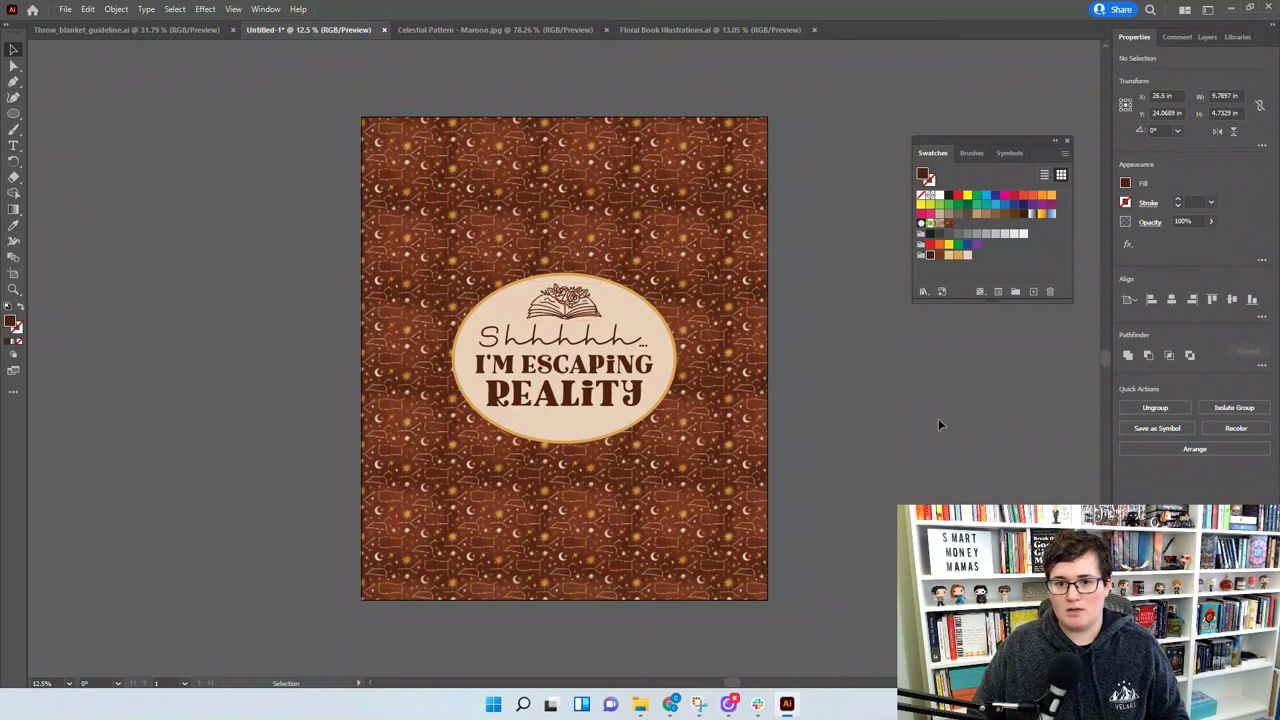
Fine-tune the vertical positions of the text and the book illustration inside the oval
click(622, 376)
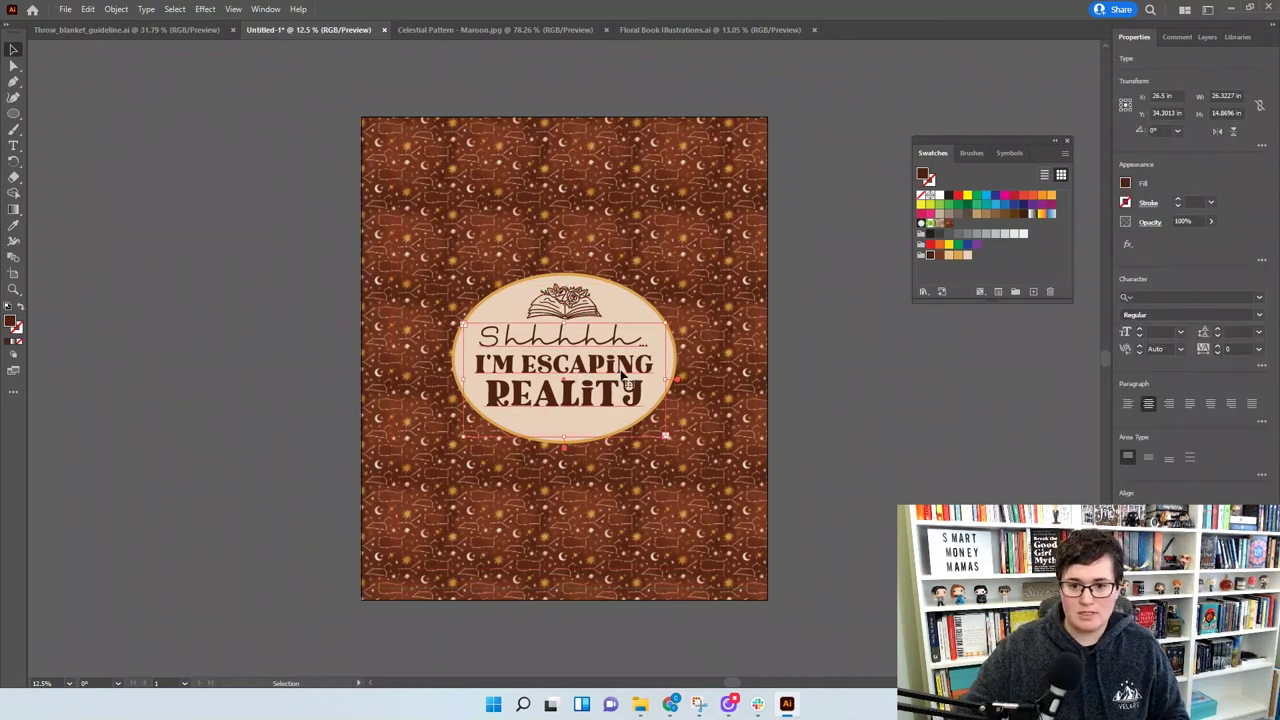
click(577, 297)
drag(577, 297, 577, 294)
Widen the oval to about 30.7 in and center it horizontally on the artboard again
click(620, 302)
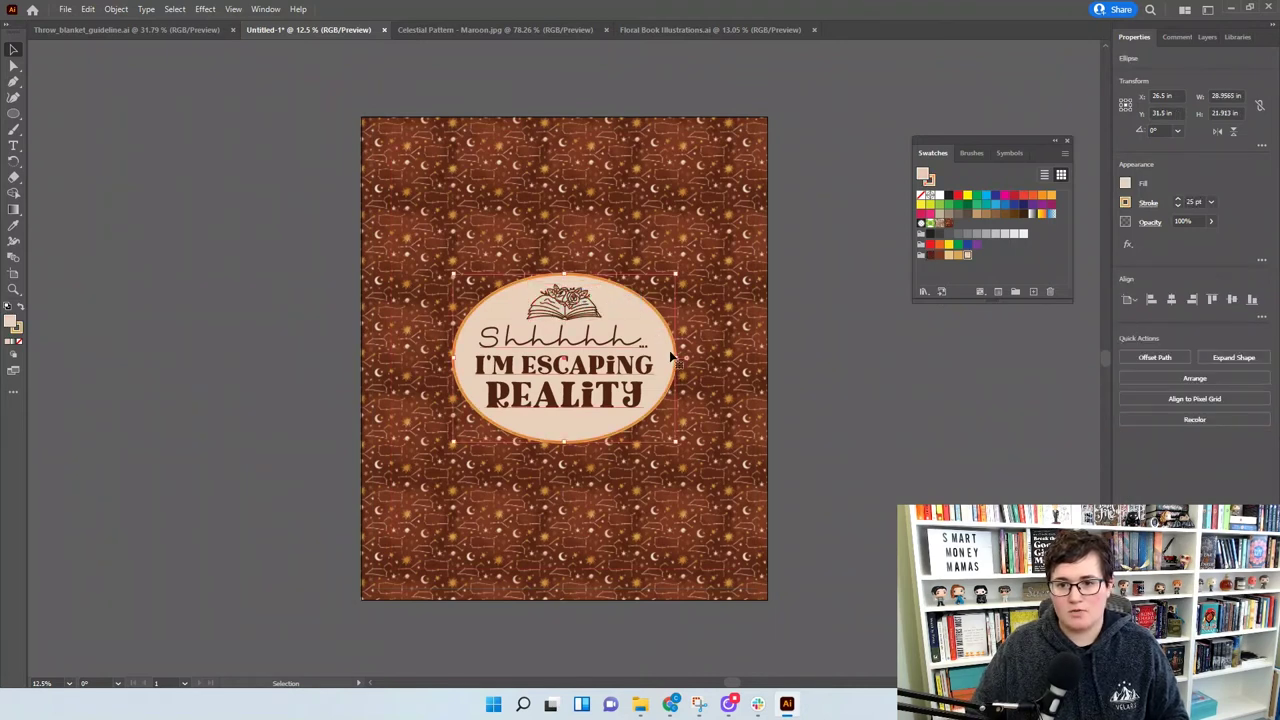
drag(681, 361, 690, 361)
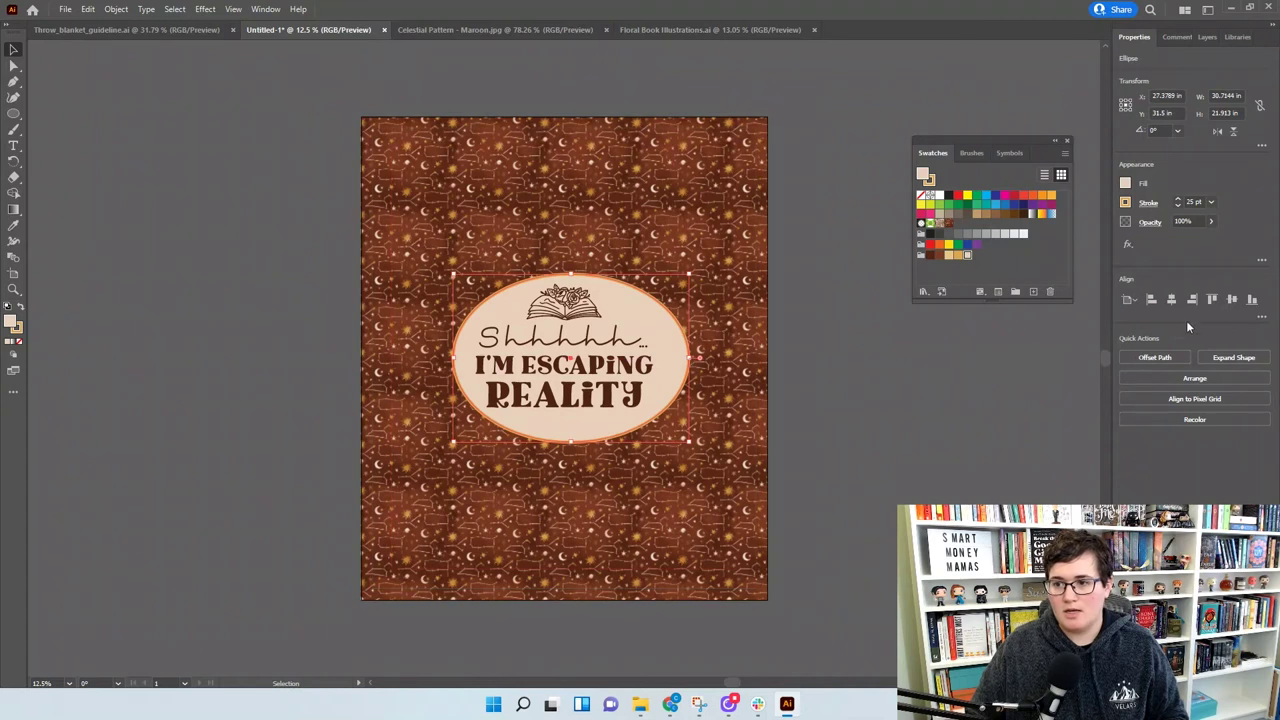
click(1167, 302)
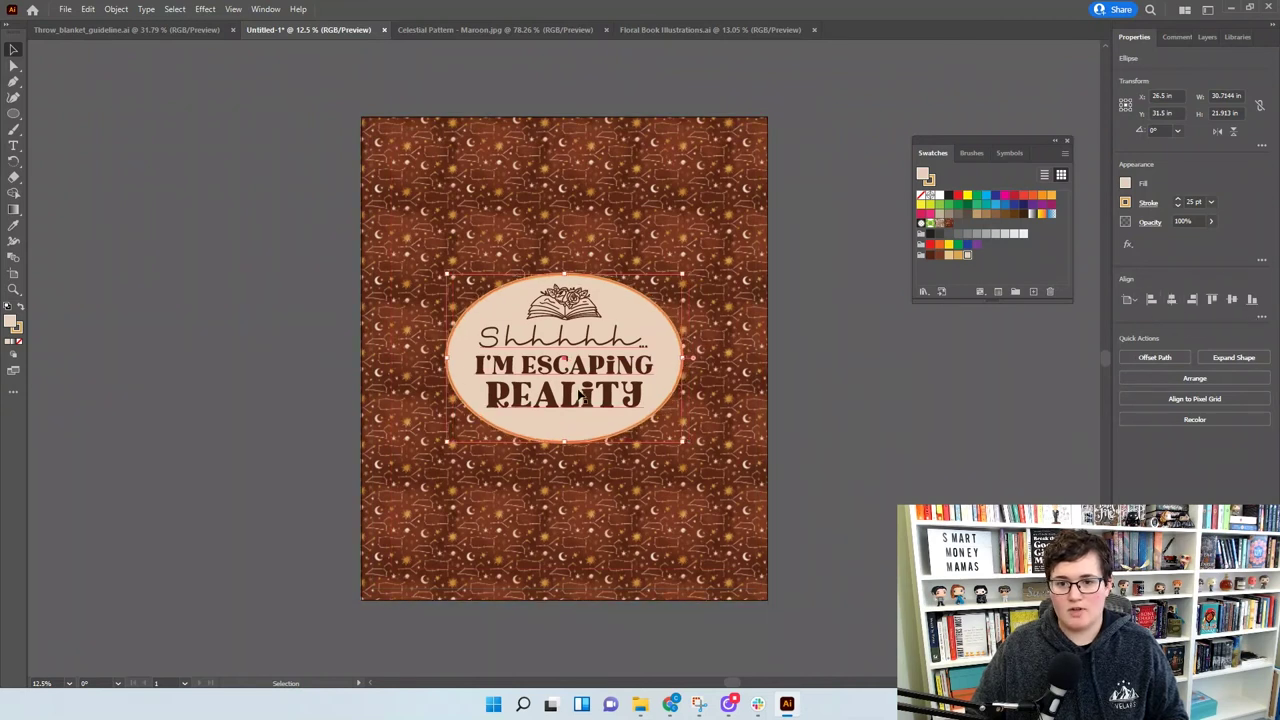
Nudge the text block and the book illustration down slightly within the oval and deselect them
click(664, 410)
key(Down)
key(Down)
key(Down)
key(Down)
key(Down)
key(Down)
key(Down)
key(Down)
key(Down)
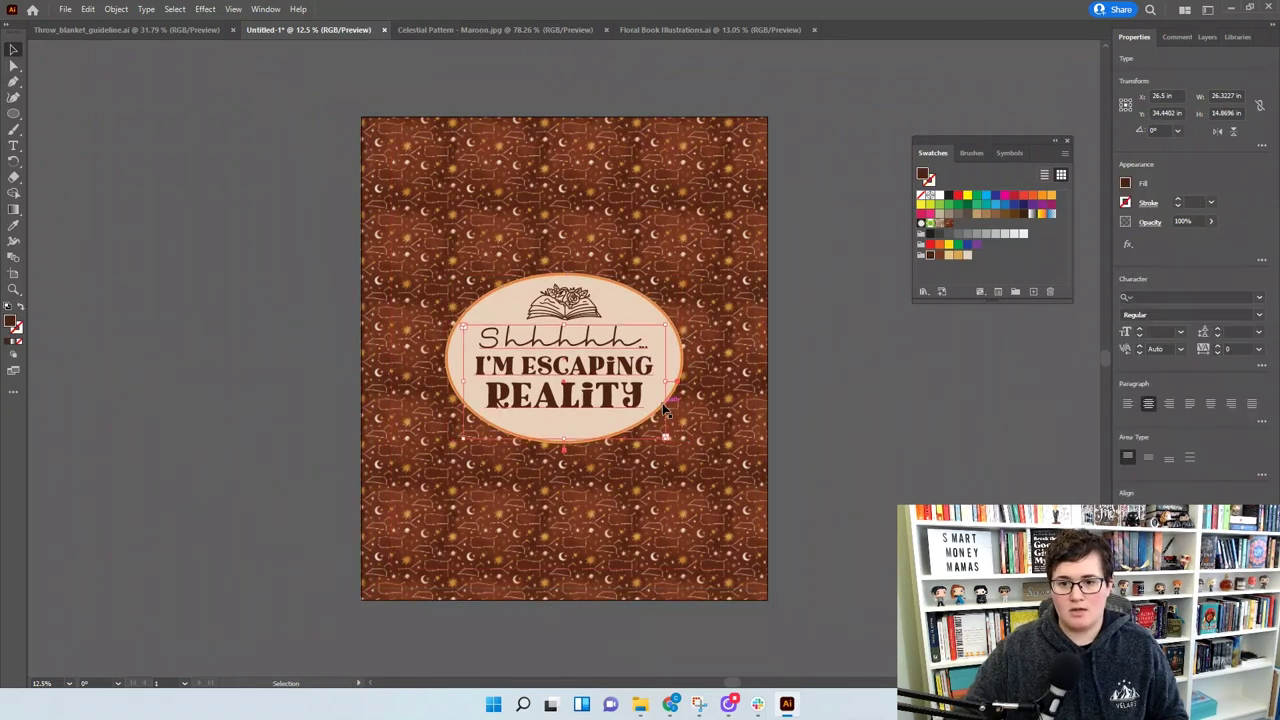
click(592, 304)
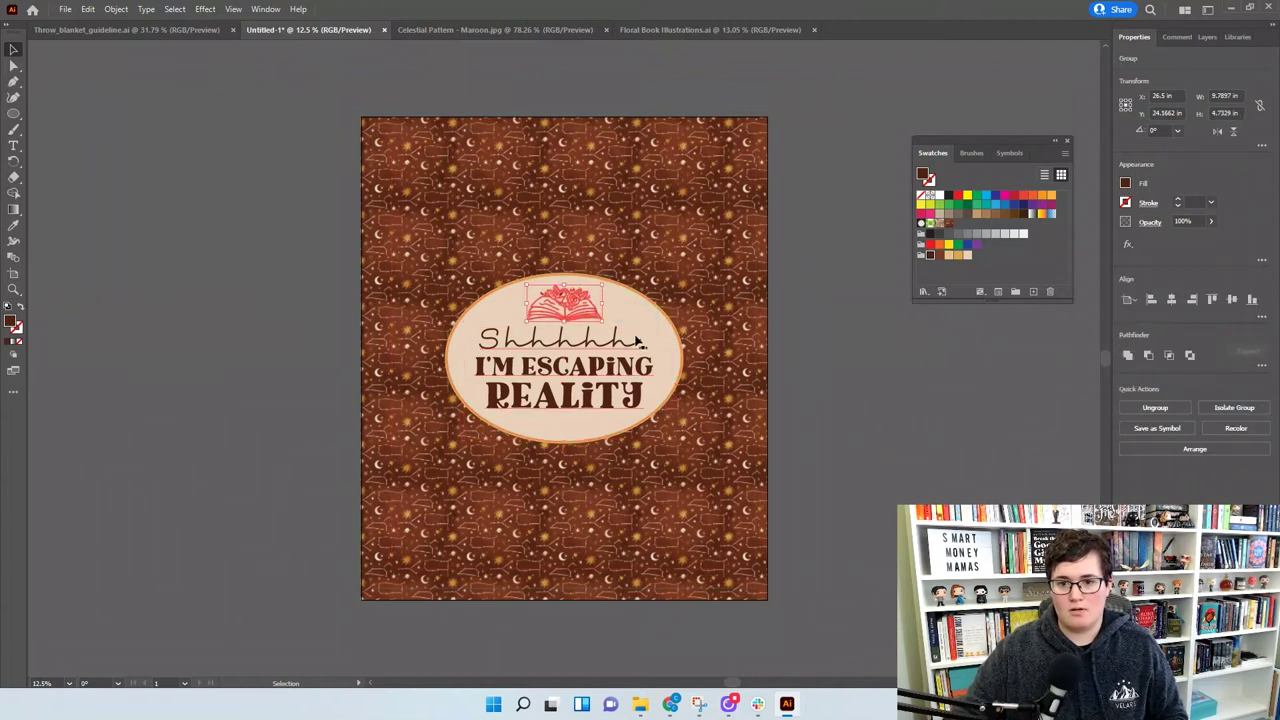
click(771, 327)
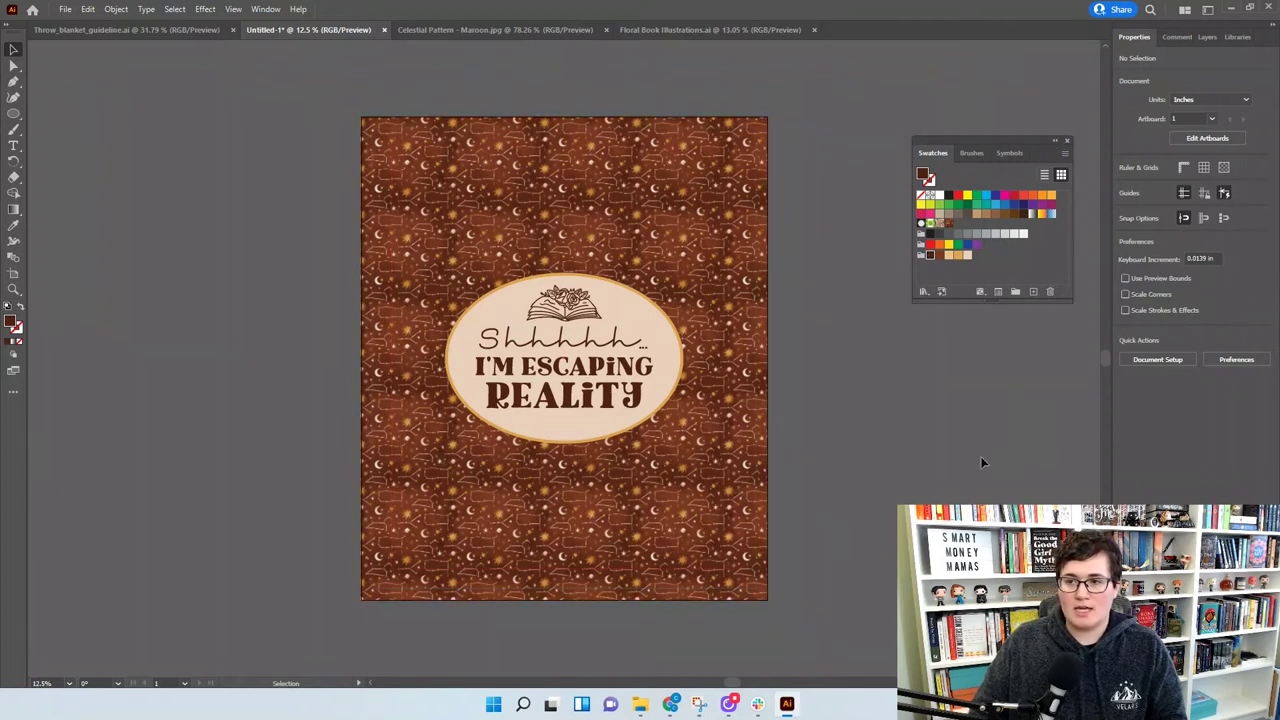
Hide the Template layer so that only the Blanket Design layer is shown, and return to the object properties
click(1167, 40)
click(1157, 40)
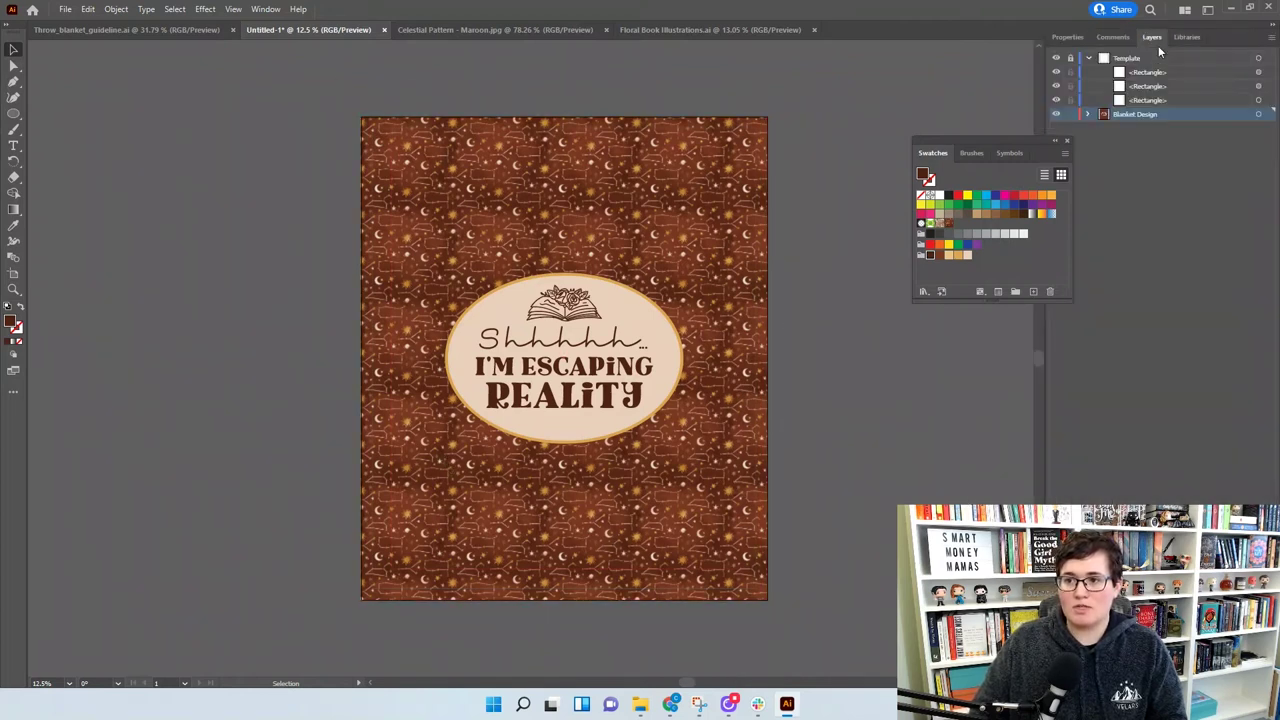
click(1056, 61)
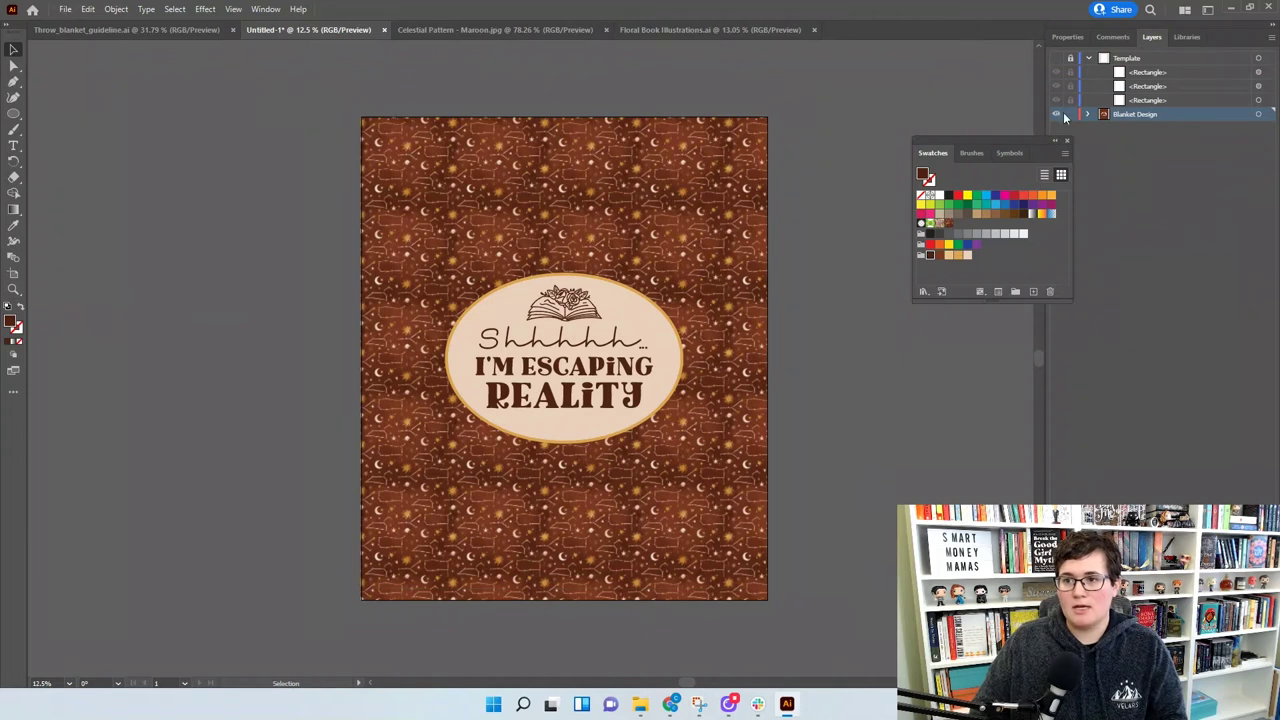
click(1088, 114)
click(1066, 37)
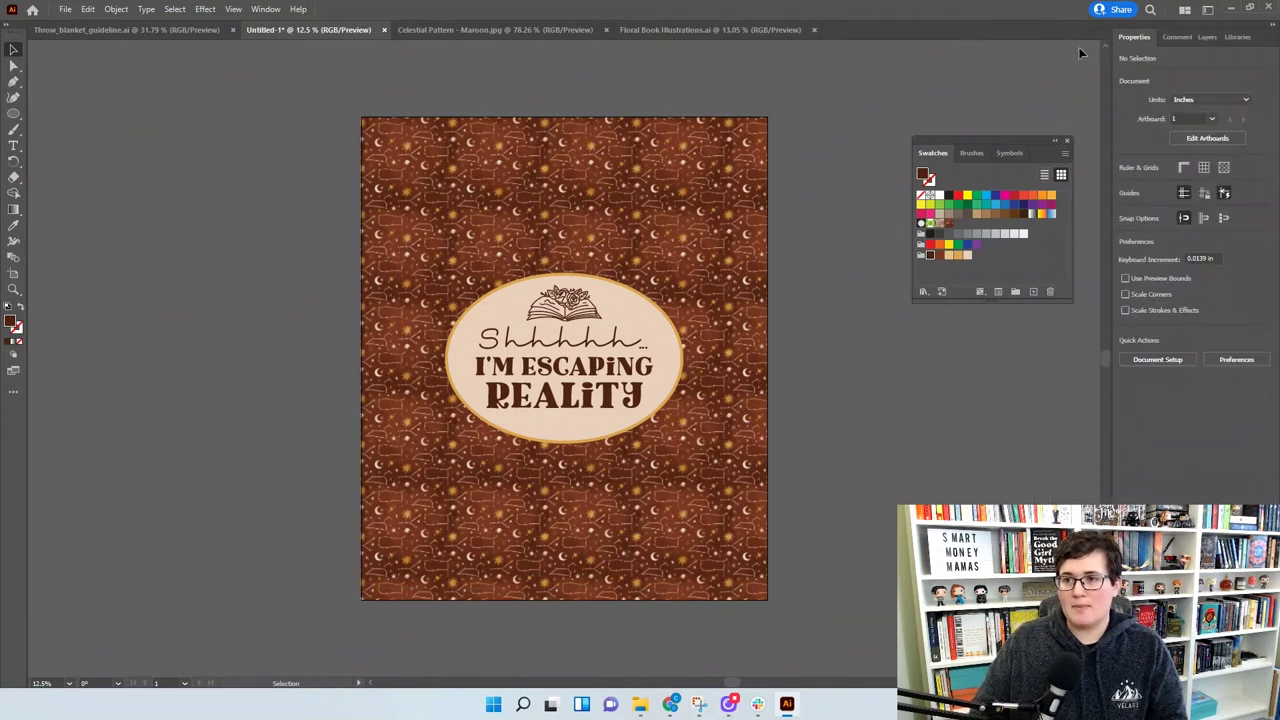
Convert the "Shhhhh... I'm escaping reality" text to outlines and deselect it
click(576, 343)
right_click(576, 344)
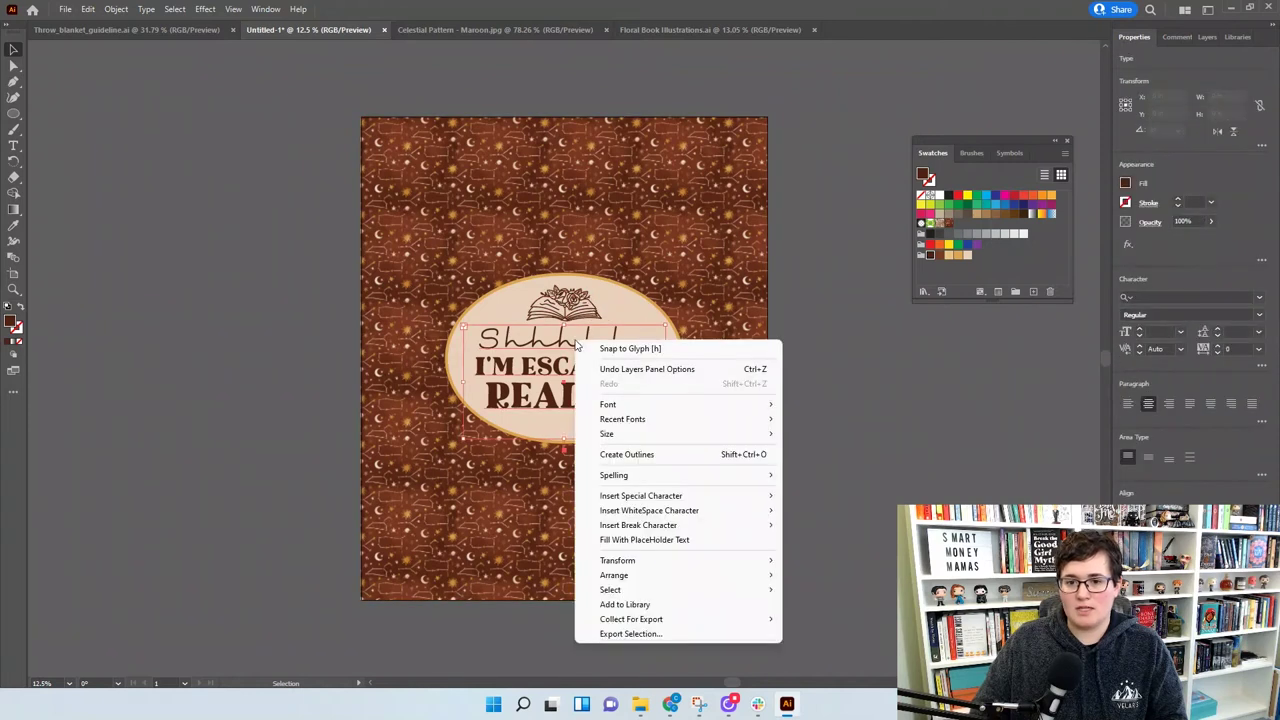
click(634, 458)
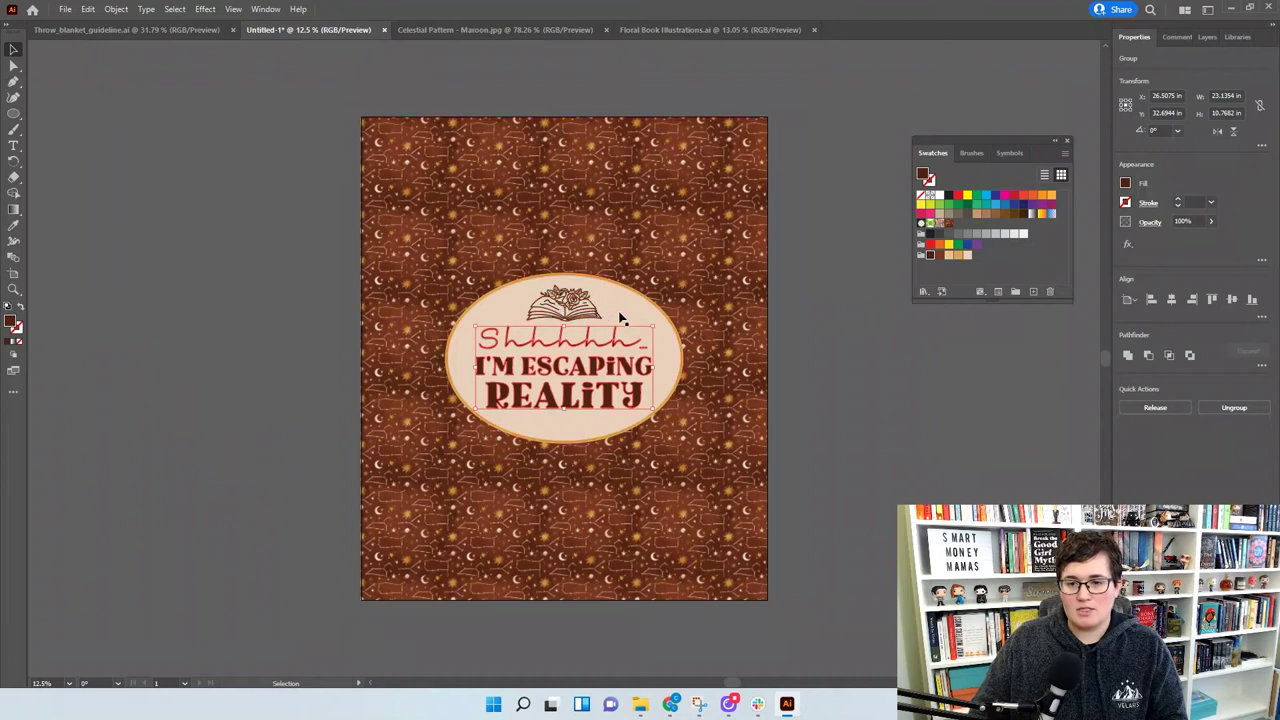
click(927, 402)
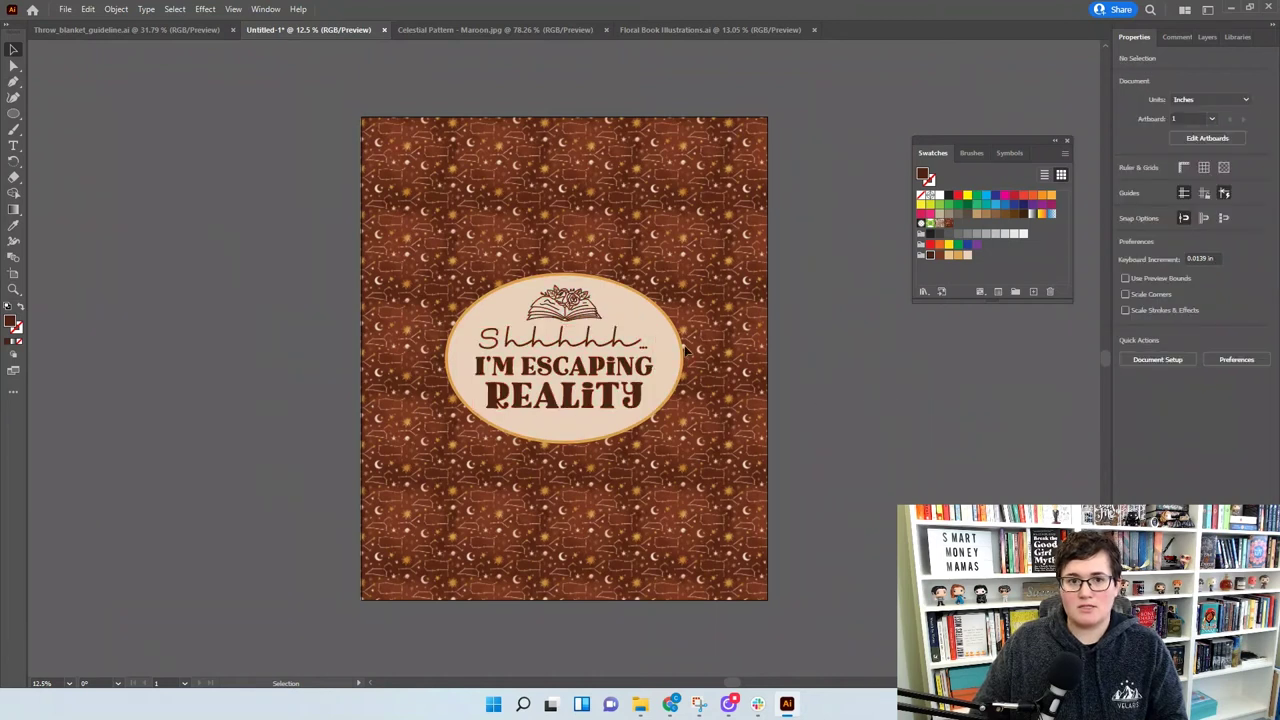
Save the design as an Illustrator file named "Escaping Reality Blanket"
click(72, 9)
click(110, 150)
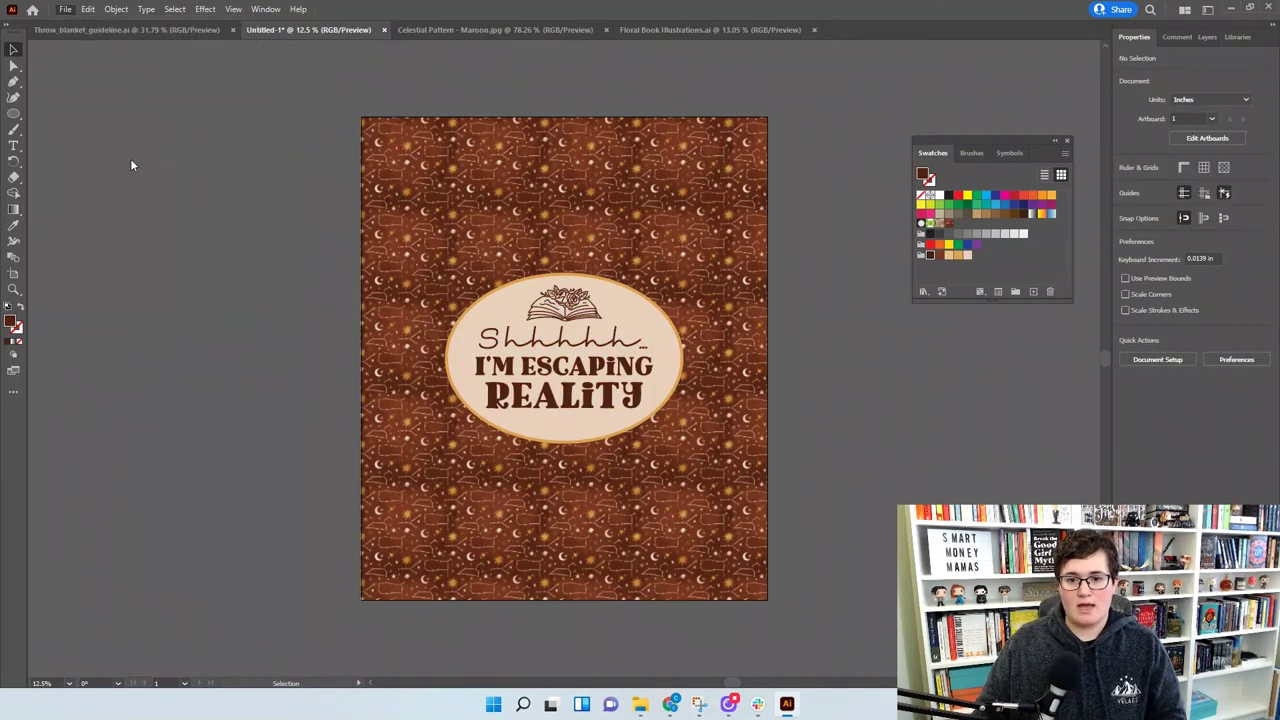
text(Escaping Reality Bla)
key(Return)
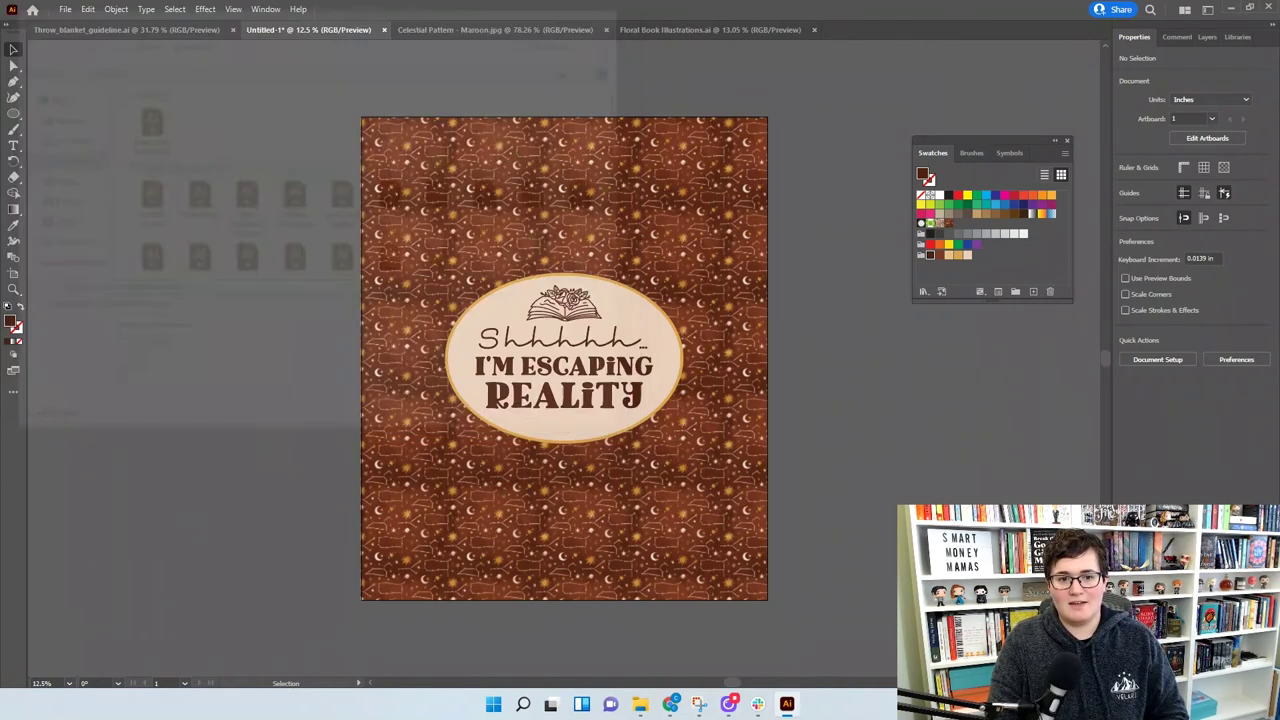
click(698, 536)
Export the design to Downloads as the PNG "Escaping Reality Blanket" at High (300 ppi) with Type Optimized anti-aliasing and a transparent background
click(62, 13)
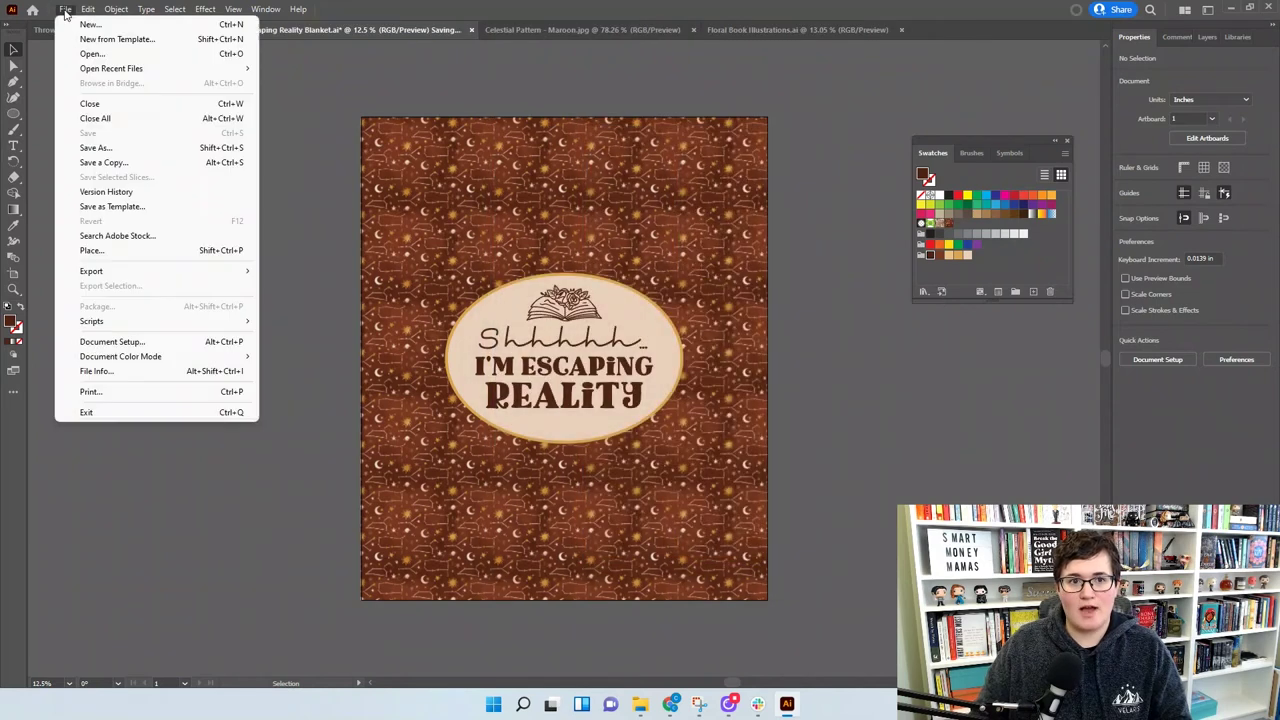
mouse_move(205, 274)
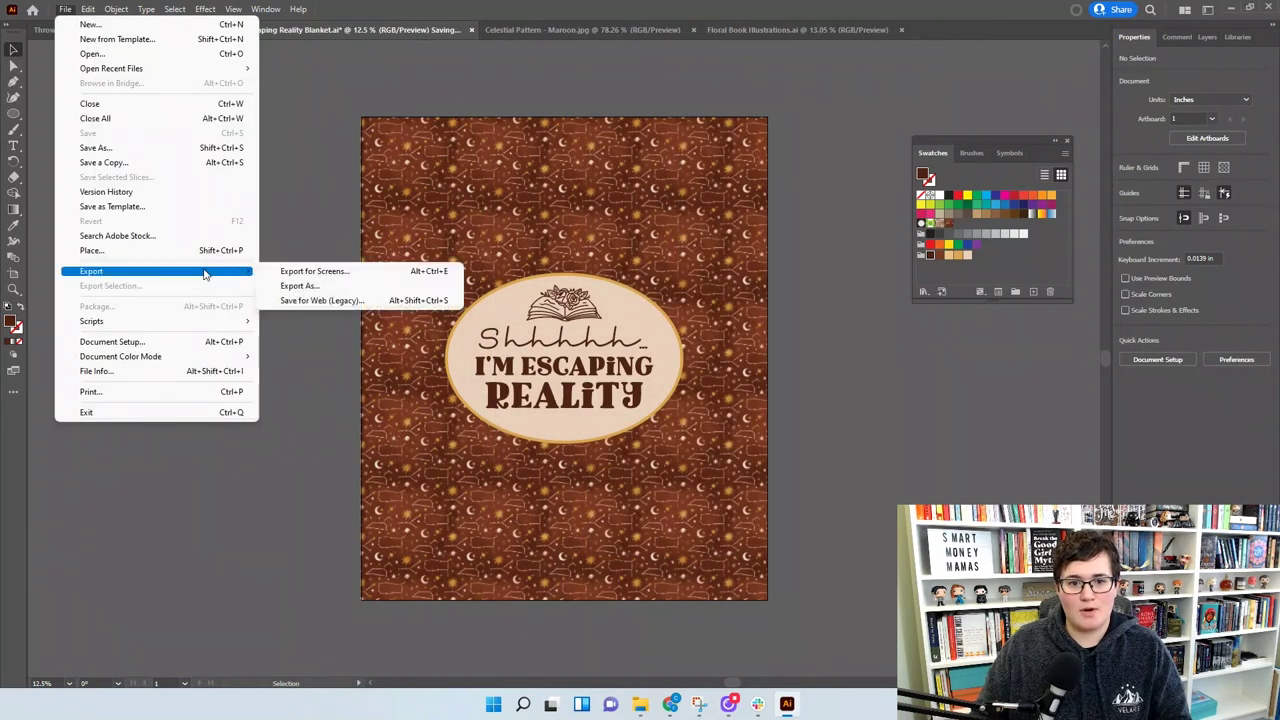
click(297, 287)
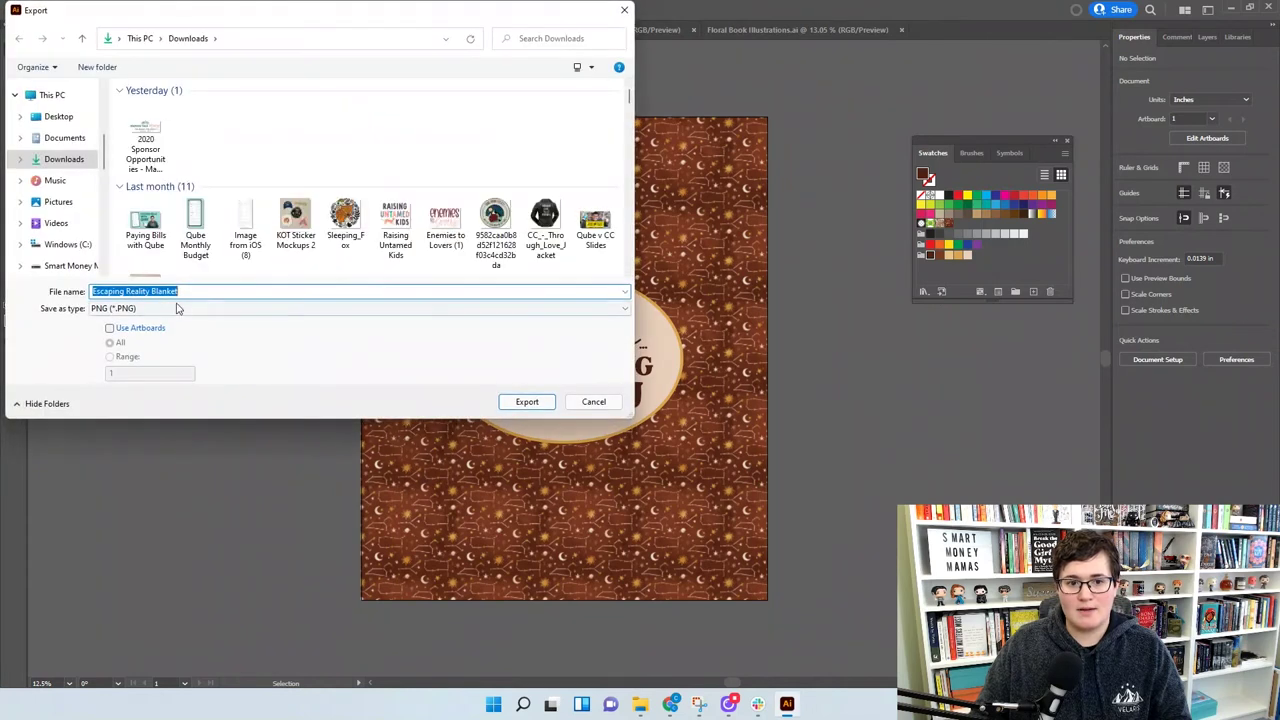
click(527, 401)
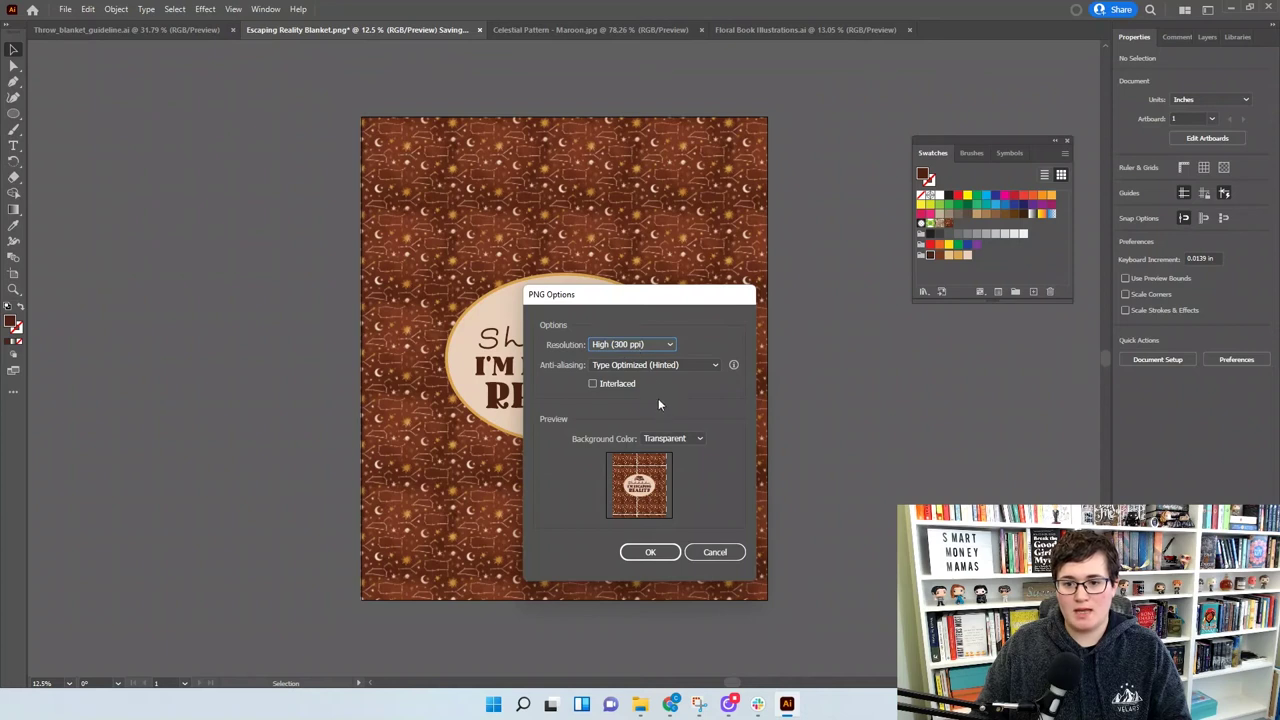
click(650, 553)
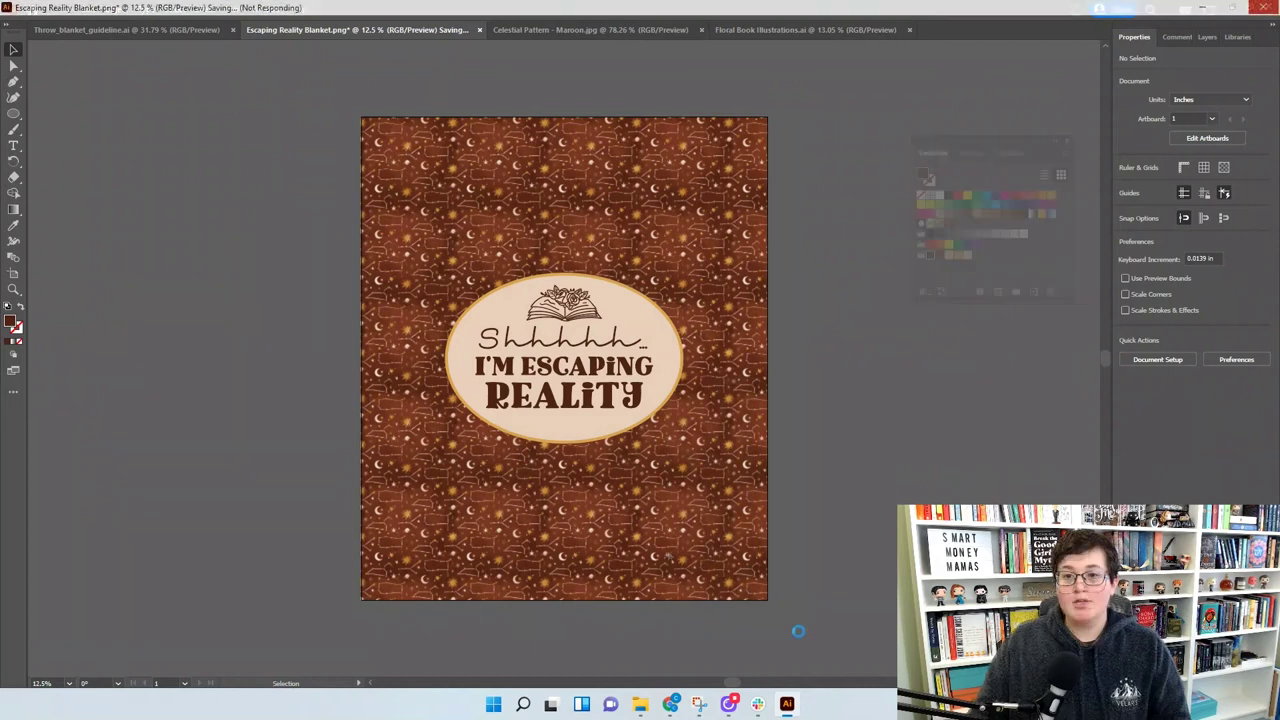
mouse_move(753, 710)
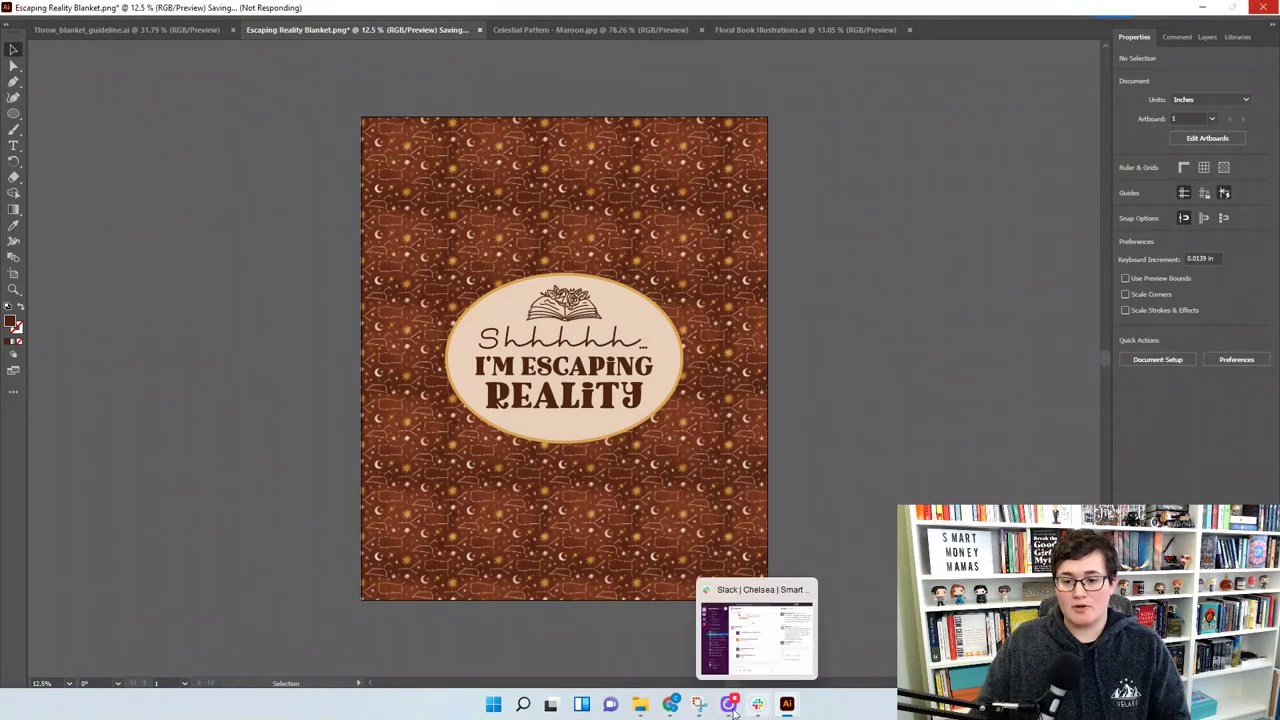
Switch to the Printful dashboard in Chrome and start a new product template
mouse_move(670, 705)
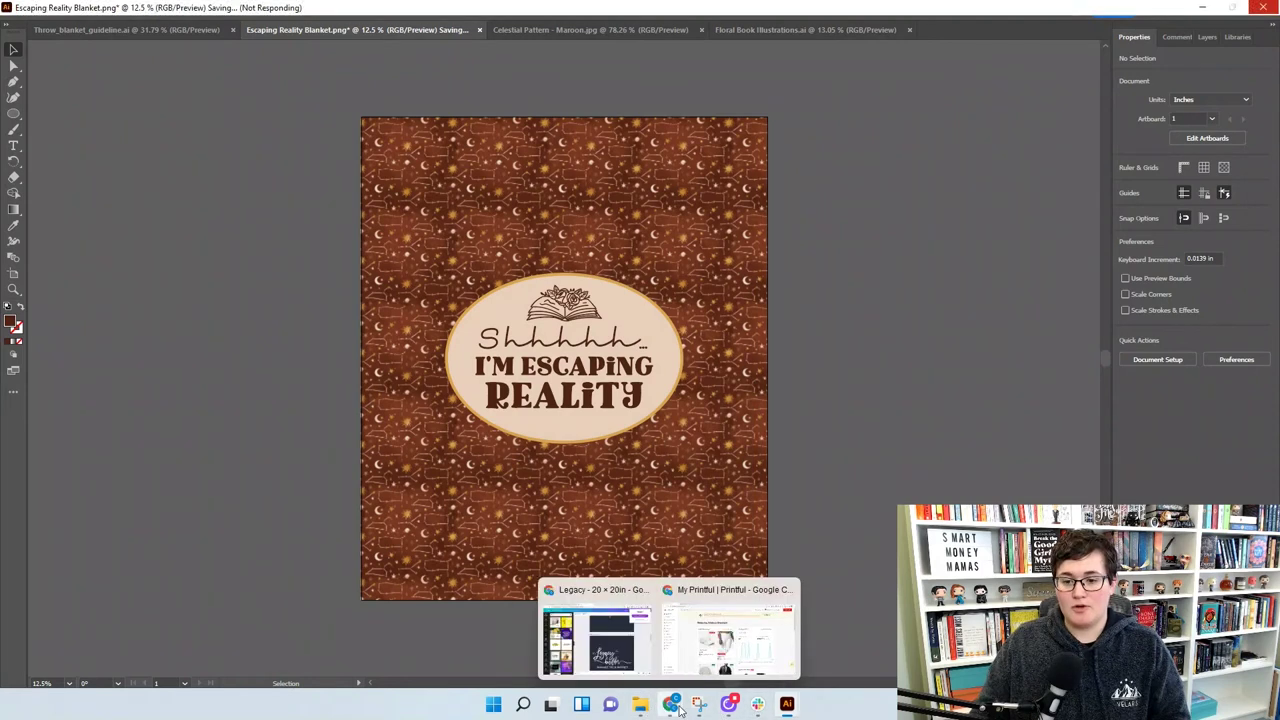
click(700, 662)
click(100, 174)
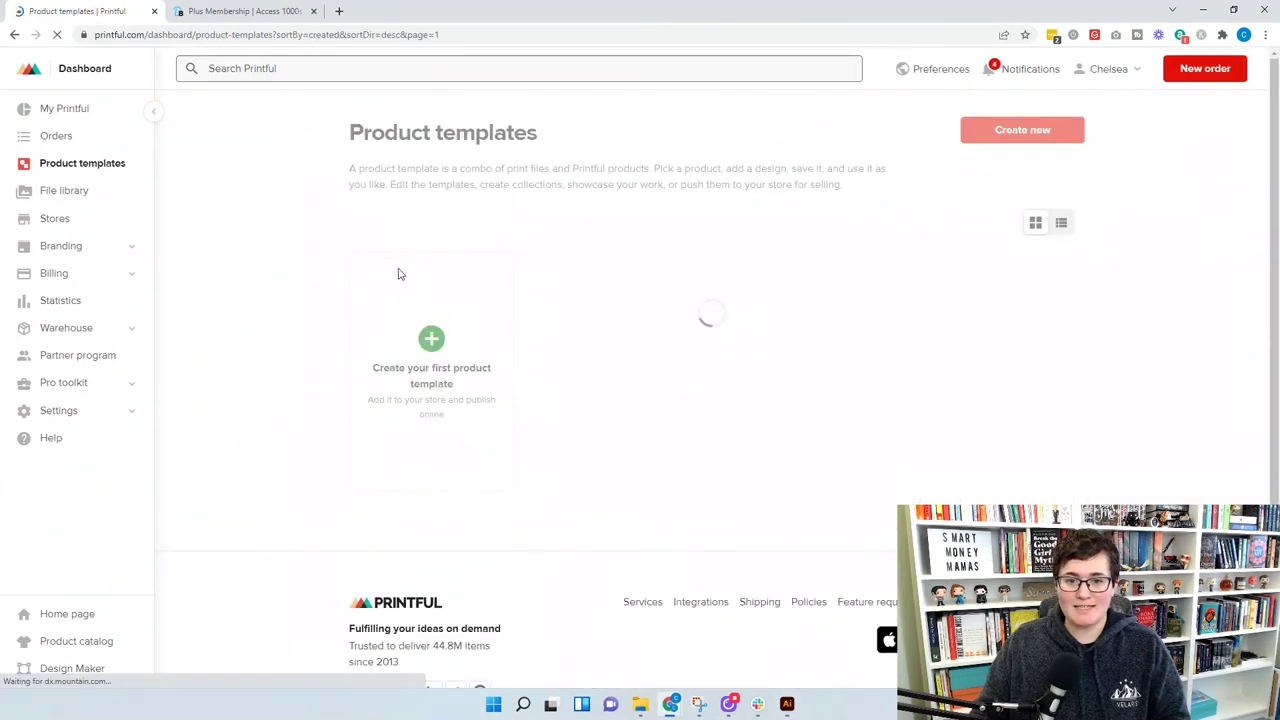
click(448, 350)
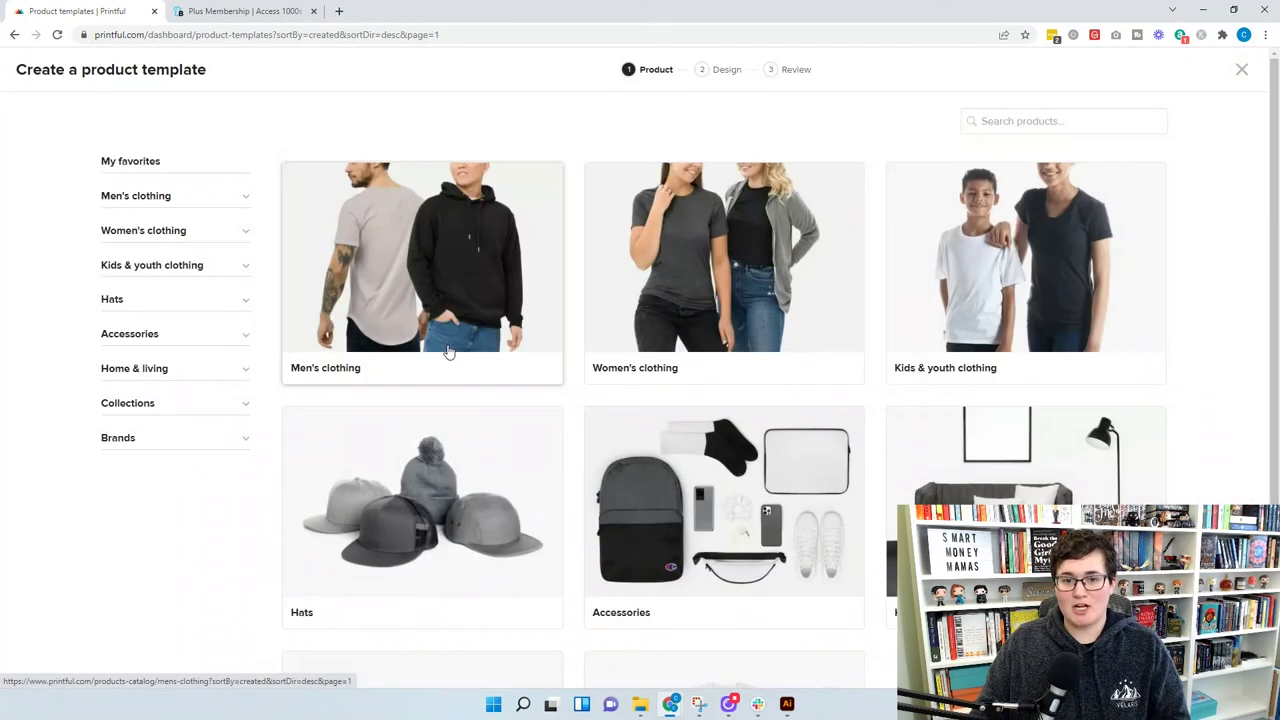
Choose the Throw Blanket from the Home & living blankets as the template product and set its orientation to Vertical
click(197, 368)
scroll(197, 471, down, 2)
click(143, 535)
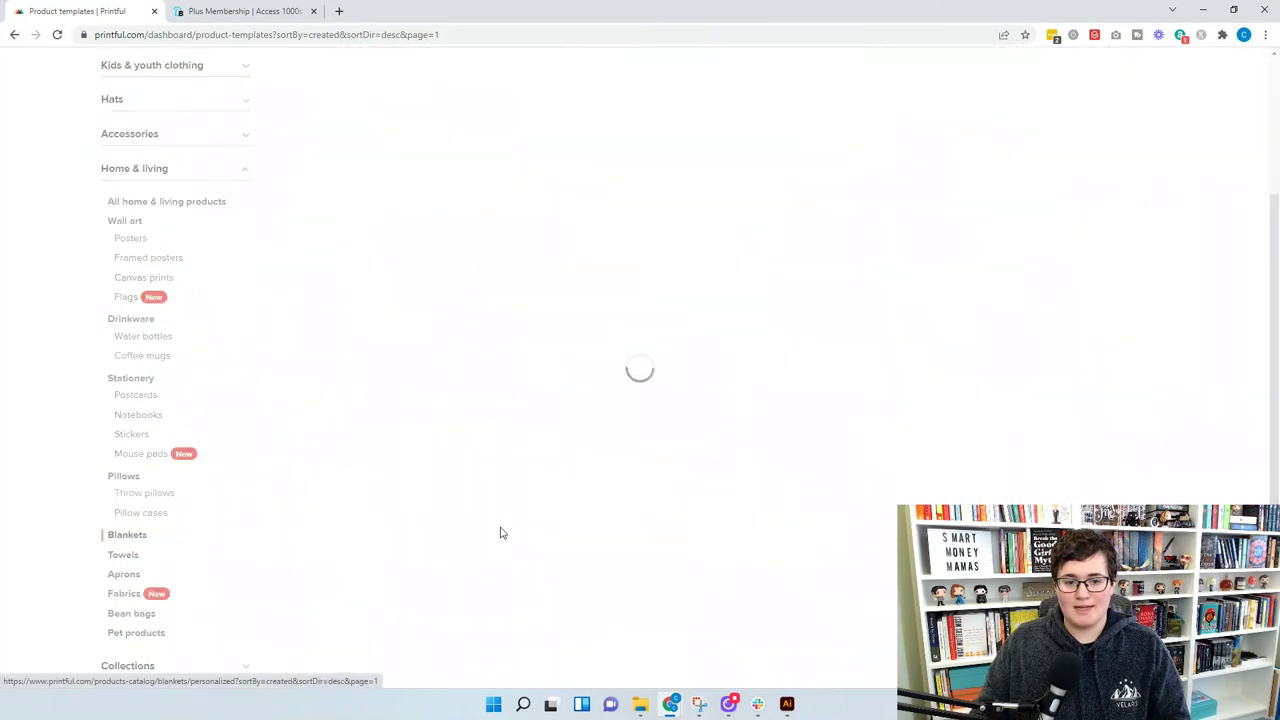
click(482, 340)
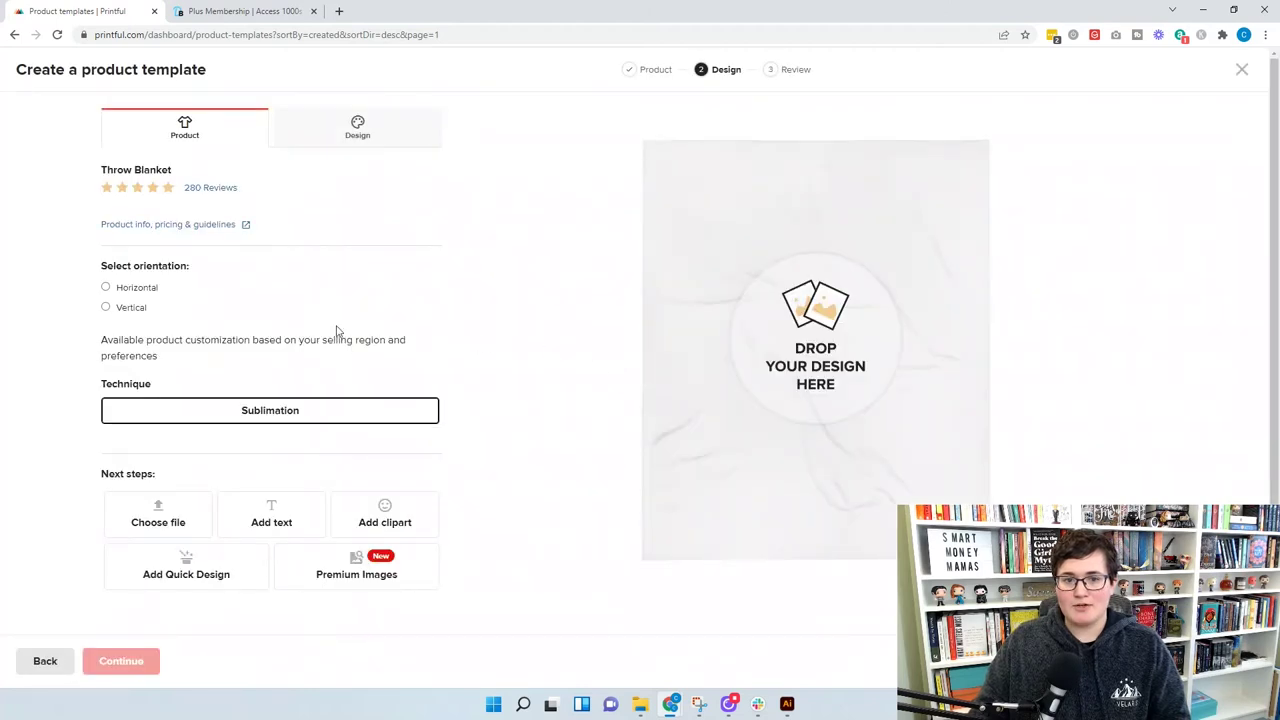
click(132, 310)
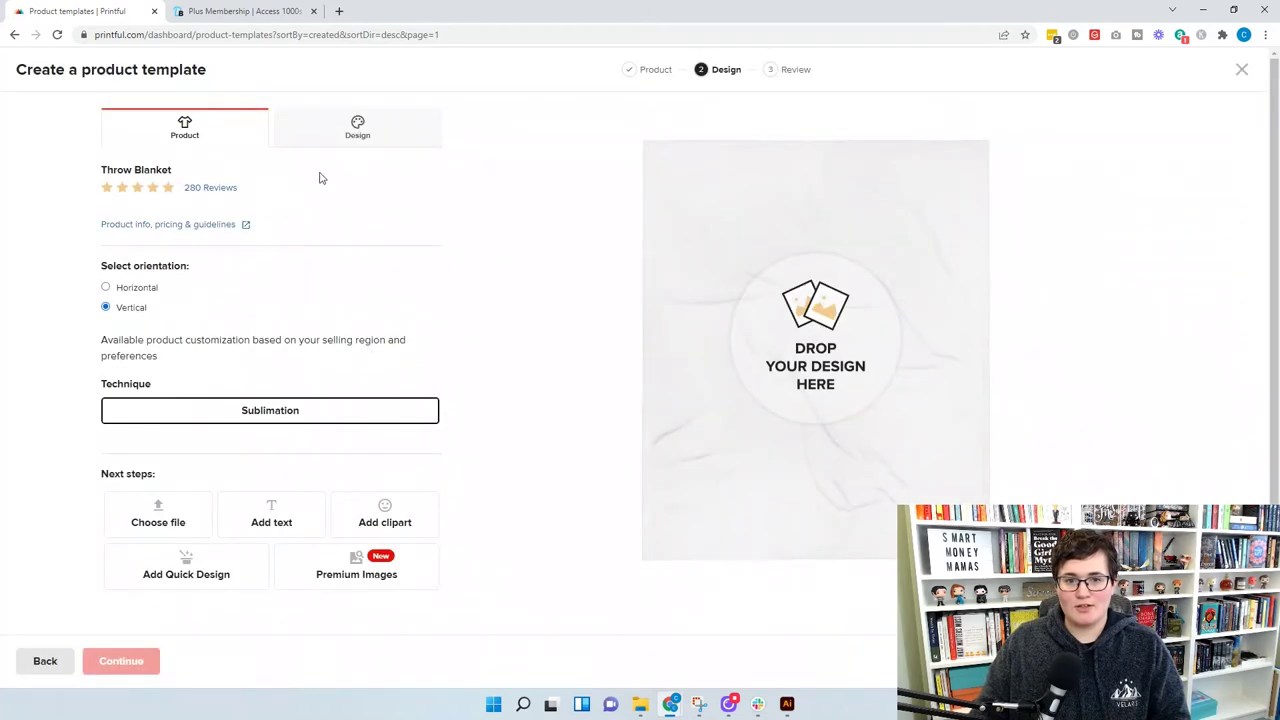
Upload the PNG "Escaping Reality Blanket" from Downloads to the file library and place it on the blanket
click(352, 130)
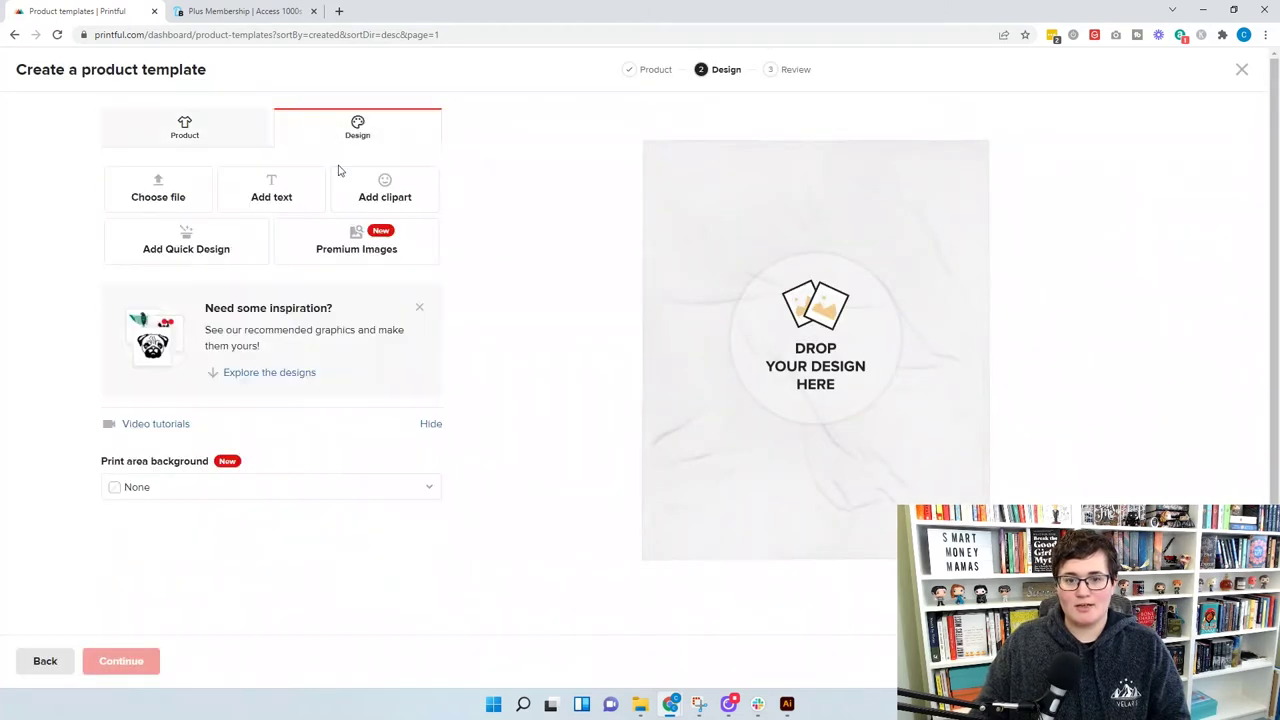
click(192, 205)
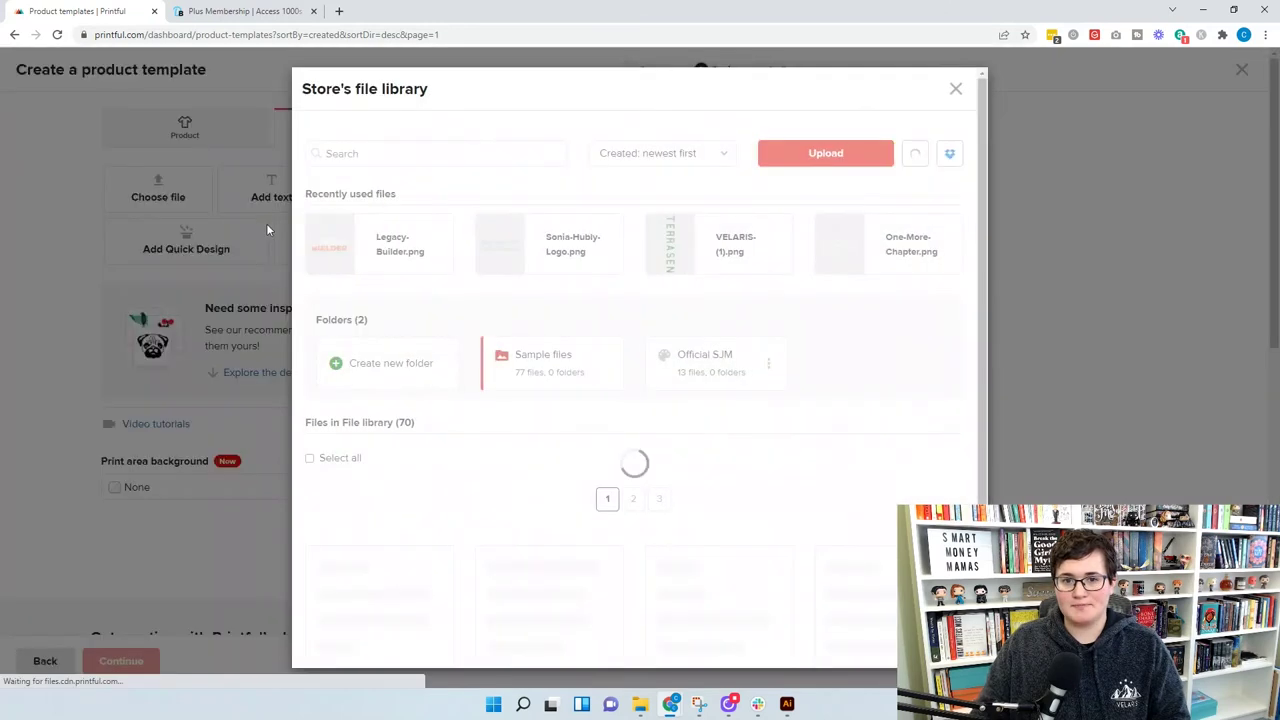
click(803, 160)
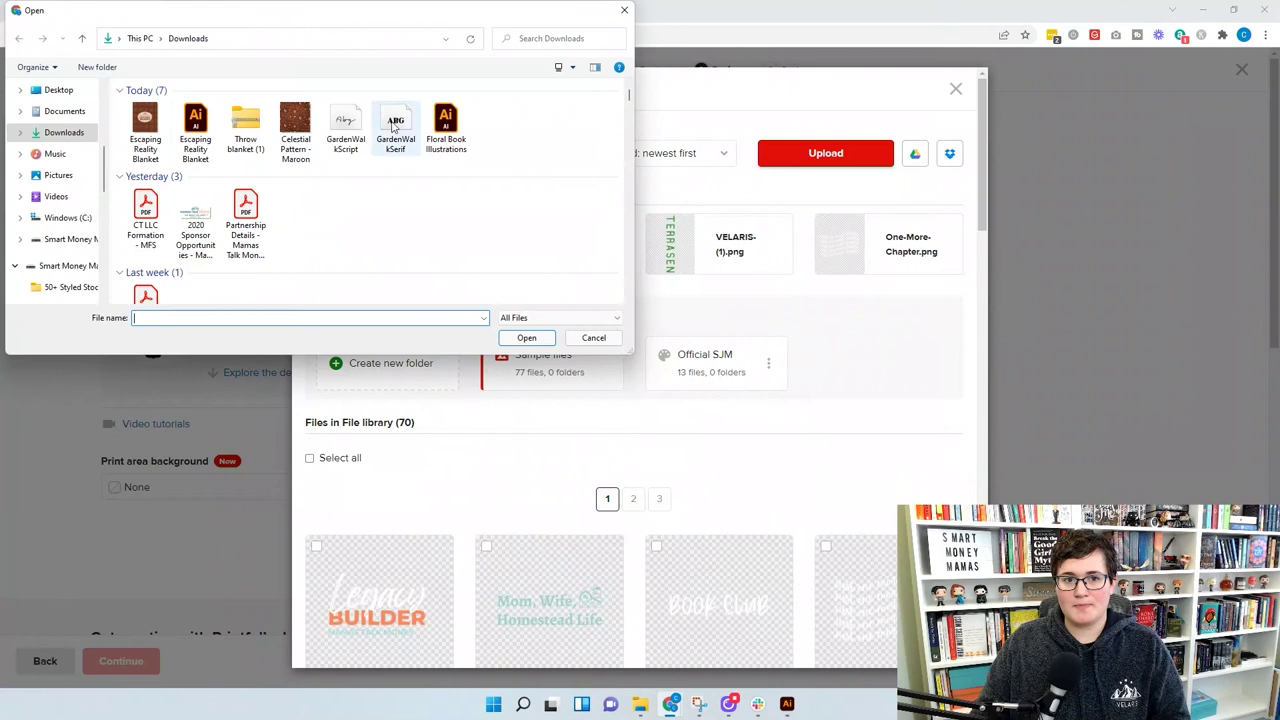
click(145, 133)
click(527, 337)
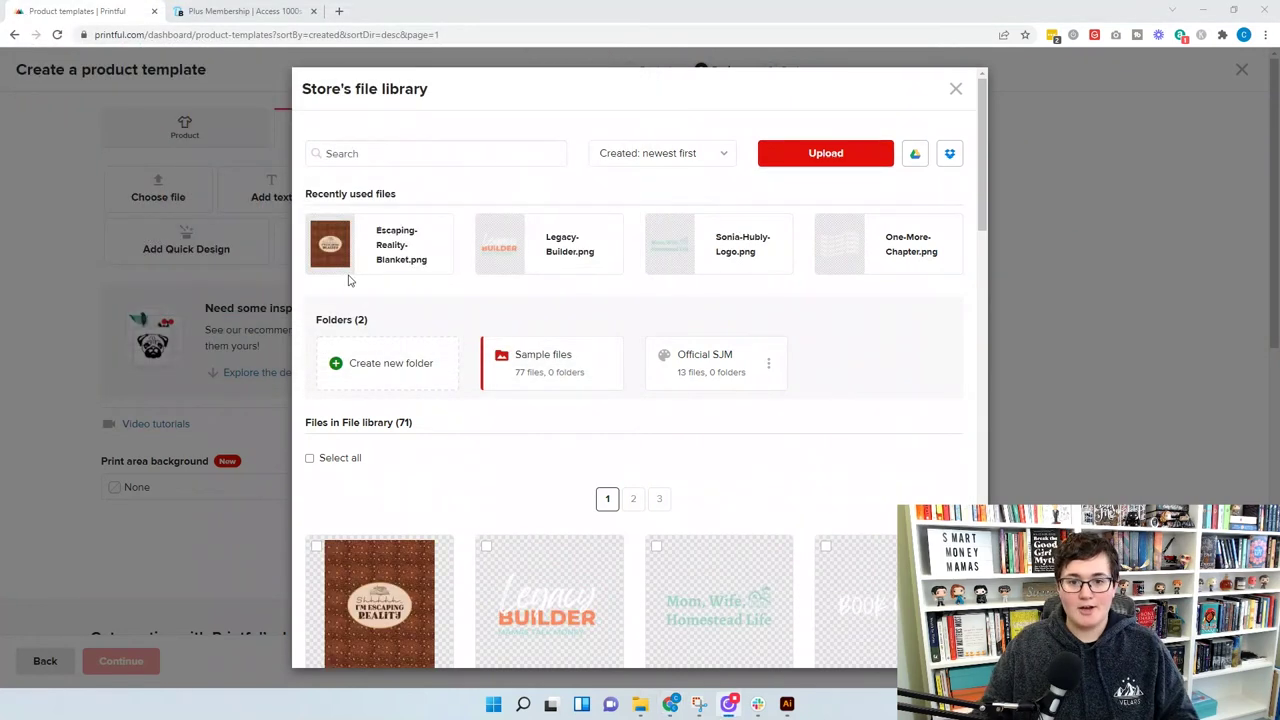
click(371, 249)
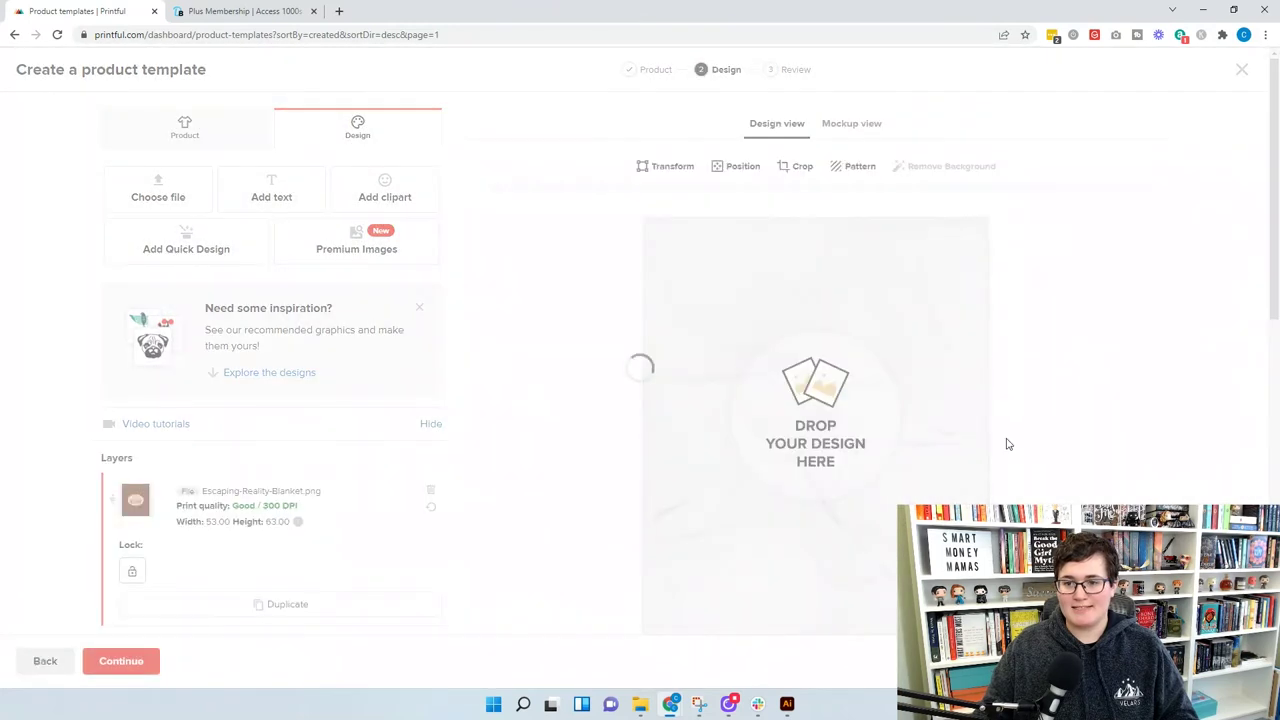
Check the design's placement against the safe print area and preview it as a mockup
scroll(1004, 440, down, 1)
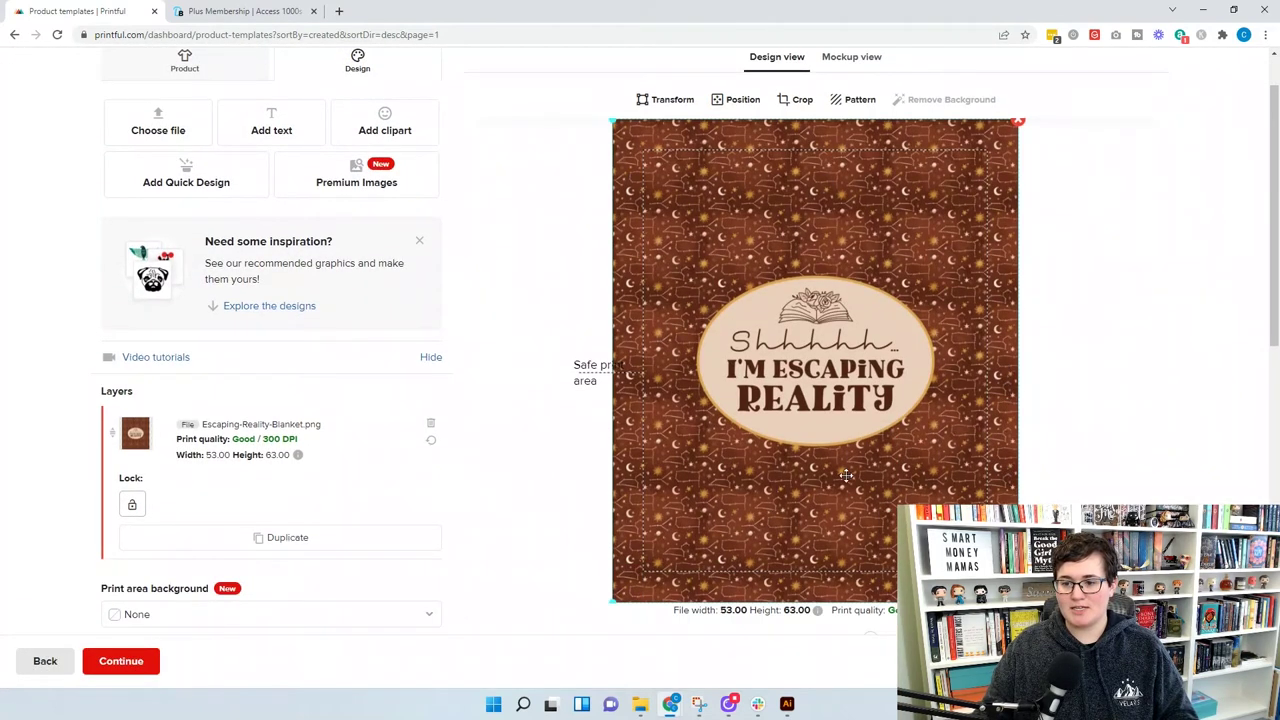
scroll(975, 440, up, 1)
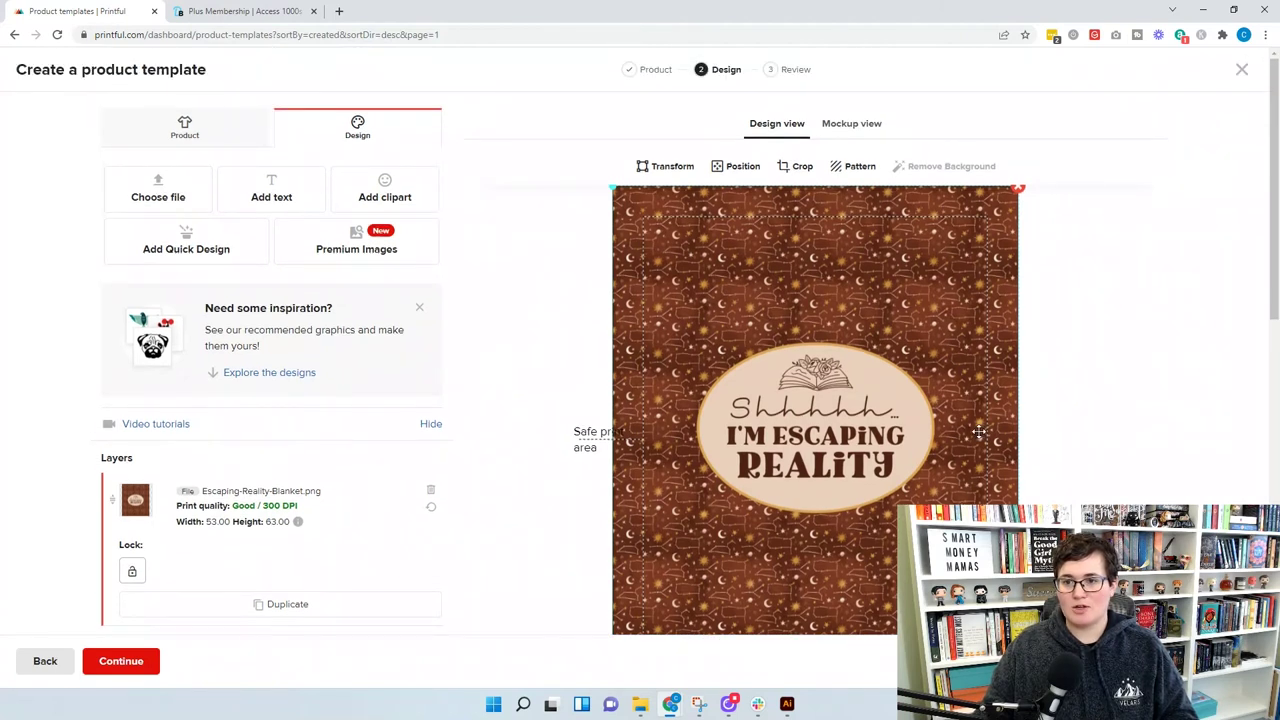
scroll(978, 432, down, 1)
scroll(978, 432, up, 1)
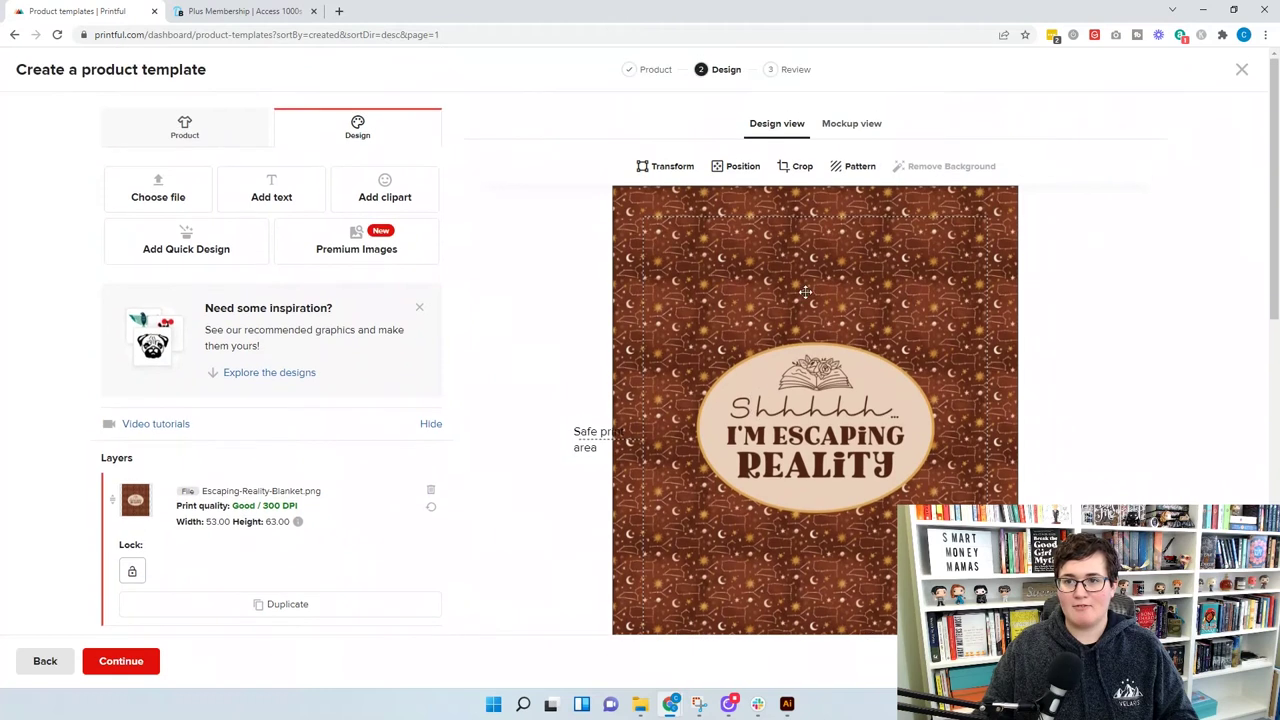
click(849, 123)
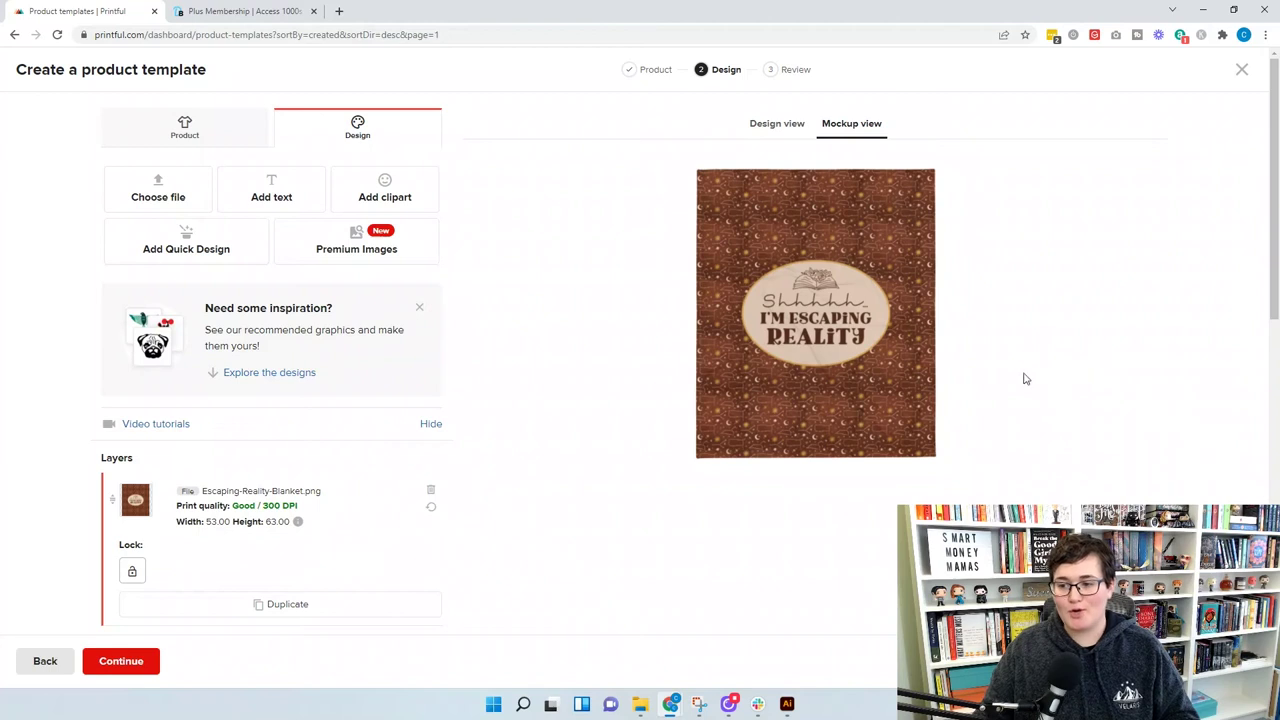
Title the product template "Escaping Reality Reading Blanket" and save it
click(134, 661)
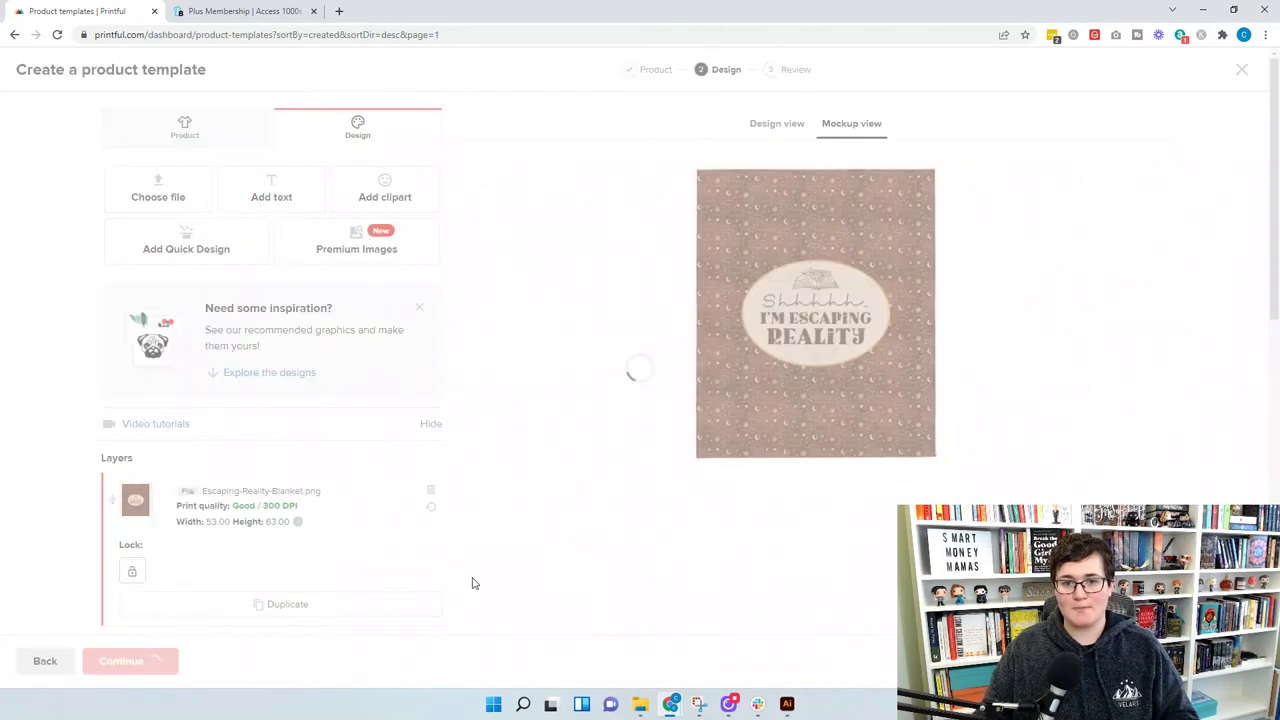
triple_click(607, 142)
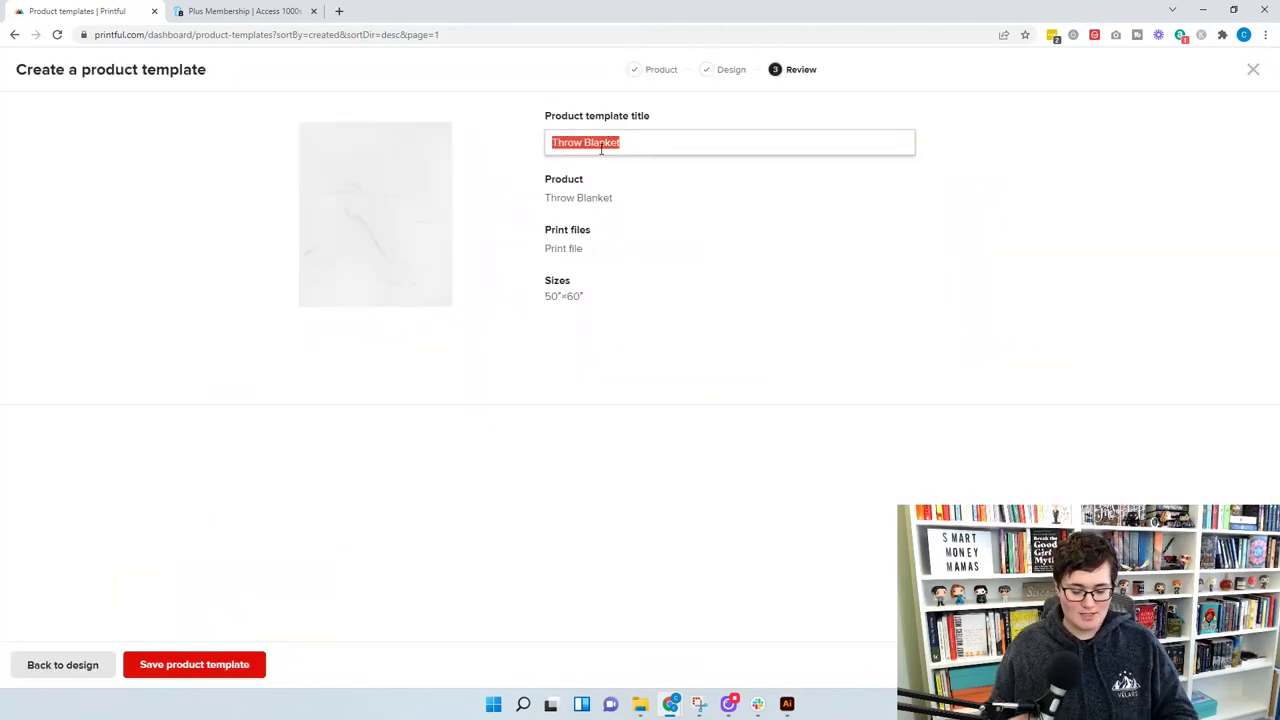
text(Escaping Reality Reading Blanket)
click(197, 664)
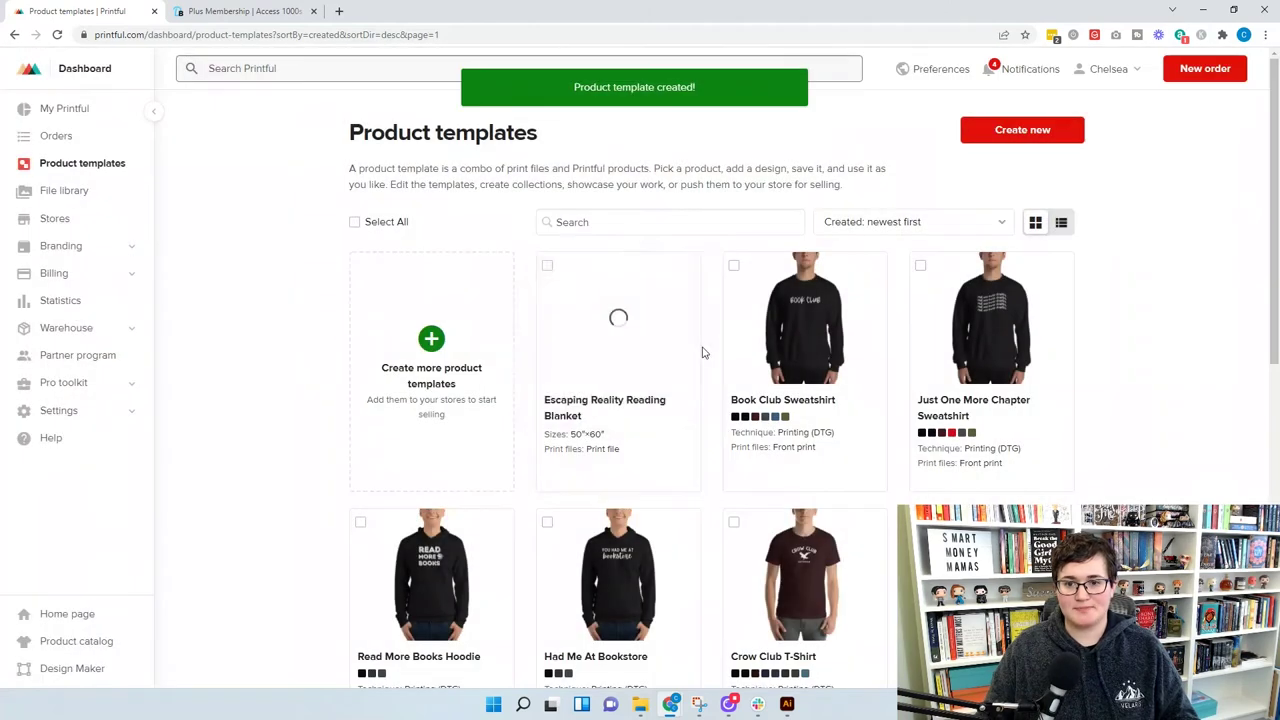
Generate and download PNG mockups of the Escaping Reality Reading Blanket template in the Flat, Flat 2 and On Hanger styles, then close the mockup chooser
click(681, 271)
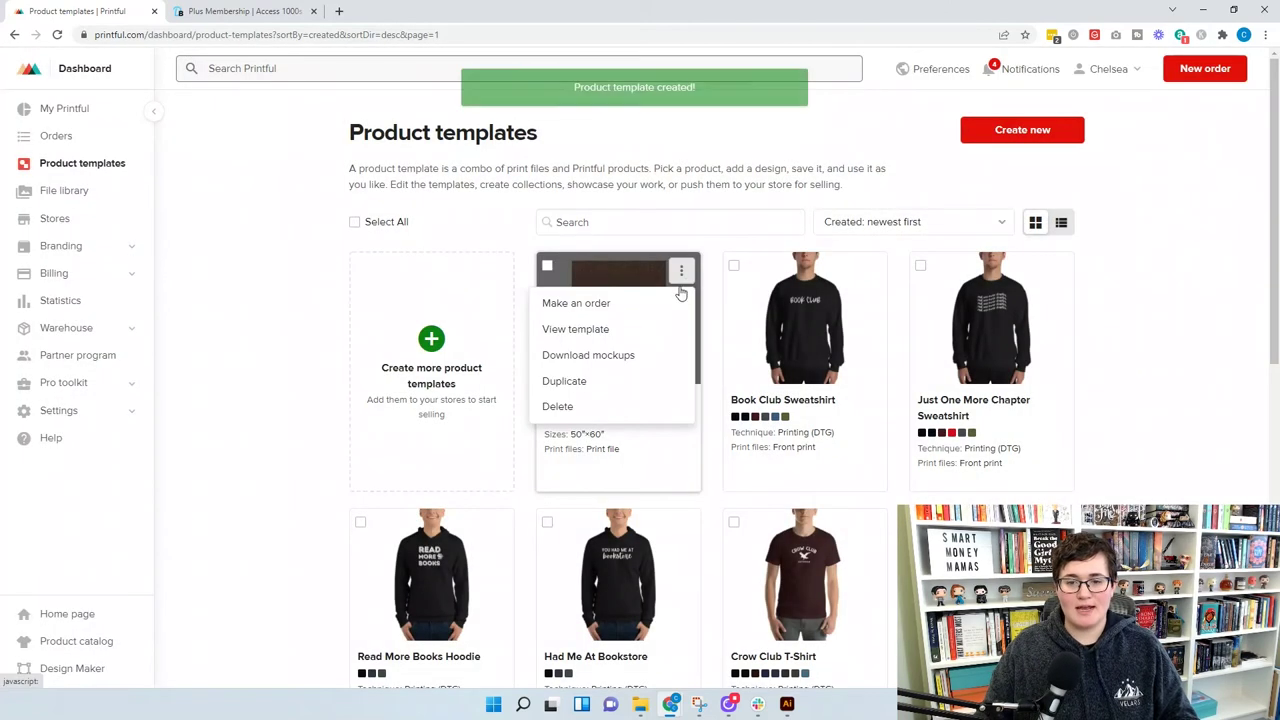
click(617, 358)
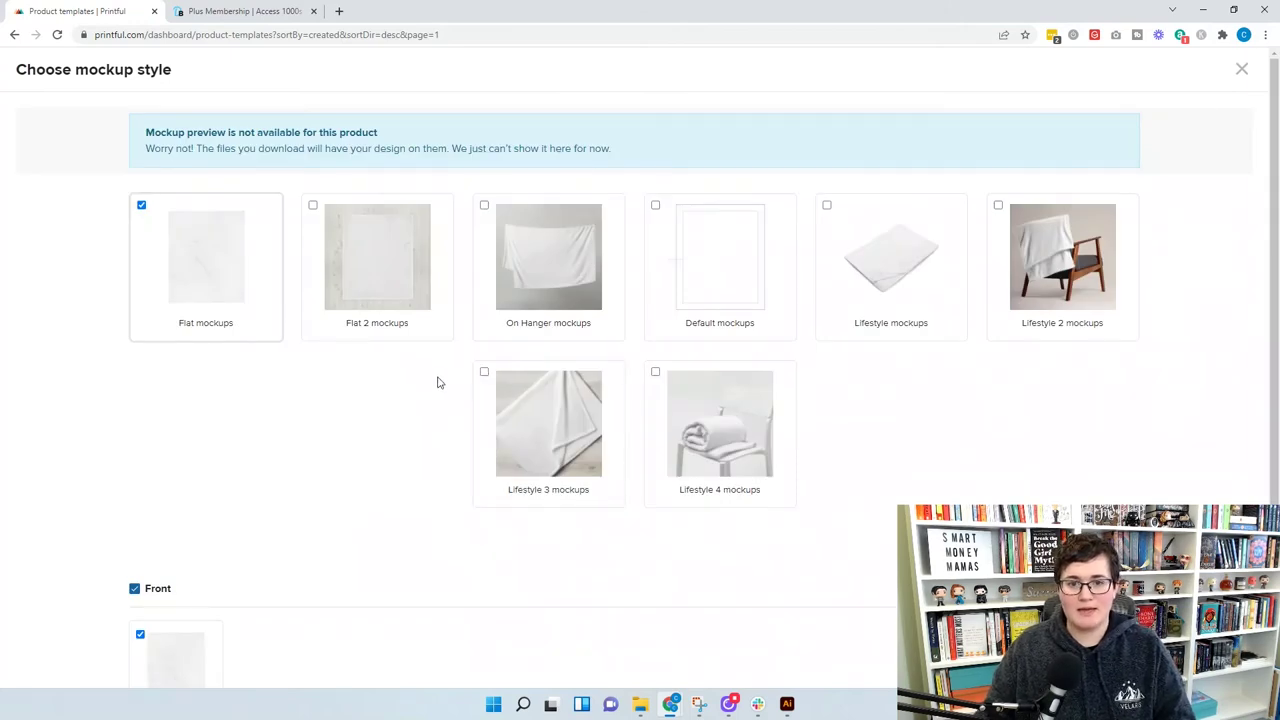
click(379, 288)
scroll(286, 431, down, 1)
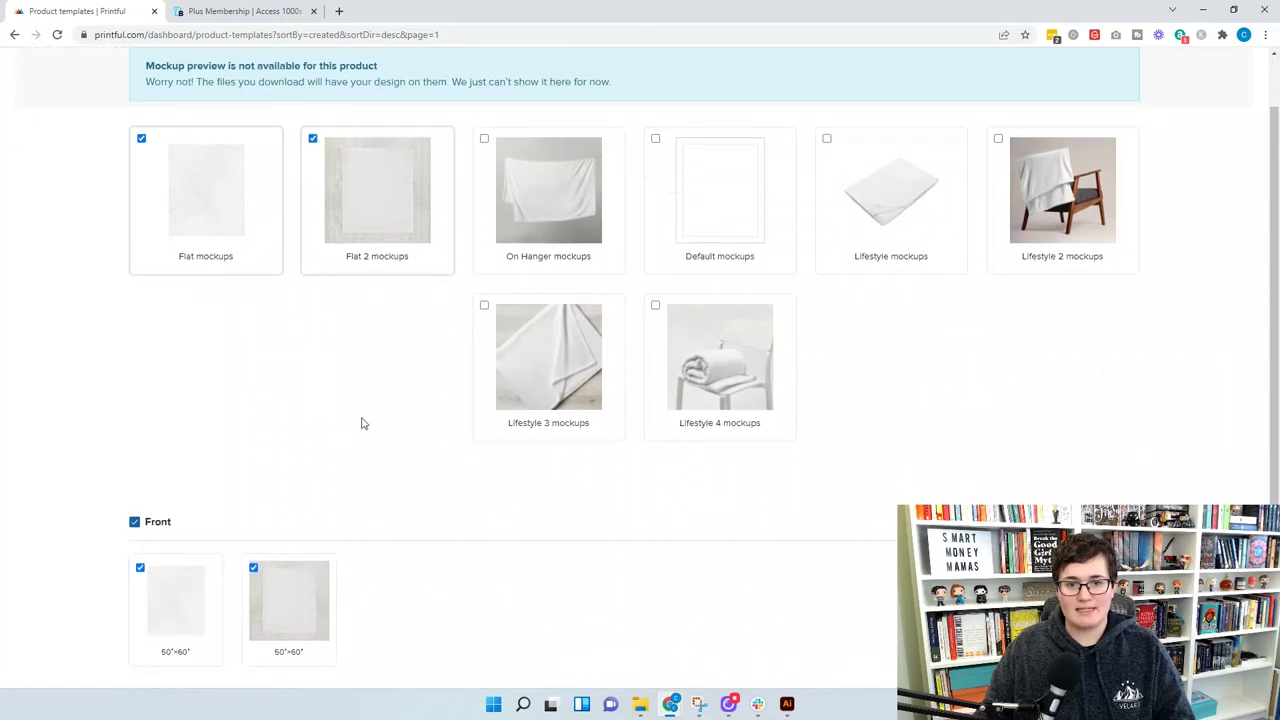
scroll(432, 368, up, 1)
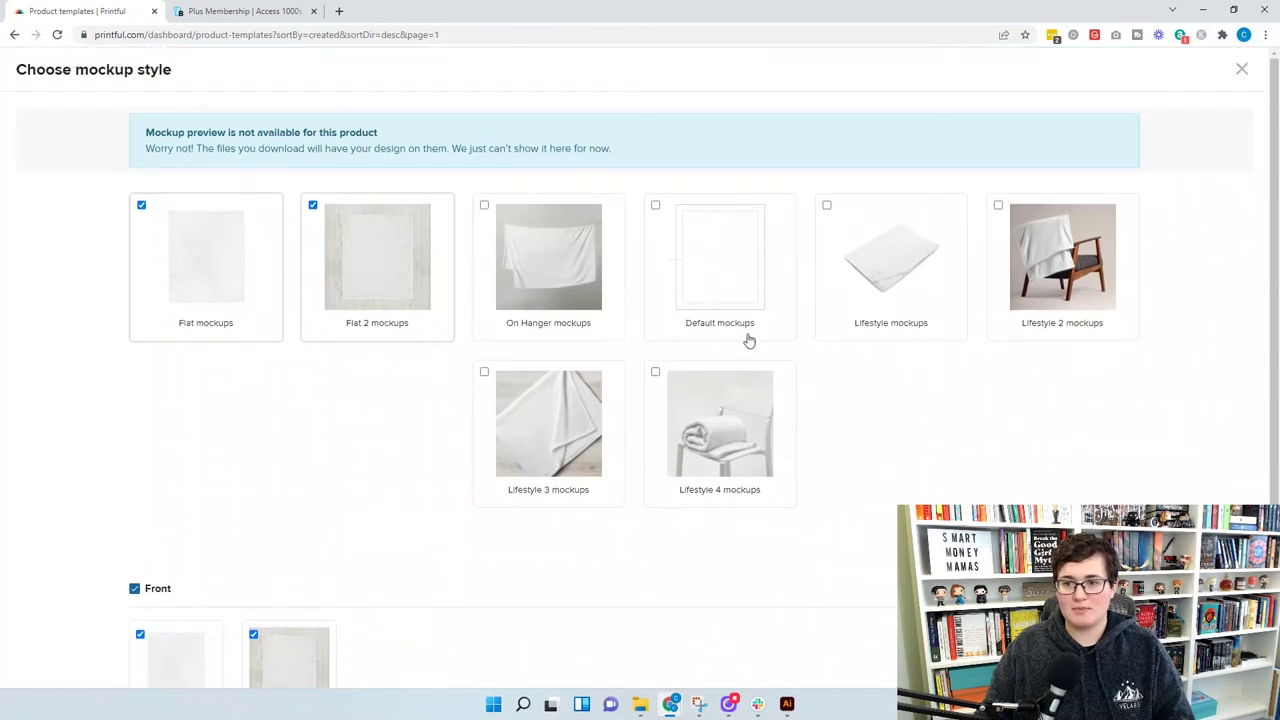
click(528, 303)
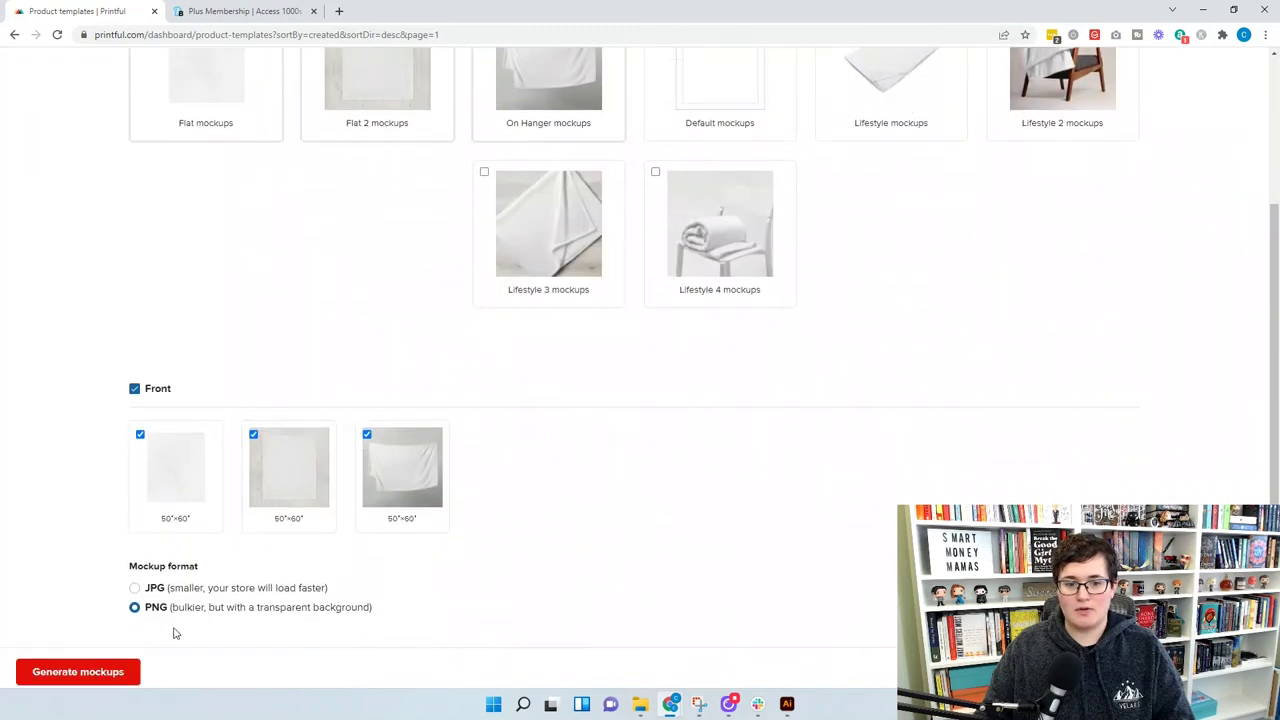
click(120, 673)
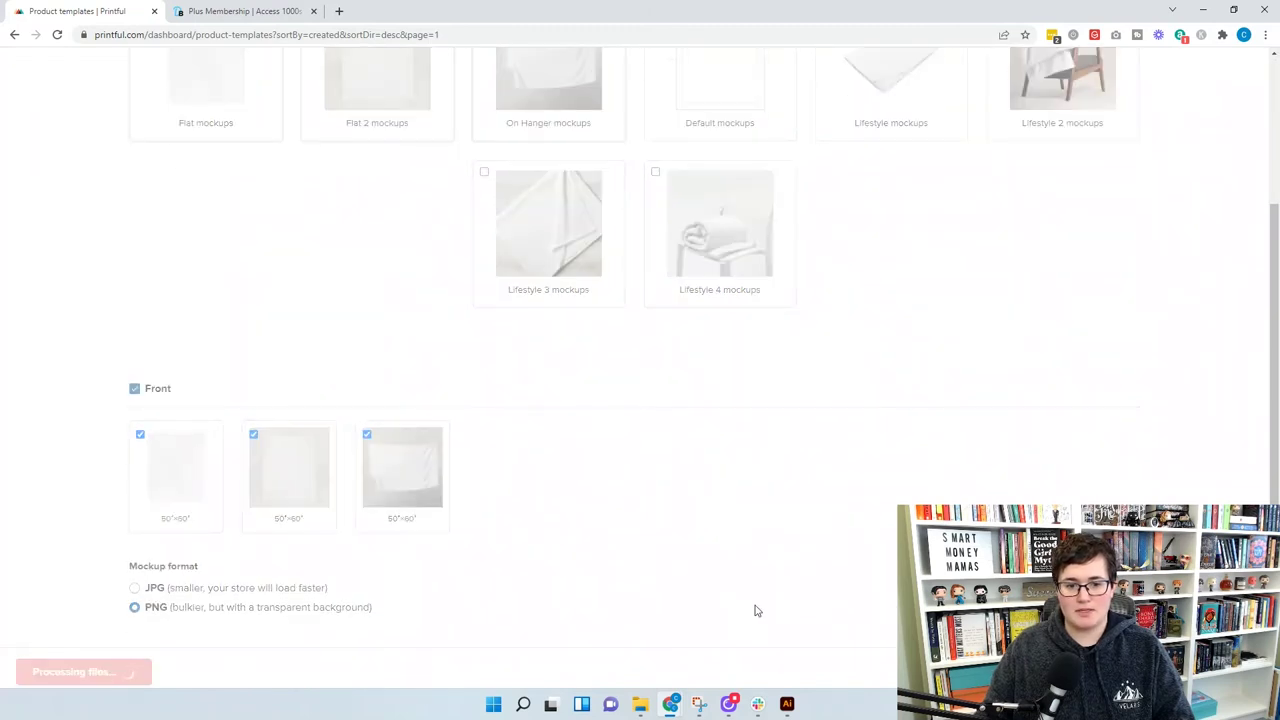
click(105, 671)
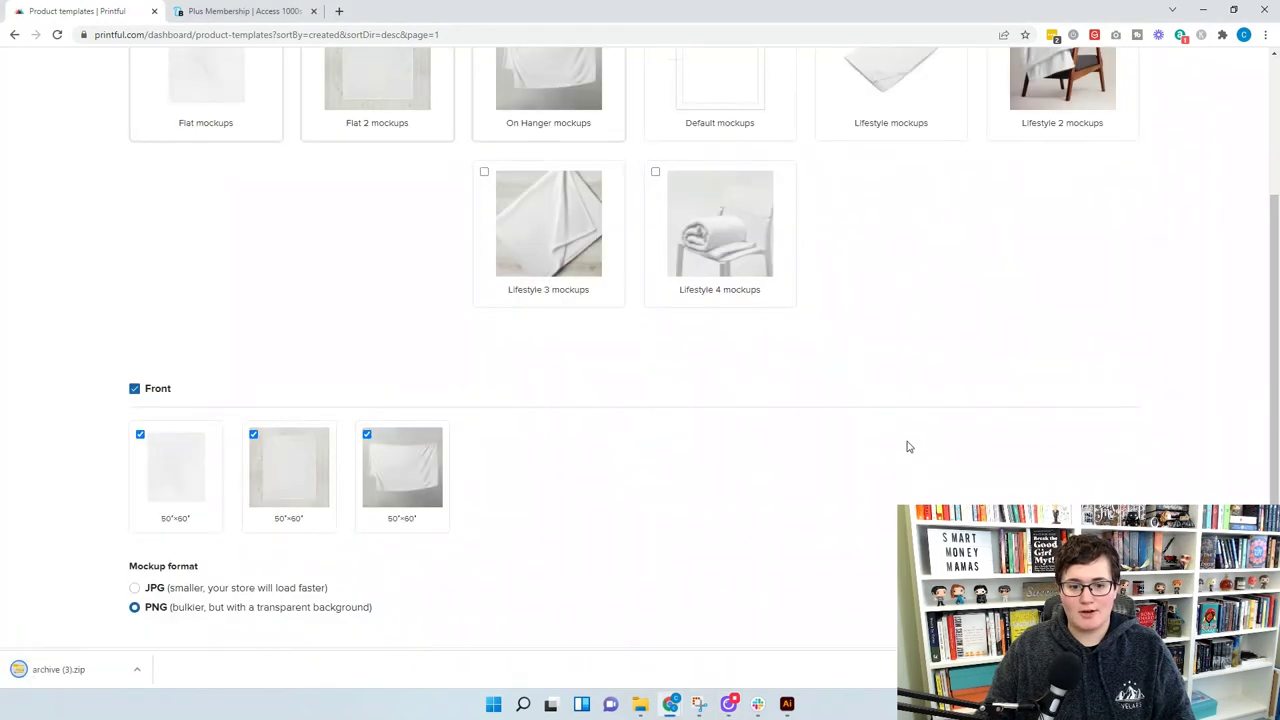
scroll(267, 261, up, 2)
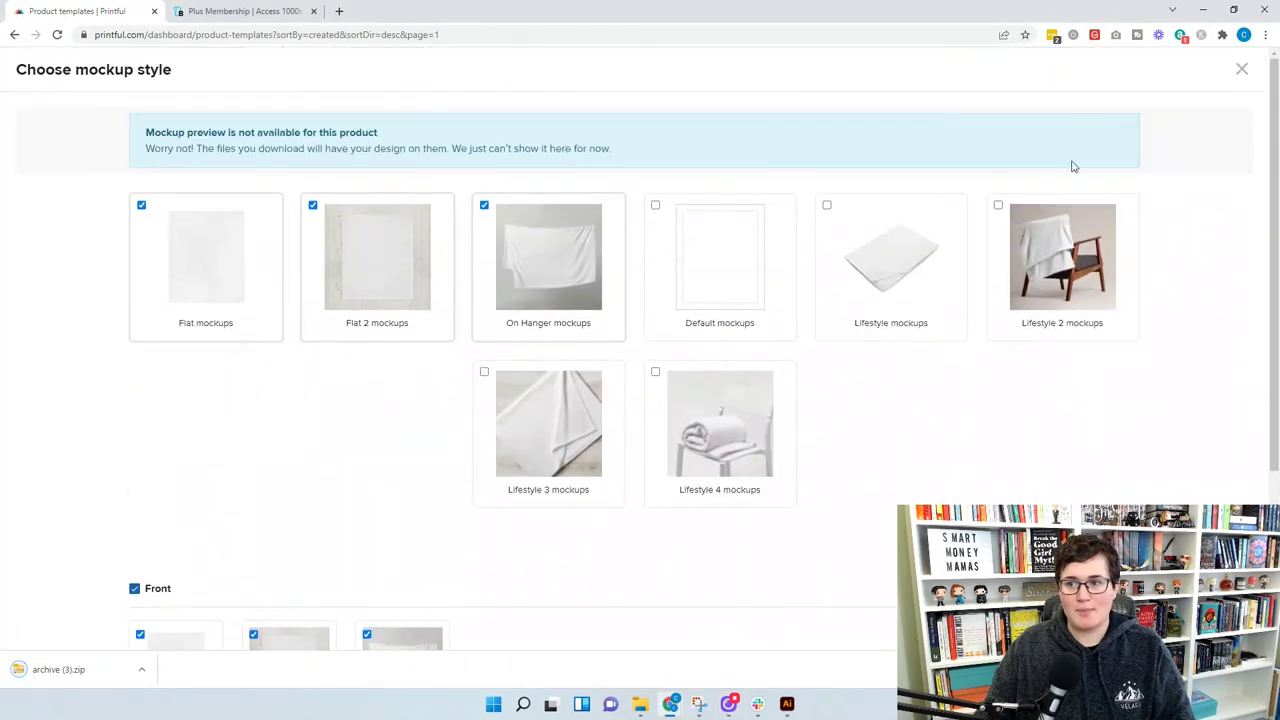
click(1241, 69)
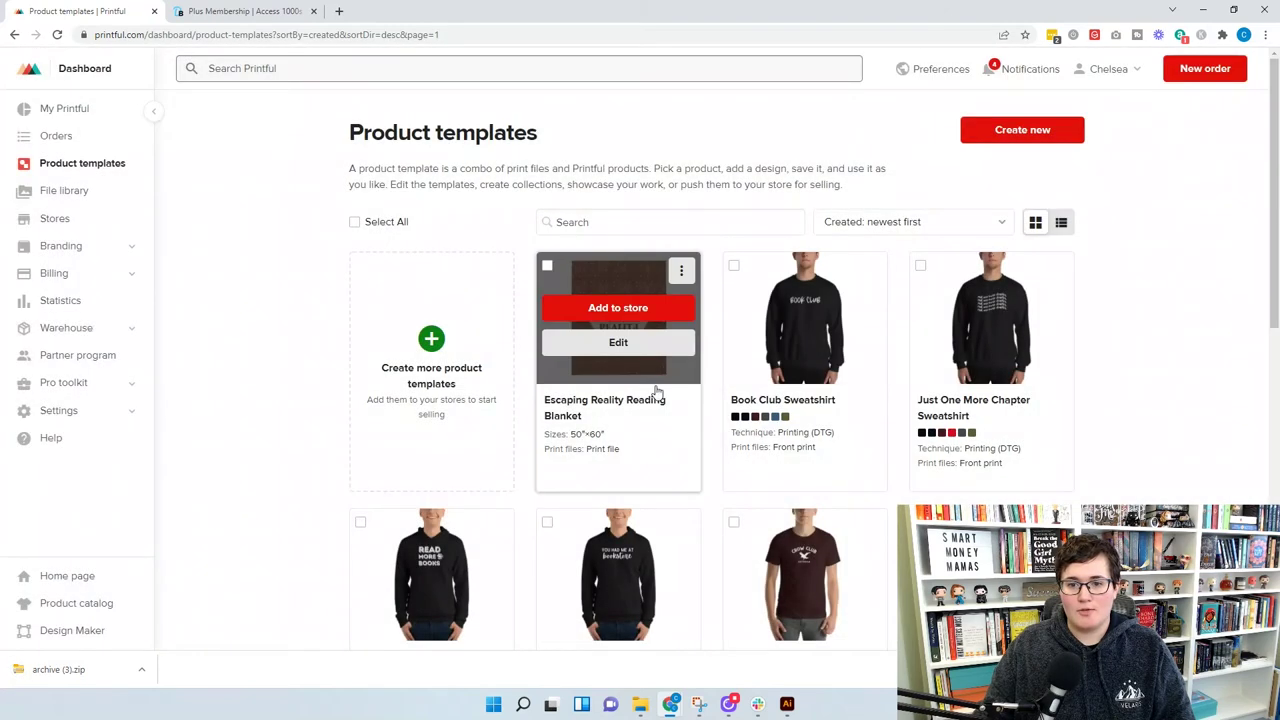
Add the blanket template to the Kingdomofthreads Shopify store with Flat 2 as the storefront mockup style, and proceed to the product details
click(652, 318)
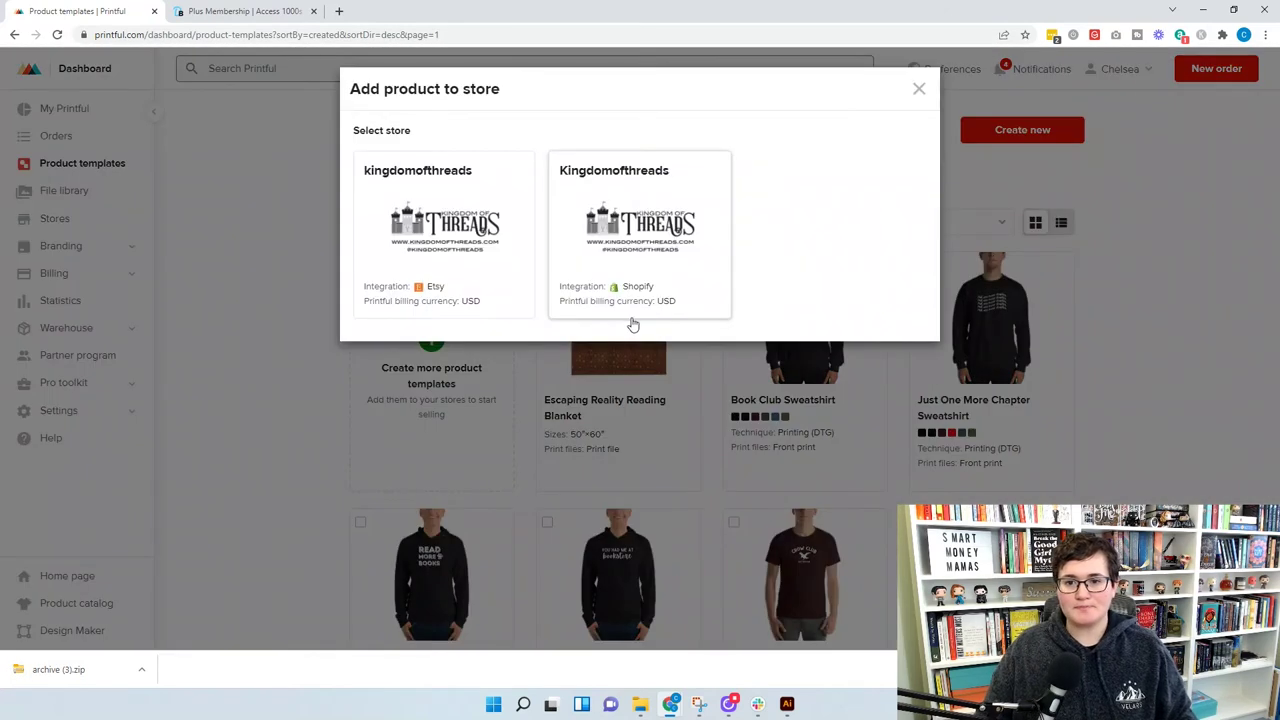
click(662, 273)
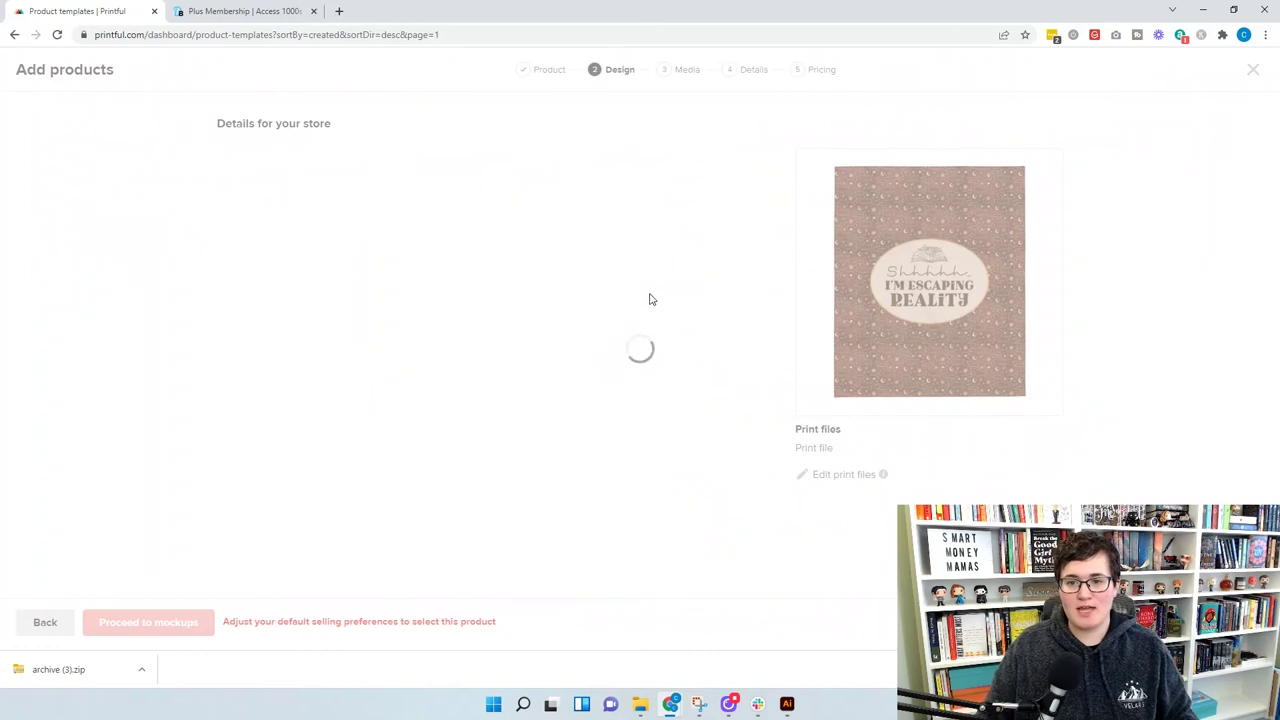
click(200, 621)
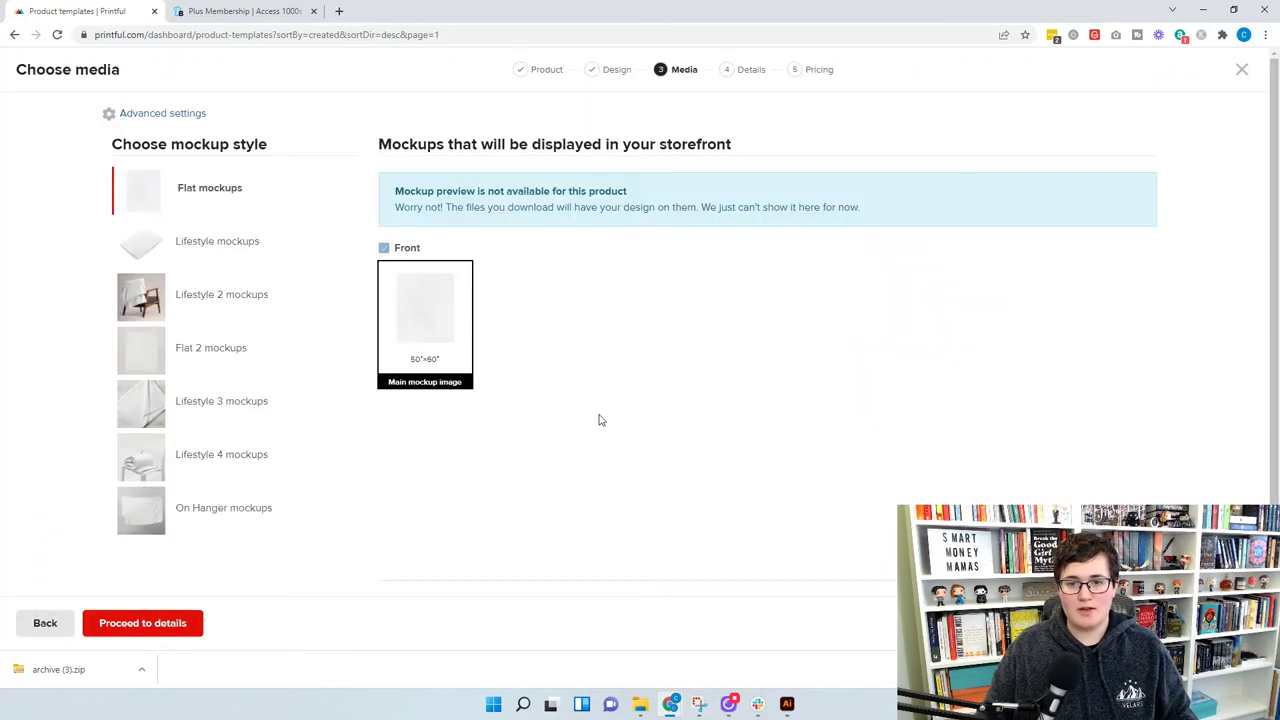
click(214, 351)
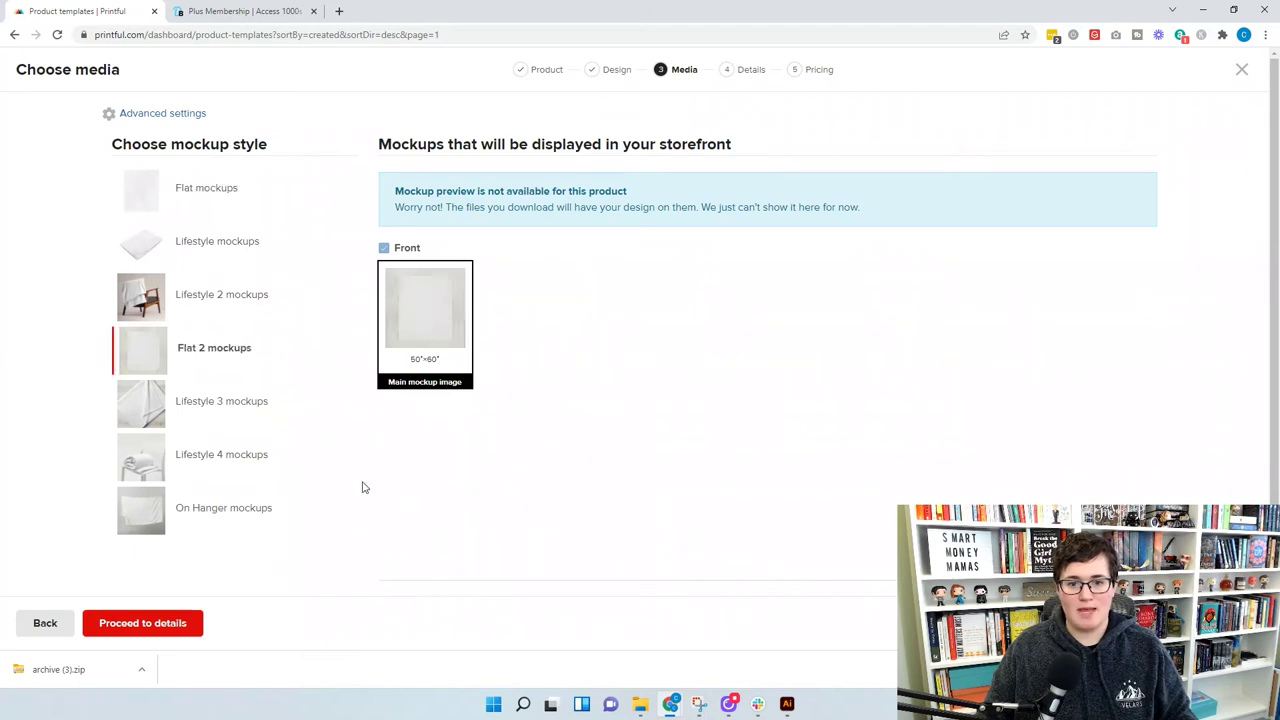
click(180, 624)
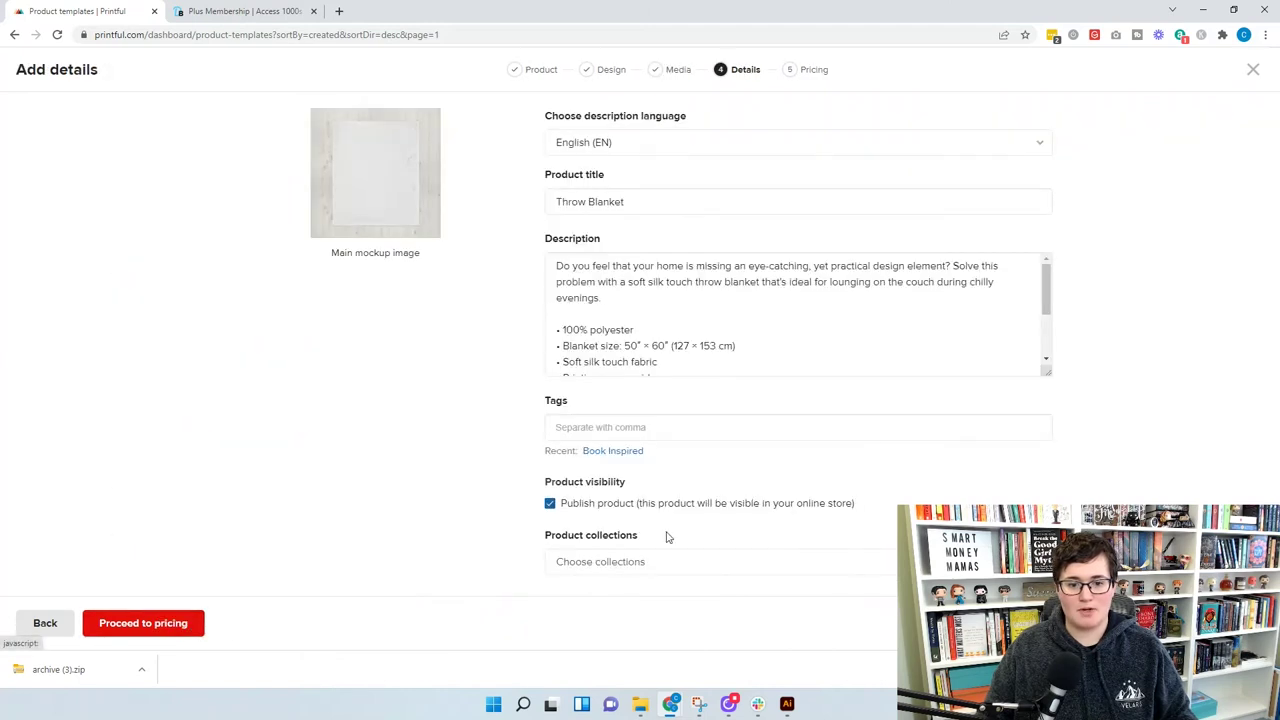
Set the store product's title to "Escaping Reality Reading Blanket" and look through its description
triple_click(661, 200)
text(Esc)
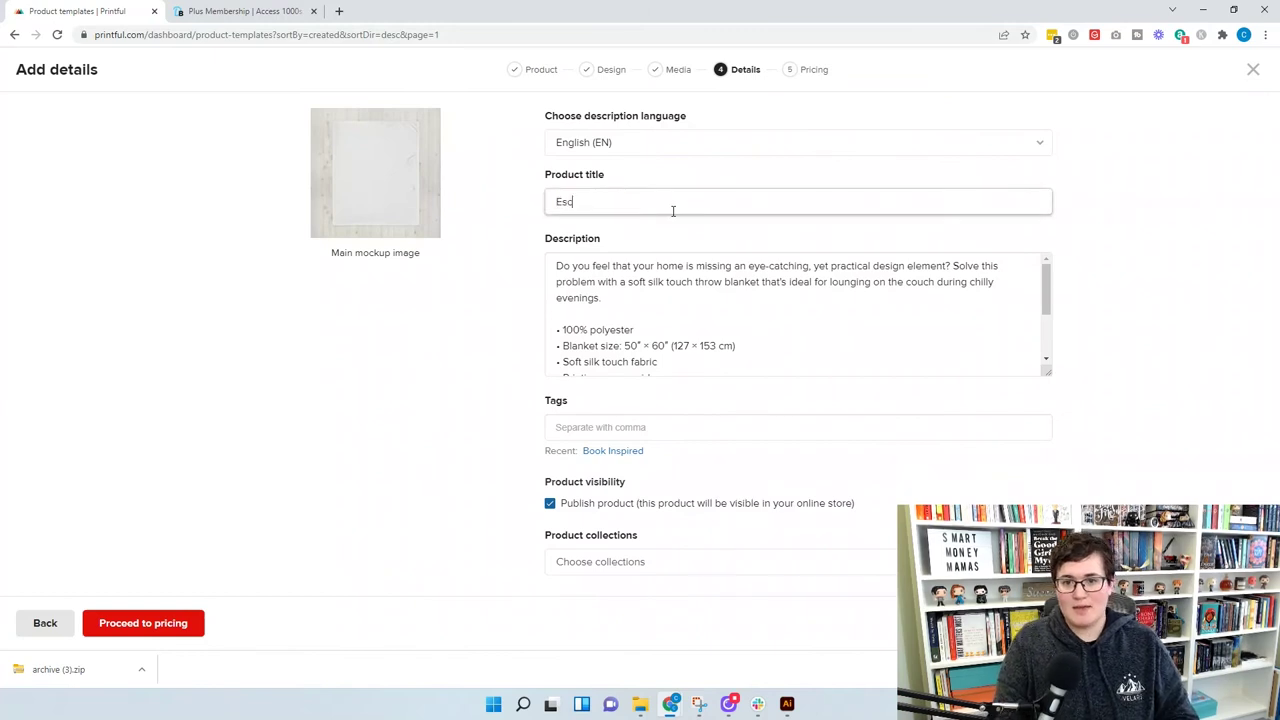
text(aping Reality REad)
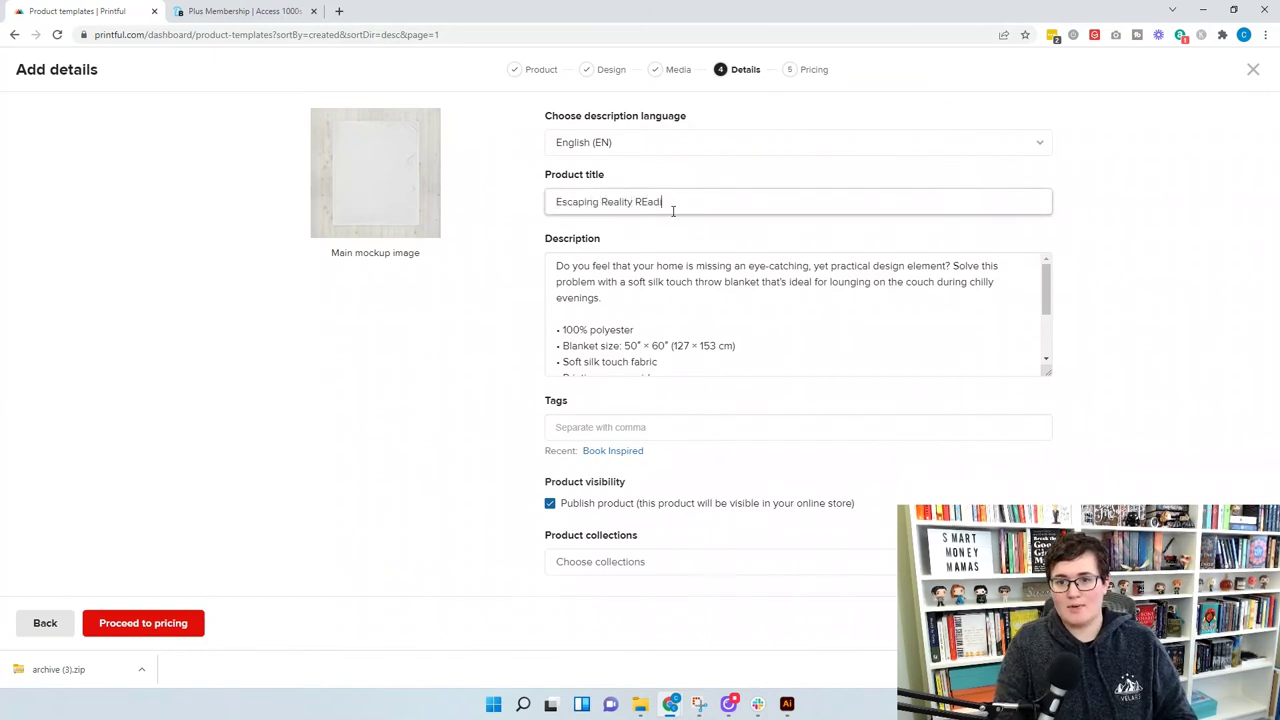
text(eading Blanket)
scroll(560, 275, down, 2)
click(516, 283)
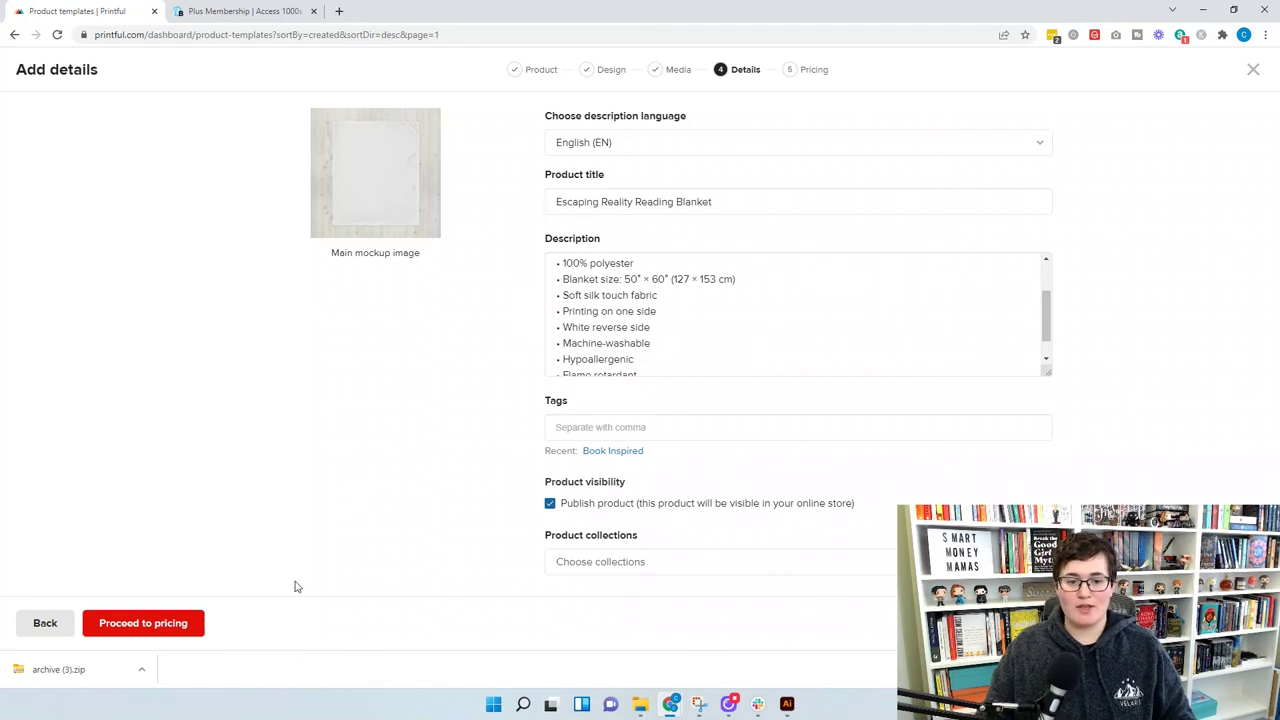
Proceed to pricing, set the retail price for all products to 55 USD, and submit the blanket to the store
click(188, 620)
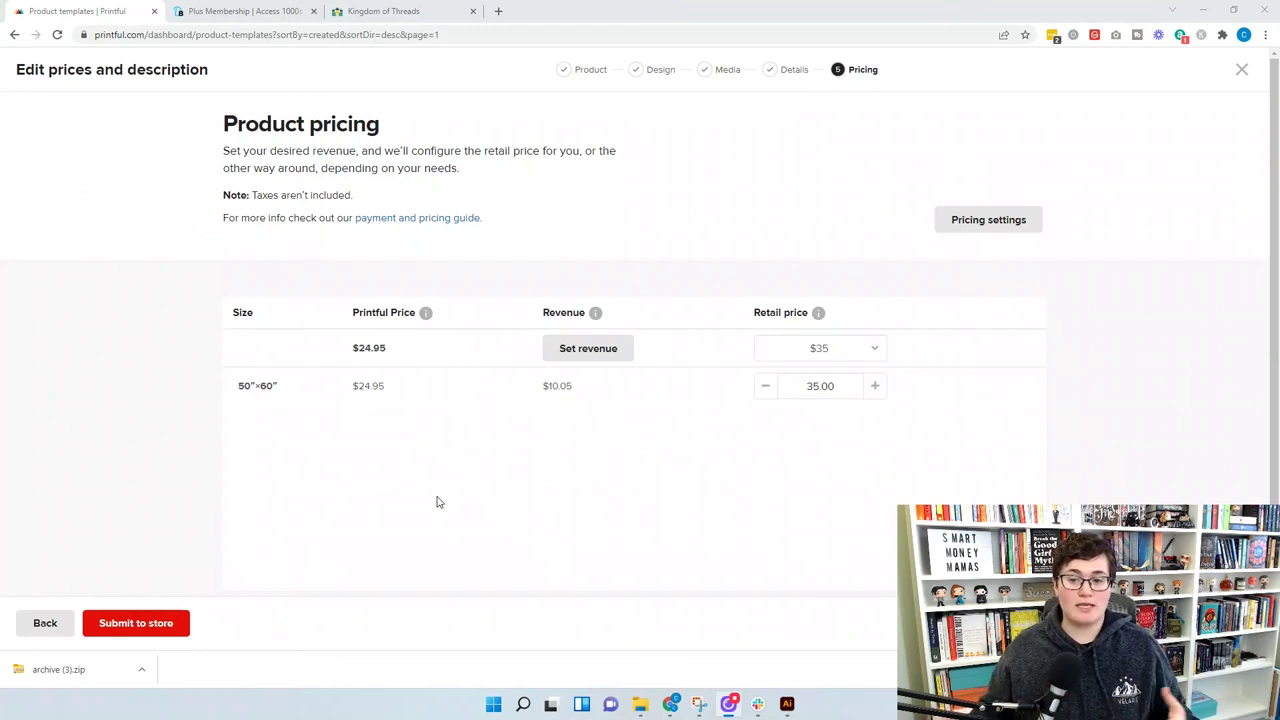
click(824, 349)
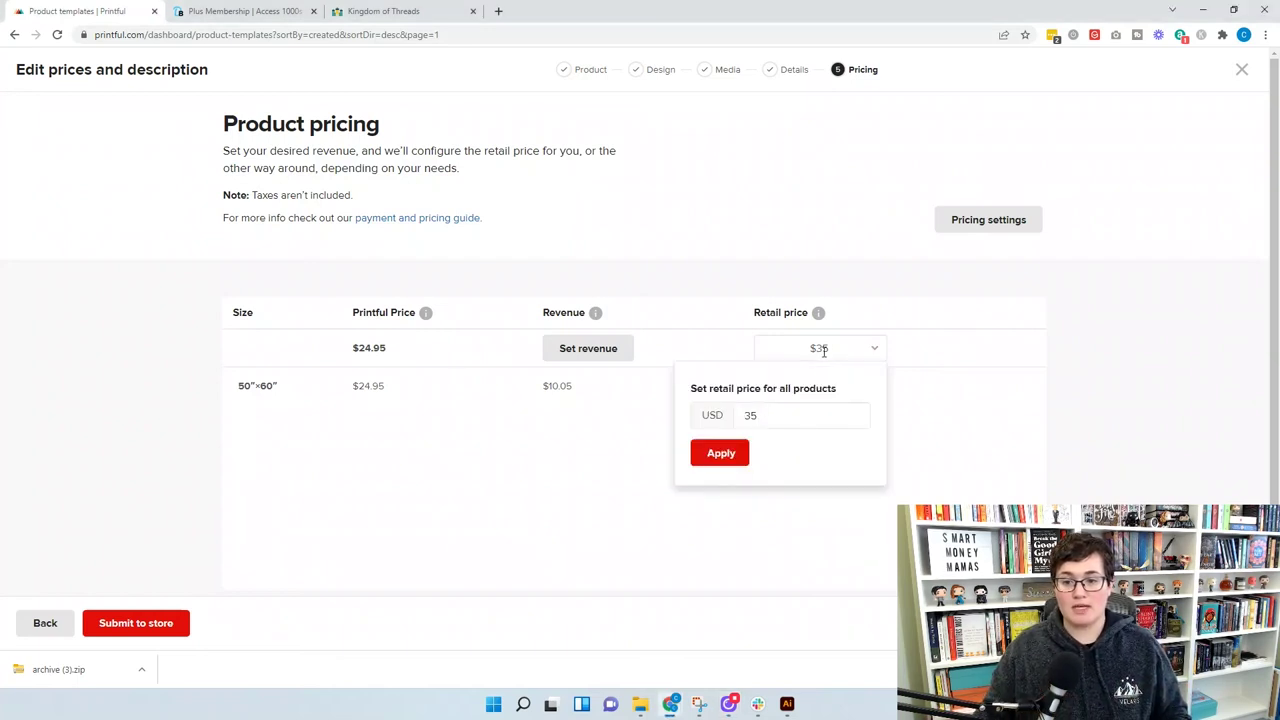
click(769, 418)
text(55)
click(741, 453)
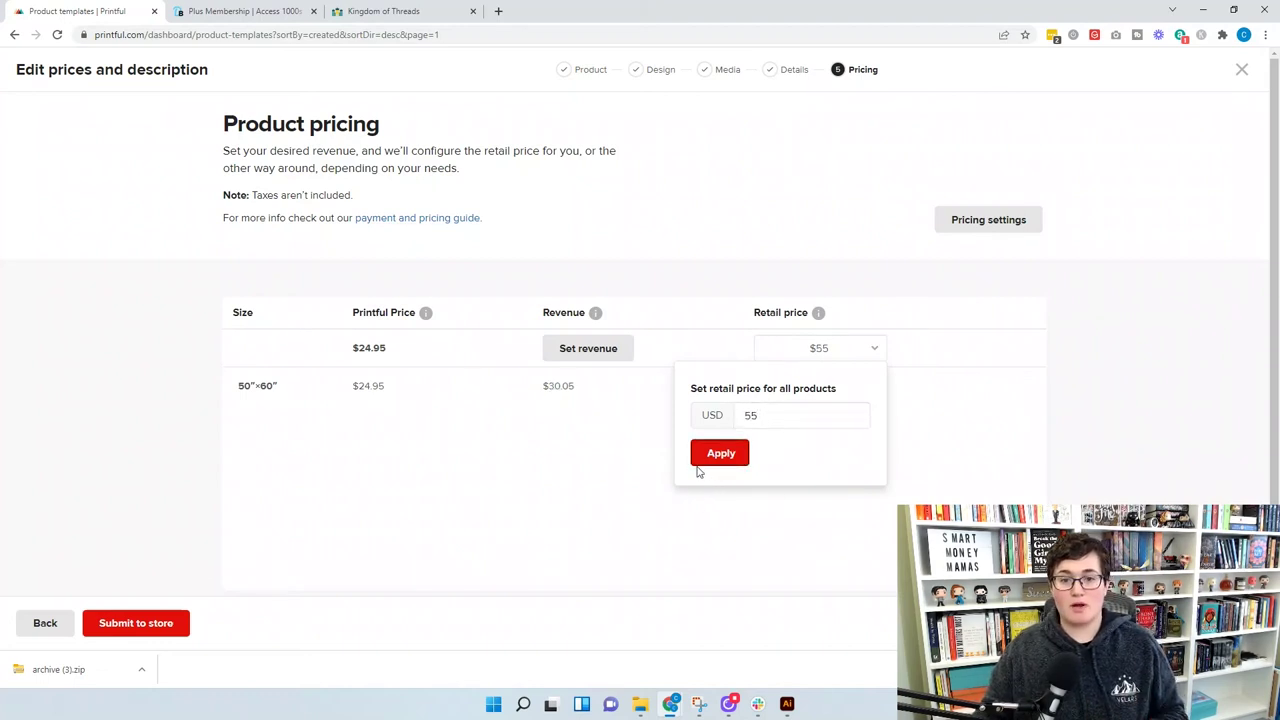
click(640, 480)
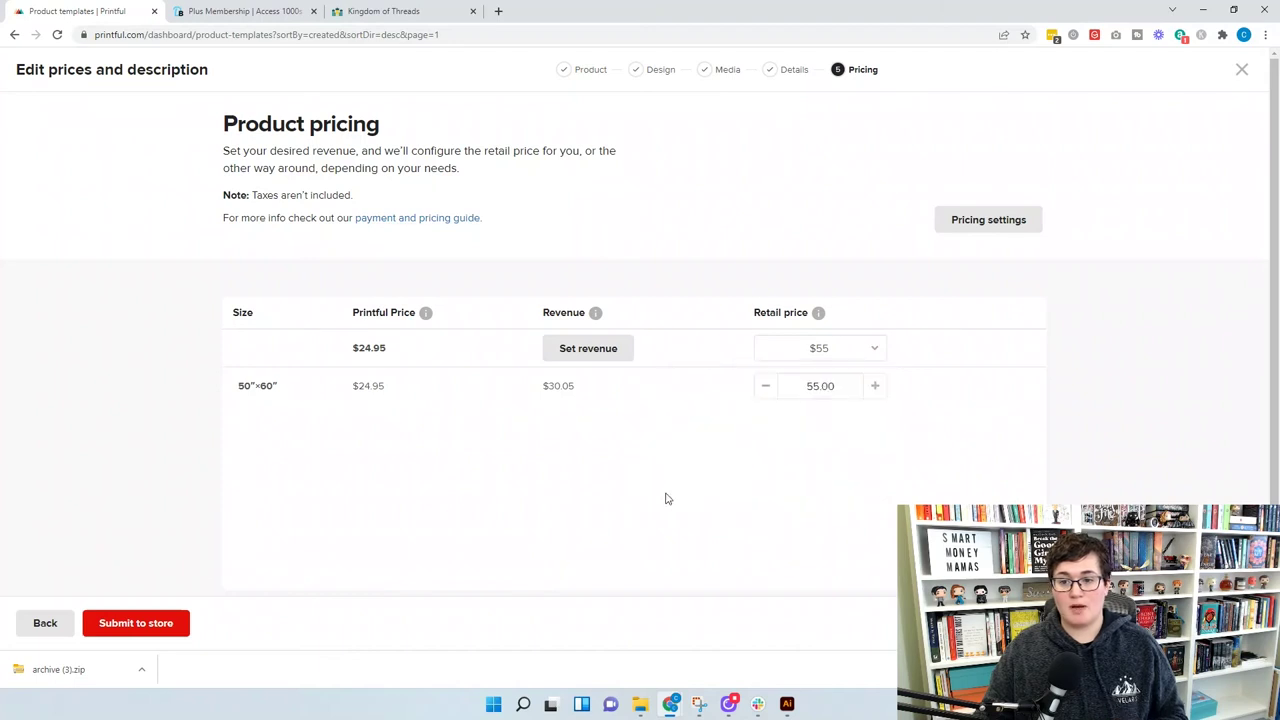
scroll(766, 421, down, 1)
click(163, 630)
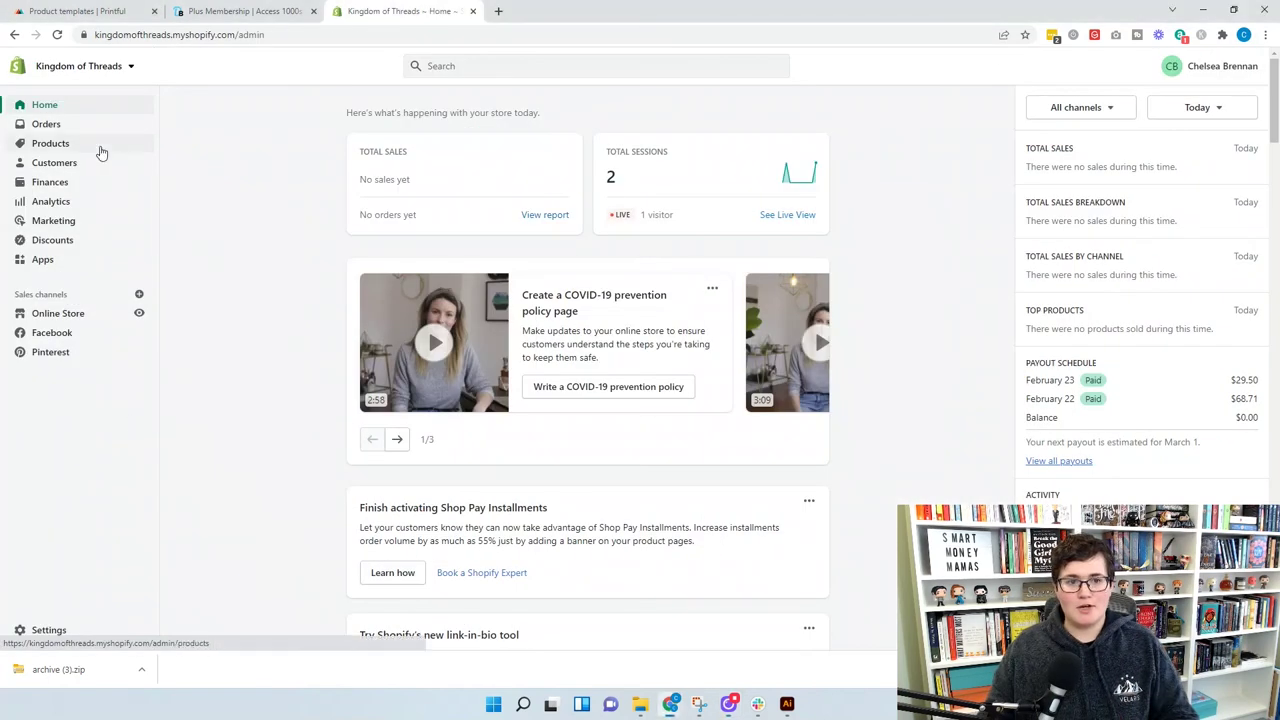
In the Shopify admin, search the products for "esca" and open the Escaping Reality Reading Blanket
click(102, 157)
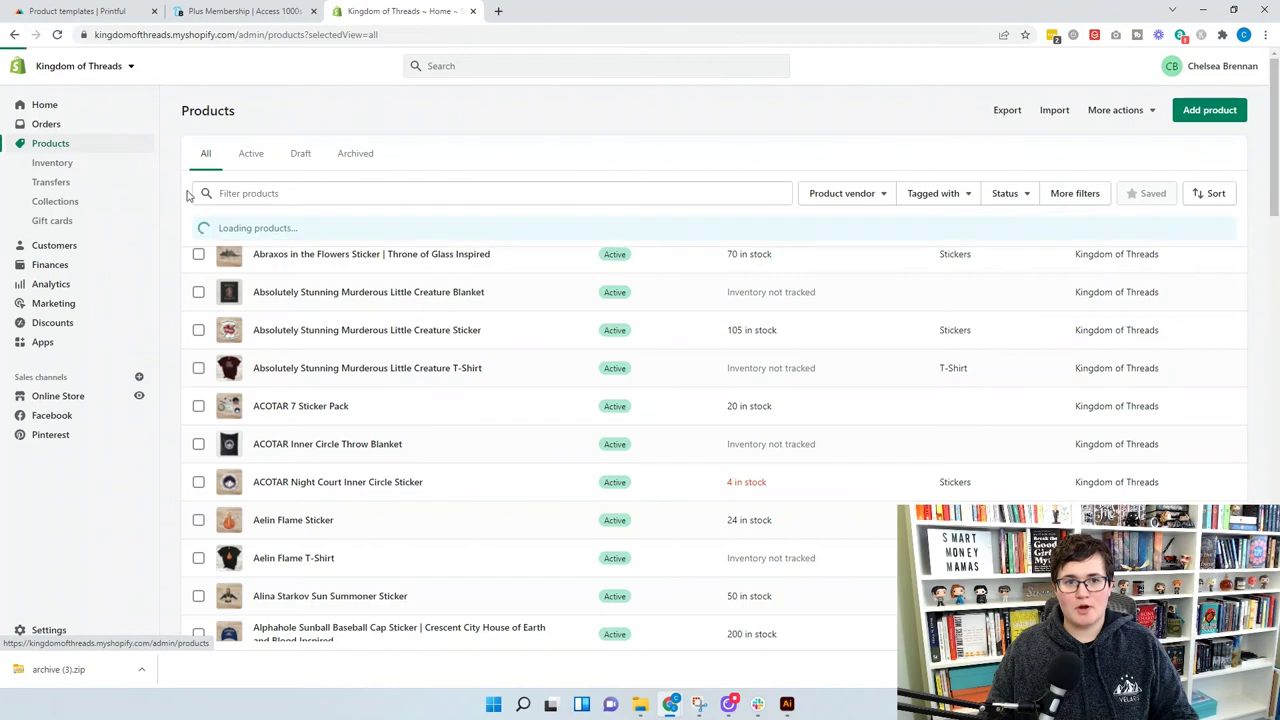
click(220, 193)
text(esca)
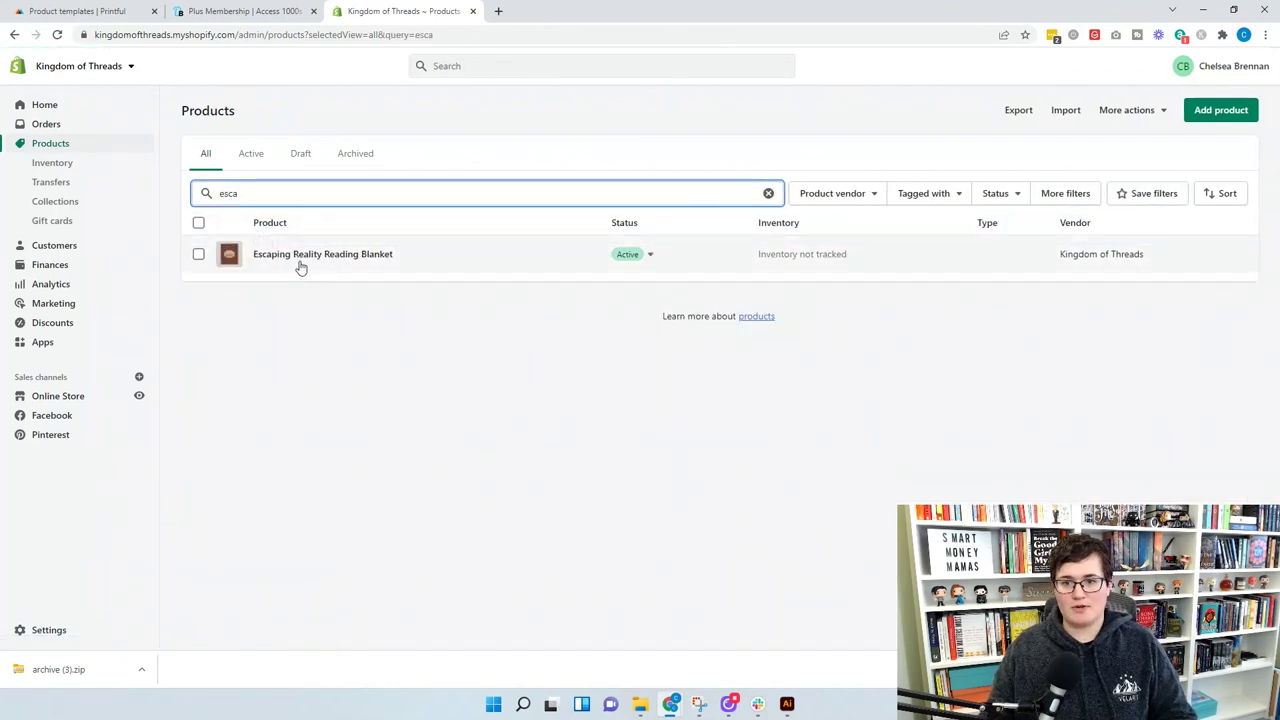
click(300, 263)
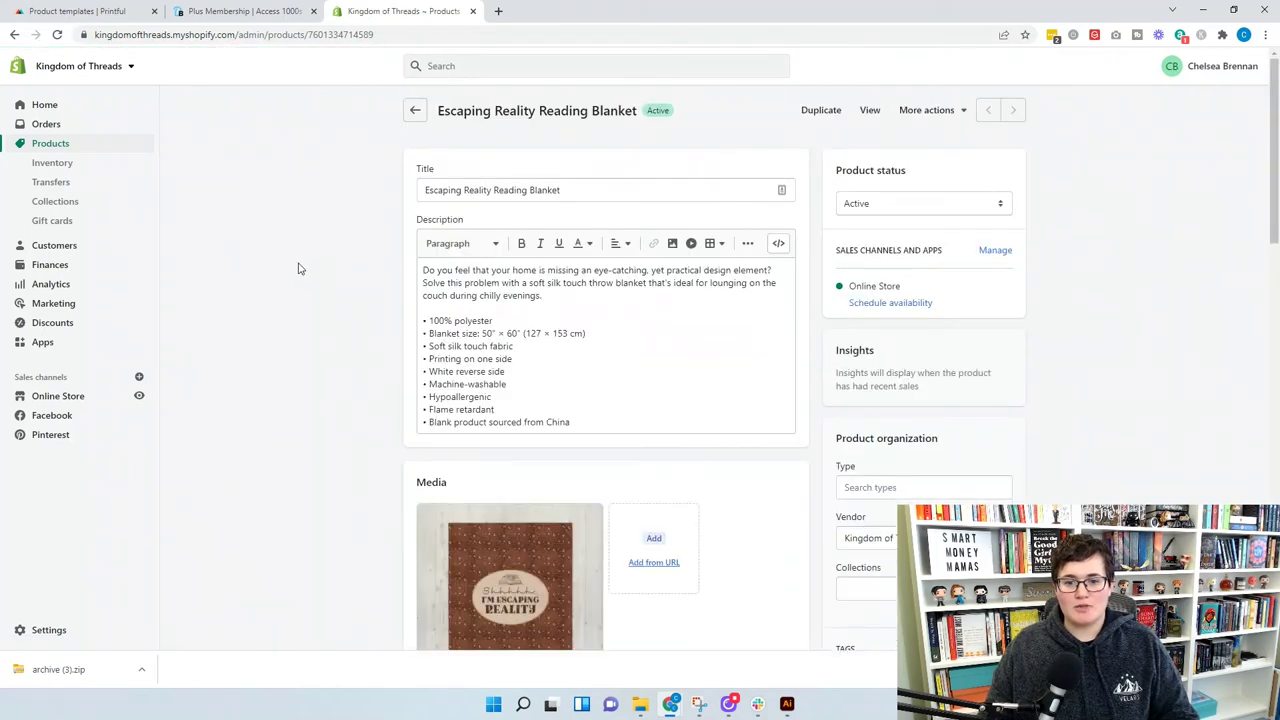
Open the Kingdom of Threads storefront in a new tab and copy the full description of the Just One More Chapter Throw Blanket
click(498, 11)
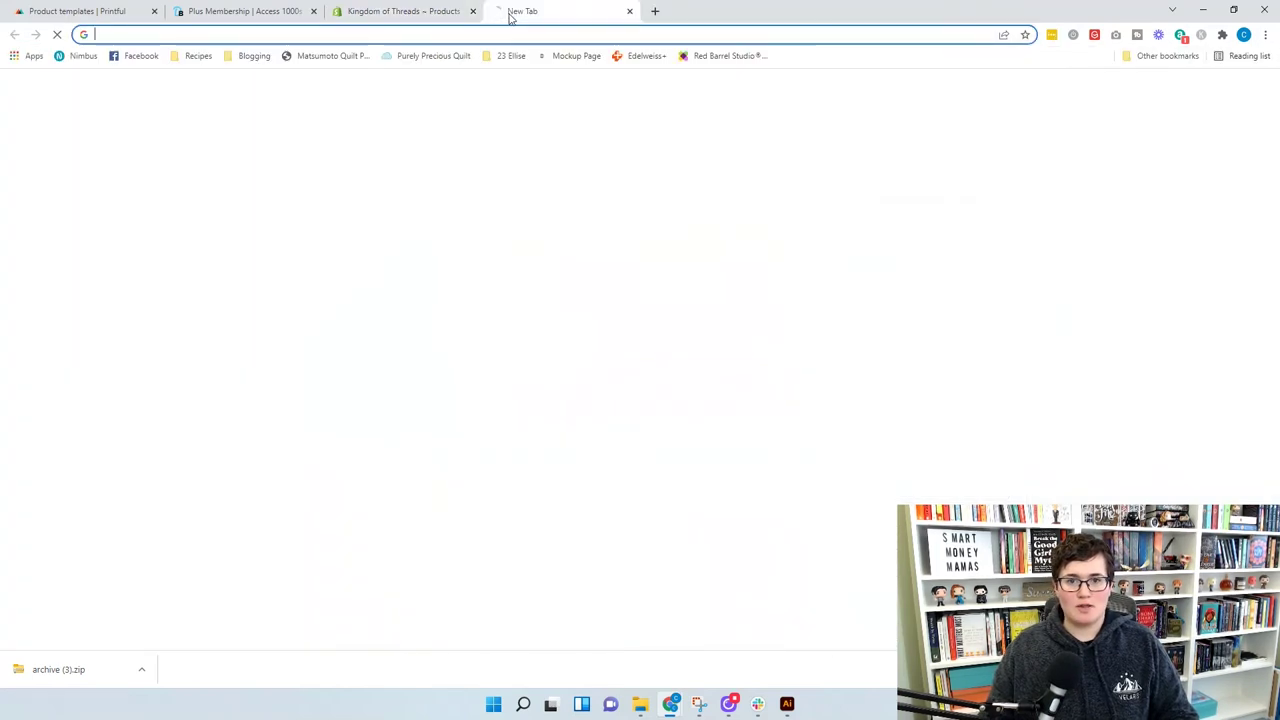
text(kin)
key(Return)
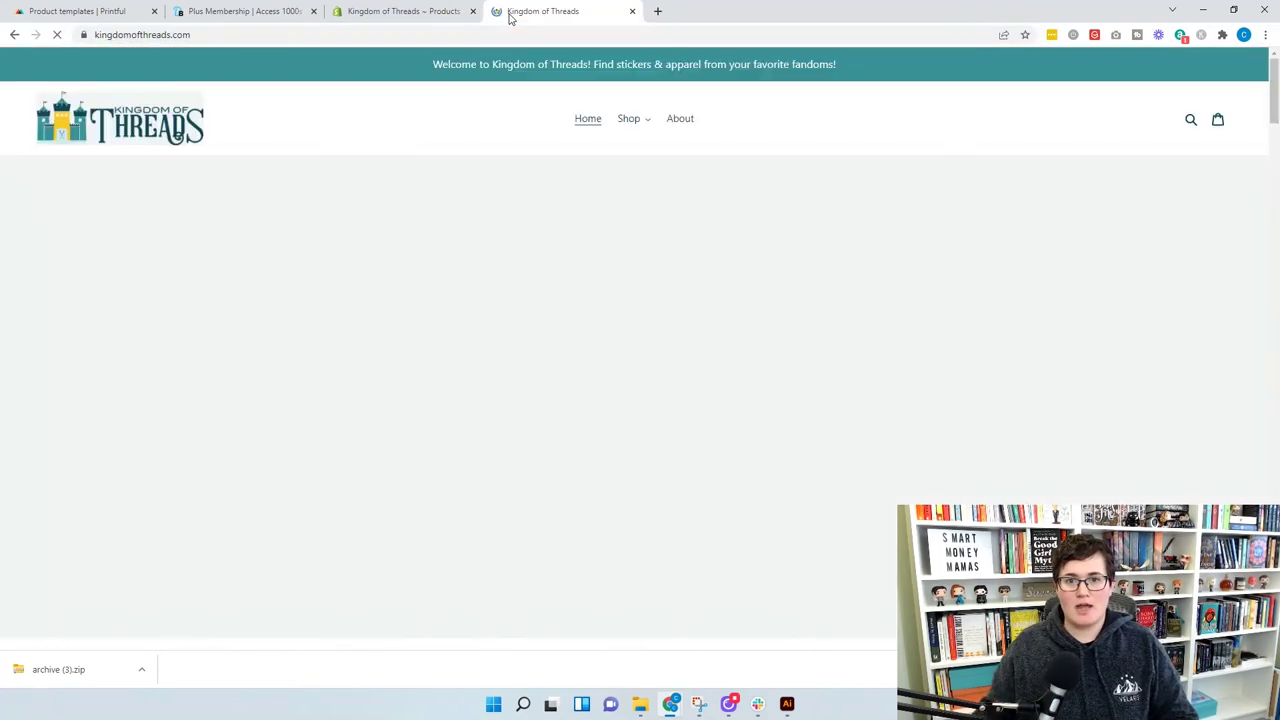
scroll(530, 262, down, 10)
scroll(532, 268, down, 5)
click(540, 333)
scroll(700, 390, down, 2)
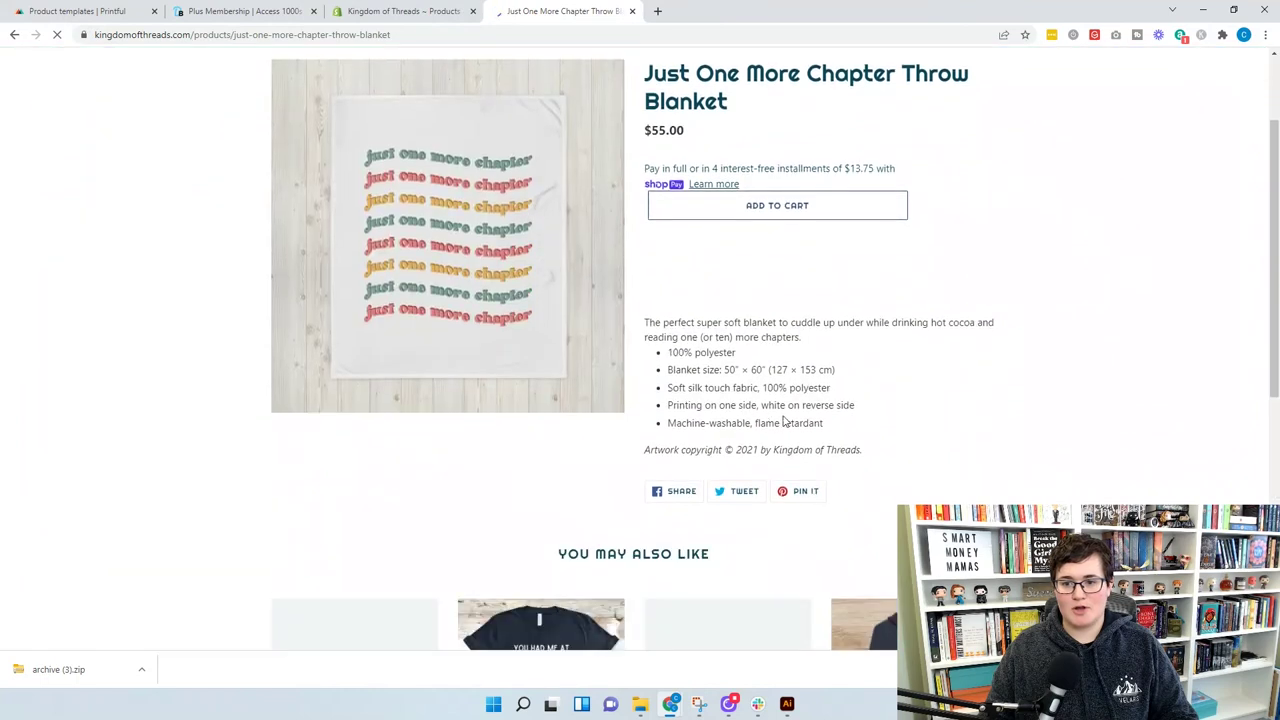
drag(866, 428, 648, 340)
key(ctrl+c)
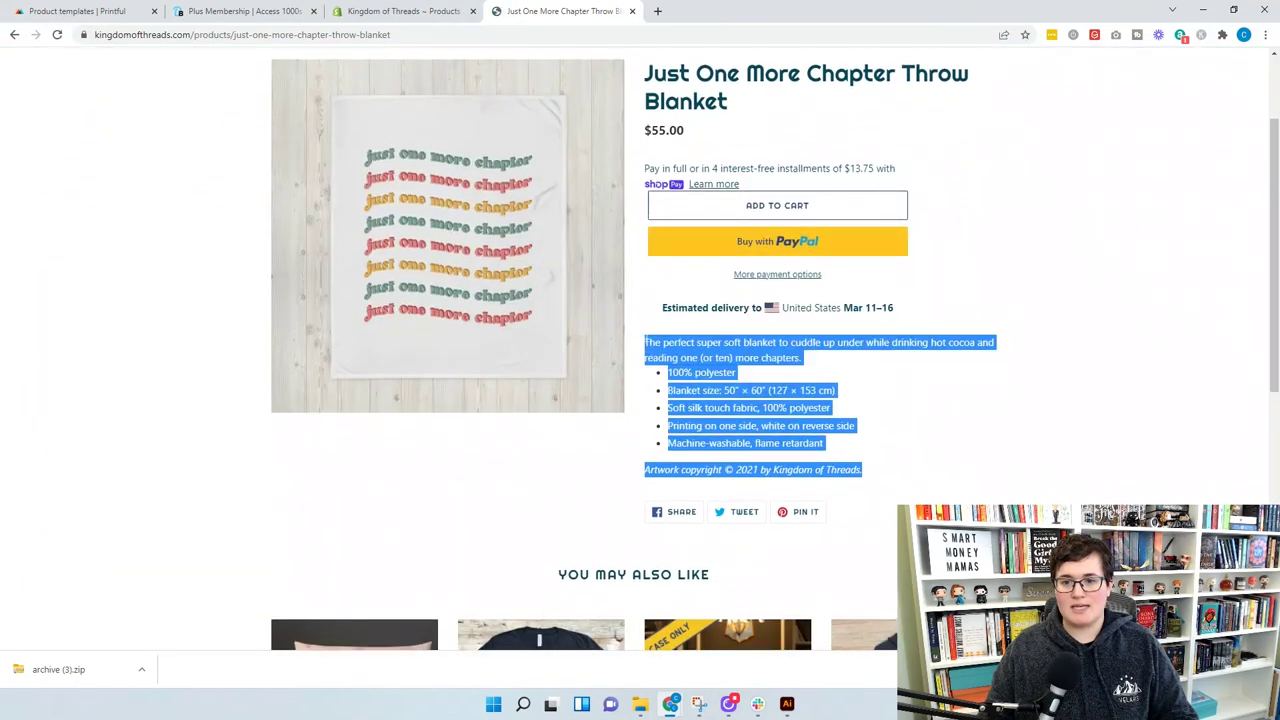
Replace the entire Shopify description of the Escaping Reality Reading Blanket with the copied blanket description
click(400, 11)
click(575, 316)
key(ctrl+a)
key(ctrl+v)
Replace the description's introduction with "There's nothing like curling up under this blanket when reality gets to be too much. Everyone will know you're enjoying being somewhere else."
drag(538, 283, 410, 266)
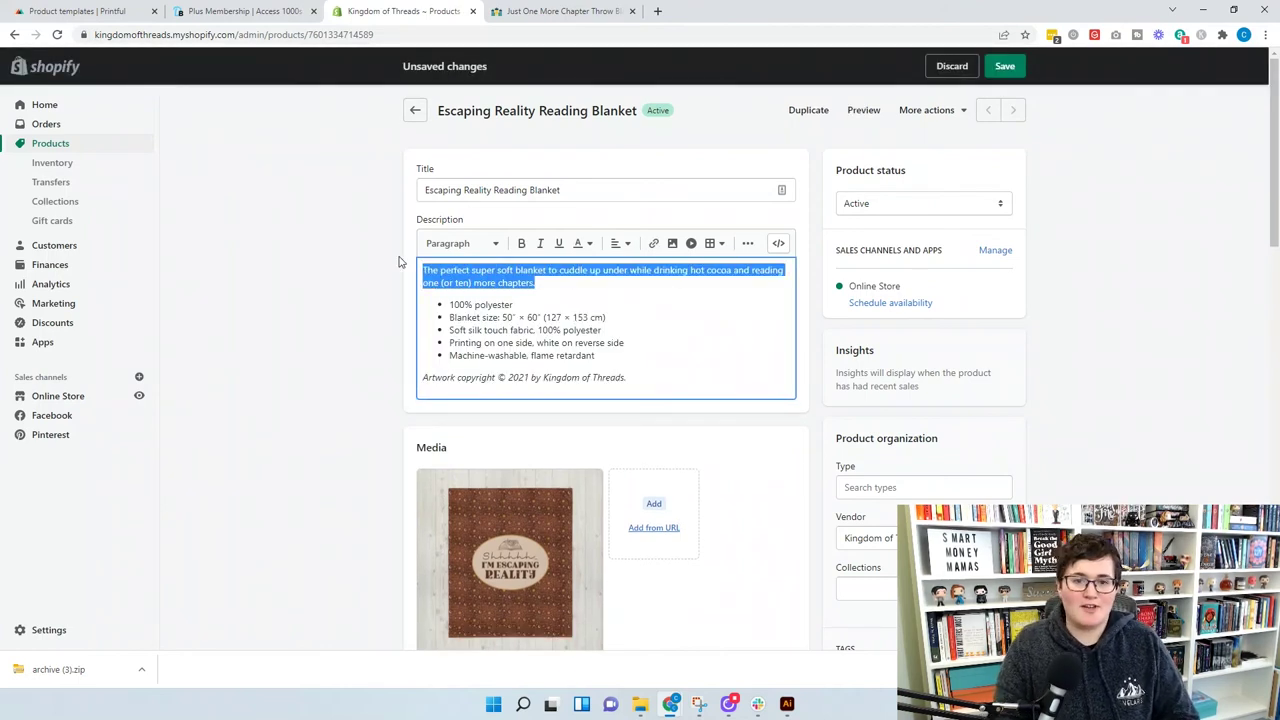
key(BackSpace)
text(here)
text(The)
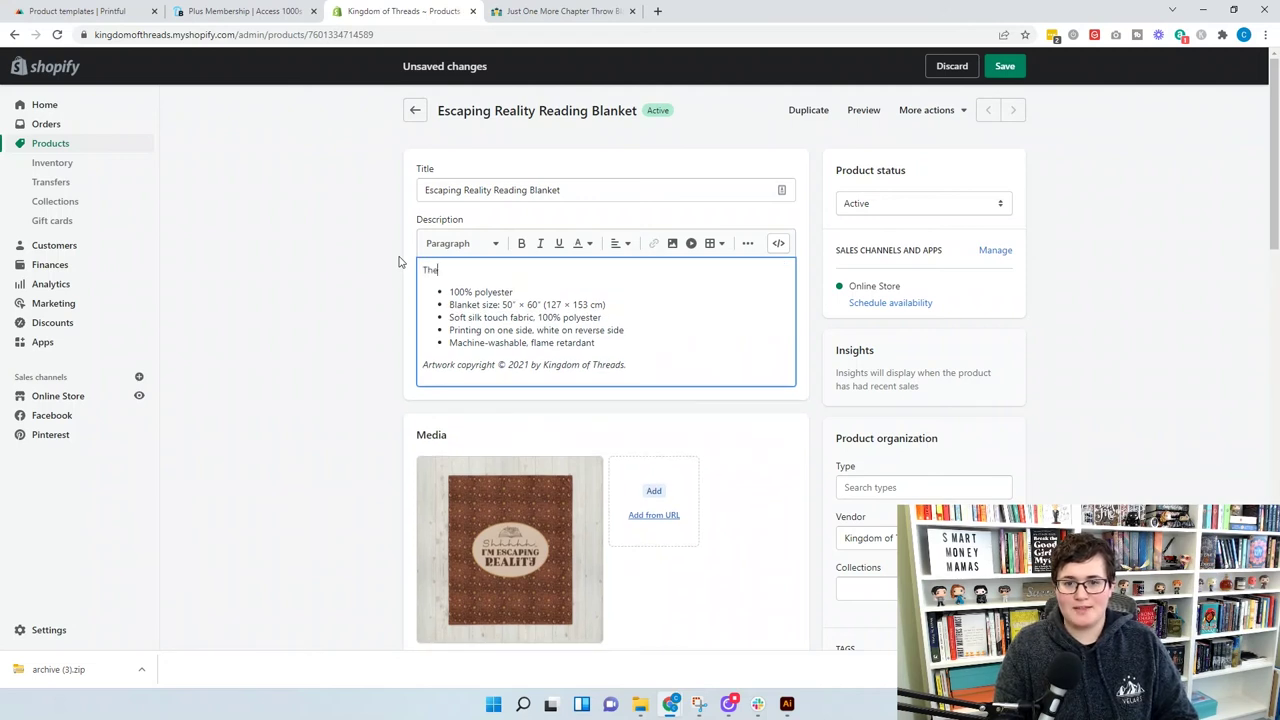
text(re's nothing liek)
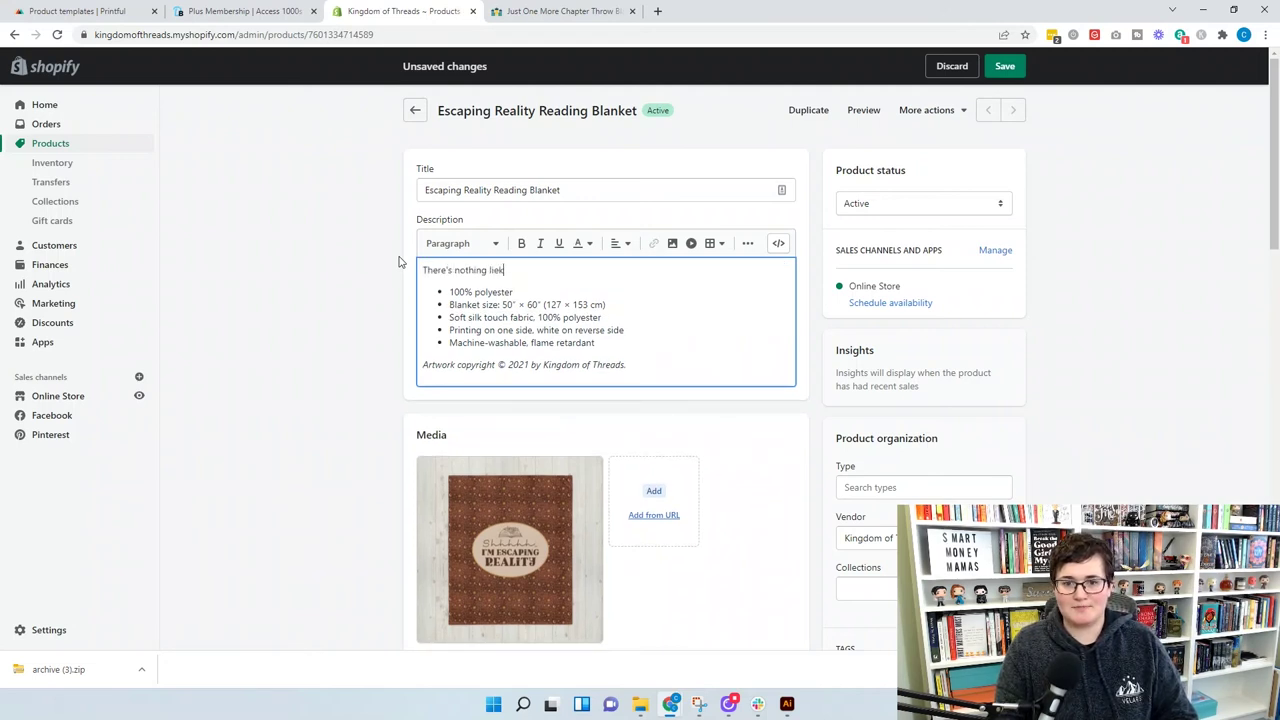
key(BackSpace)
key(BackSpace)
key(BackSpace)
key(BackSpace)
key(BackSpace)
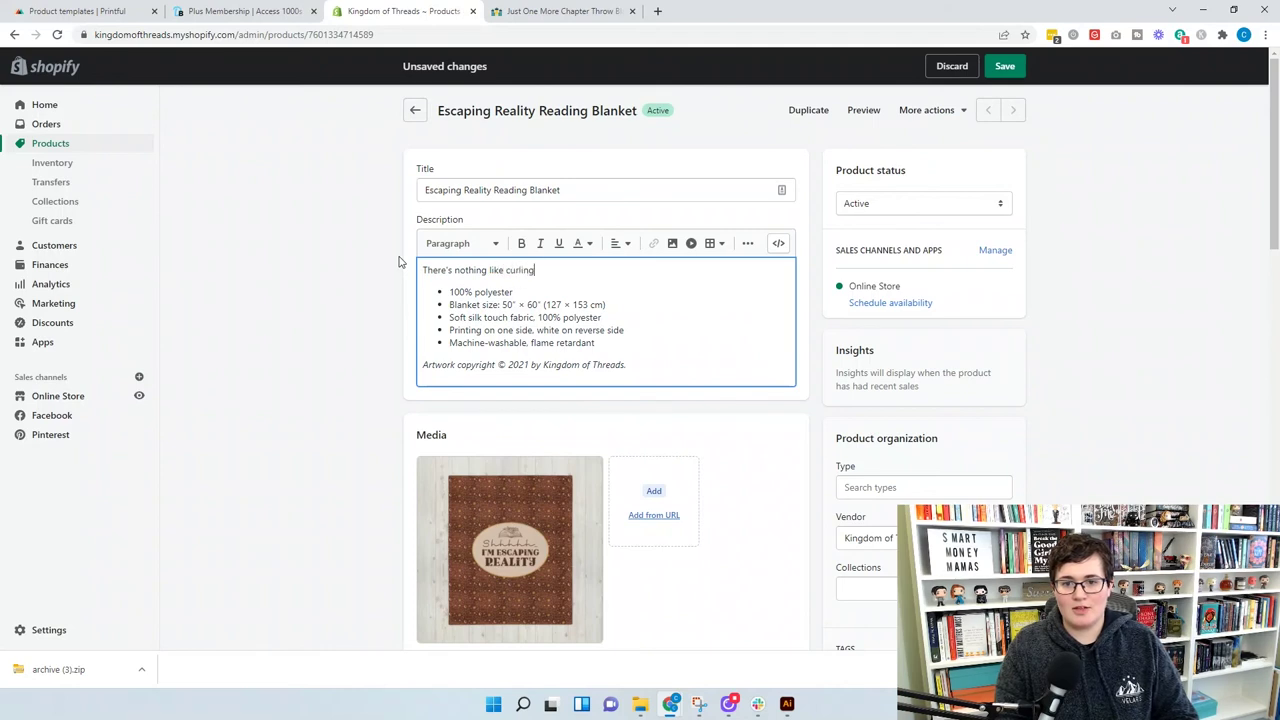
text(ike curling up under this b)
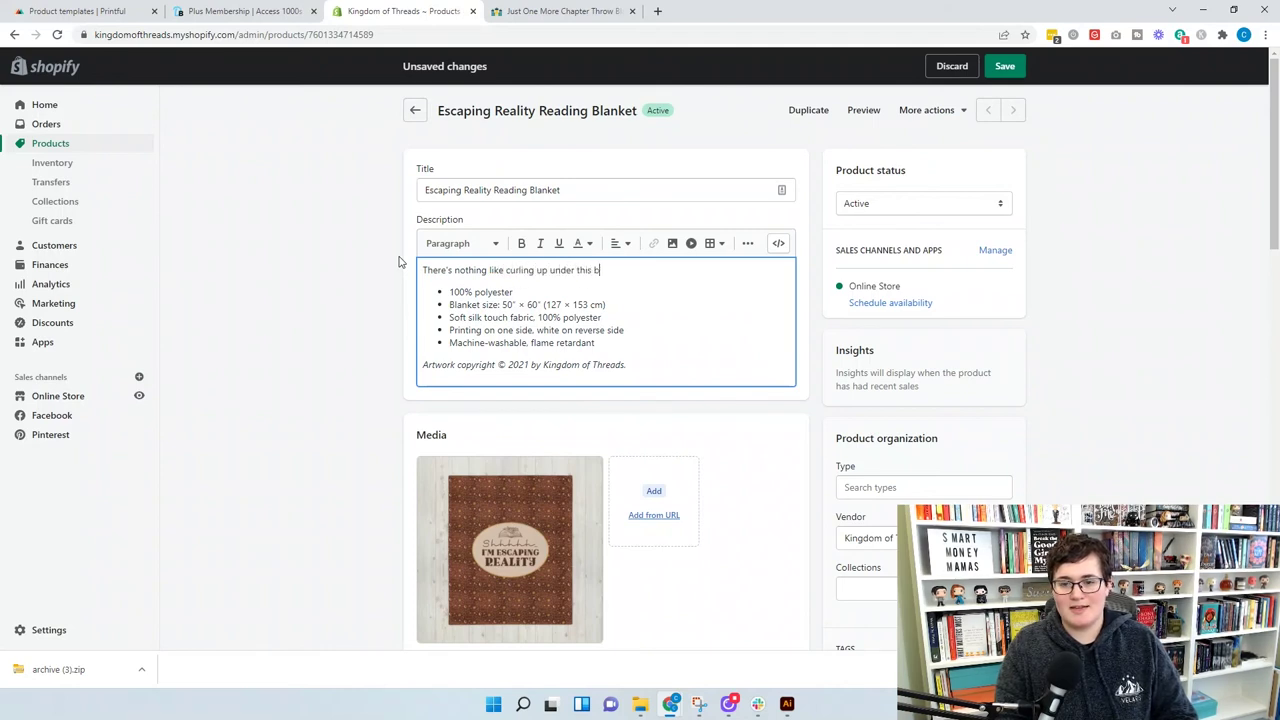
text(lanket when reality ge)
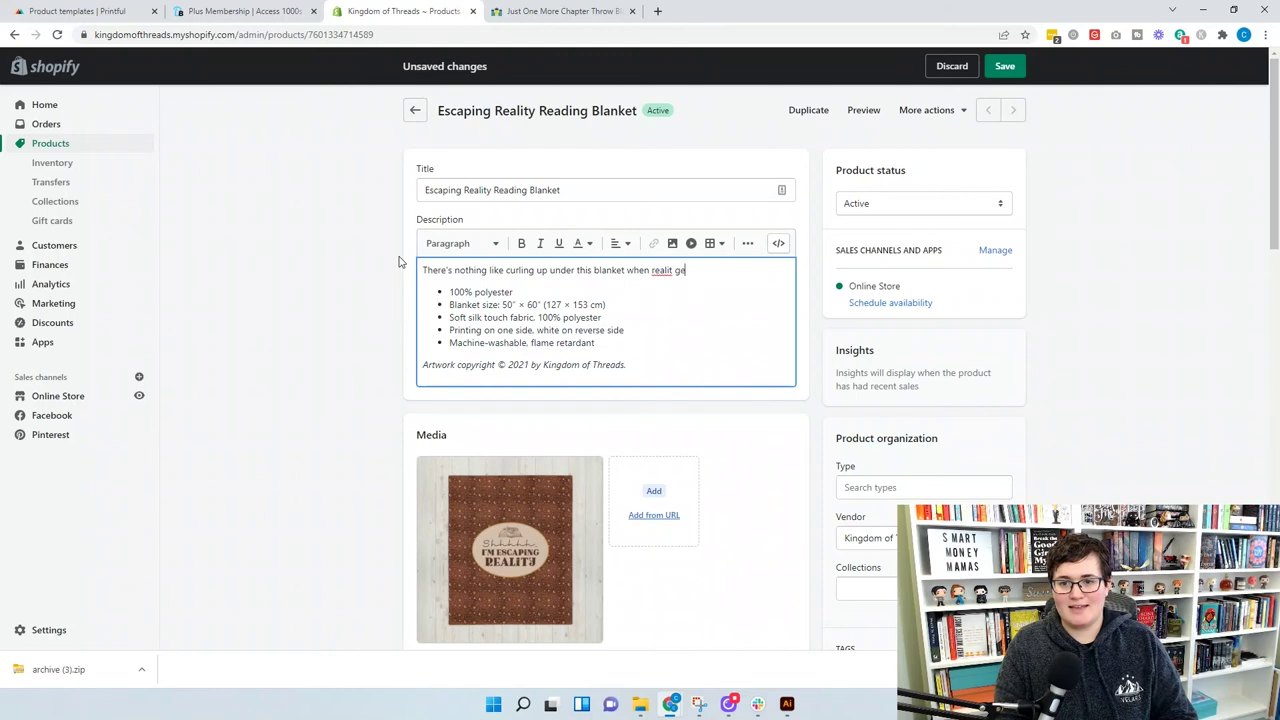
text(ts to be too much. E)
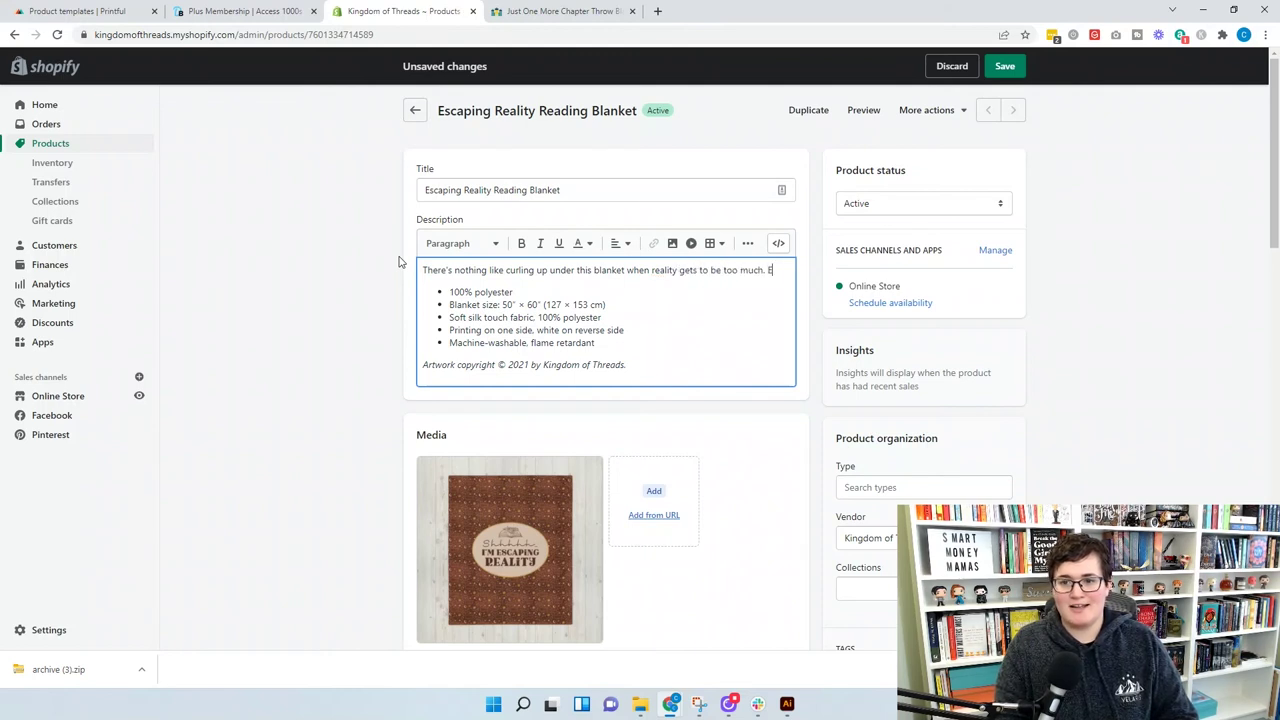
text(veryone will know you)
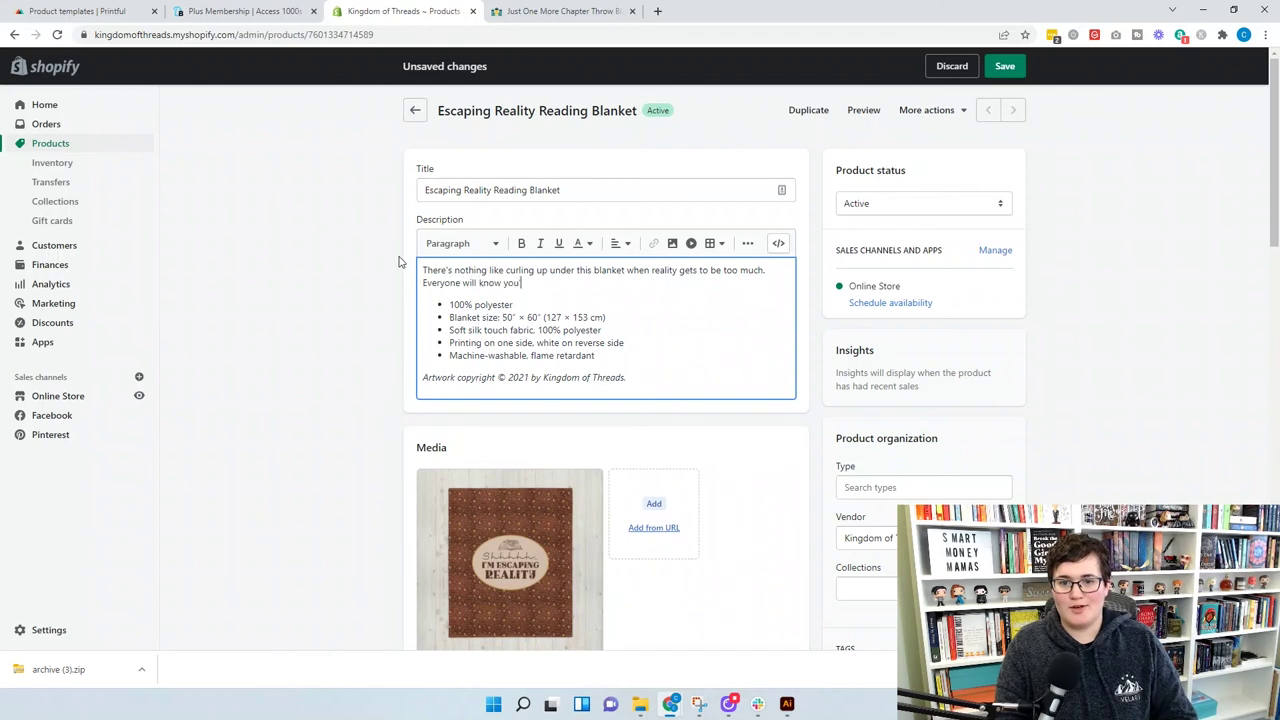
text('re enjoying being somewhere else.)
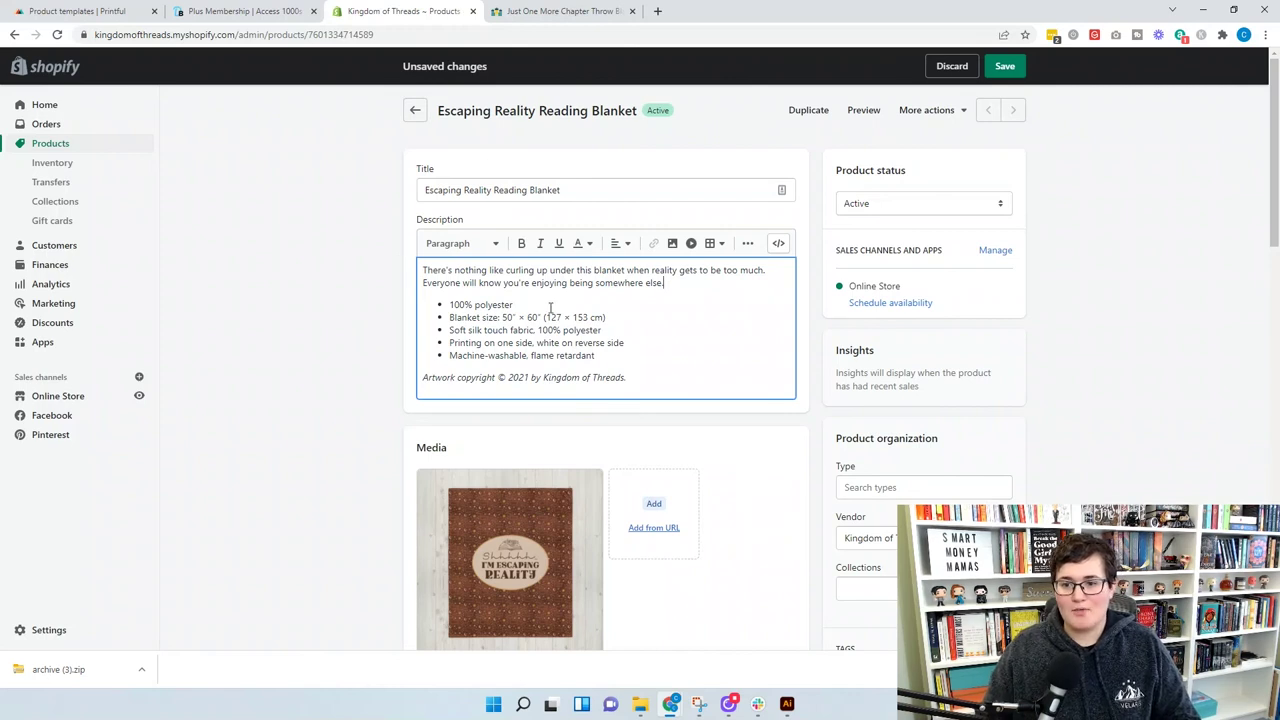
Assign the existing tags Blankets and Book Lover to the product
scroll(550, 310, down, 2)
click(884, 473)
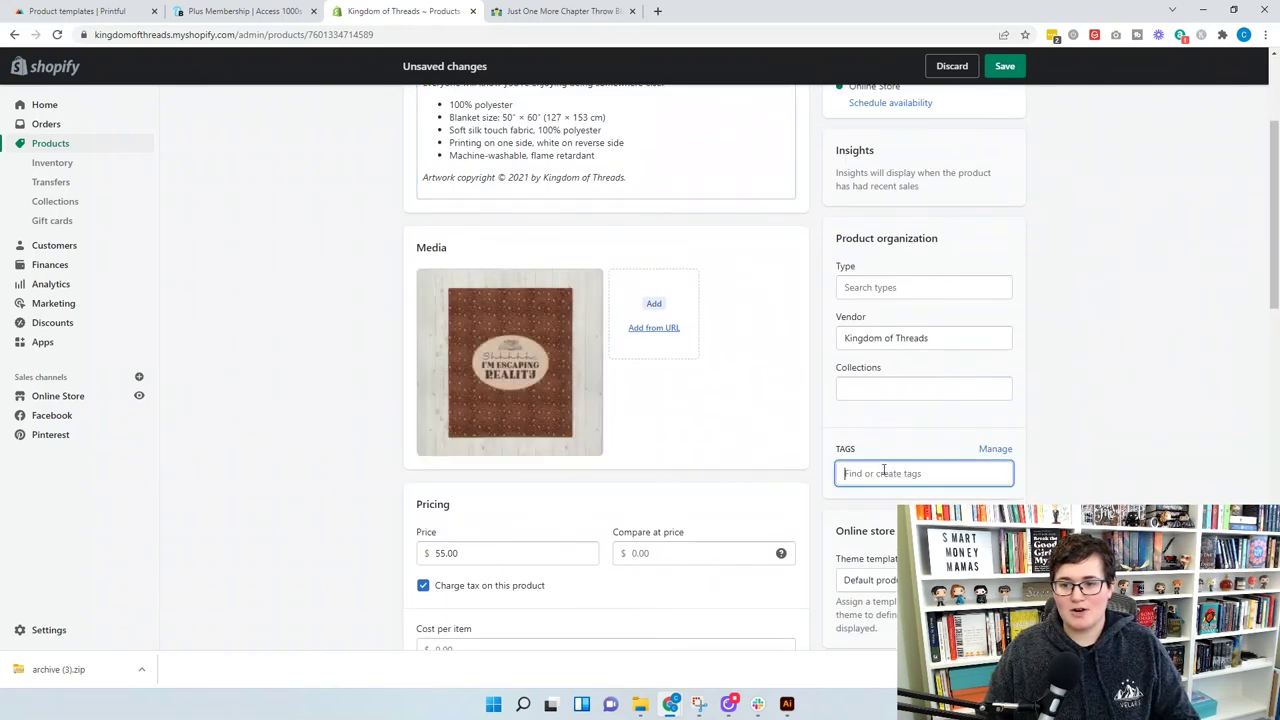
click(994, 449)
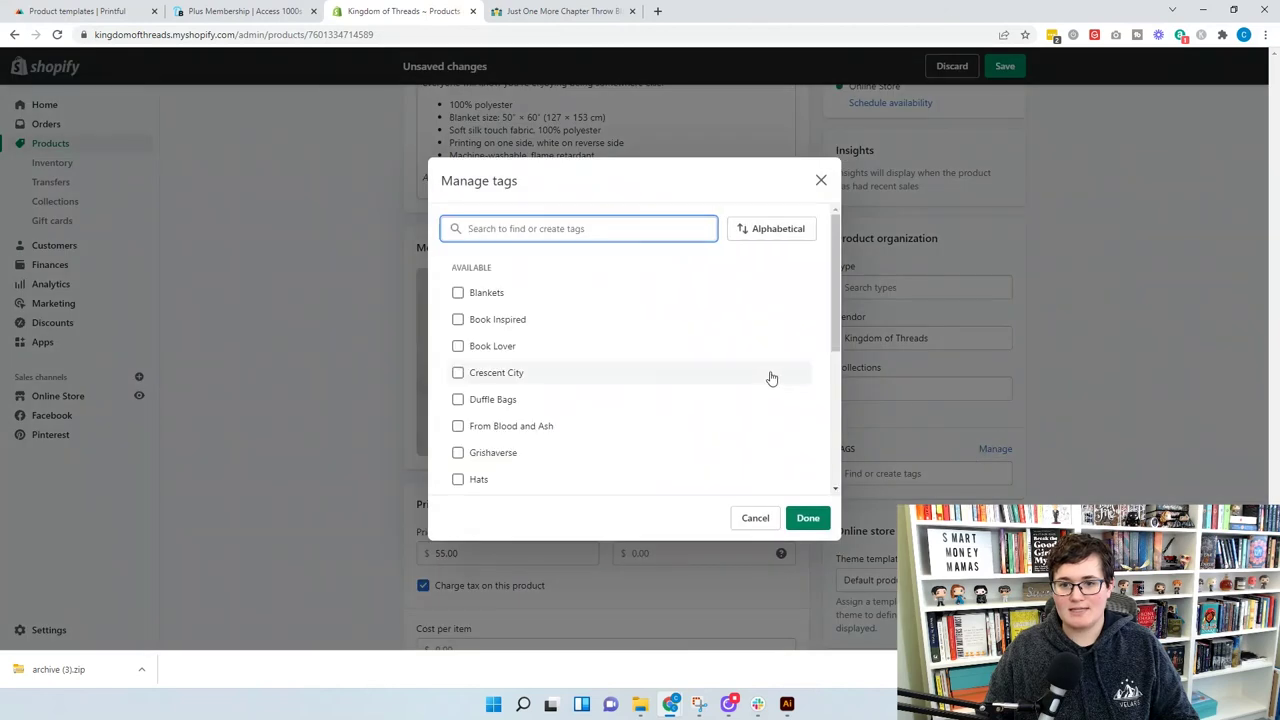
click(548, 292)
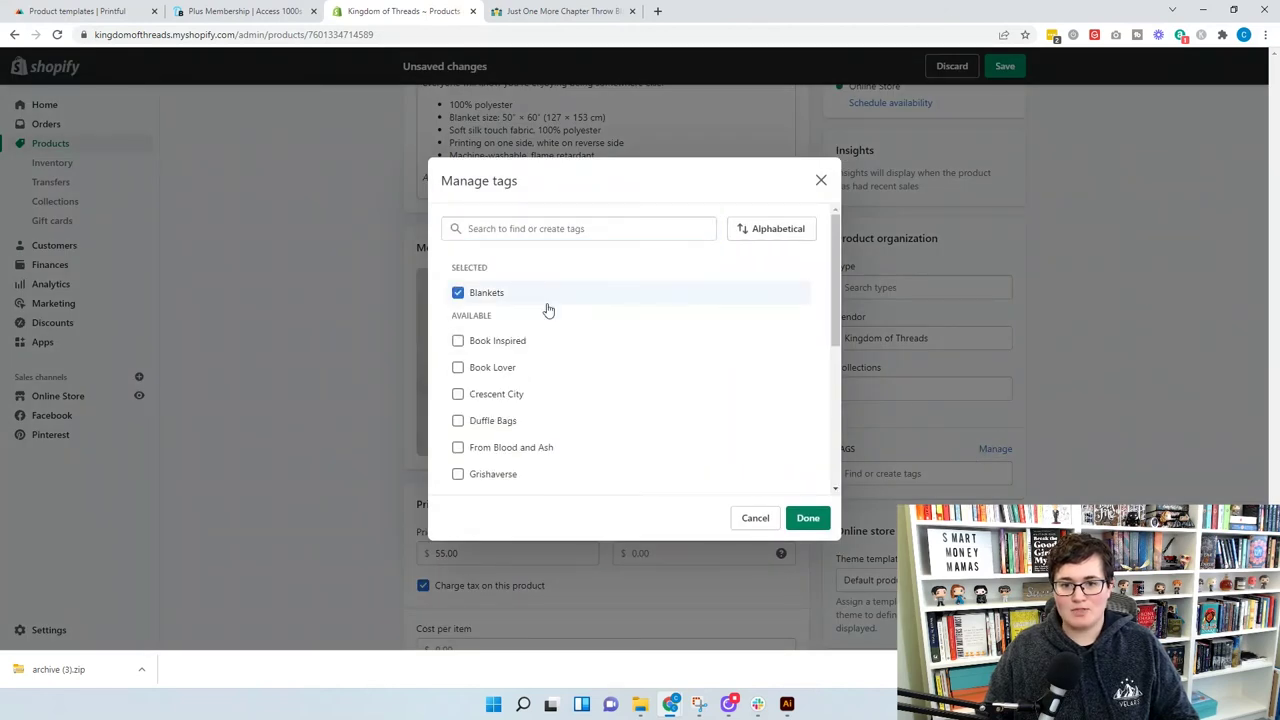
scroll(545, 350, down, 6)
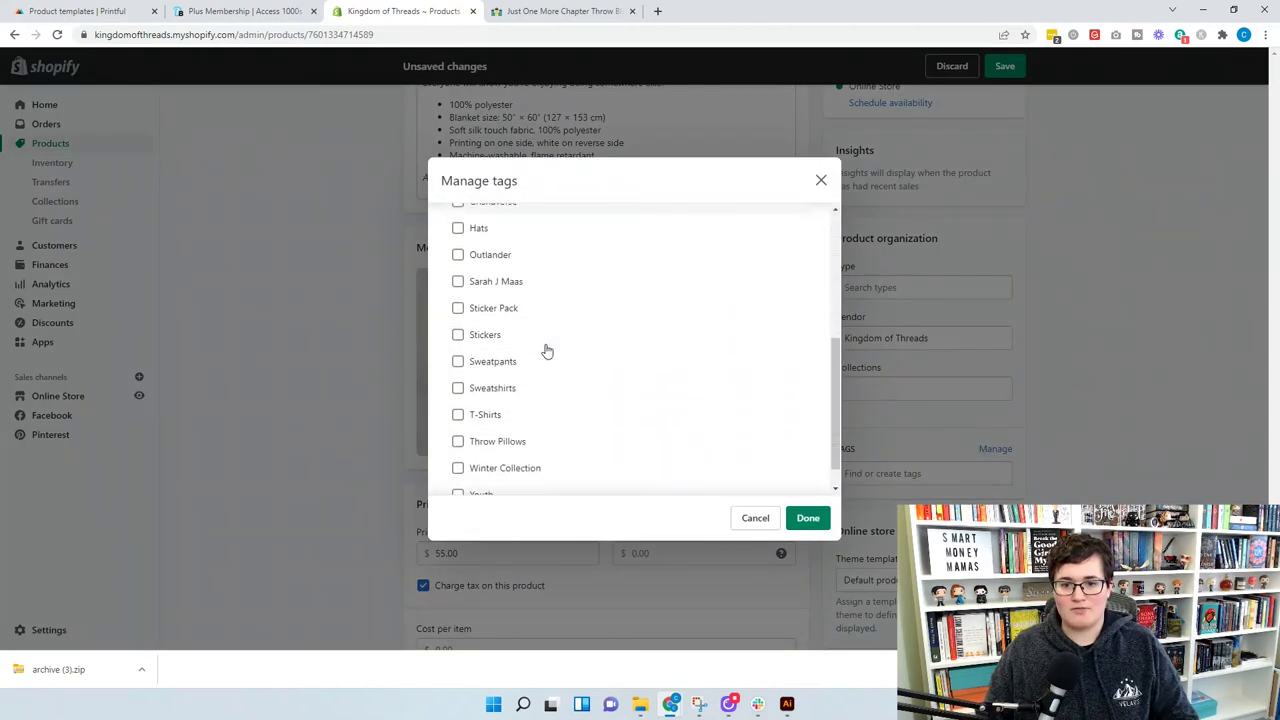
scroll(545, 350, up, 5)
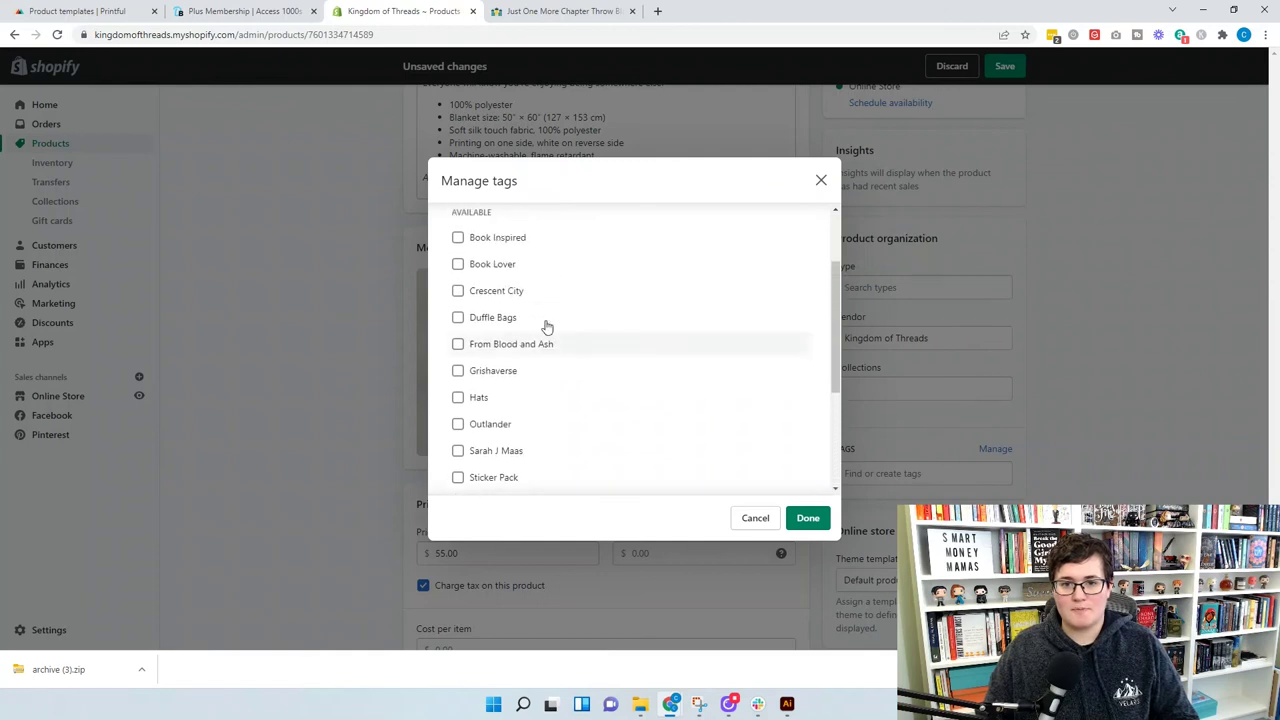
click(519, 268)
scroll(631, 342, up, 3)
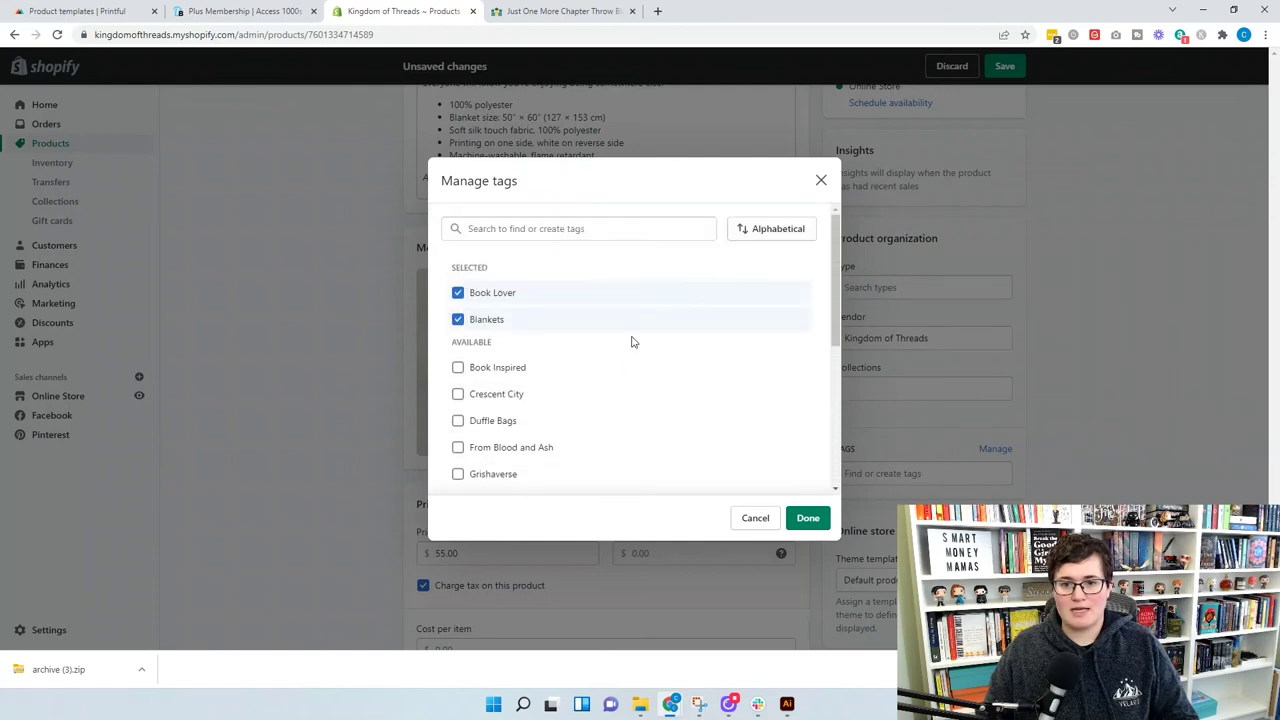
click(807, 517)
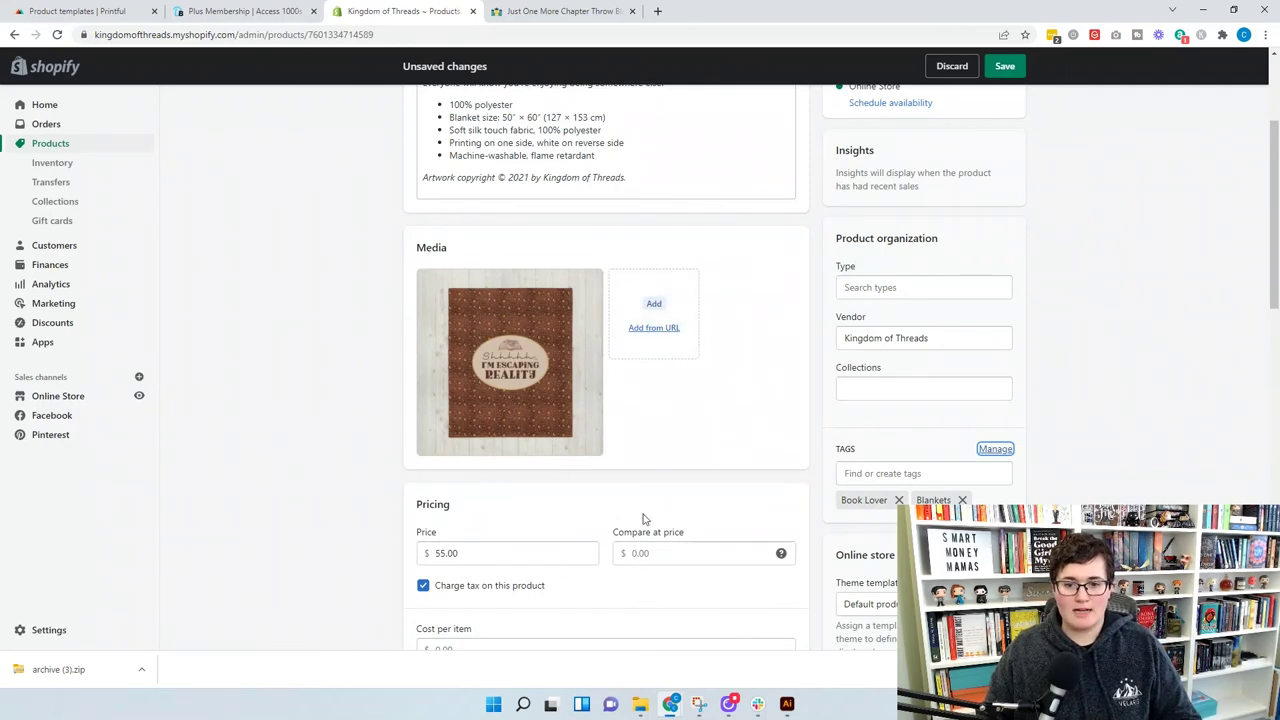
In File Explorer, extract the three throw blanket mockup images from the archive (3) zip into the Downloads folder
scroll(620, 432, down, 2)
scroll(620, 431, up, 1)
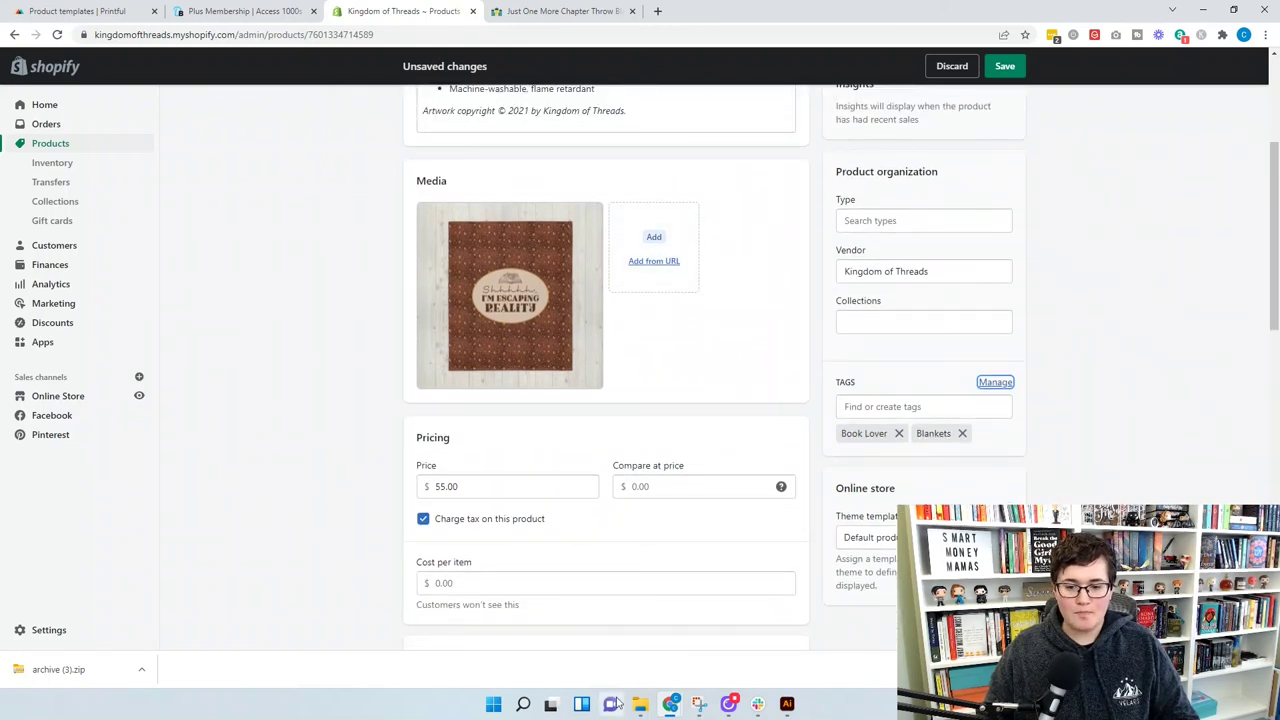
mouse_move(640, 703)
click(668, 642)
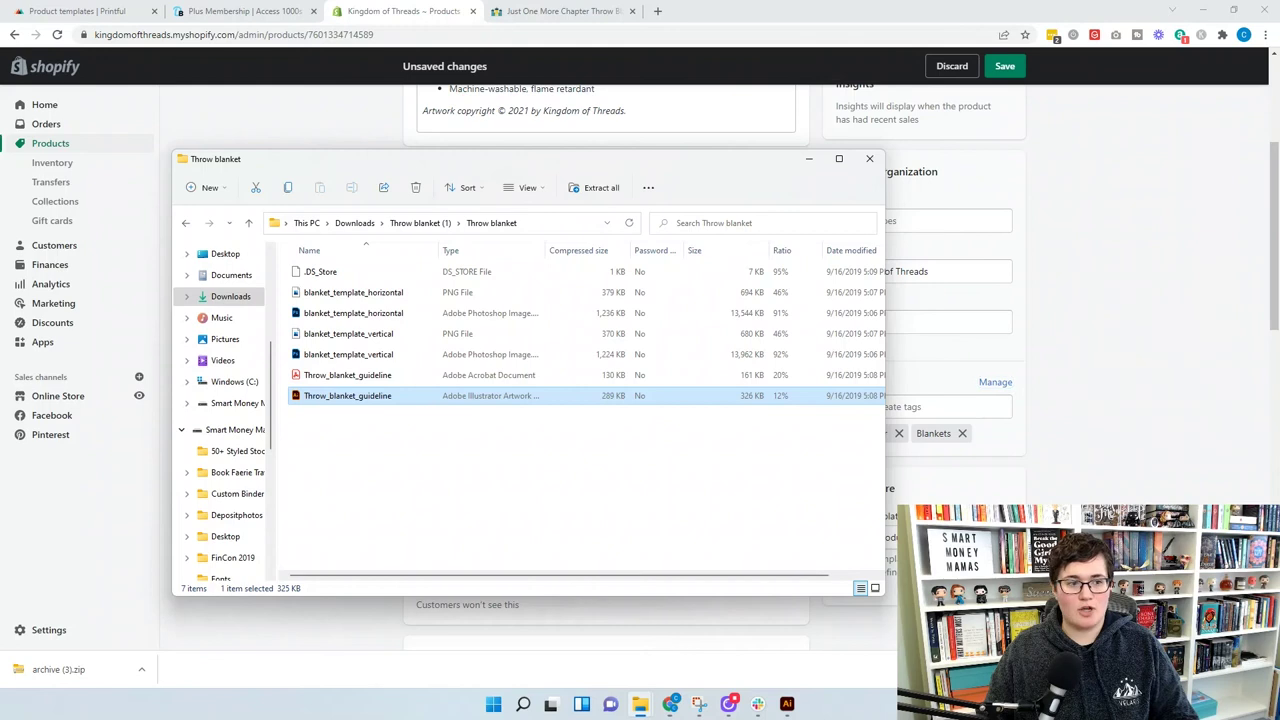
scroll(245, 315, up, 3)
scroll(250, 315, up, 1)
click(240, 298)
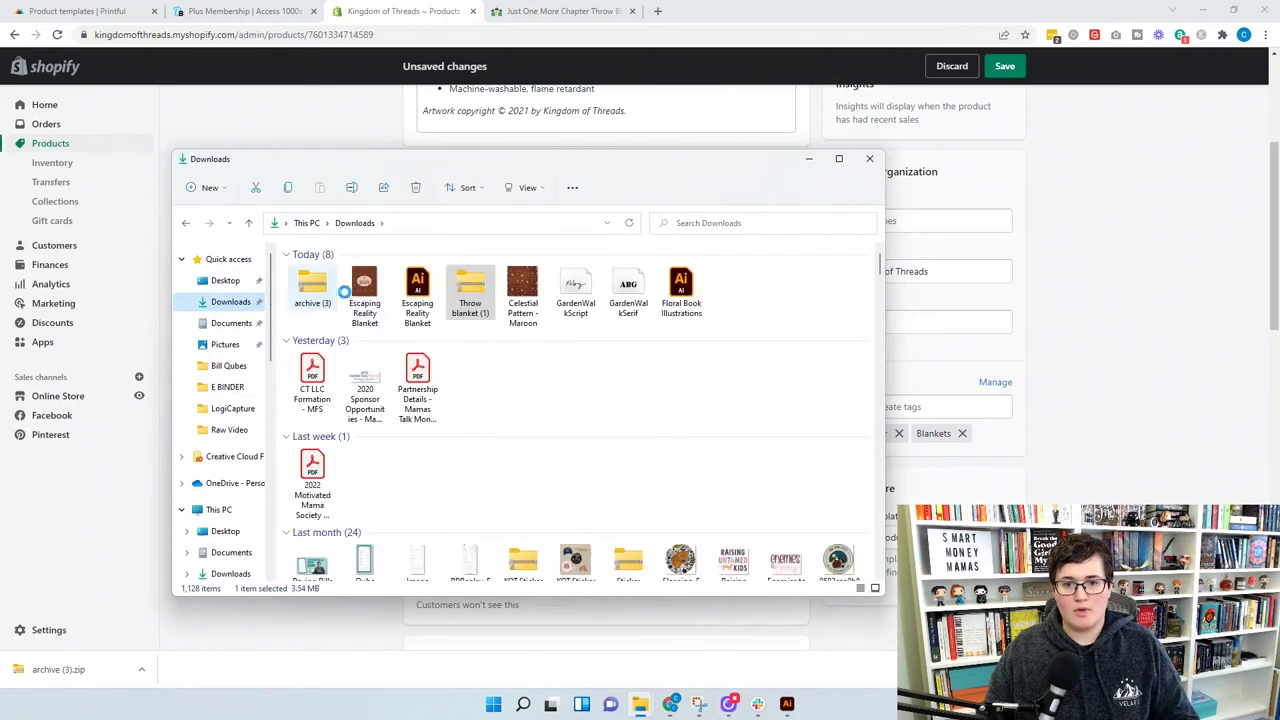
double_click(317, 300)
click(320, 271)
shift+click(345, 313)
scroll(251, 329, up, 1)
drag(329, 294, 240, 308)
click(236, 302)
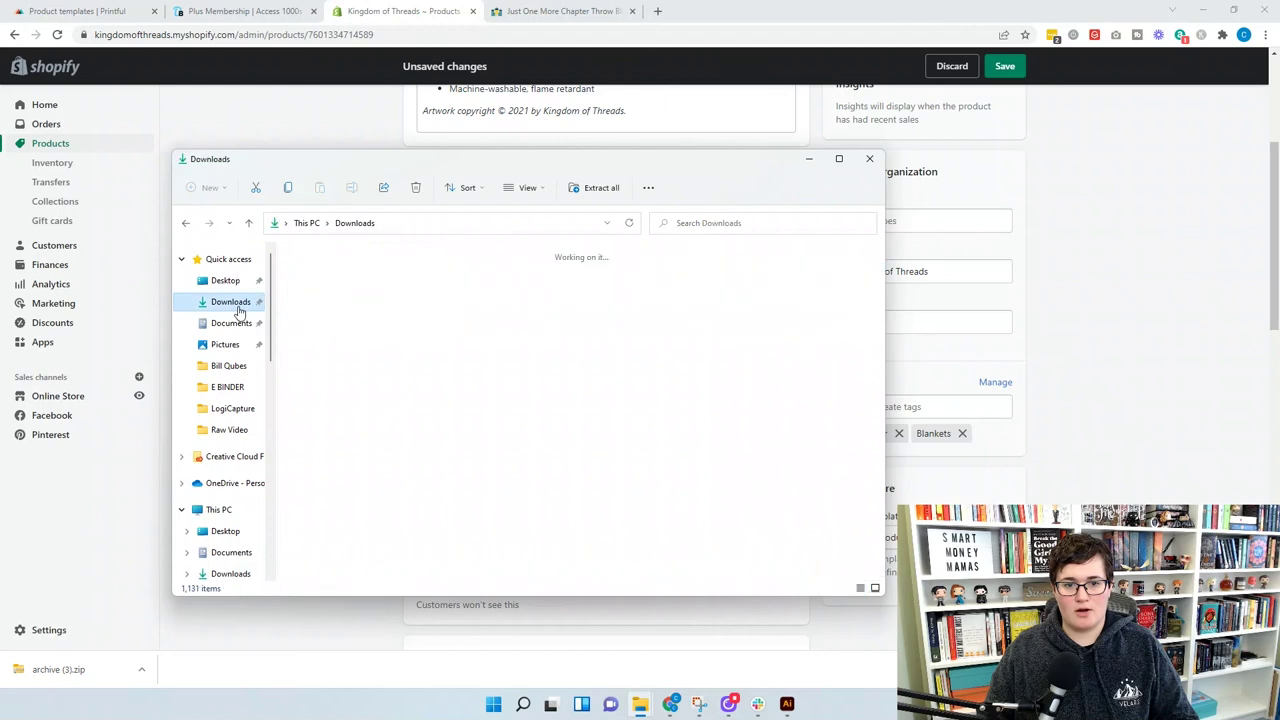
Add the hanging-blanket mockup image from the Downloads folder to the Shopify product's media
click(313, 302)
click(365, 302)
click(410, 302)
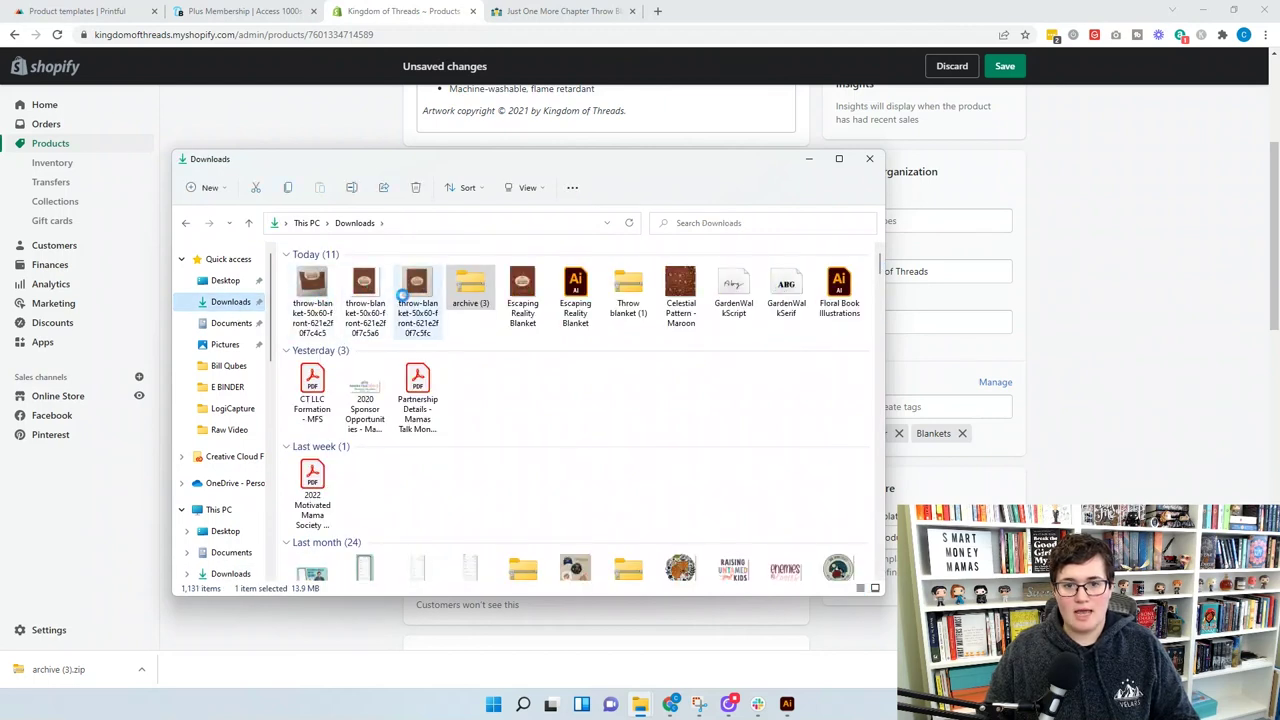
click(365, 302)
click(313, 298)
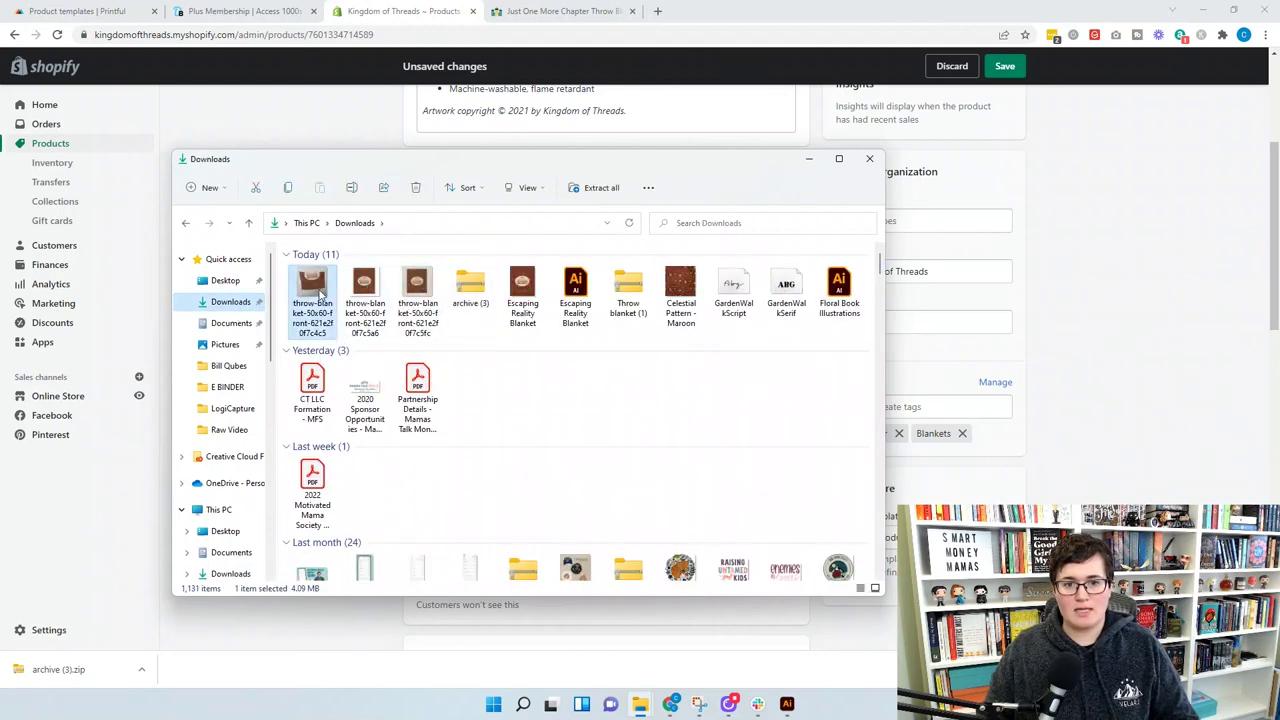
drag(424, 162, 974, 233)
drag(862, 355, 650, 290)
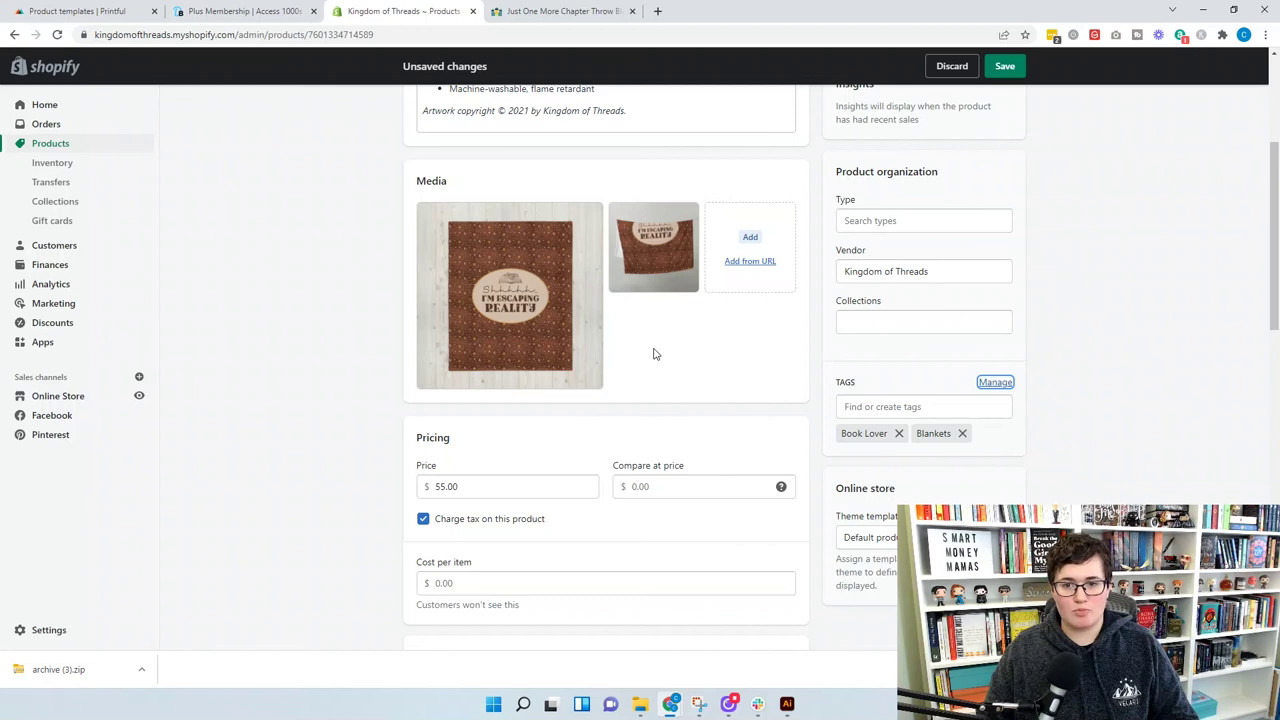
Edit the product's website SEO and append "| Kingdom of Threads" to the page title "Escaping Reality Reading Blanket"
scroll(655, 354, down, 5)
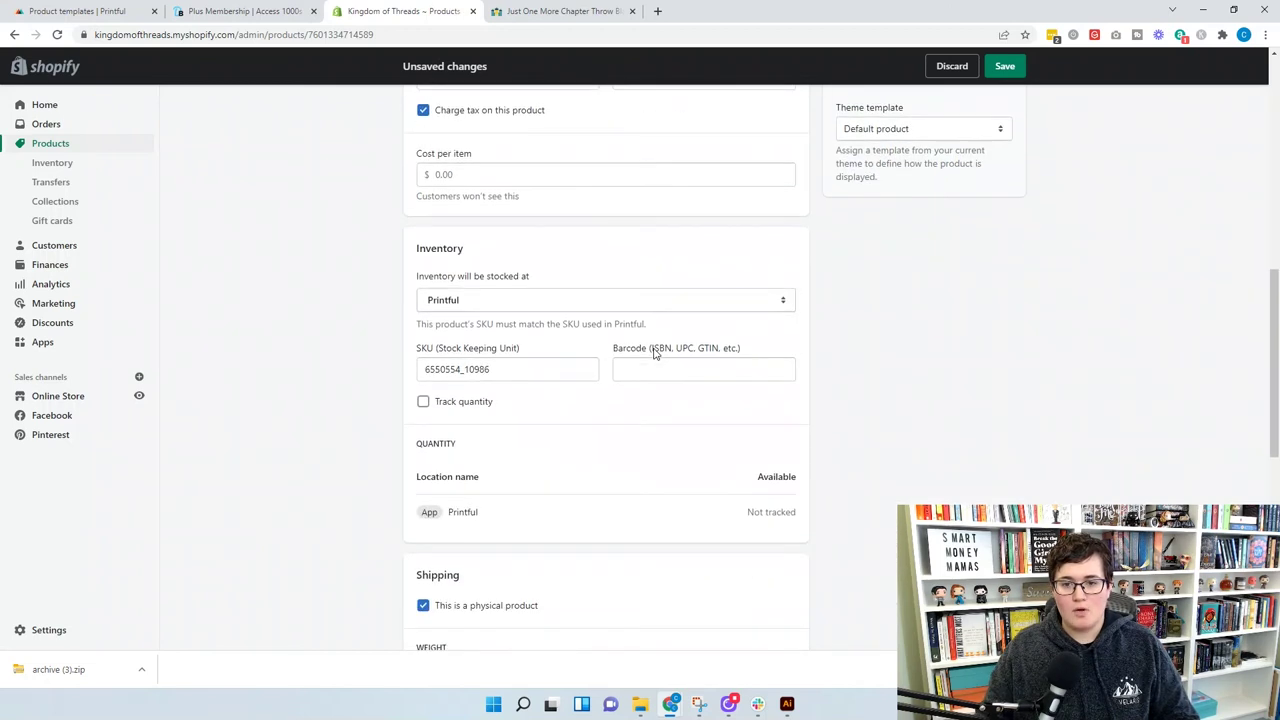
scroll(655, 354, down, 5)
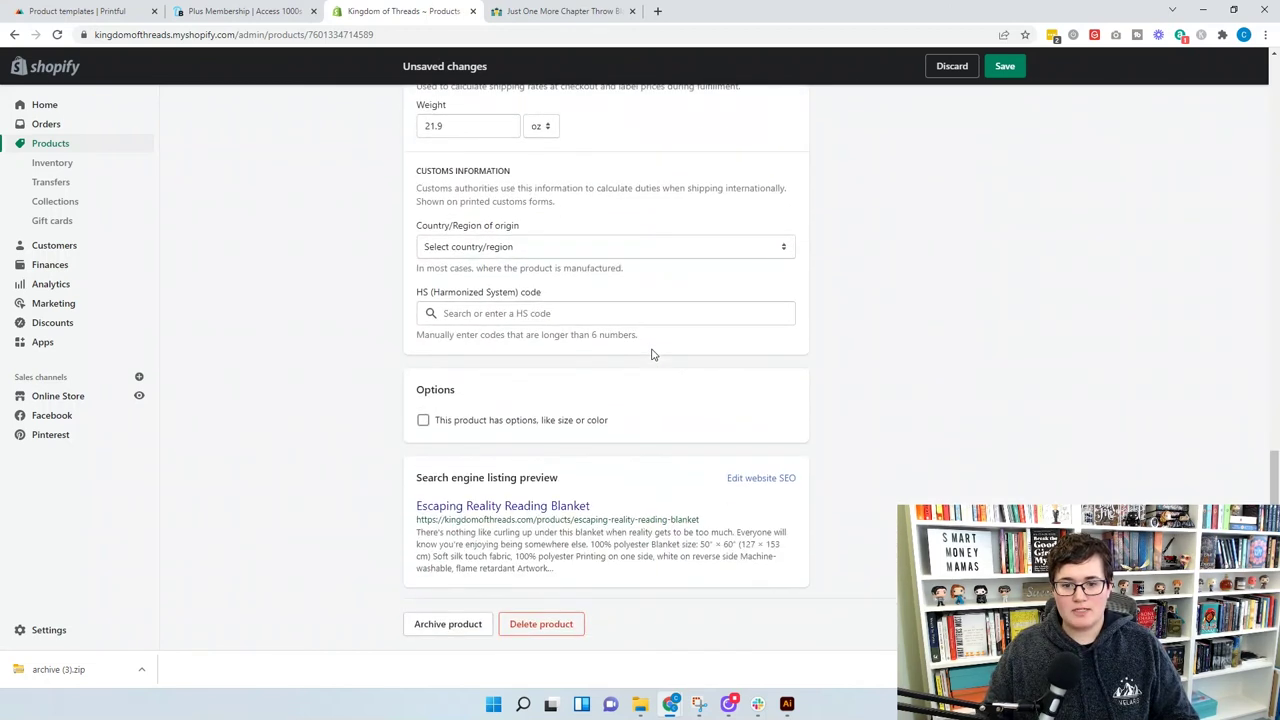
click(762, 479)
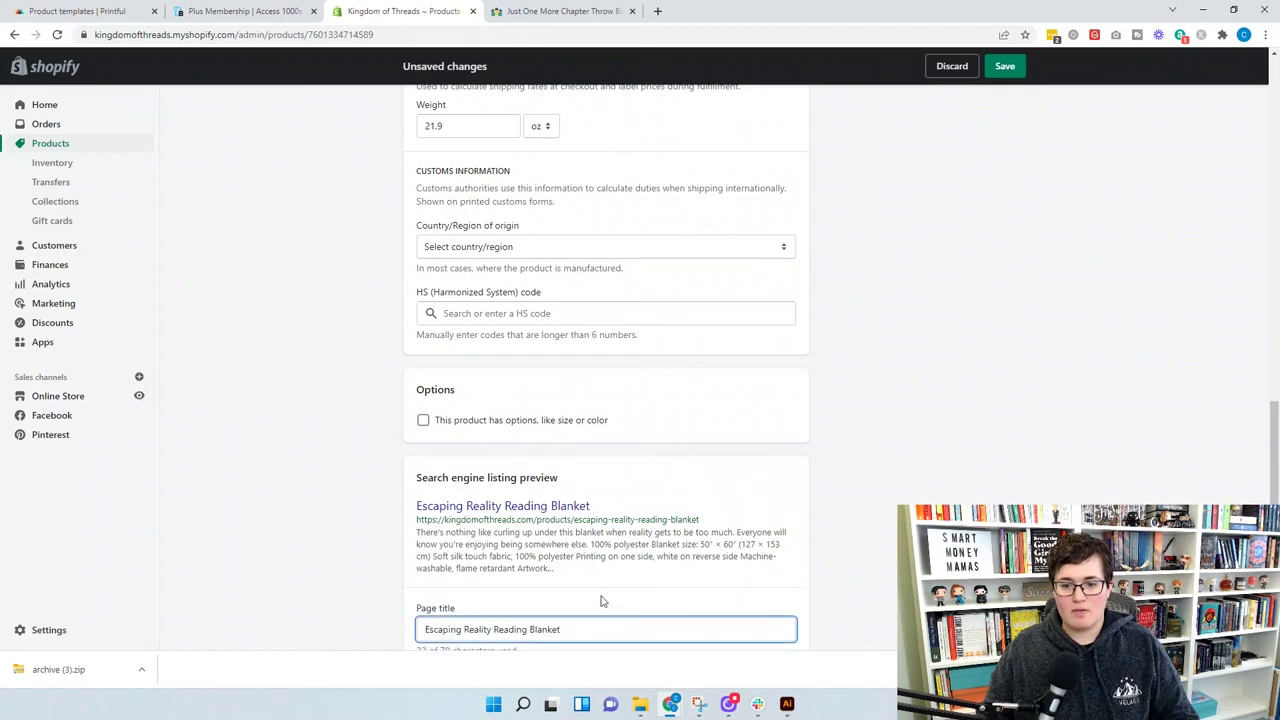
text(| Kingdom of Threads)
In the meta description, replace everything after "Everyone will know you're enjoying being somewhere else." with "Super soft, cozy reading blanket for book lovers."
scroll(600, 595, down, 2)
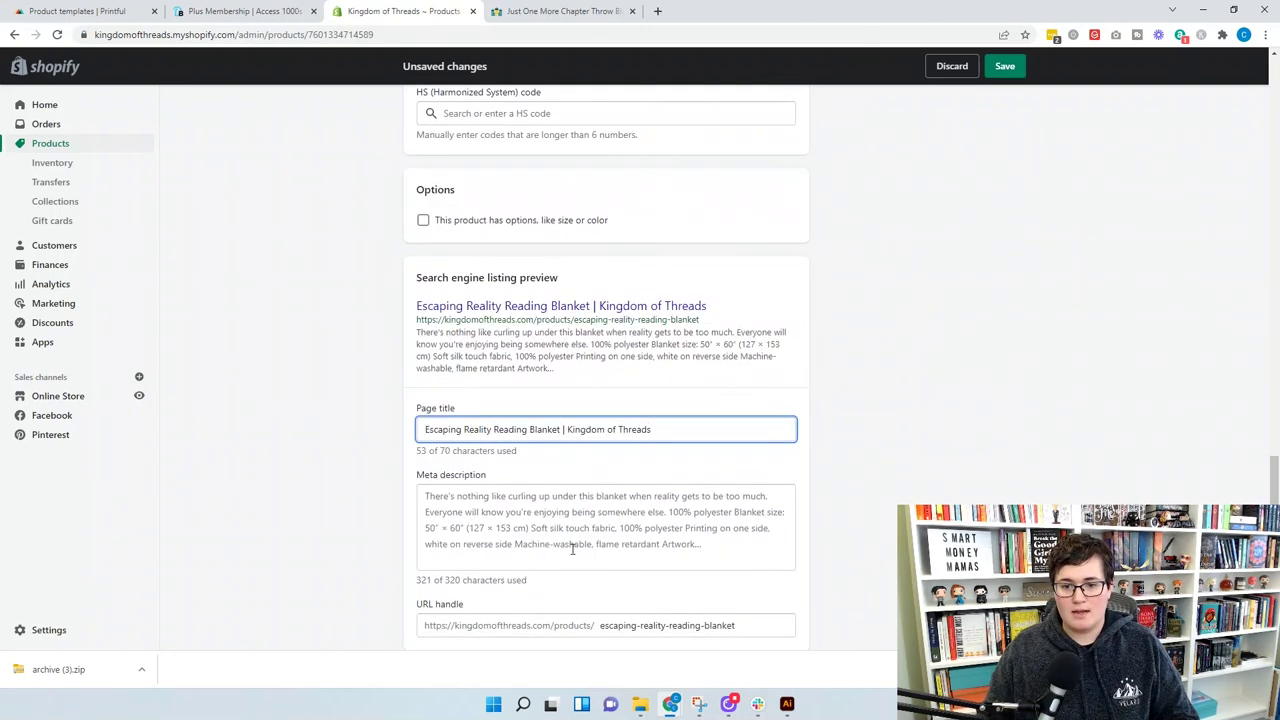
click(720, 544)
text(copyright © 2021 by Kingdom of Threads.)
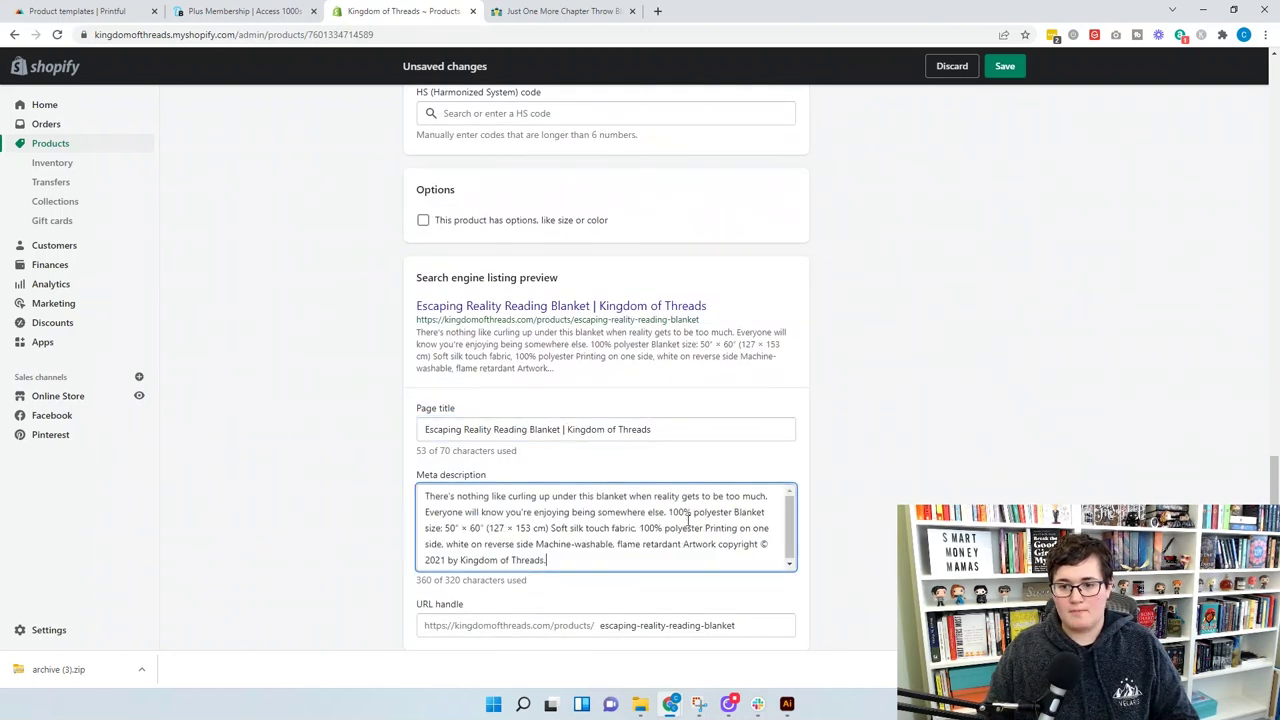
drag(670, 512, 745, 597)
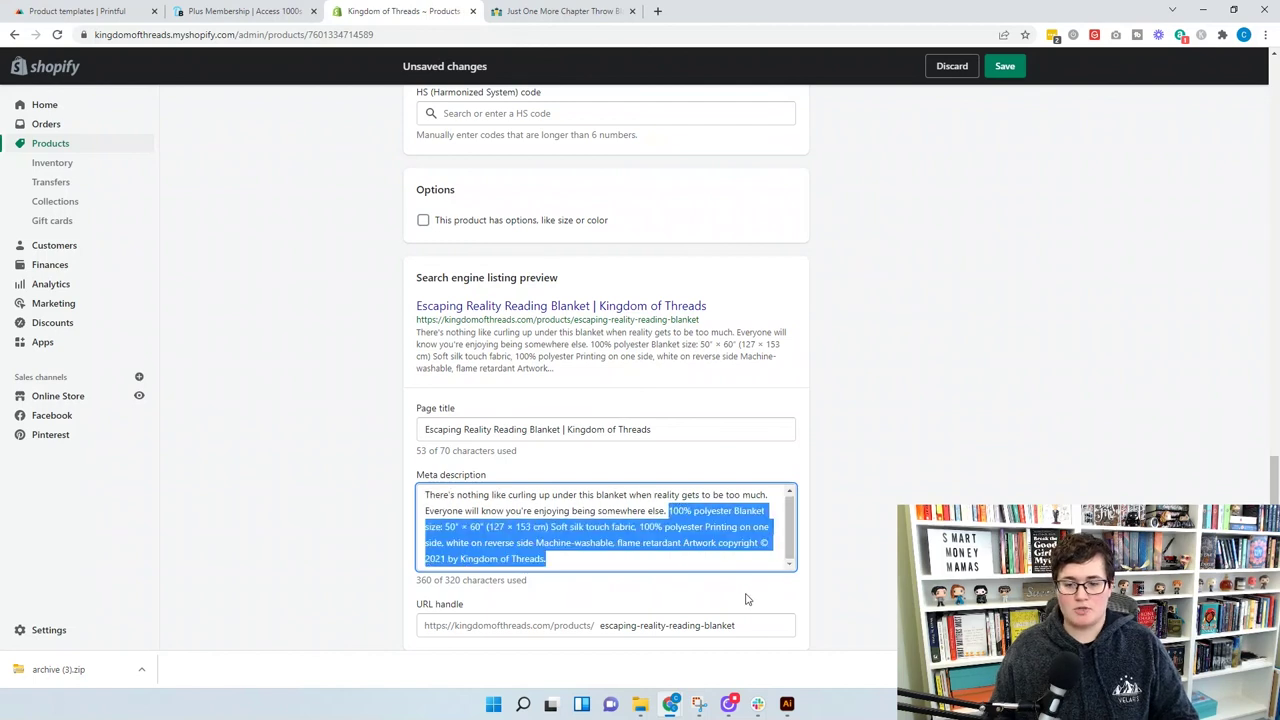
text(Super)
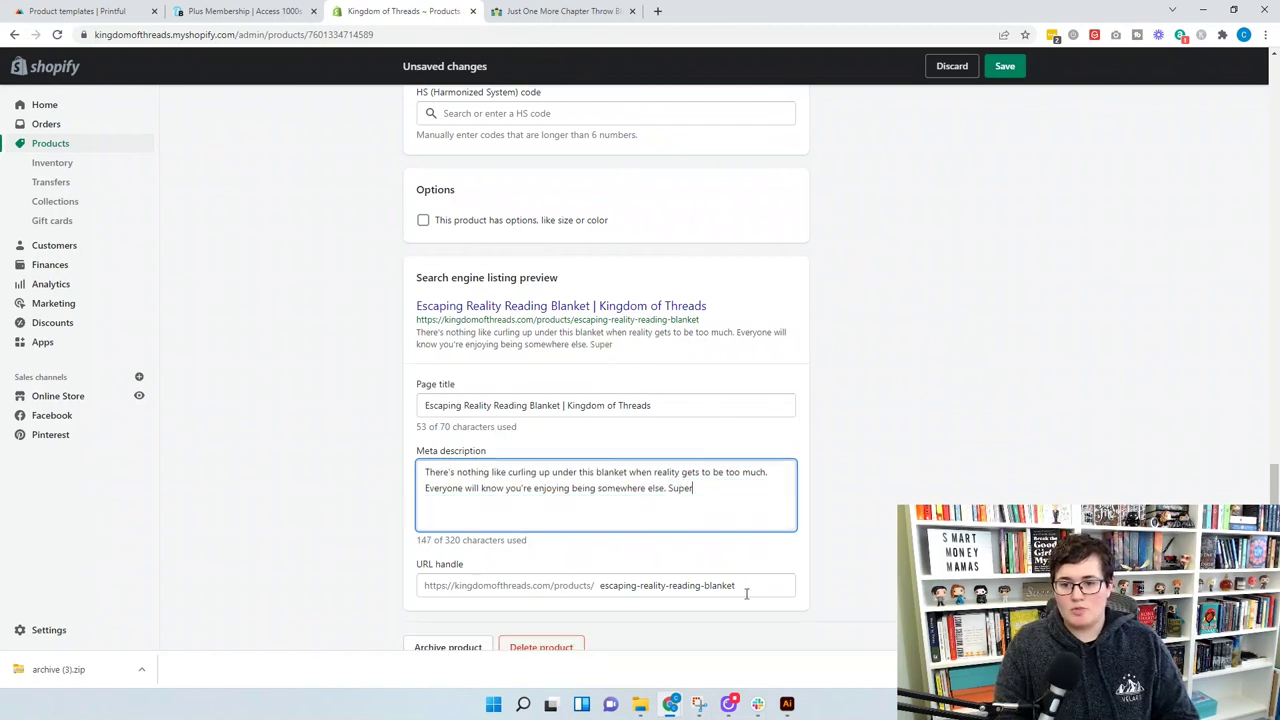
text( soft, cozy reading blanket for book lovers.)
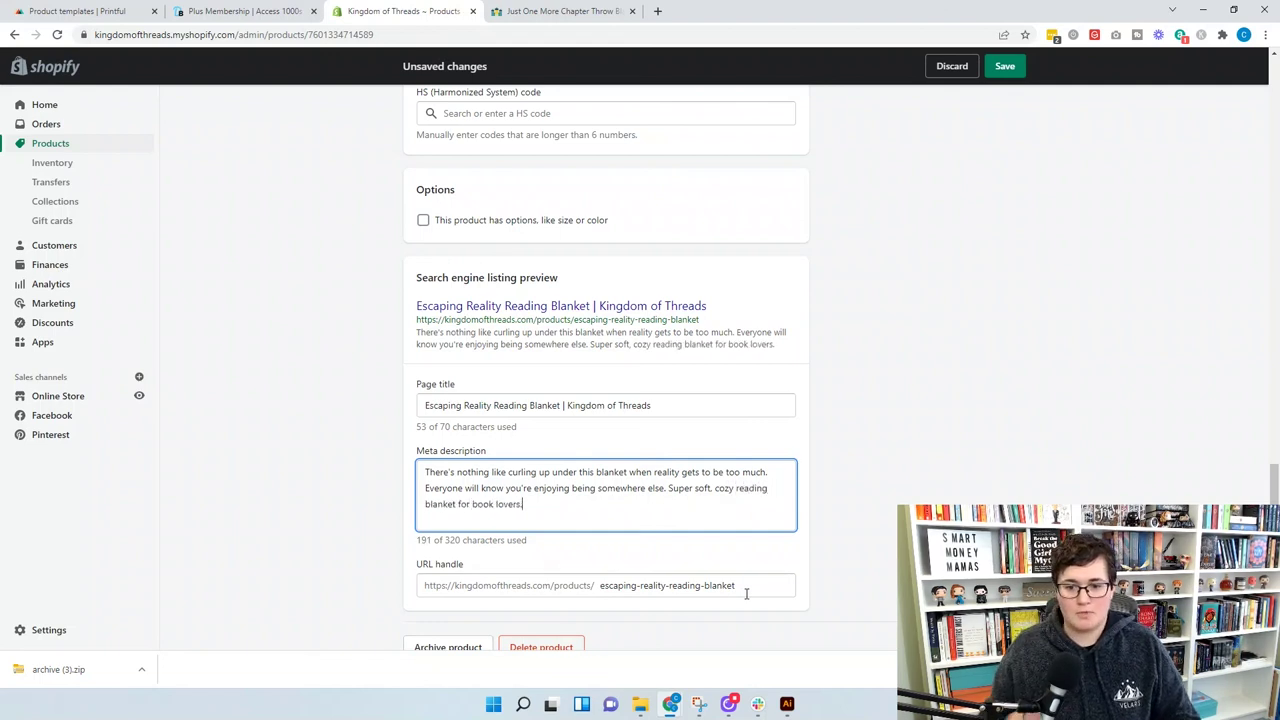
Save the product changes and view the blanket's page in the online store
scroll(920, 495, down, 1)
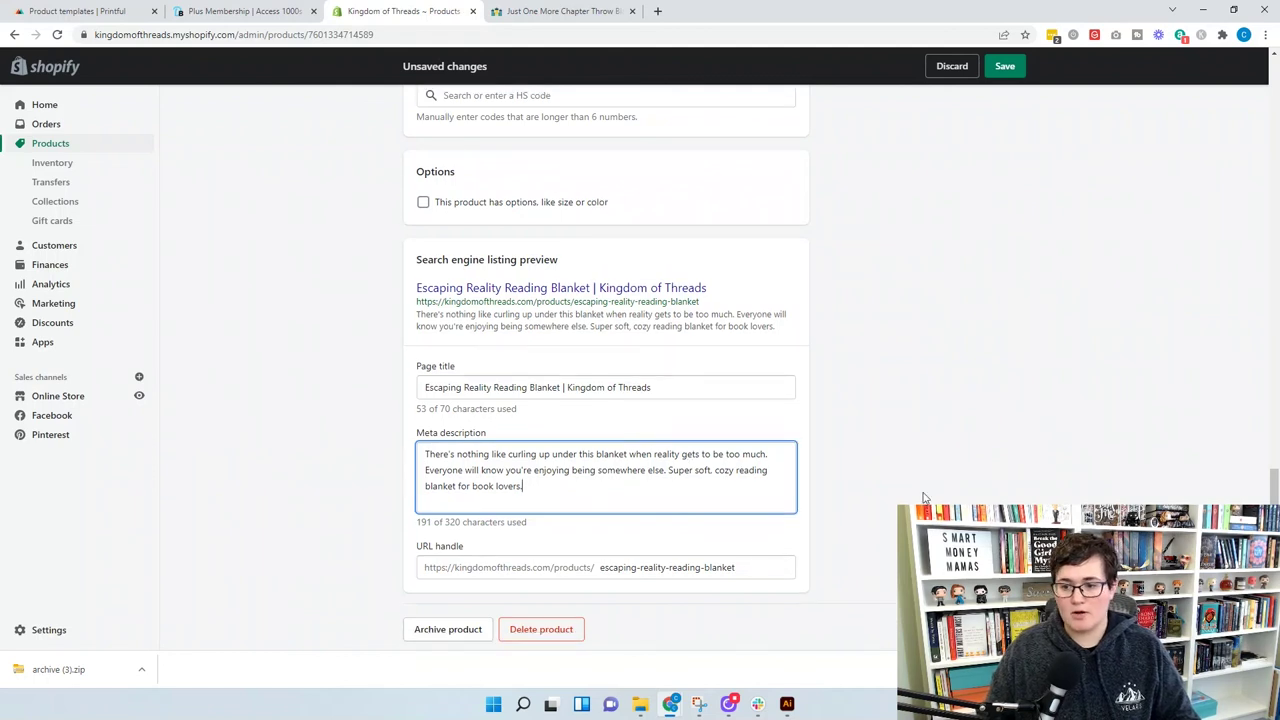
key(ctrl+s)
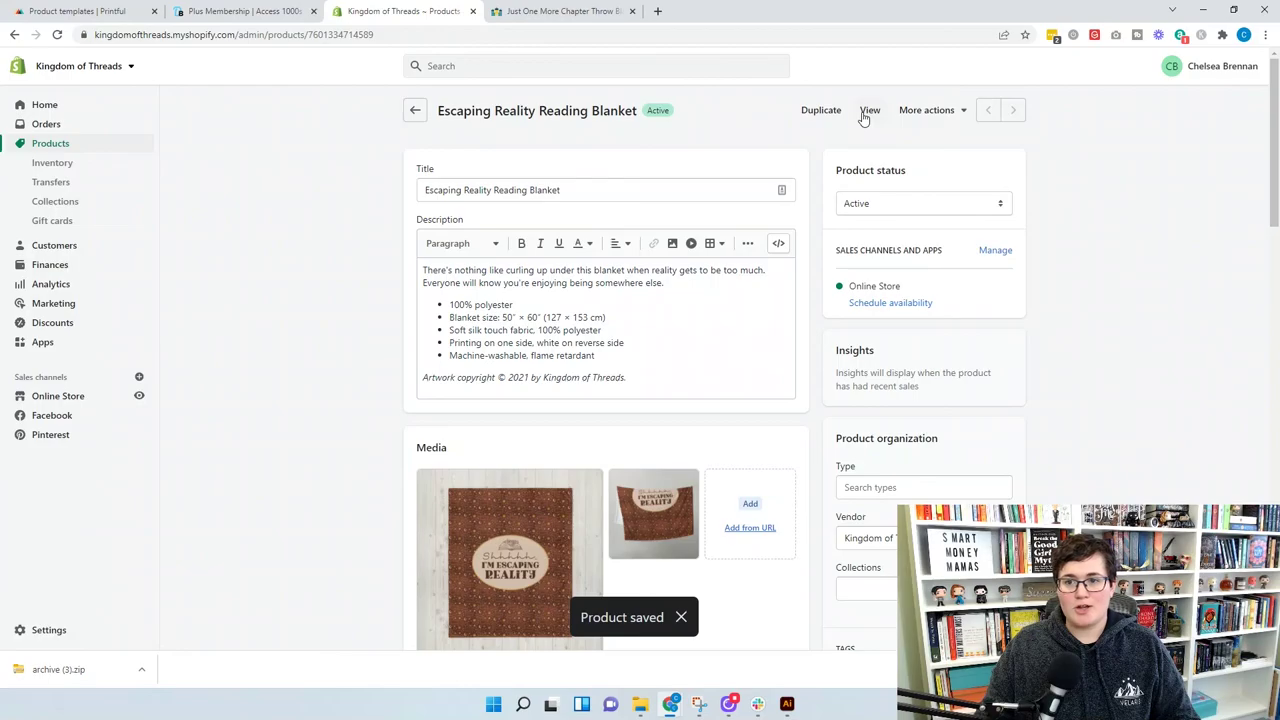
click(866, 112)
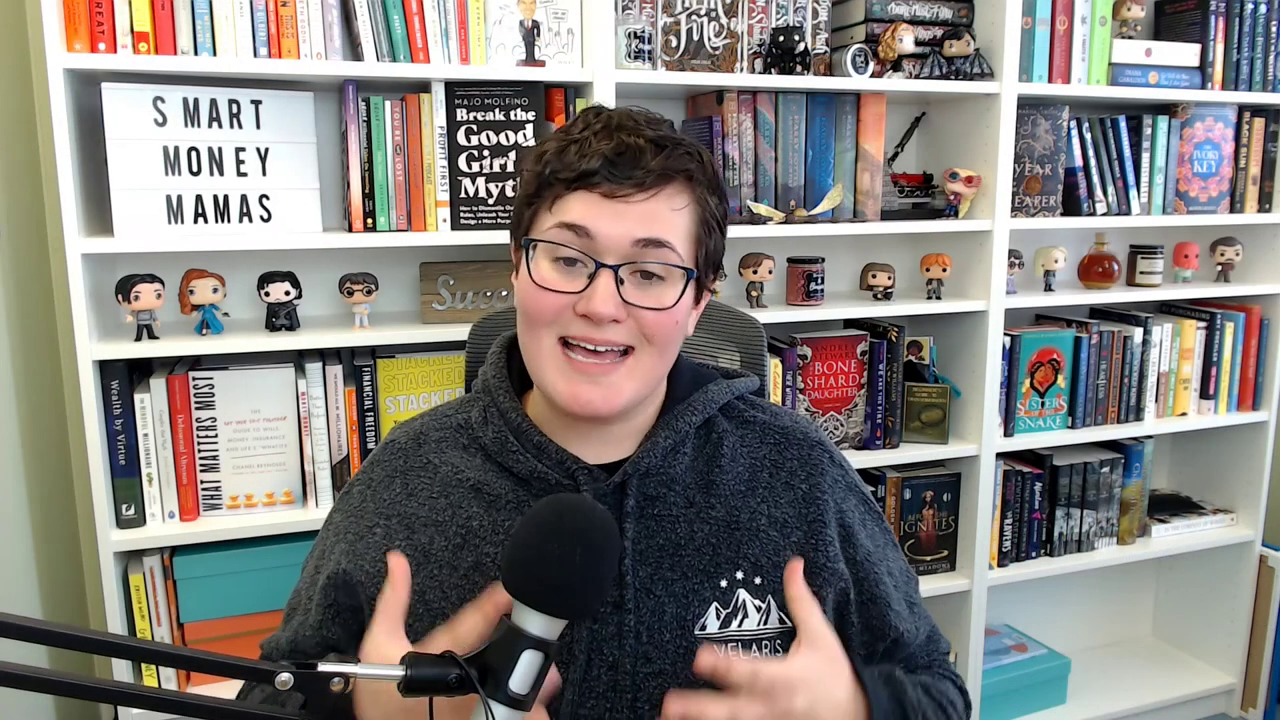